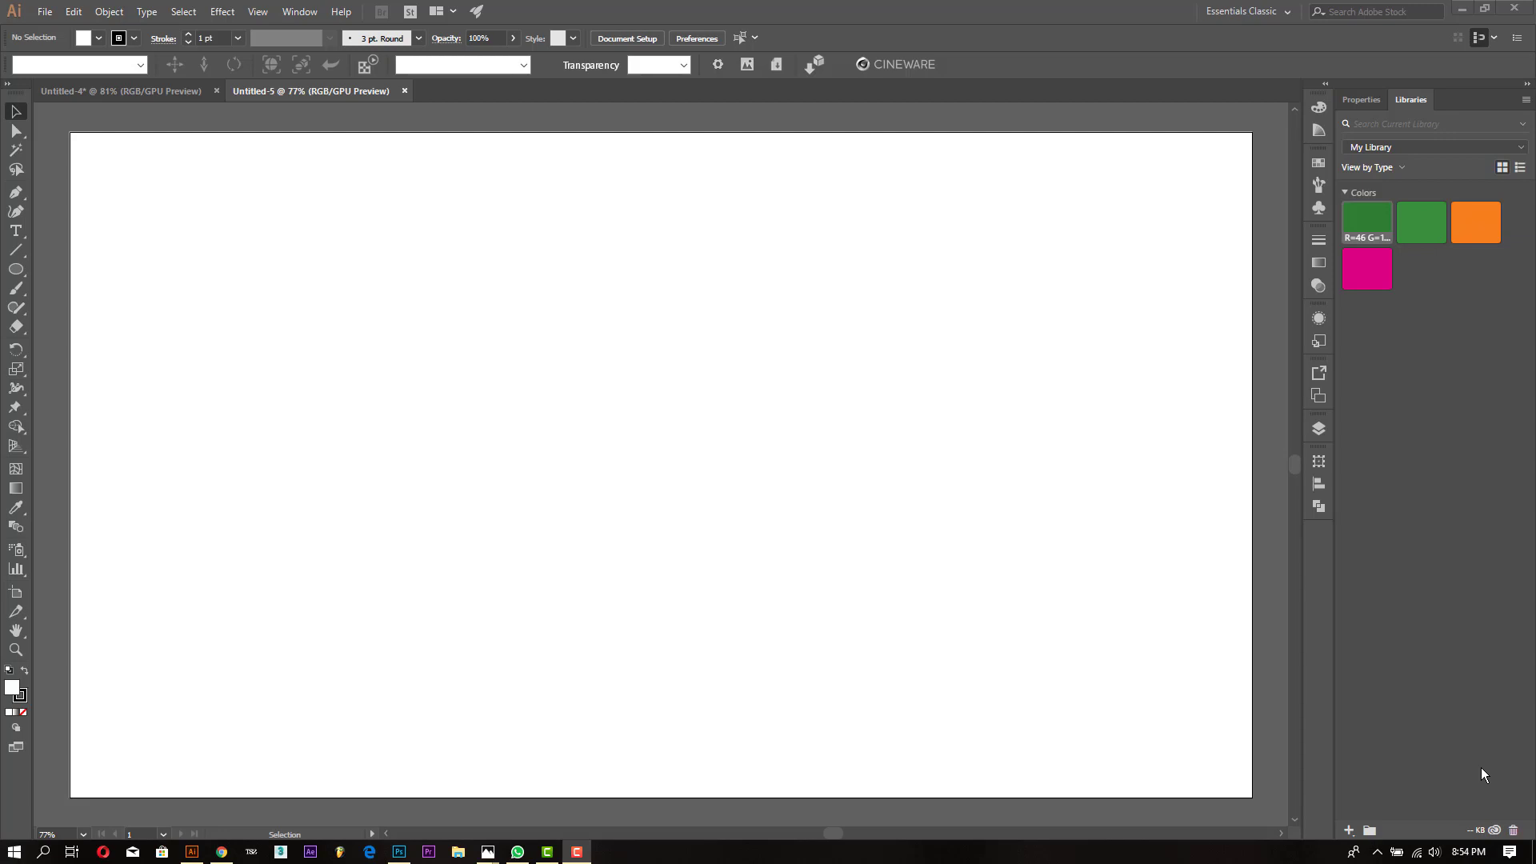
# Step: Switch to the Untitled-4 document and zoom in on the clock artwork
pyautogui.click(168, 94)
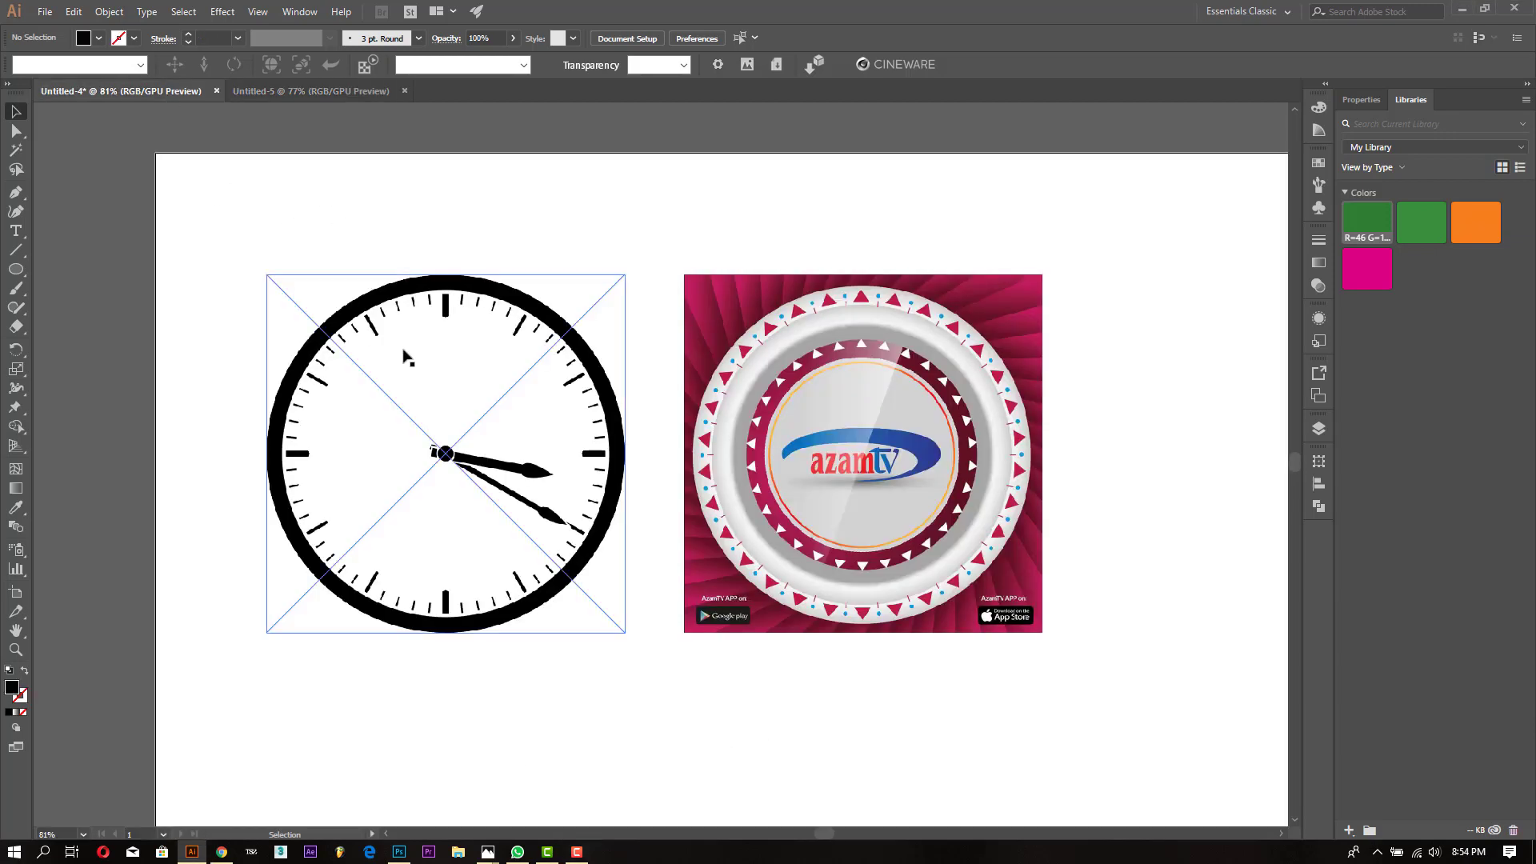
pyautogui.click(15, 650)
pyautogui.click(471, 585)
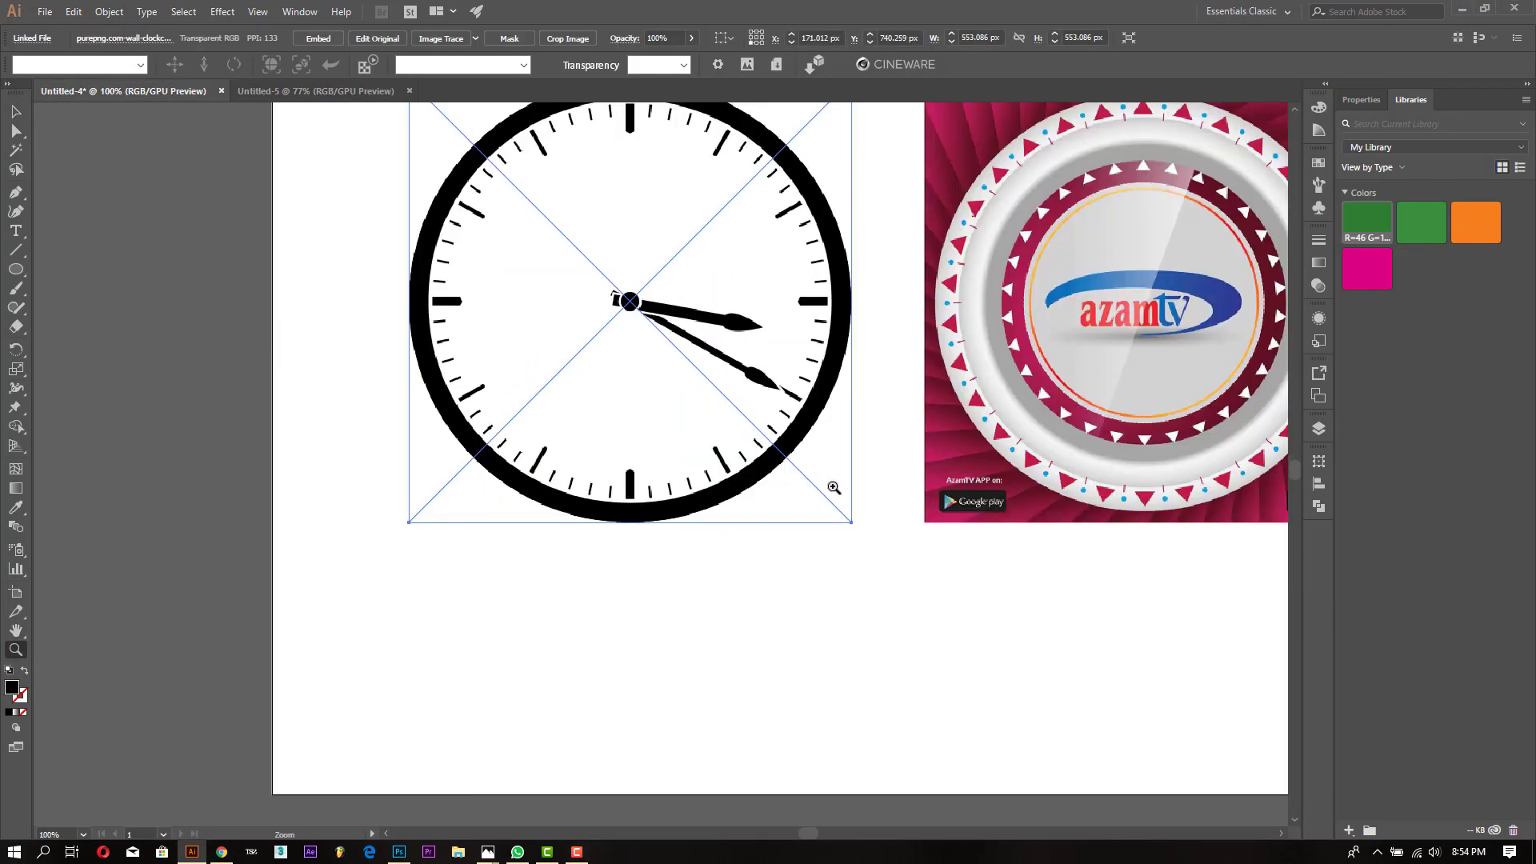
pyautogui.scroll(1, 832, 488)
pyautogui.click(16, 112)
pyautogui.scroll(3, 632, 332)
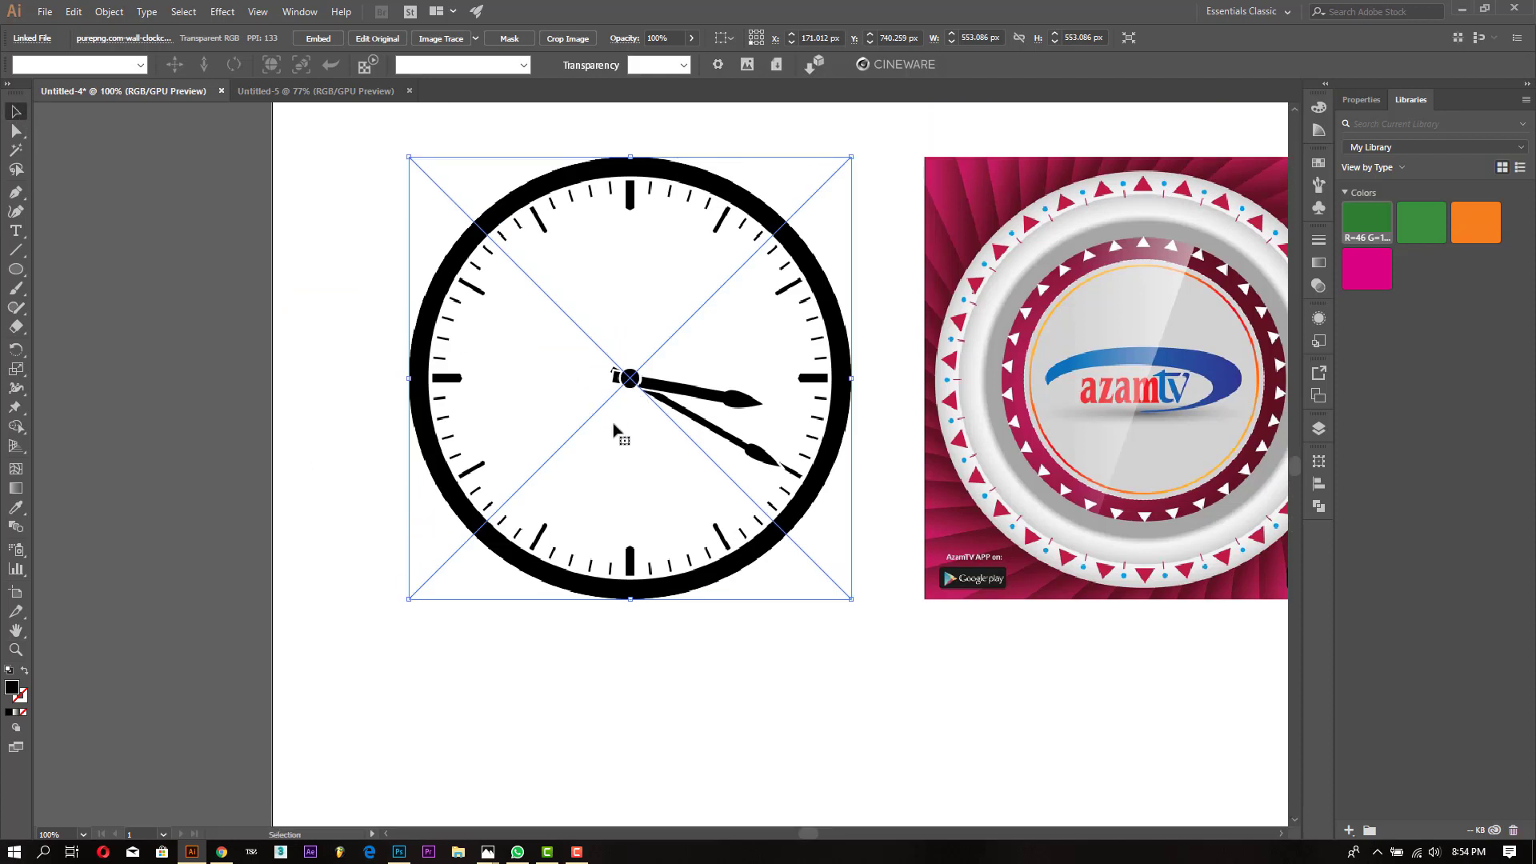
pyautogui.click(780, 644)
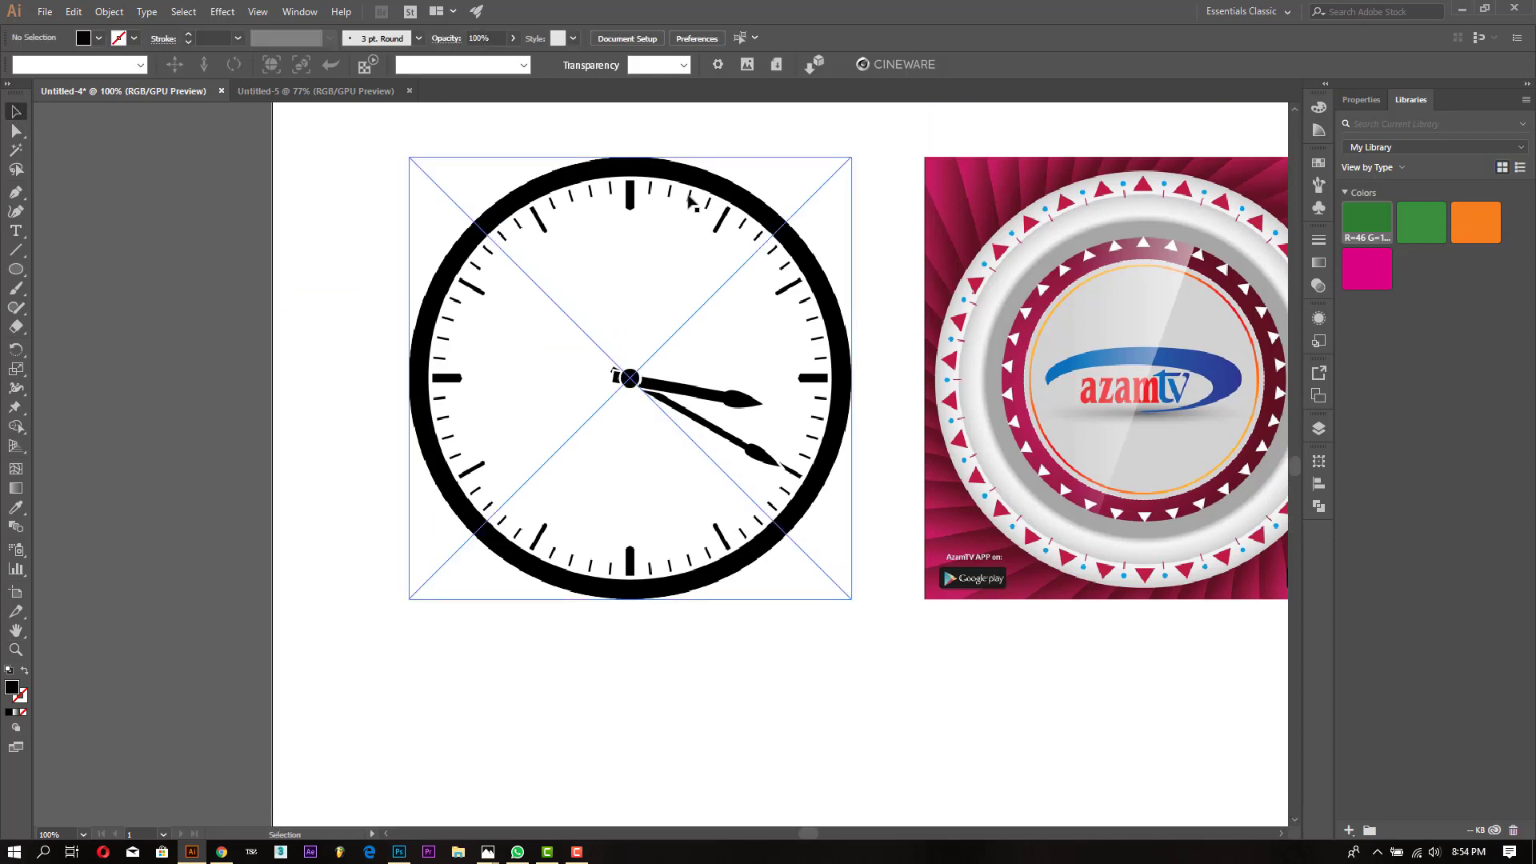
# Step: Draw a small black rectangle bar and place it on the clock's 12 o'clock tick
pyautogui.click(16, 270)
pyautogui.click(64, 265)
pyautogui.moveTo(379, 285); pyautogui.dragTo(389, 315)
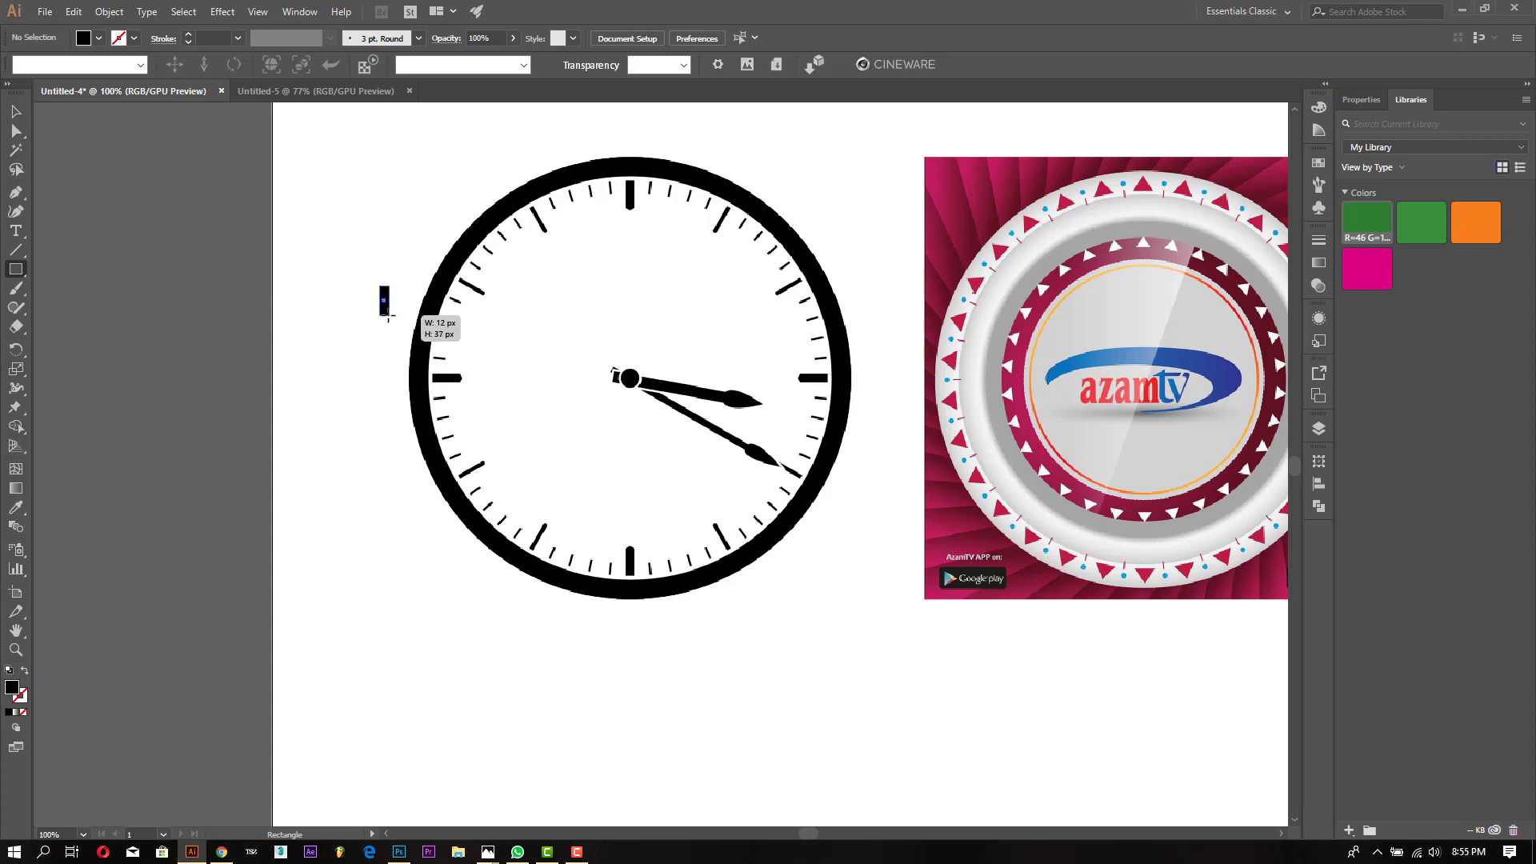
pyautogui.press('v')
pyautogui.click(330, 332)
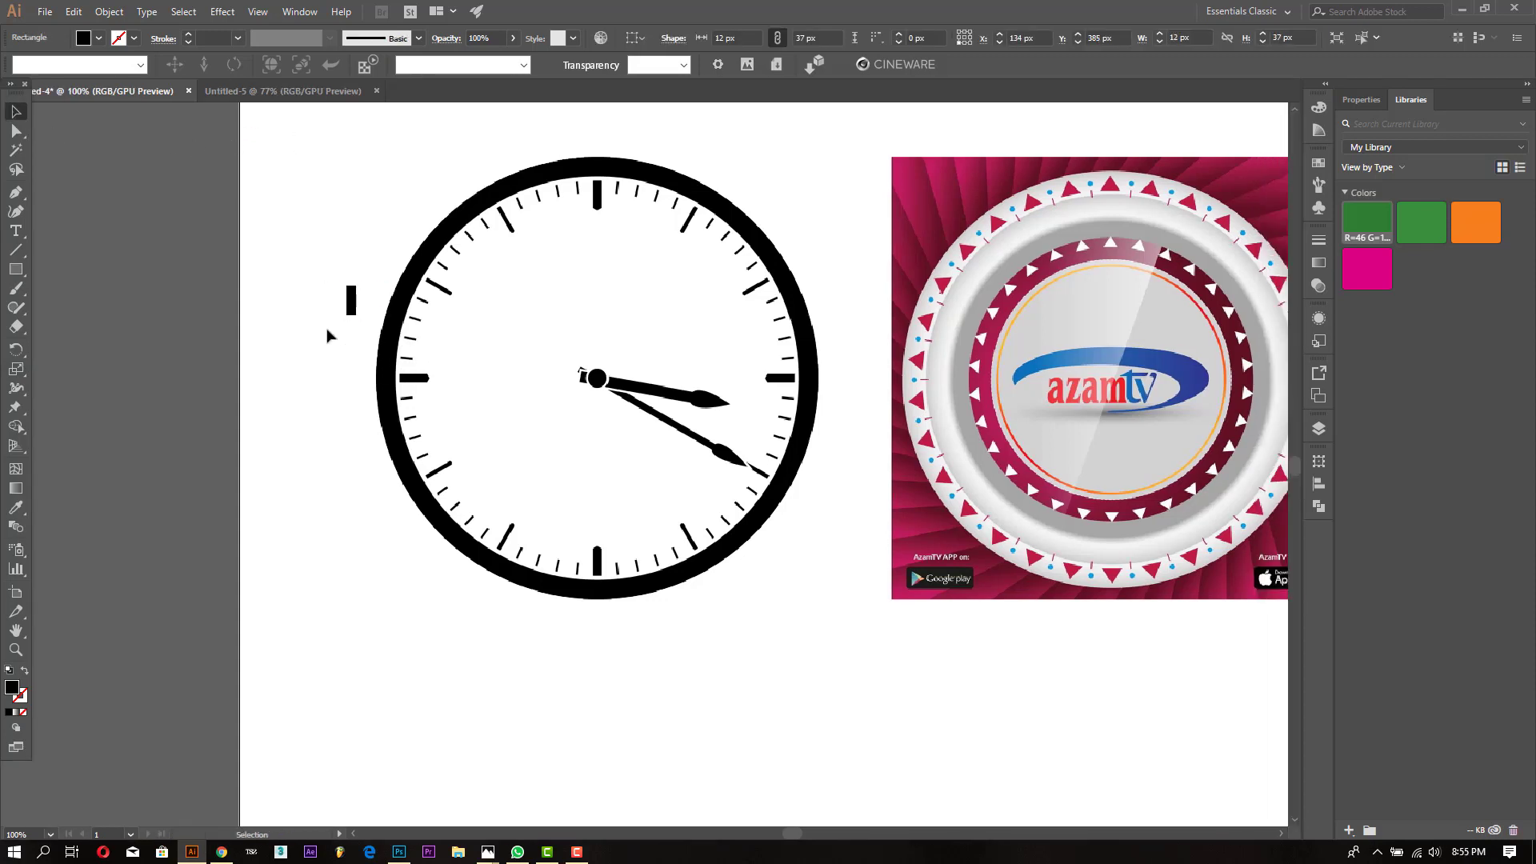
pyautogui.moveTo(355, 303)
pyautogui.mouseDown()
pyautogui.moveTo(598, 199)
pyautogui.moveTo(662, 309)
pyautogui.moveTo(689, 310)
pyautogui.mouseUp()
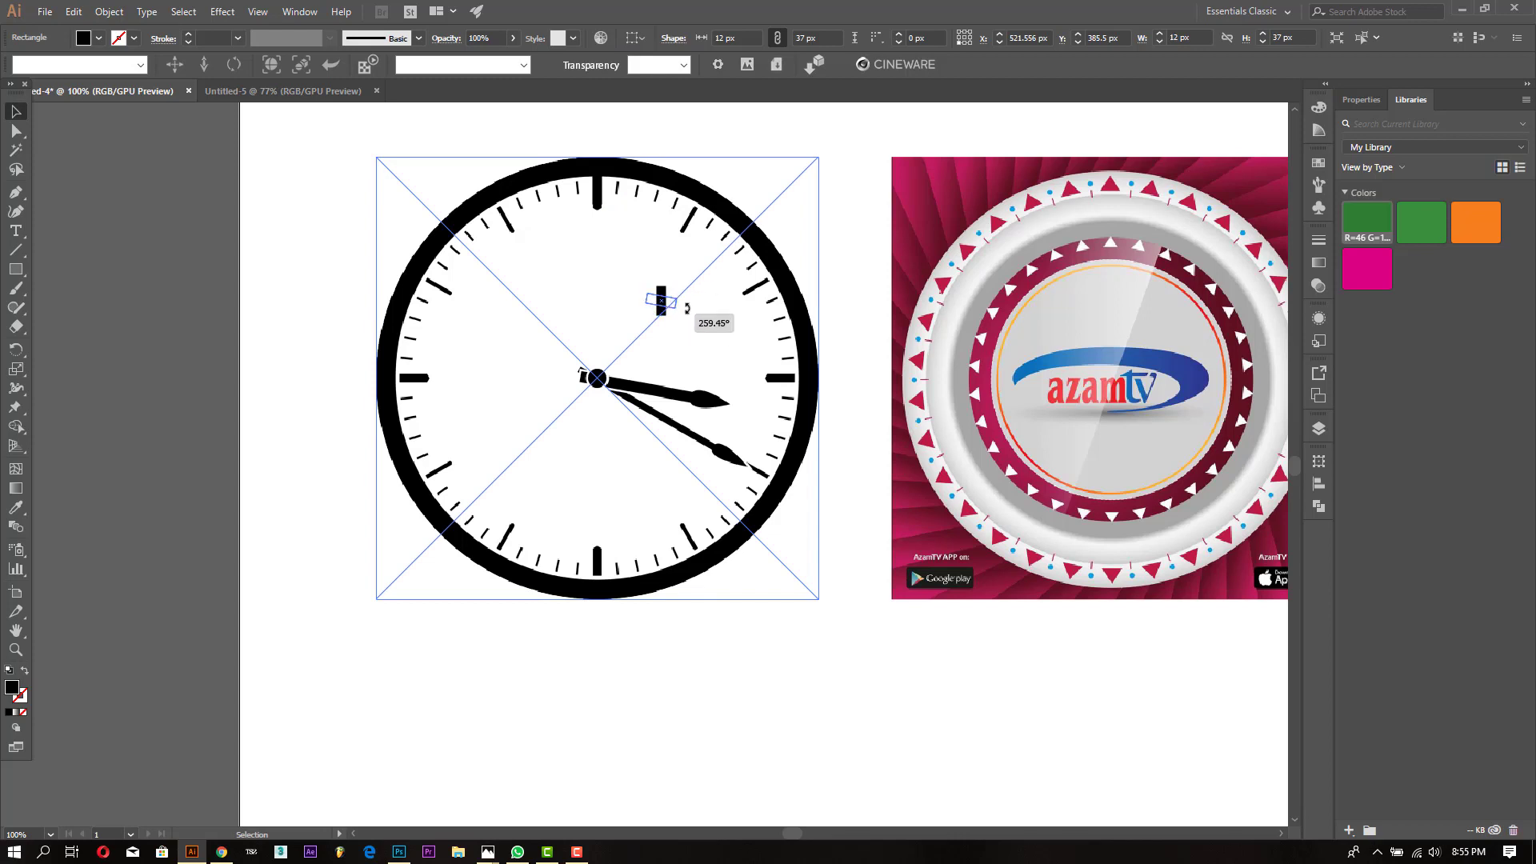
# Step: Move the bar to the 3 o'clock mark, shift the clock left, and duplicate the bar
pyautogui.click(800, 165)
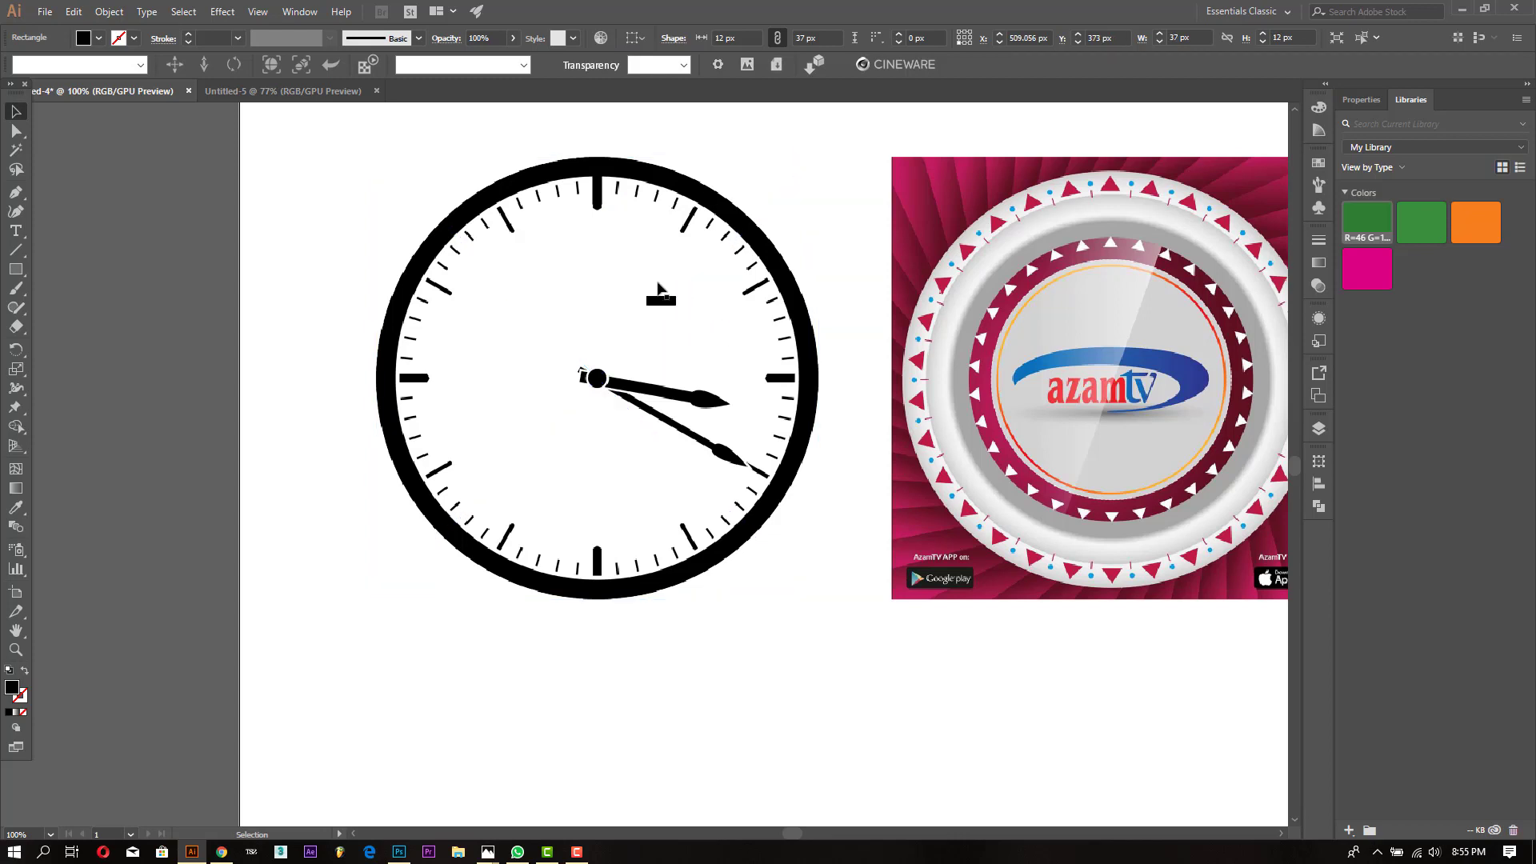
pyautogui.moveTo(658, 310); pyautogui.dragTo(774, 386)
pyautogui.click(719, 435)
pyautogui.moveTo(718, 435); pyautogui.dragTo(158, 483)
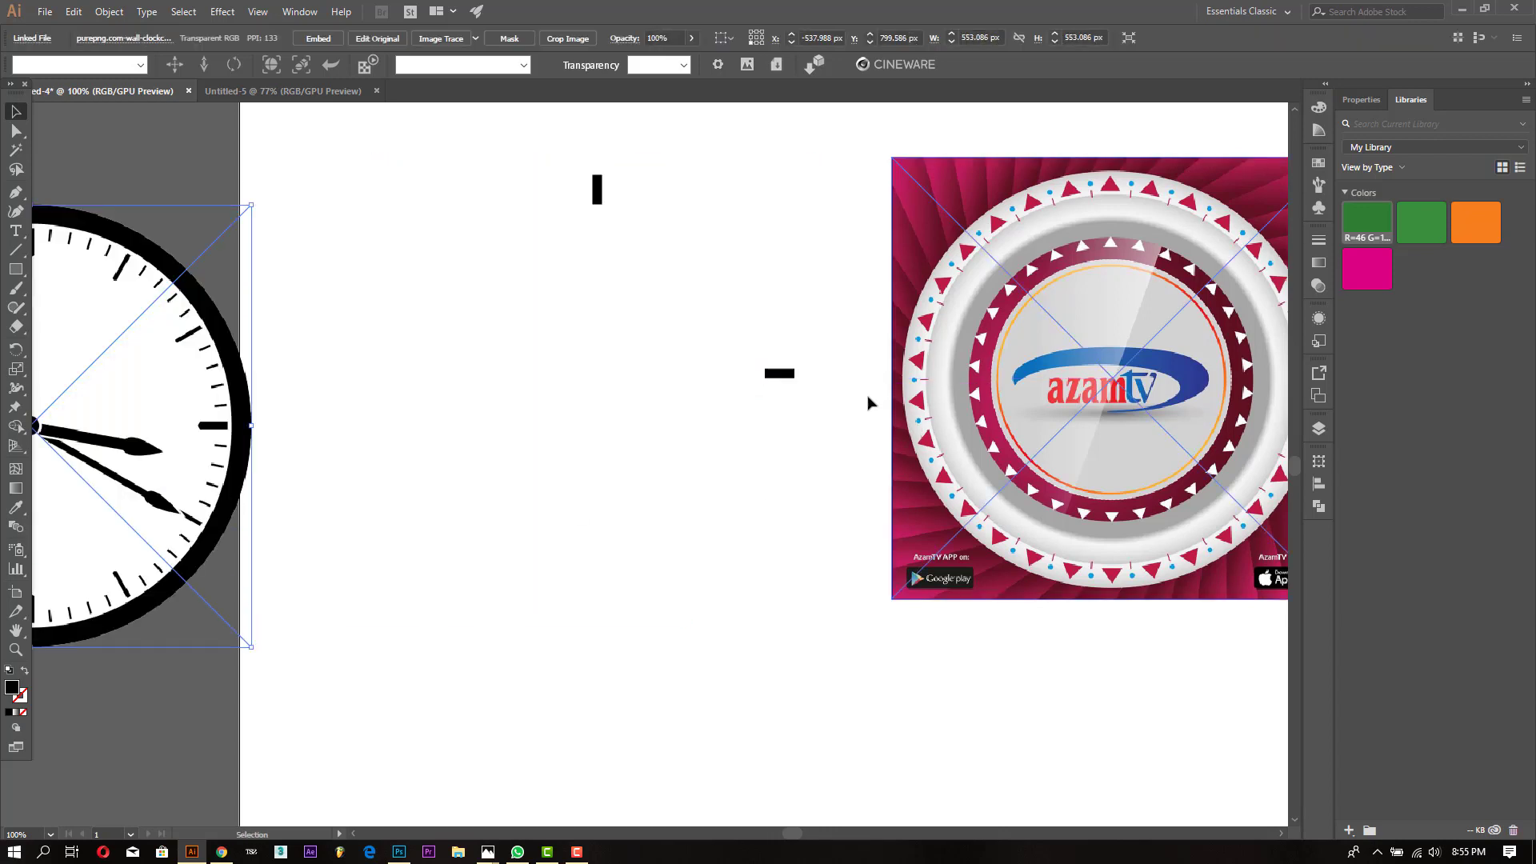
pyautogui.click(772, 376)
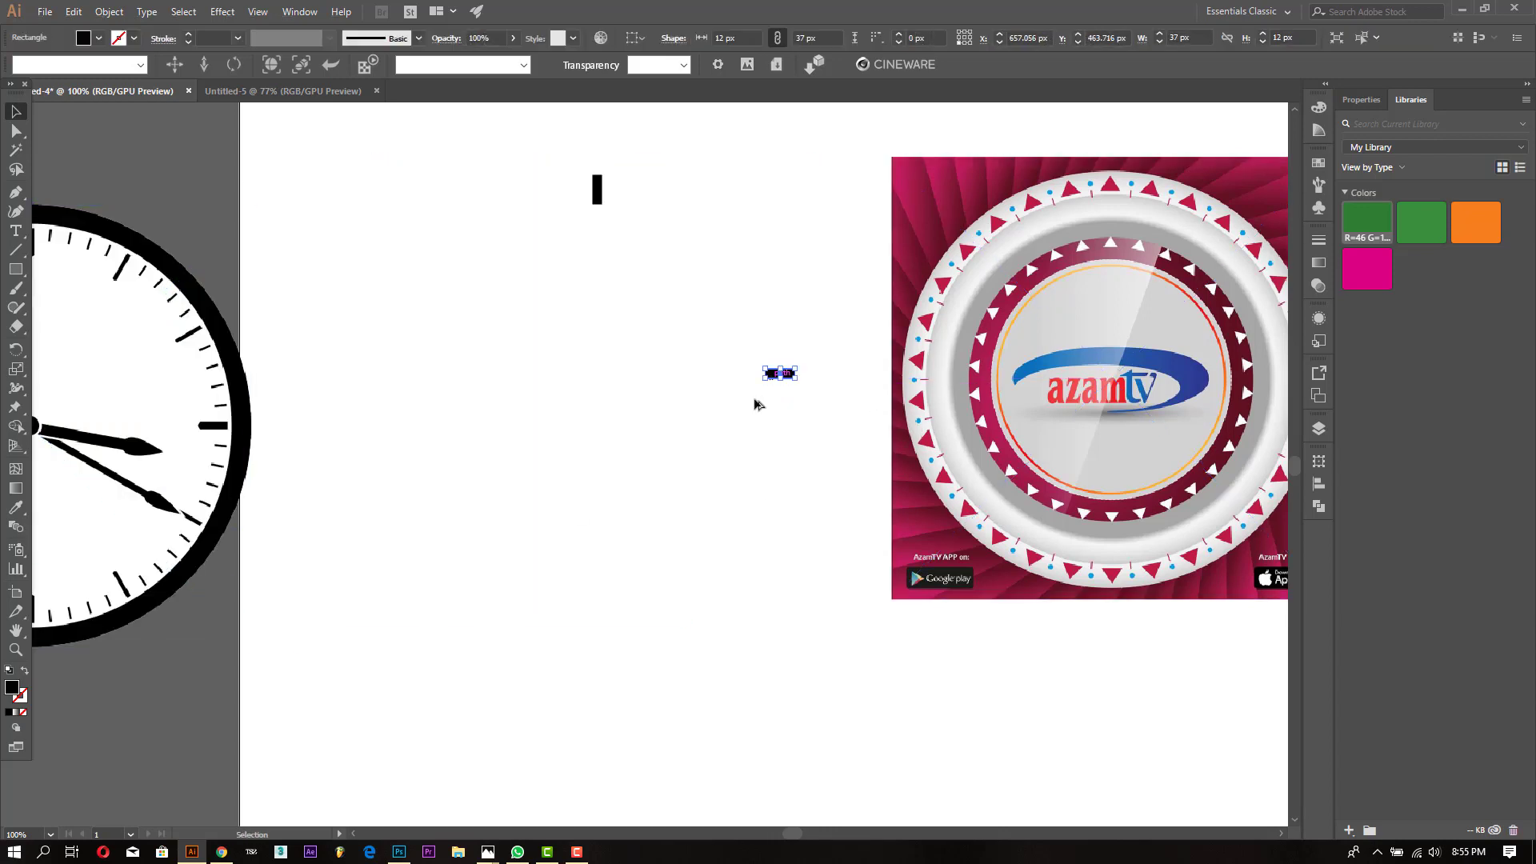
pyautogui.moveTo(770, 380); pyautogui.dragTo(583, 530)
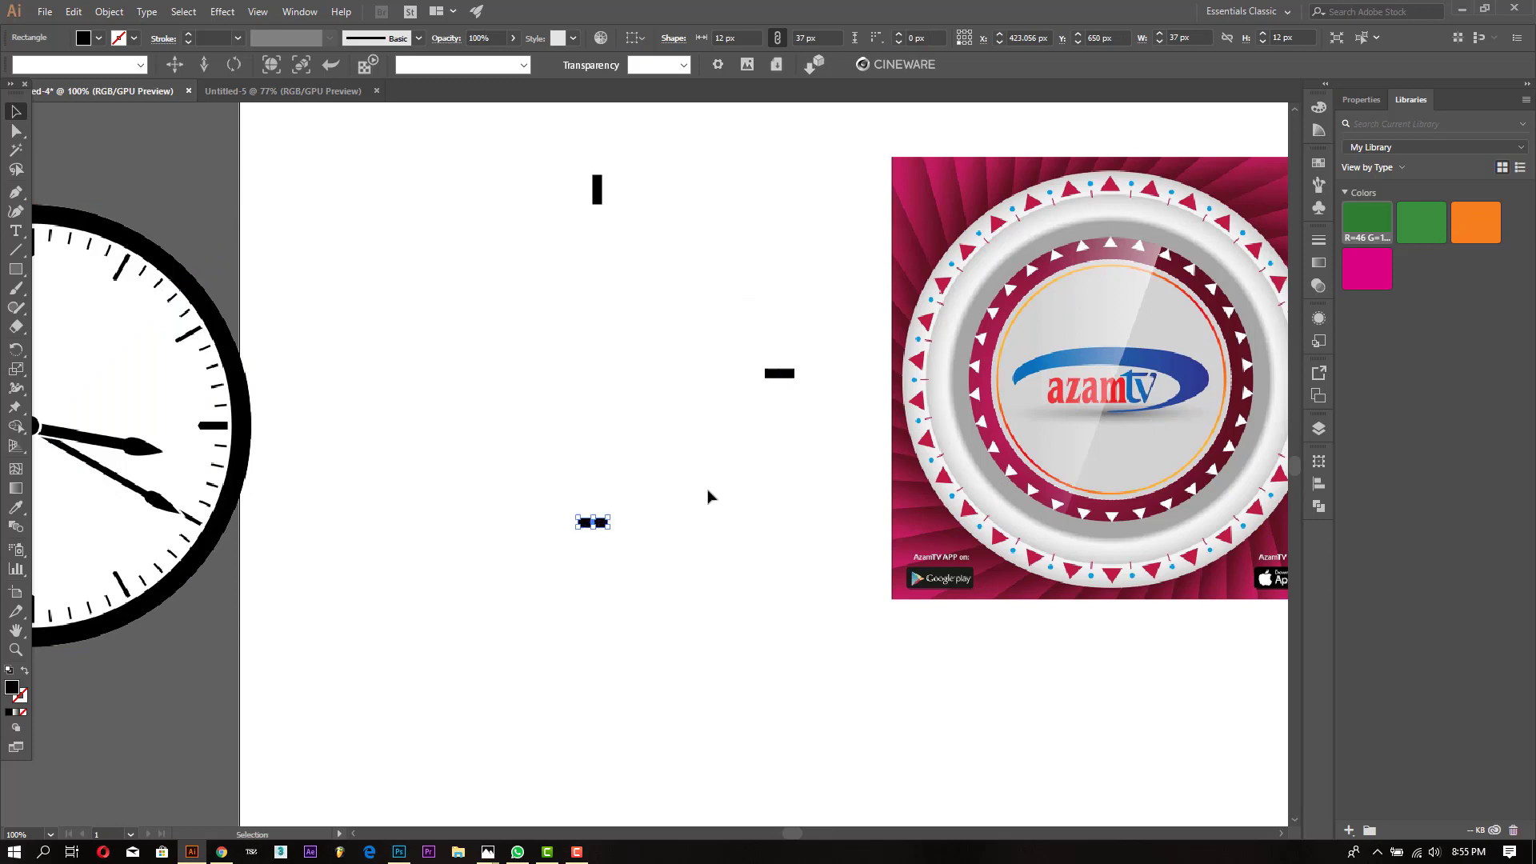
# Step: Undo the extra bar copy and moves, leaving nothing selected
pyautogui.hotkey('ctrl', 'z')
pyautogui.hotkey('ctrl', 'z')
pyautogui.hotkey('ctrl', 'z')
pyautogui.hotkey('ctrl', 'z')
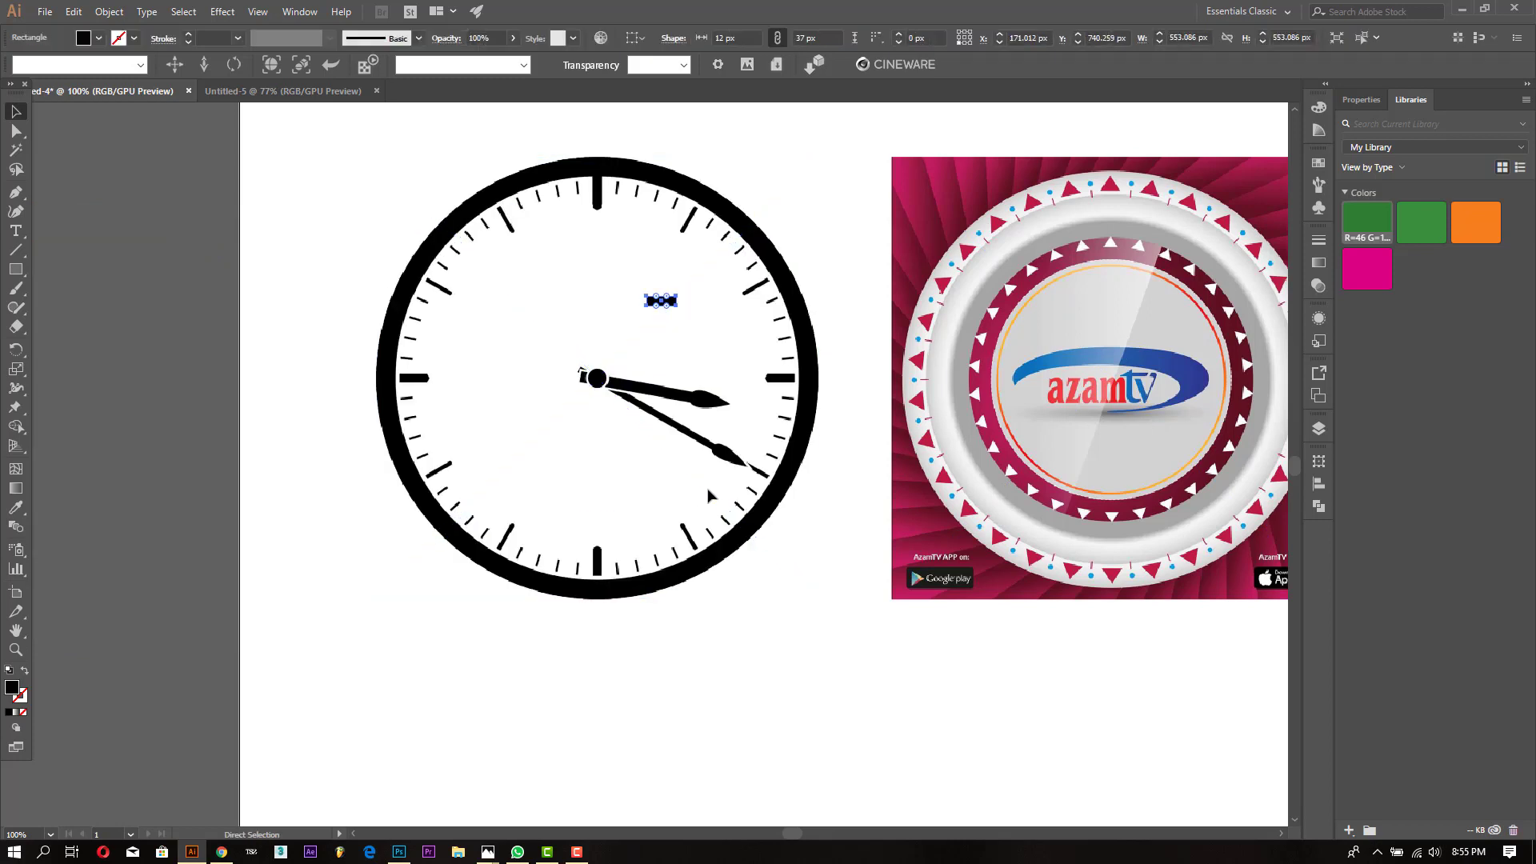
pyautogui.hotkey('ctrl', 'z')
pyautogui.hotkey('ctrl', 'z')
pyautogui.hotkey('ctrl', 'z')
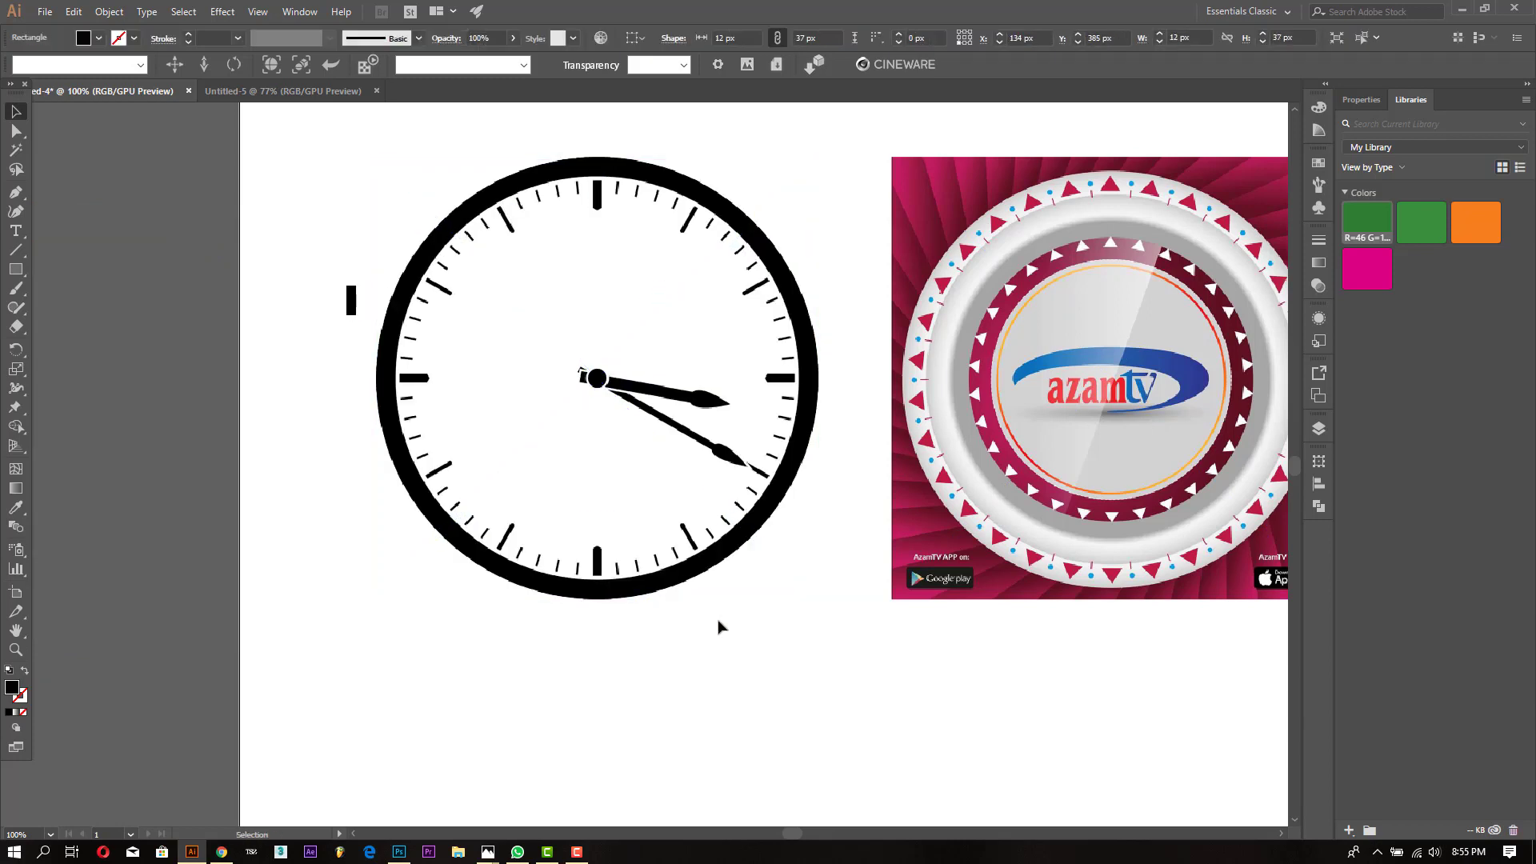
pyautogui.click(718, 627)
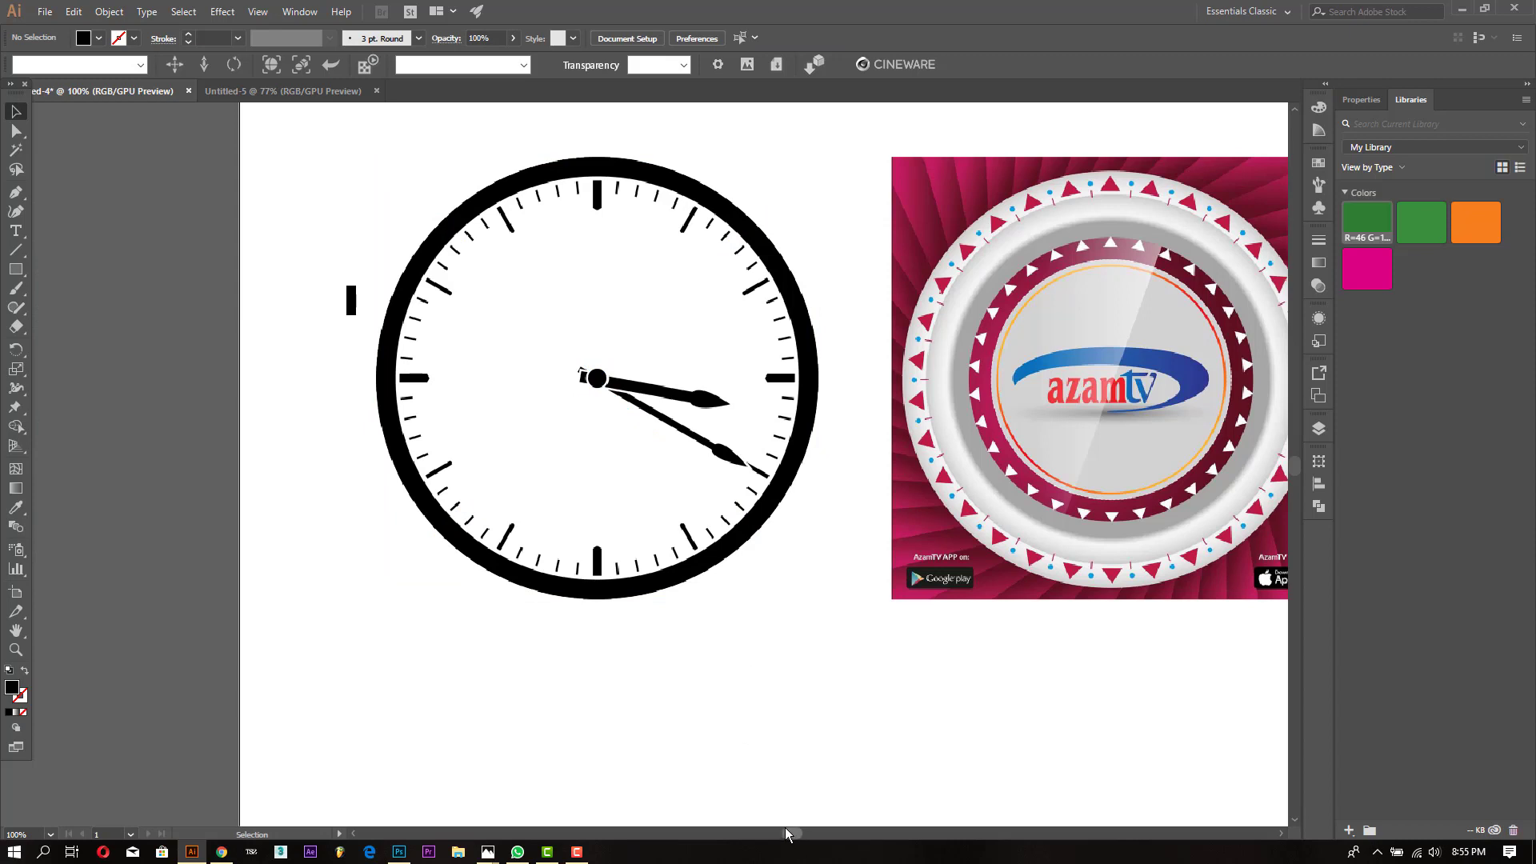
pyautogui.moveTo(786, 832); pyautogui.dragTo(797, 833)
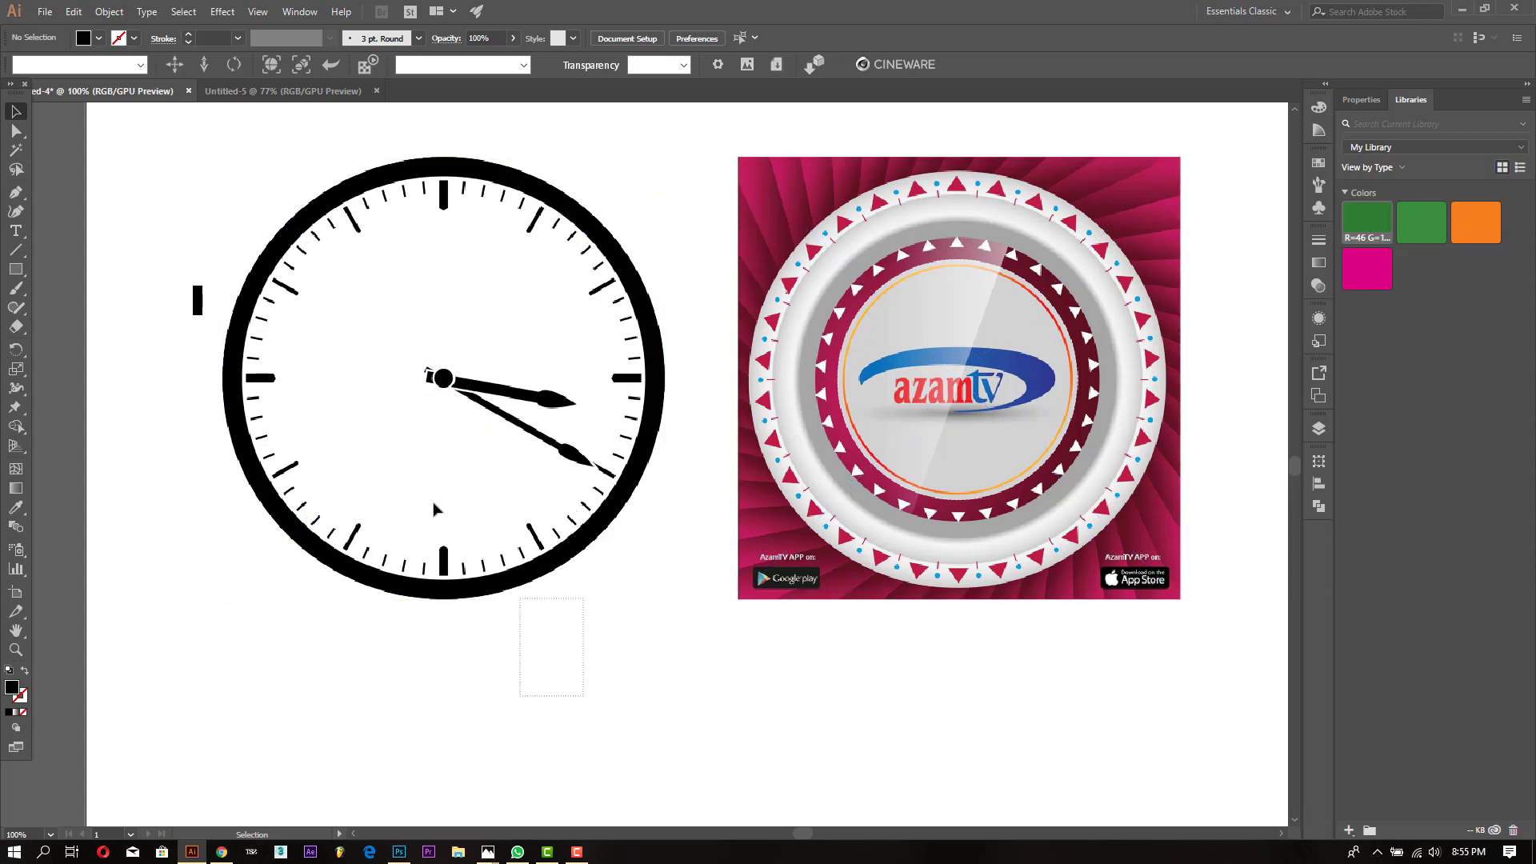
# Step: Delete the clock and small bar, then drag the AzamTV artwork toward the Untitled-5 tab
pyautogui.moveTo(583, 703); pyautogui.dragTo(160, 225)
pyautogui.press('Delete')
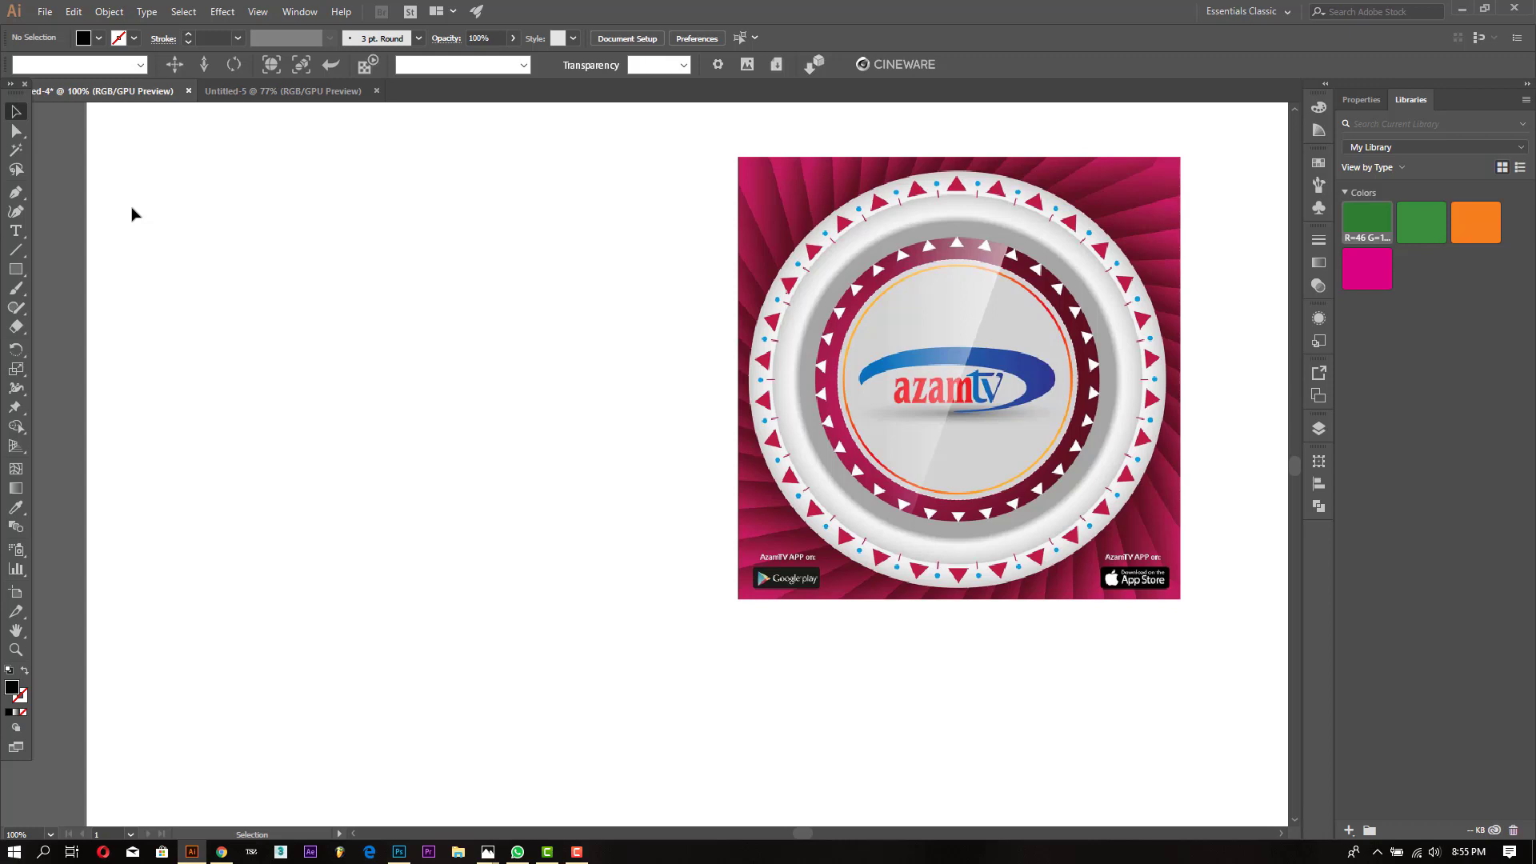
pyautogui.moveTo(749, 341)
pyautogui.mouseDown()
pyautogui.moveTo(292, 94)
pyautogui.moveTo(335, 92)
pyautogui.mouseUp()
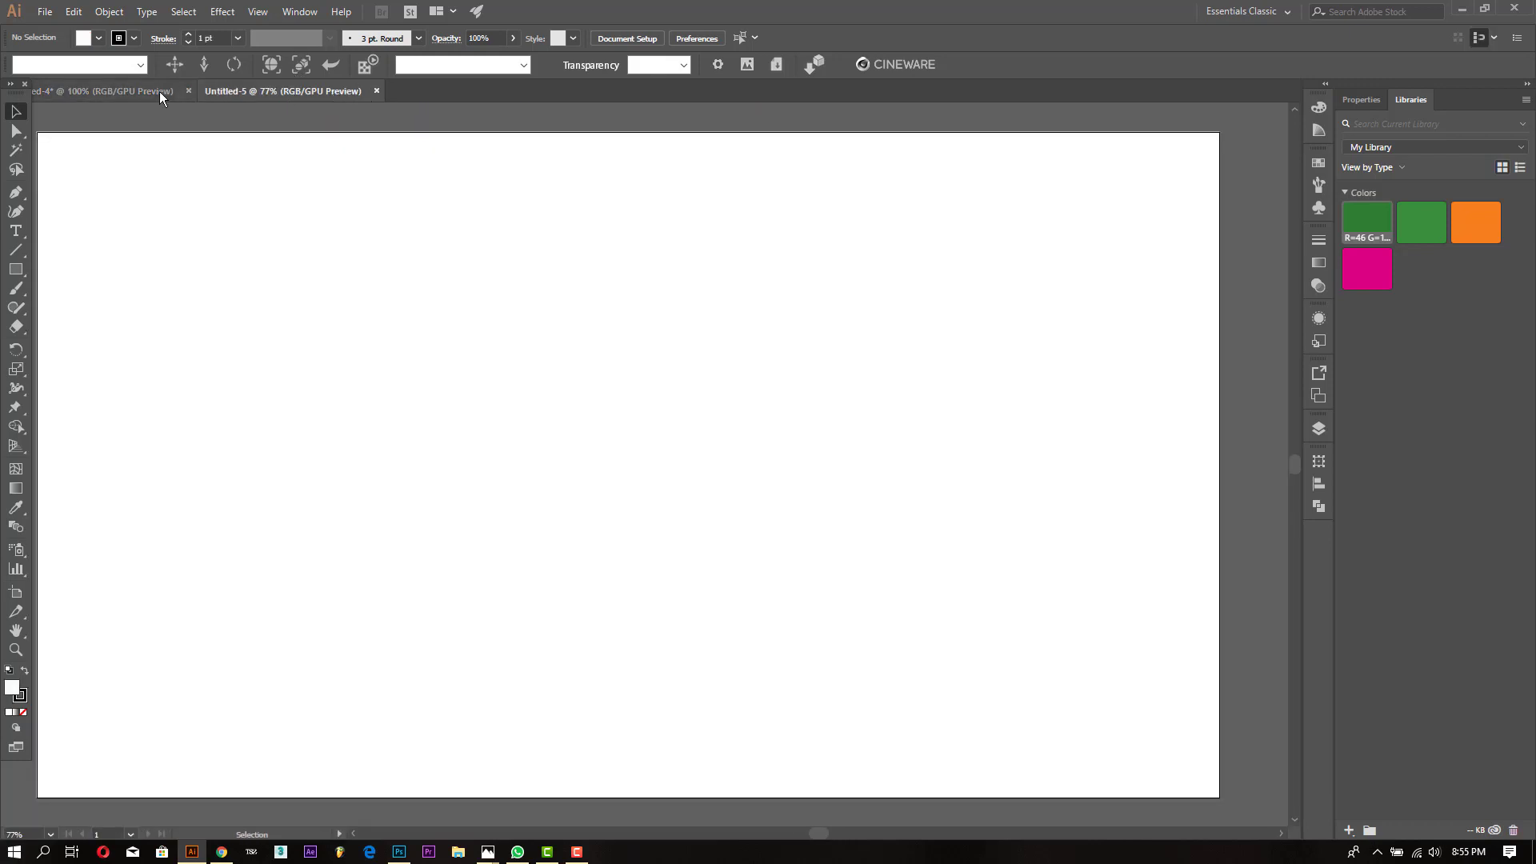
# Step: Carry the AzamTV artwork into Untitled-5 and position it at the artboard's top-left corner
pyautogui.moveTo(335, 93); pyautogui.dragTo(160, 92)
pyautogui.moveTo(970, 436)
pyautogui.mouseDown()
pyautogui.moveTo(268, 91)
pyautogui.moveTo(277, 231)
pyautogui.mouseUp()
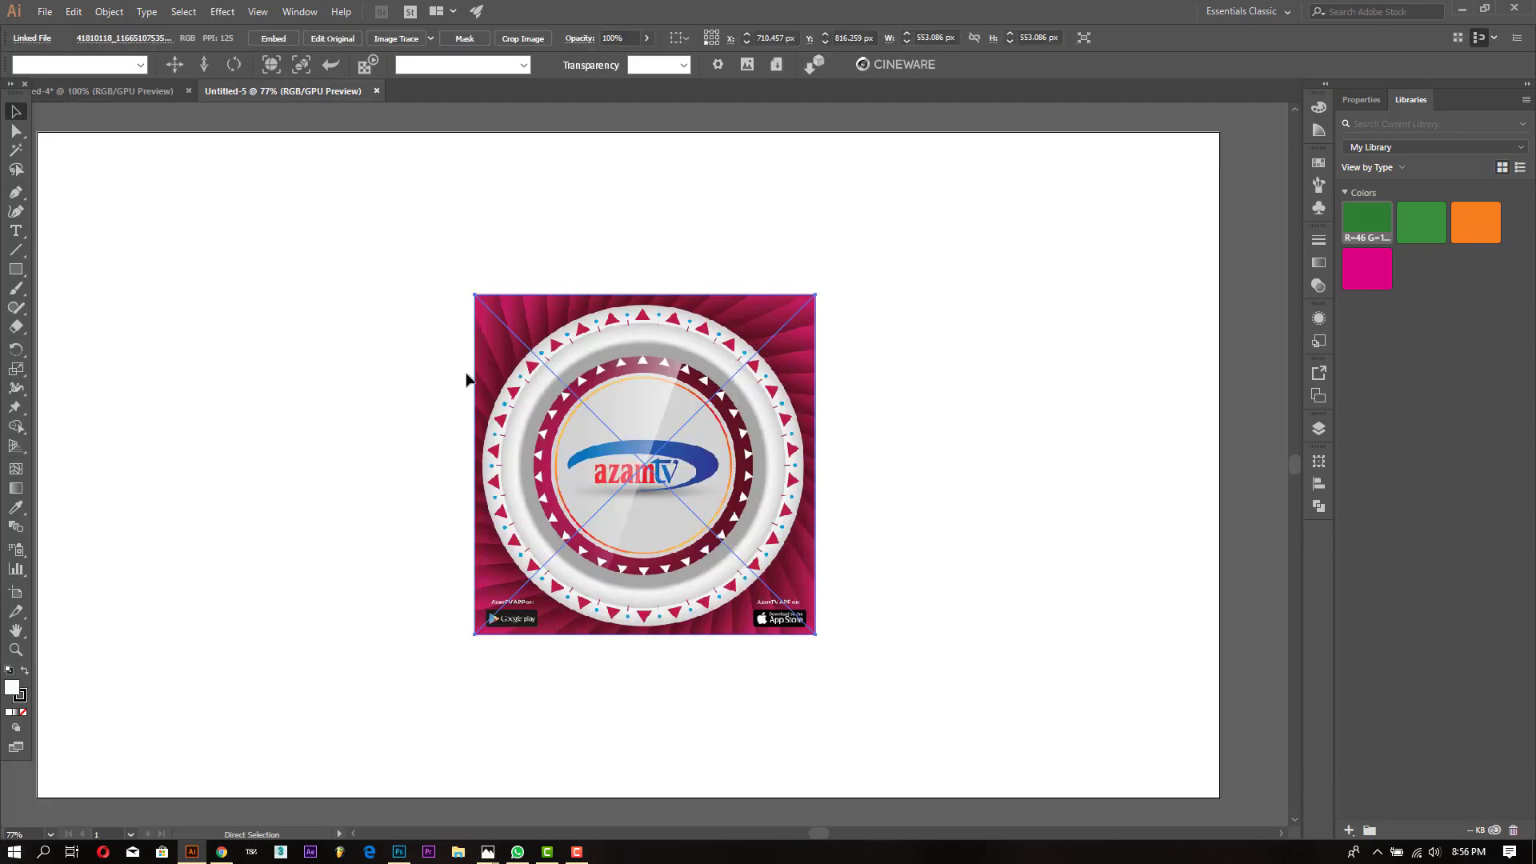
pyautogui.moveTo(510, 396); pyautogui.dragTo(72, 233)
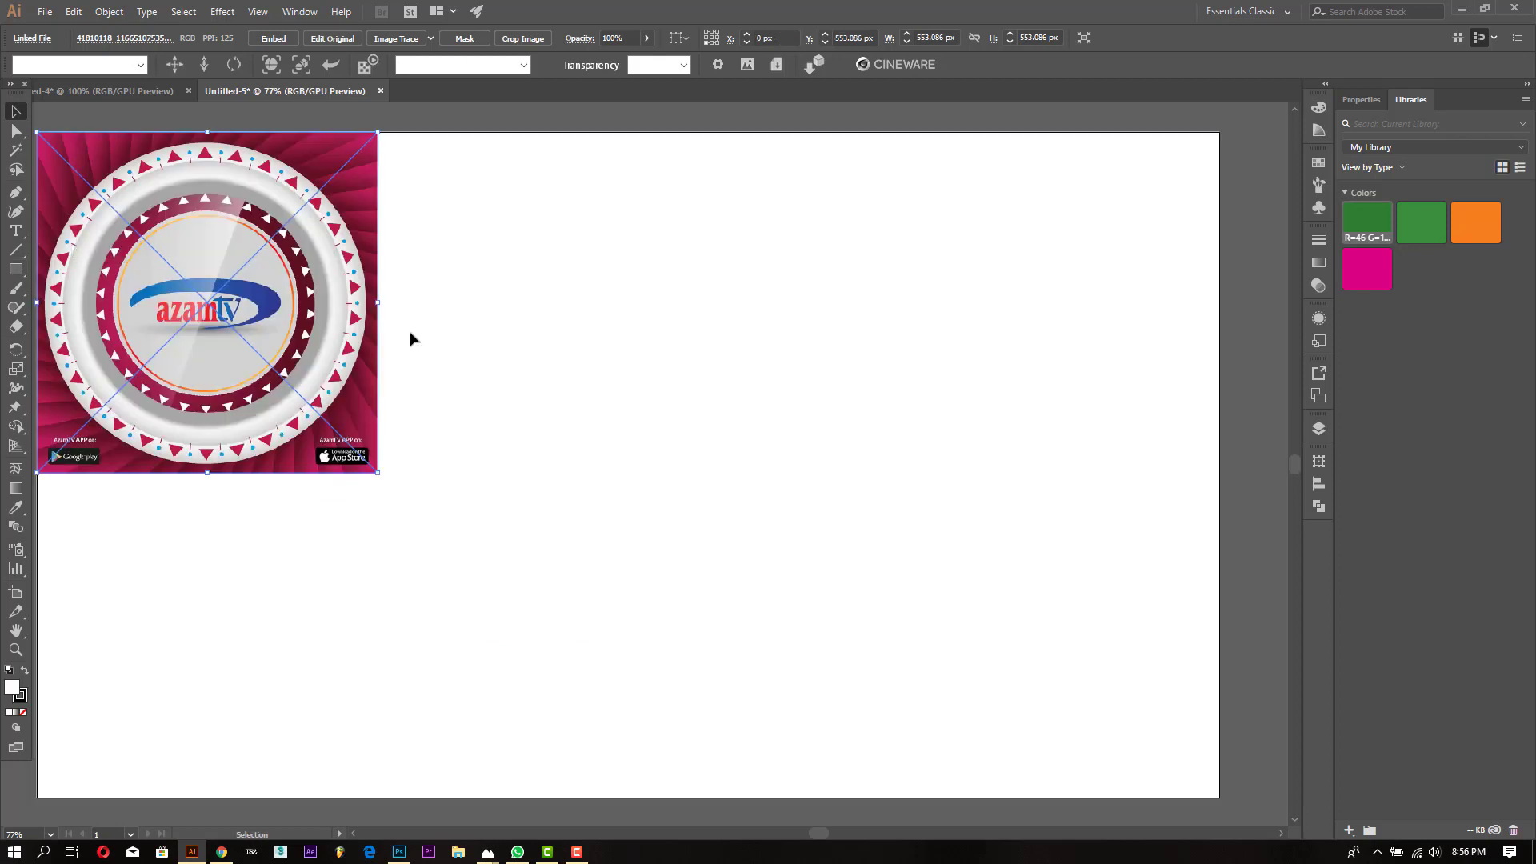
pyautogui.click(401, 349)
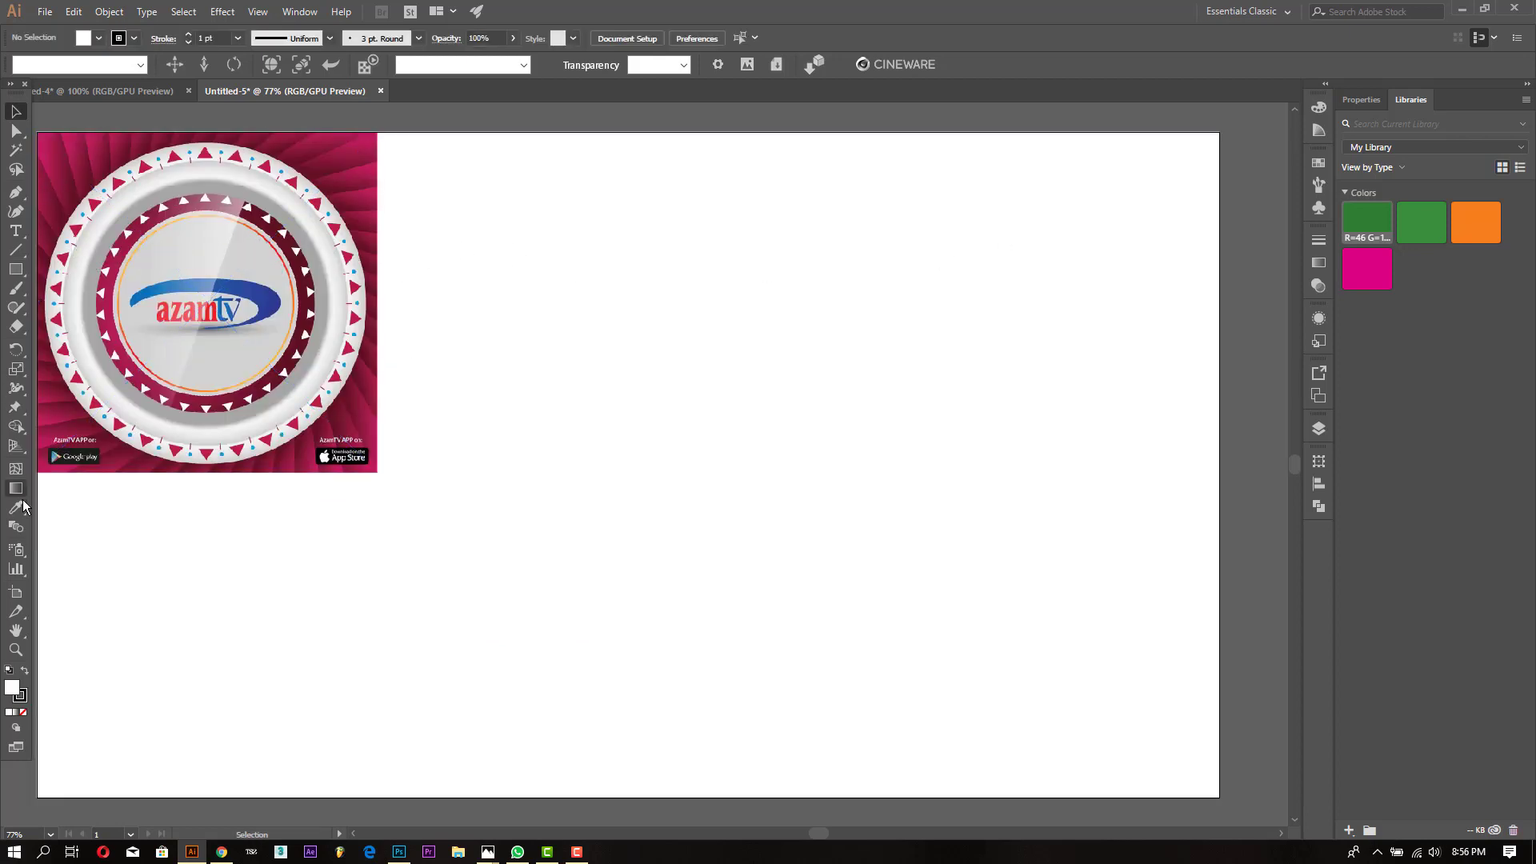
pyautogui.click(16, 269)
pyautogui.click(48, 270)
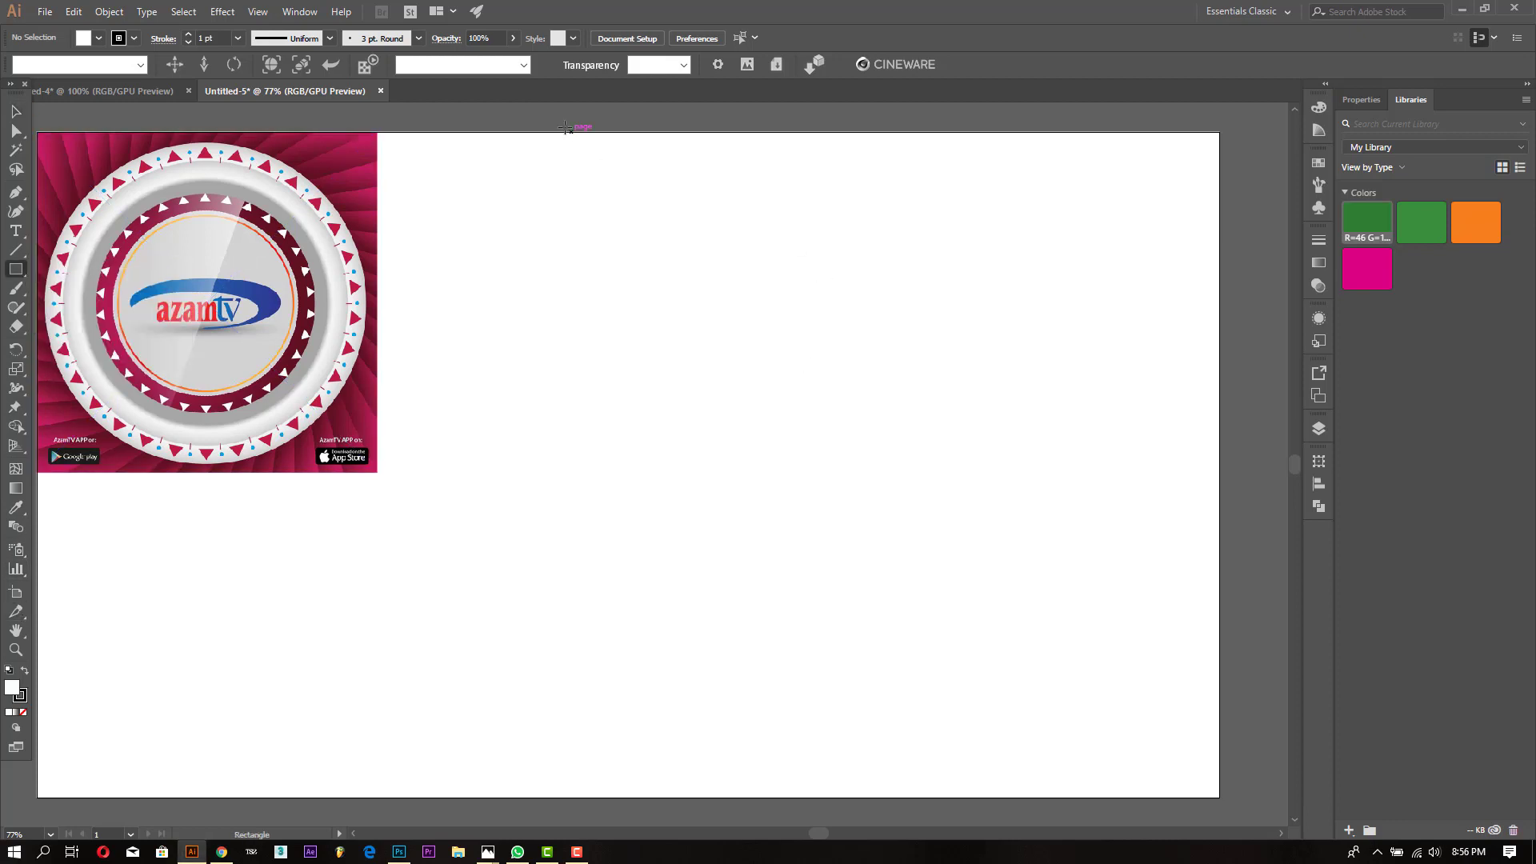
# Step: Draw a 1079 px square on the artboard and fill it crimson
pyautogui.moveTo(530, 132); pyautogui.dragTo(1175, 780)
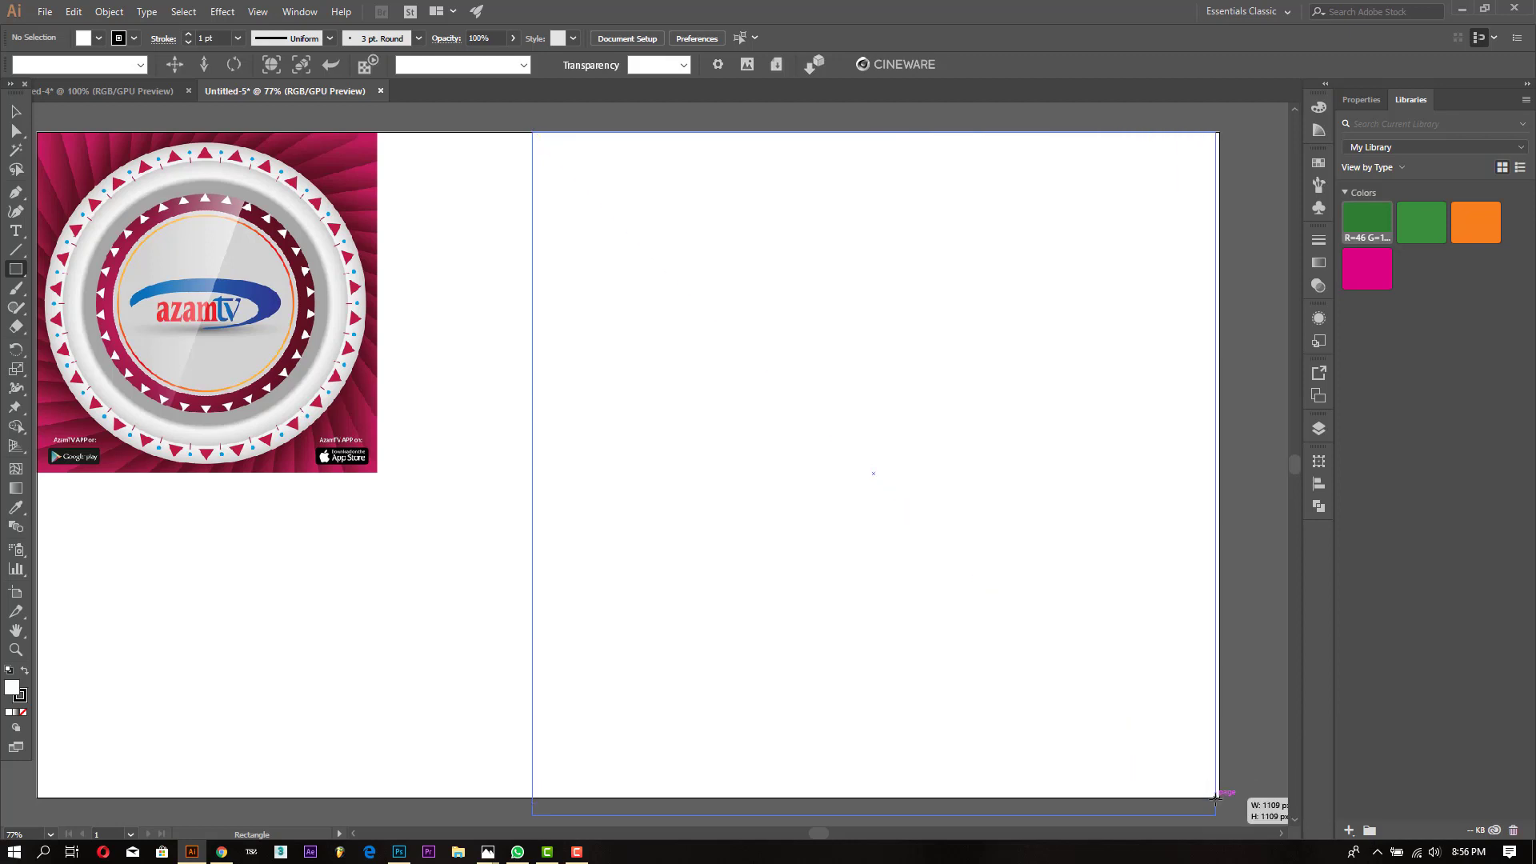
pyautogui.moveTo(1174, 780); pyautogui.dragTo(1197, 796)
pyautogui.press('v')
pyautogui.press('i')
pyautogui.click(72, 184)
pyautogui.moveTo(865, 464); pyautogui.dragTo(887, 464)
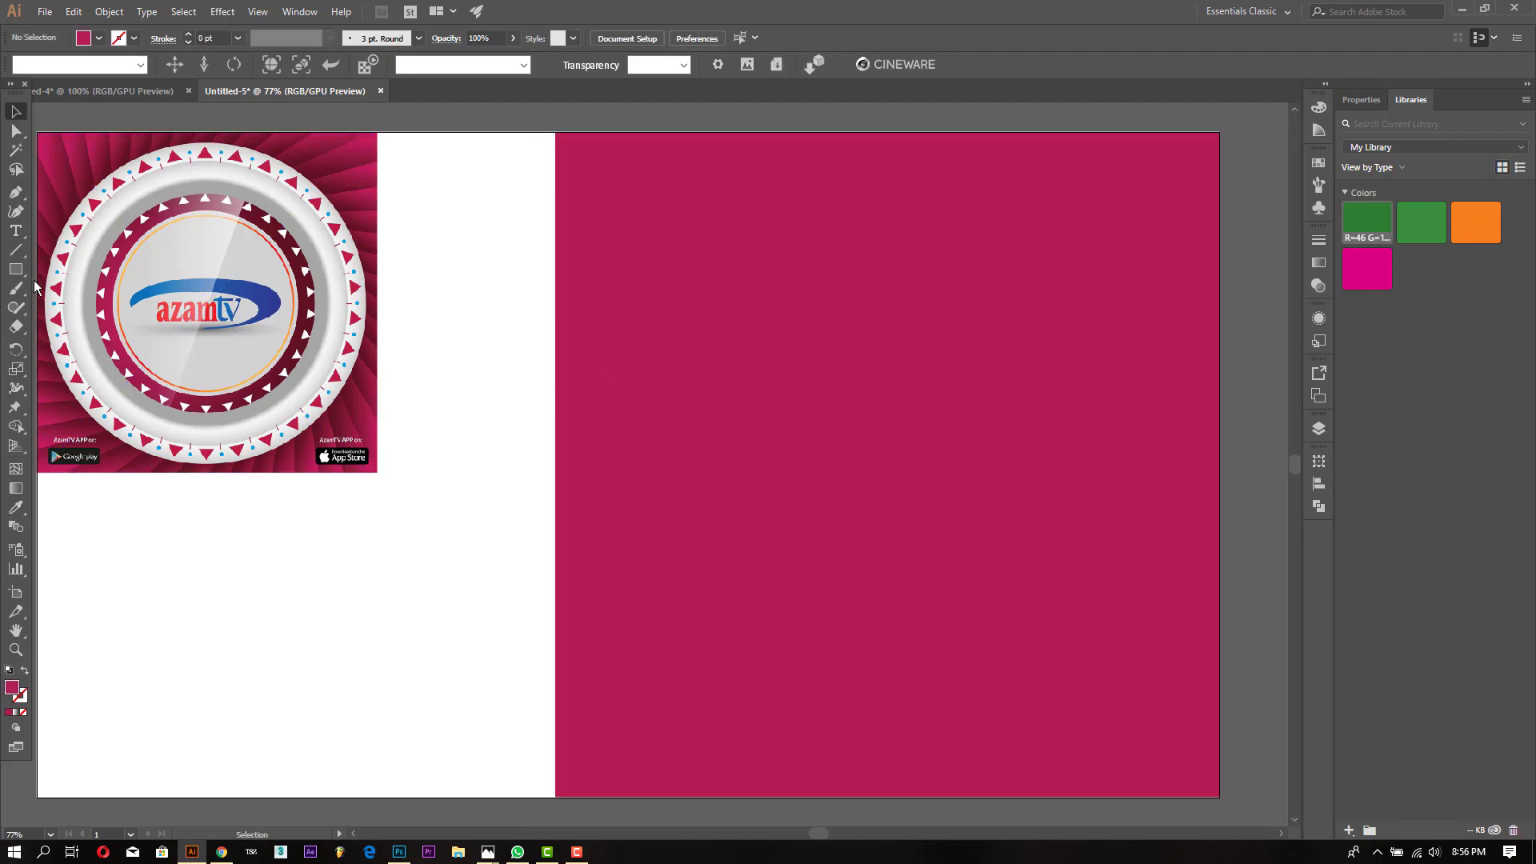
# Step: Draw a large circle on the square and give it a radial grey gradient
pyautogui.press('l')
pyautogui.moveTo(648, 221); pyautogui.dragTo(1148, 724)
pyautogui.press('v')
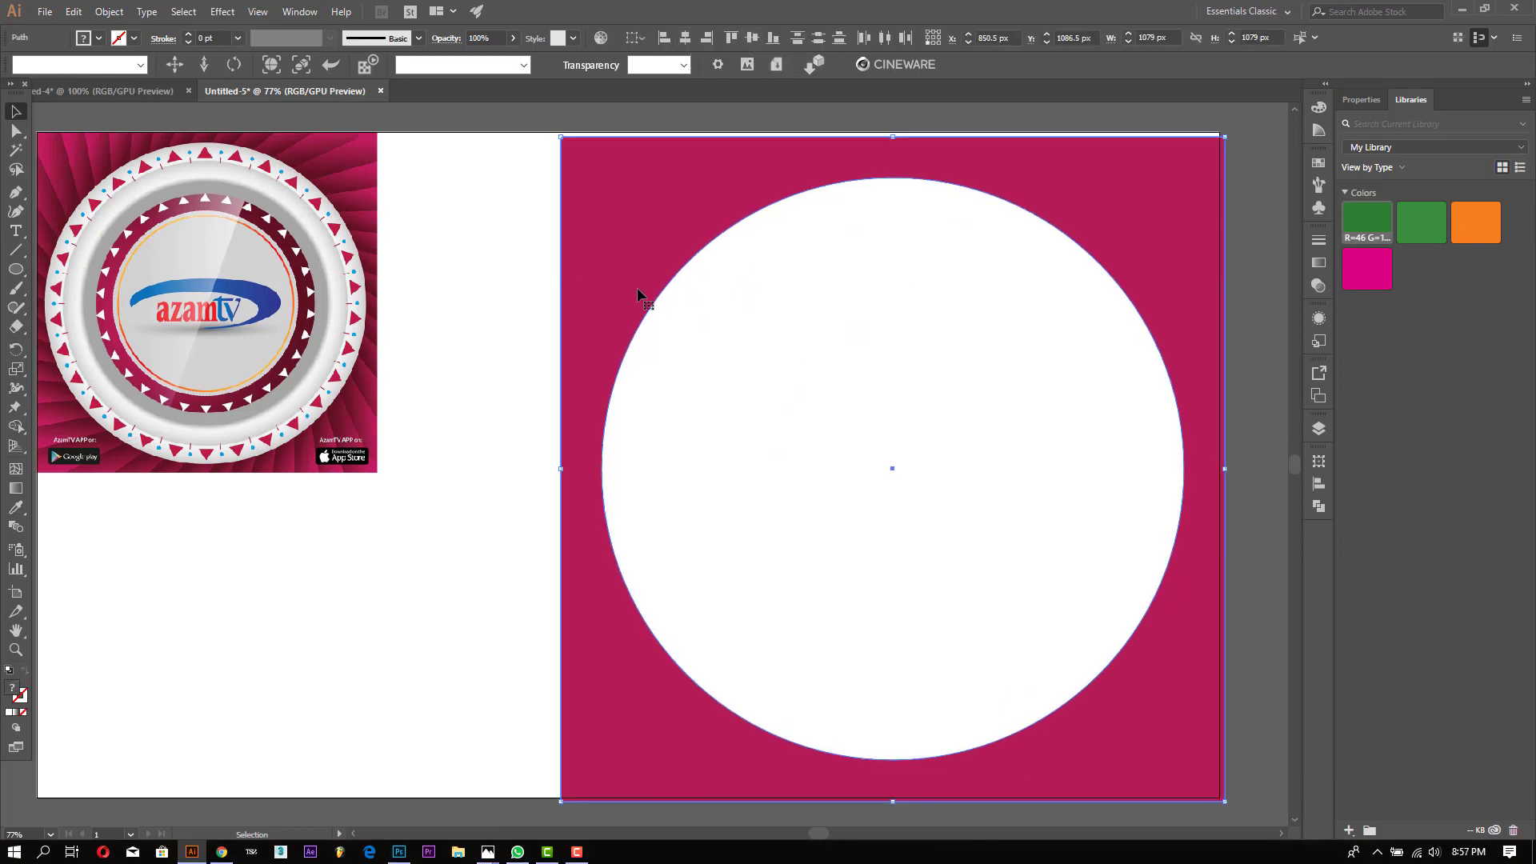
pyautogui.click(816, 333)
pyautogui.press('.')
pyautogui.click(1242, 257)
pyautogui.doubleClick(1126, 361)
pyautogui.click(1058, 420)
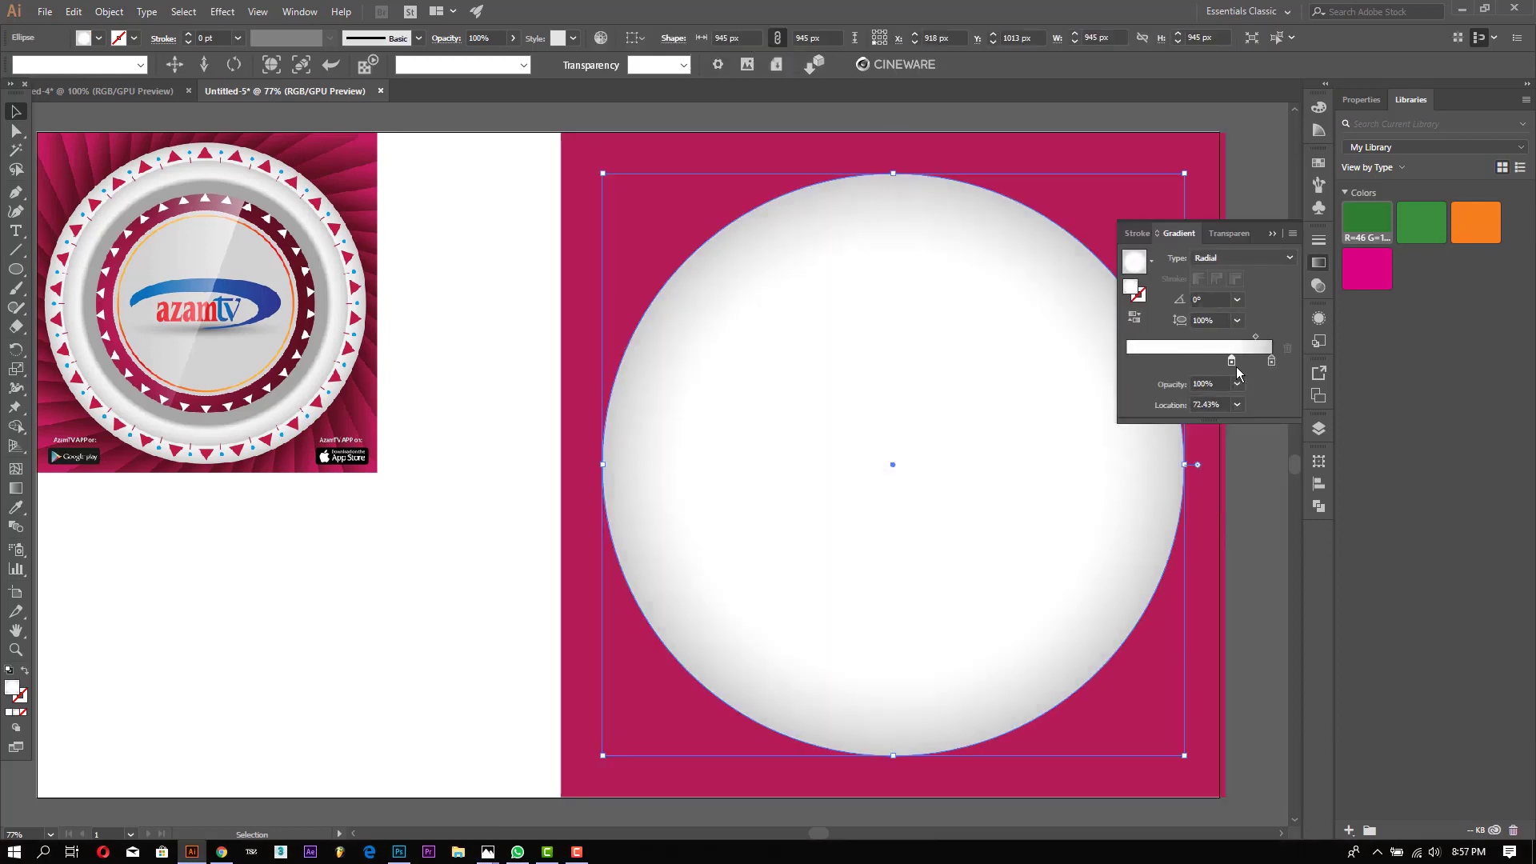
pyautogui.doubleClick(1271, 361)
pyautogui.click(1058, 420)
# Step: Add smaller concentric grey-gradient circles inside, including a 555 px grey circle
pyautogui.moveTo(1184, 756); pyautogui.dragTo(1149, 713)
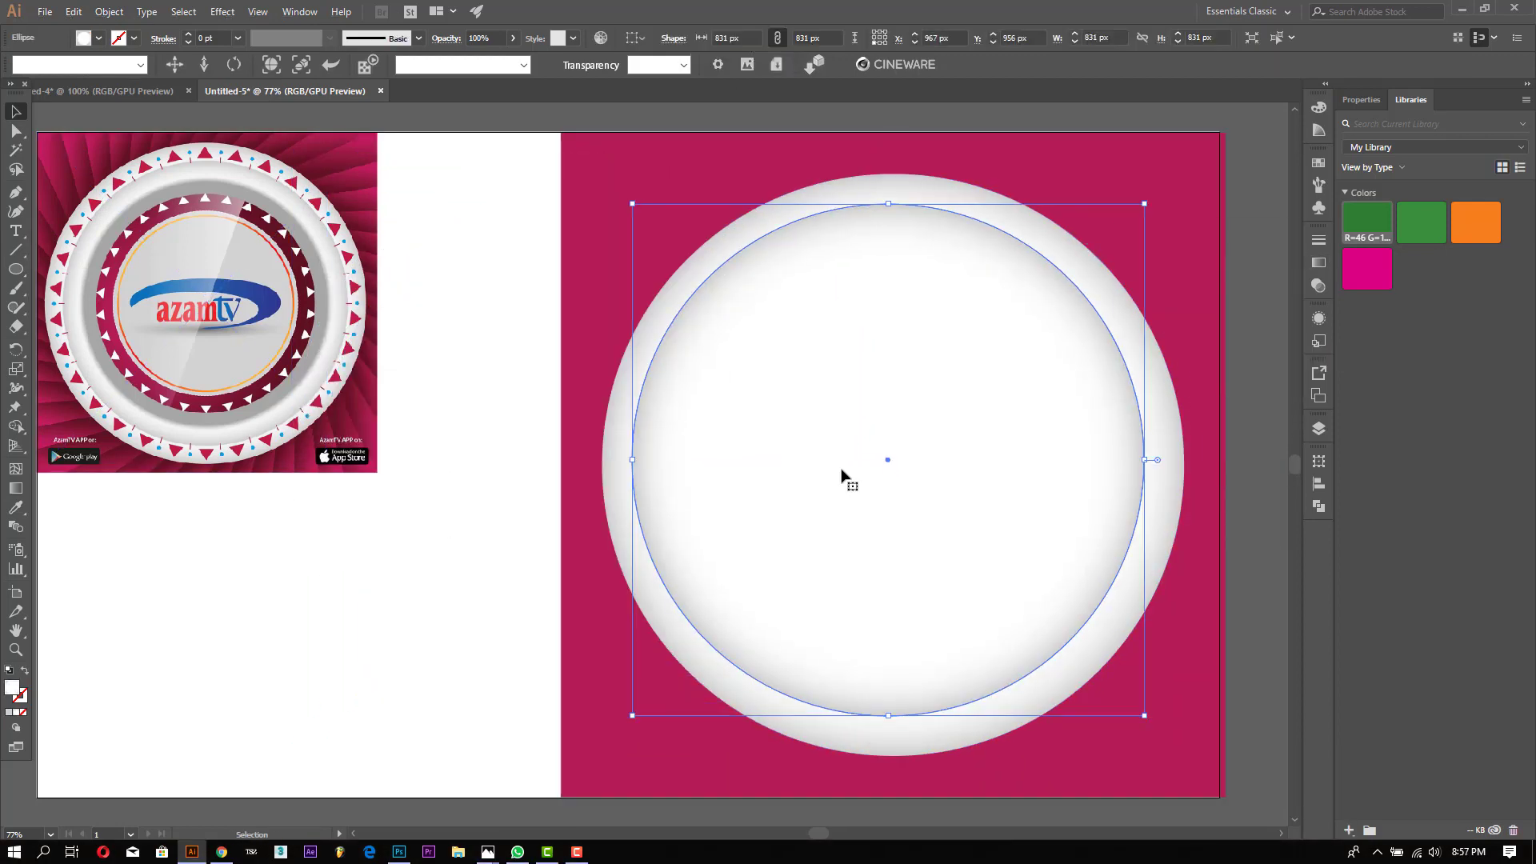
pyautogui.click(564, 219)
pyautogui.moveTo(636, 257); pyautogui.dragTo(998, 576)
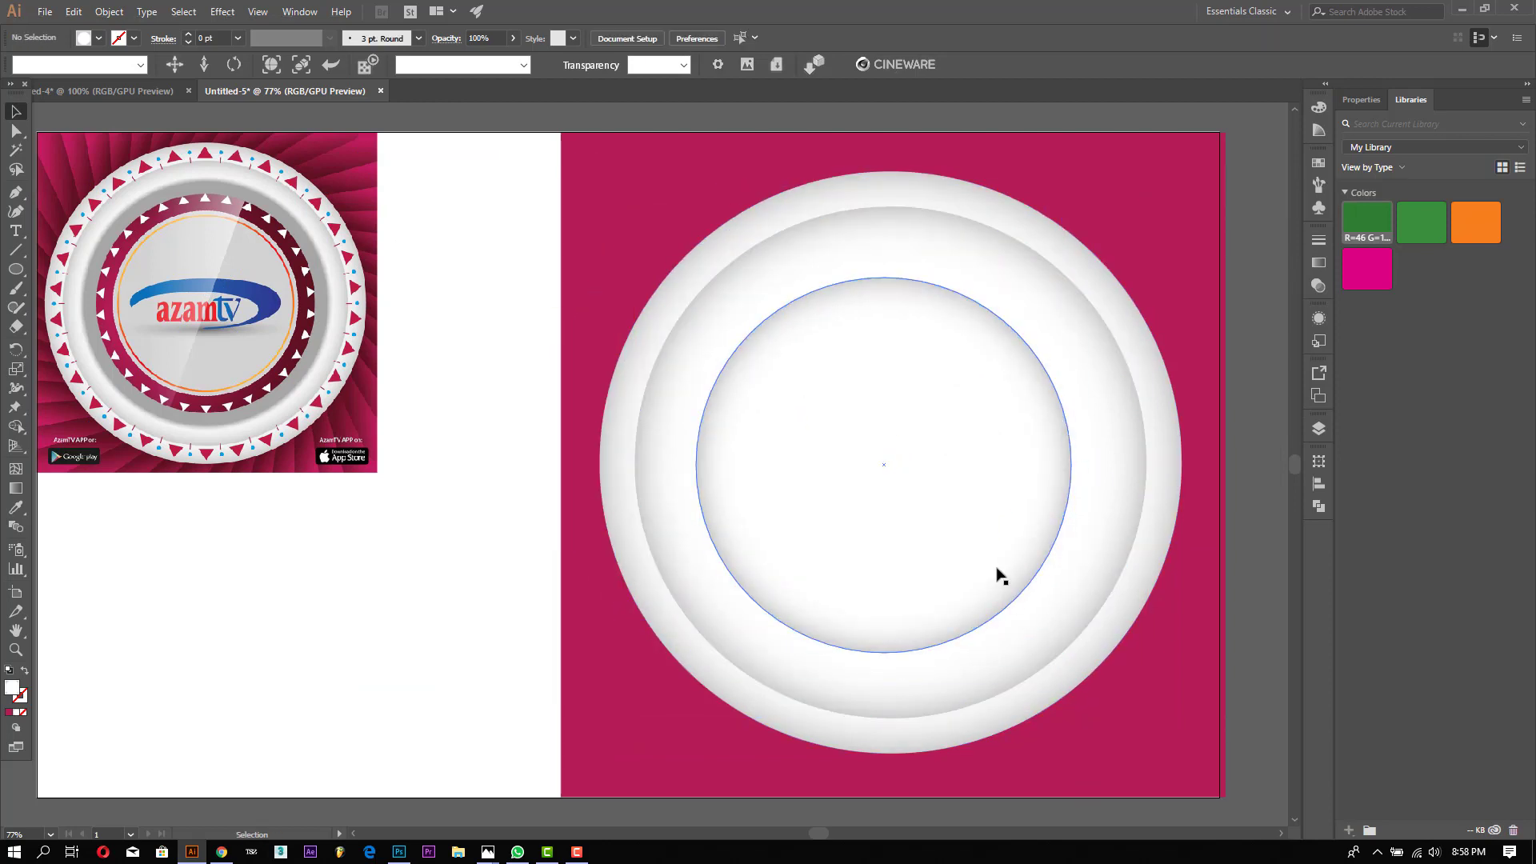
pyautogui.click(98, 38)
pyautogui.click(108, 113)
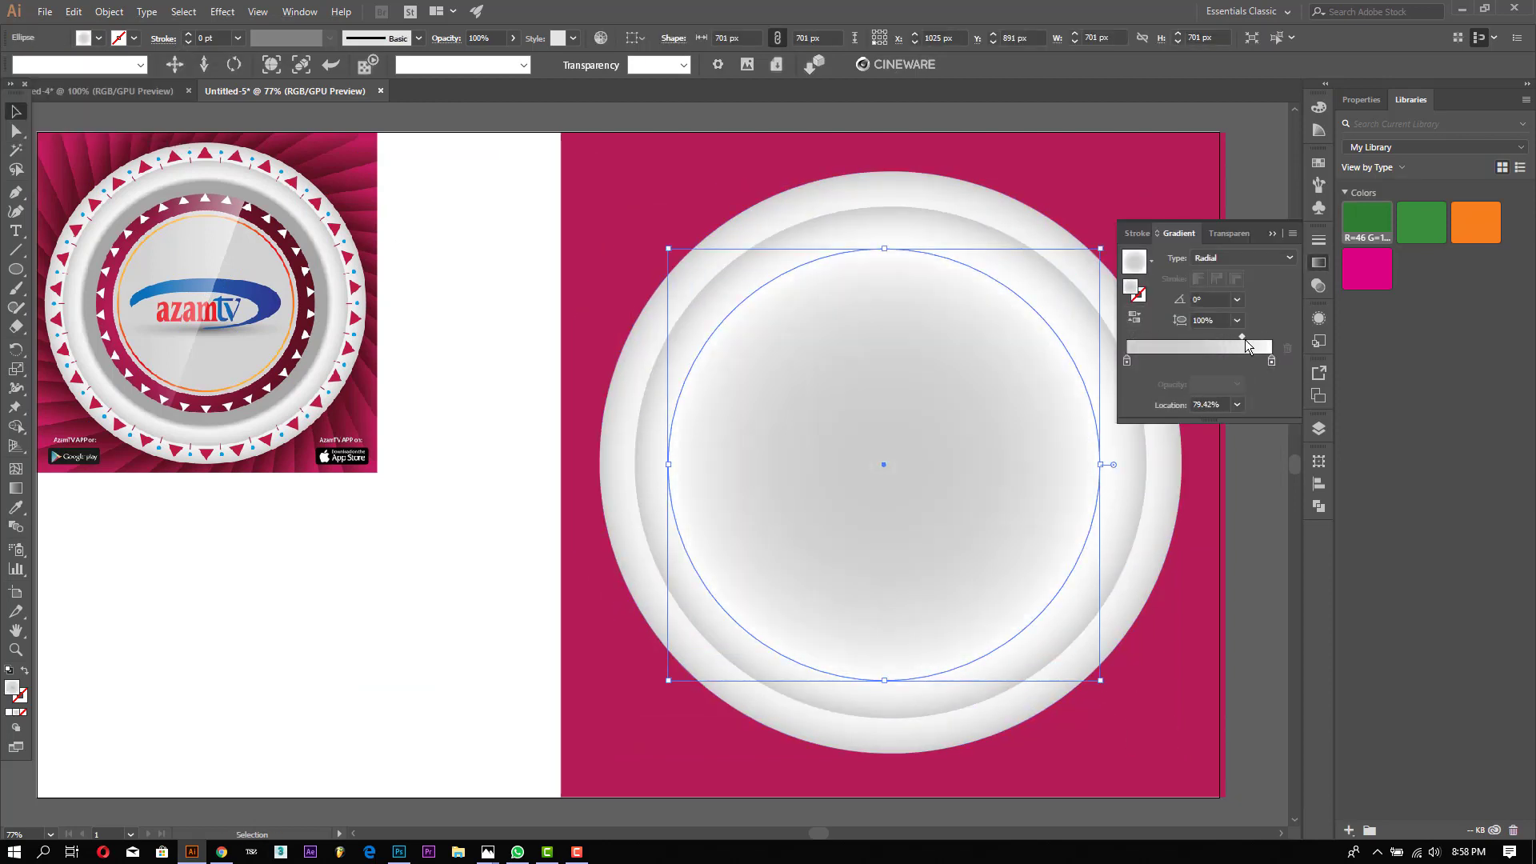
pyautogui.doubleClick(1190, 361)
pyautogui.click(1174, 446)
pyautogui.press('Escape')
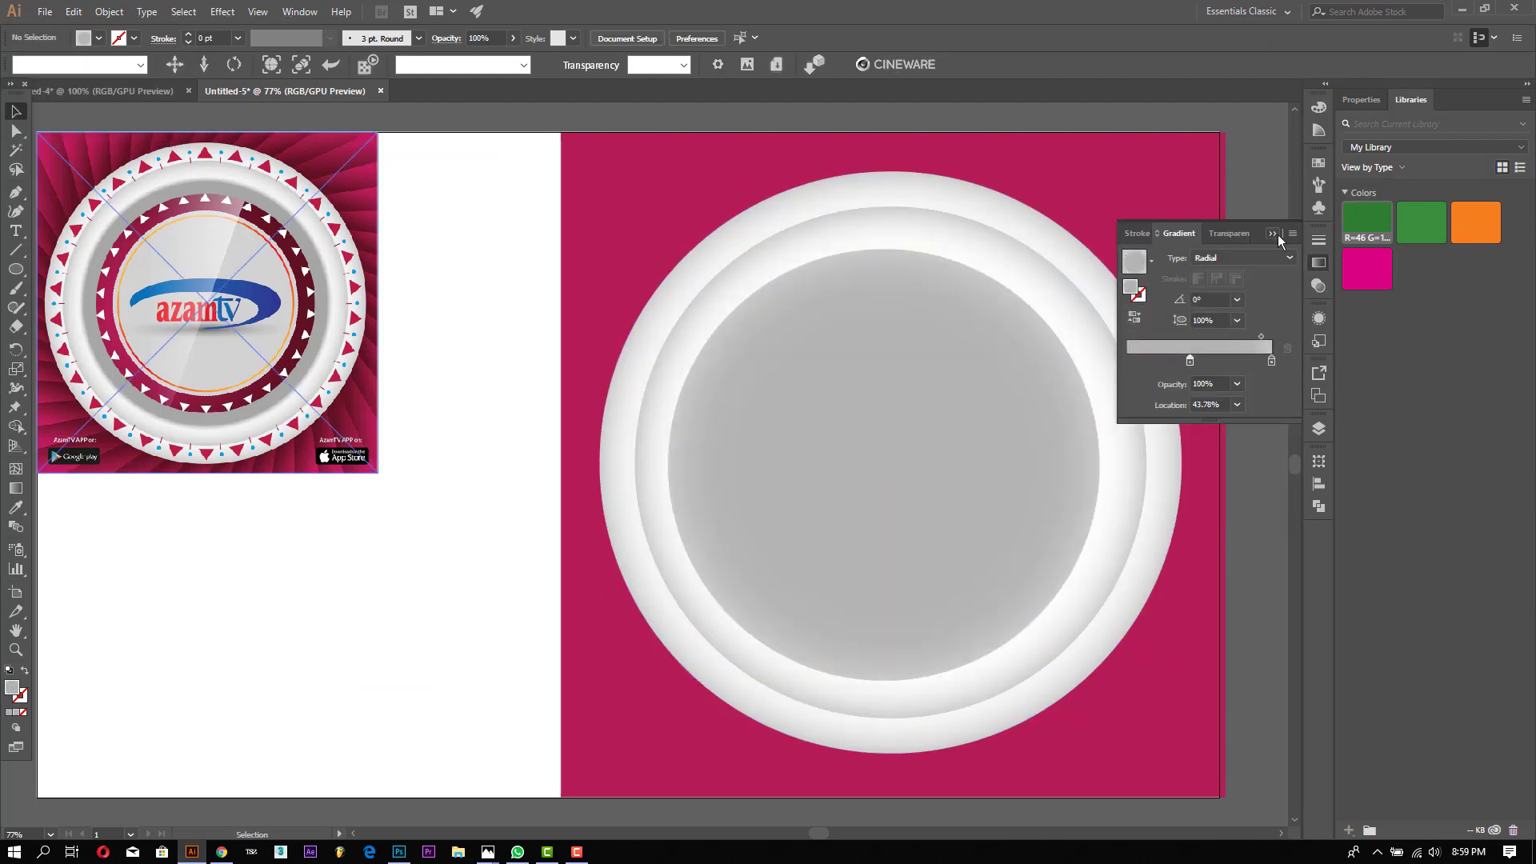
pyautogui.moveTo(808, 483); pyautogui.dragTo(596, 748)
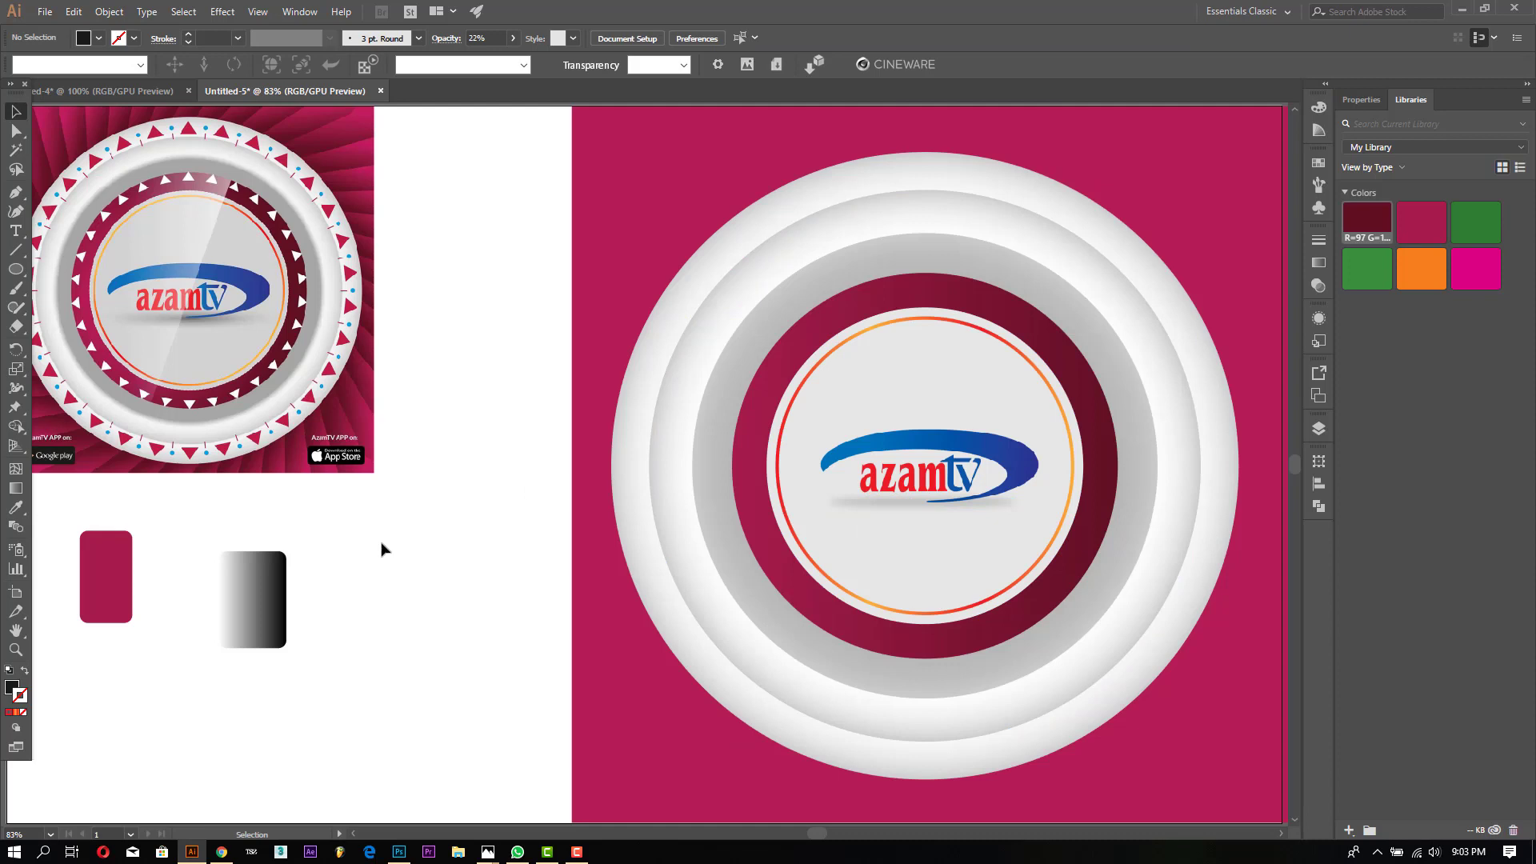
# Step: Delete the black-to-white gradient rectangle and give the inner logo circle a darker grey fill
pyautogui.click(276, 580)
pyautogui.press('Delete')
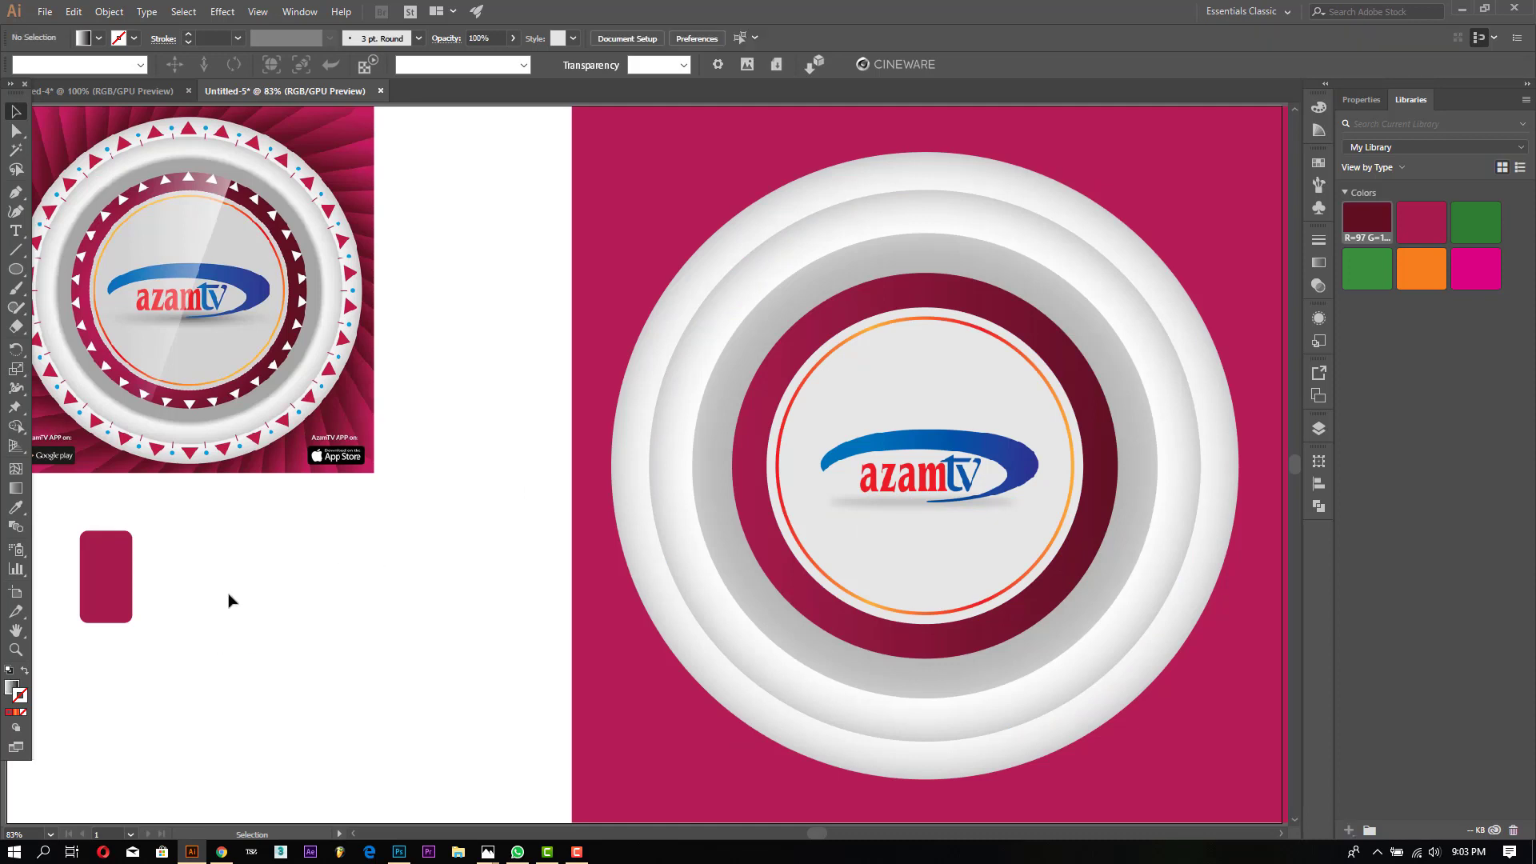
pyautogui.click(832, 384)
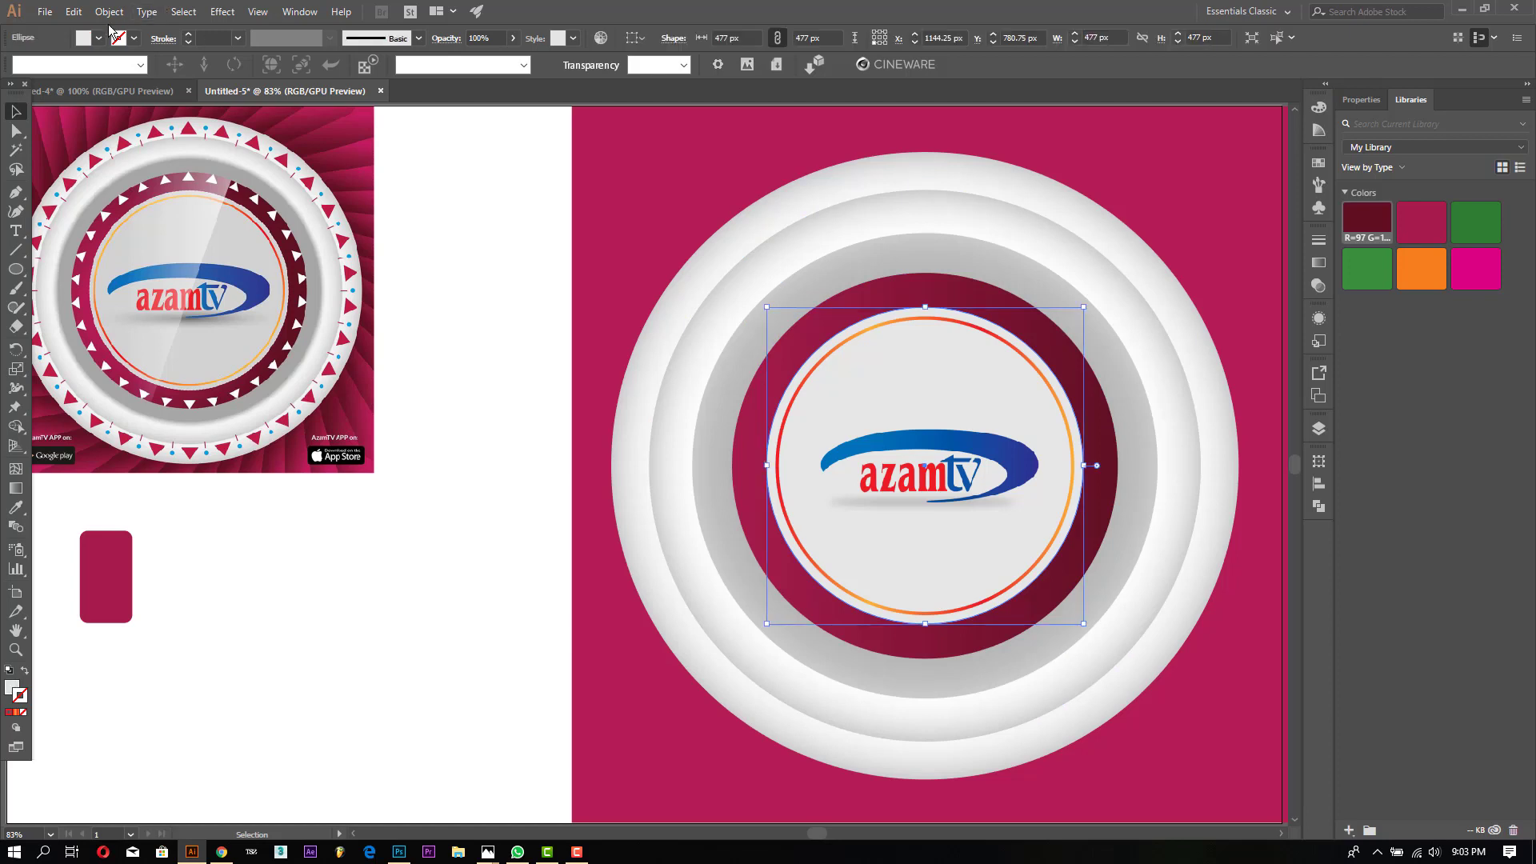
pyautogui.click(99, 39)
pyautogui.click(112, 112)
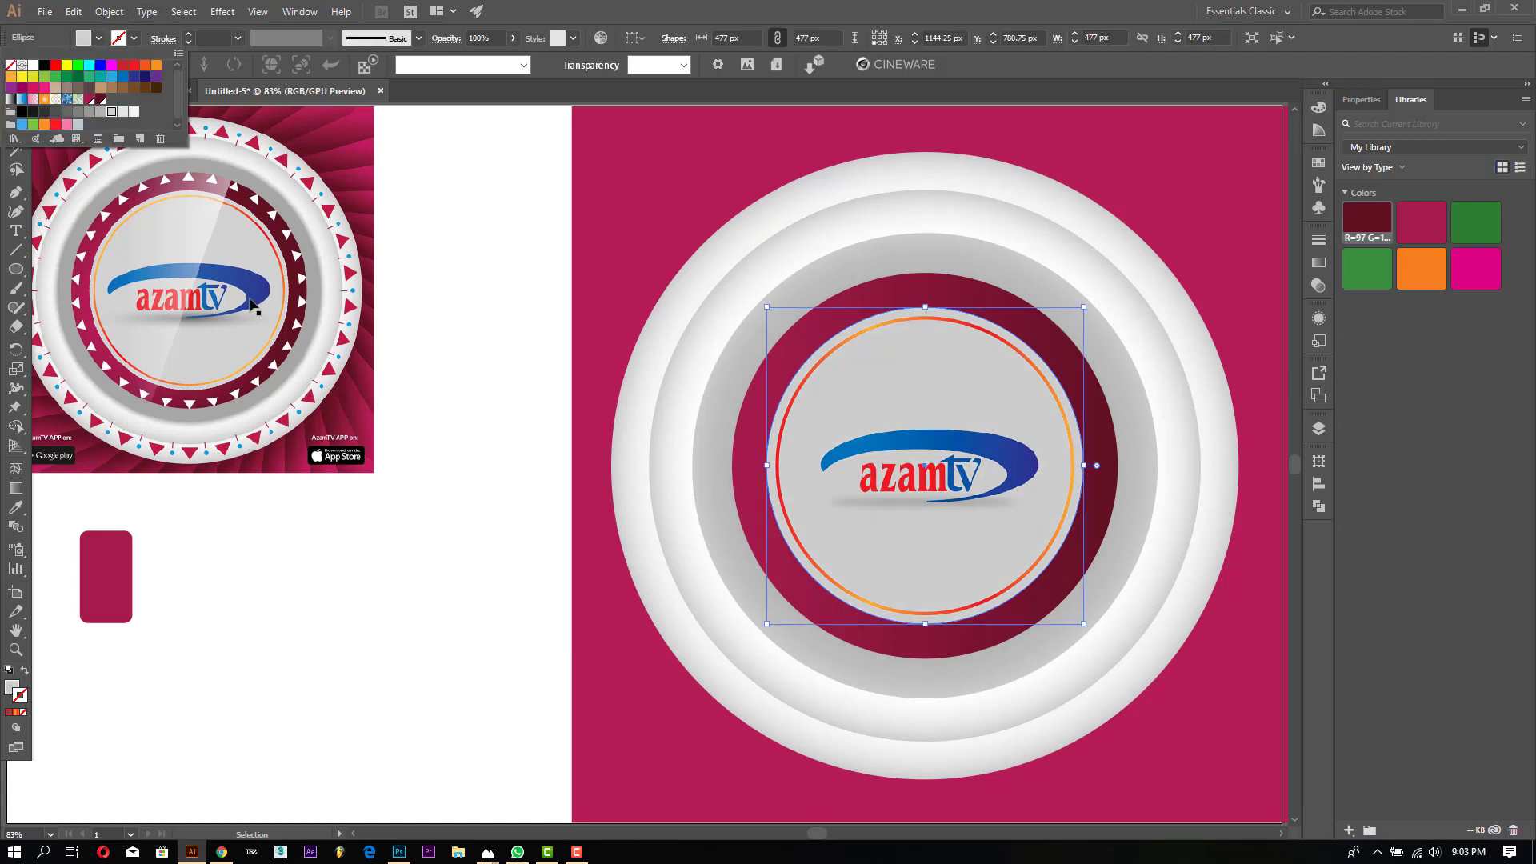
pyautogui.click(510, 445)
pyautogui.click(509, 445)
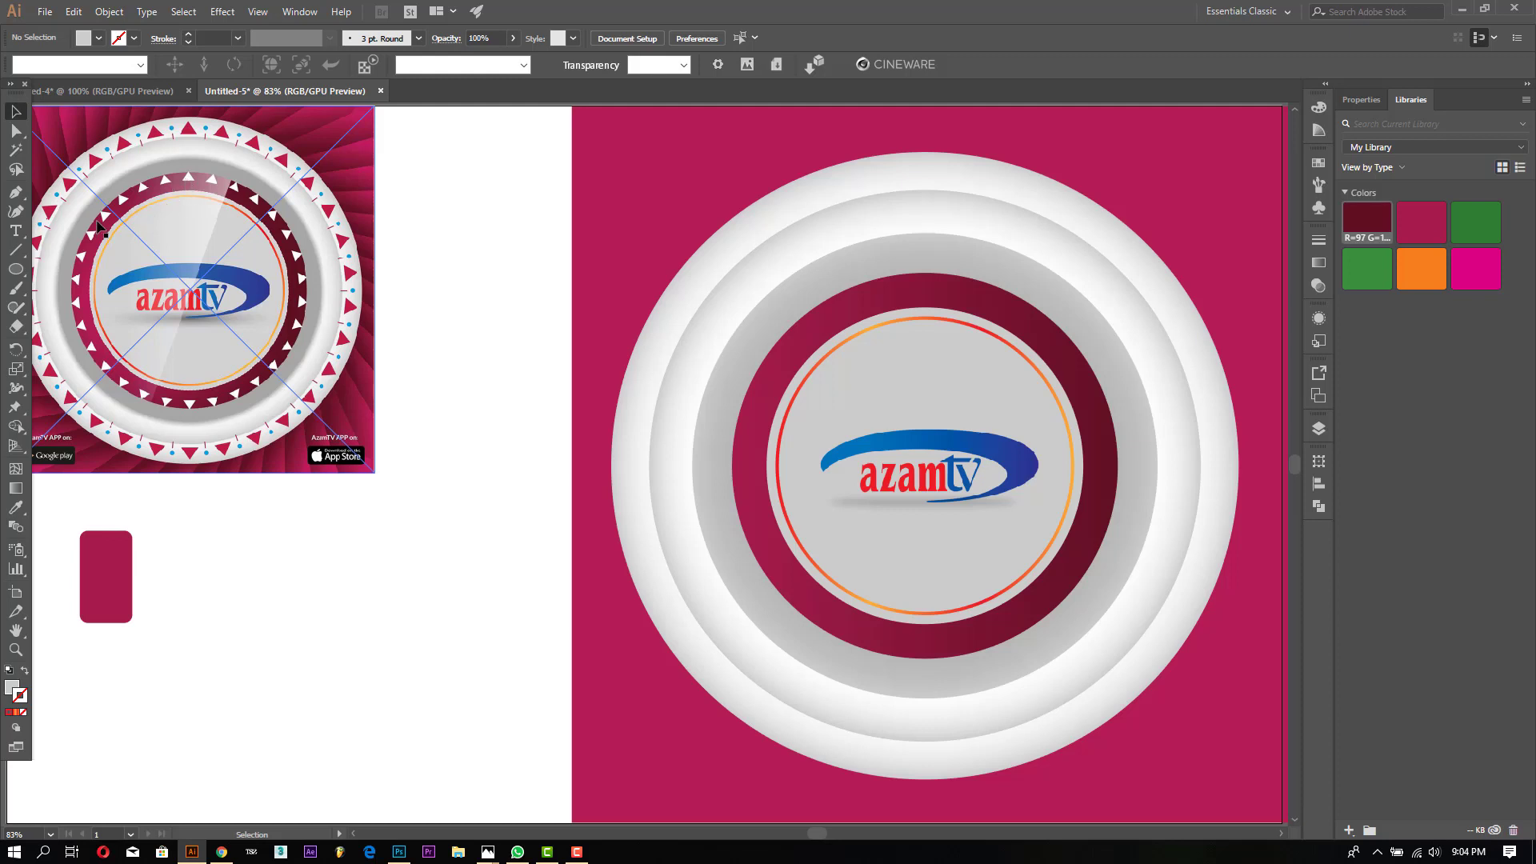
# Step: Create a 3-sided polygon (triangle) beside the badge
pyautogui.click(16, 270)
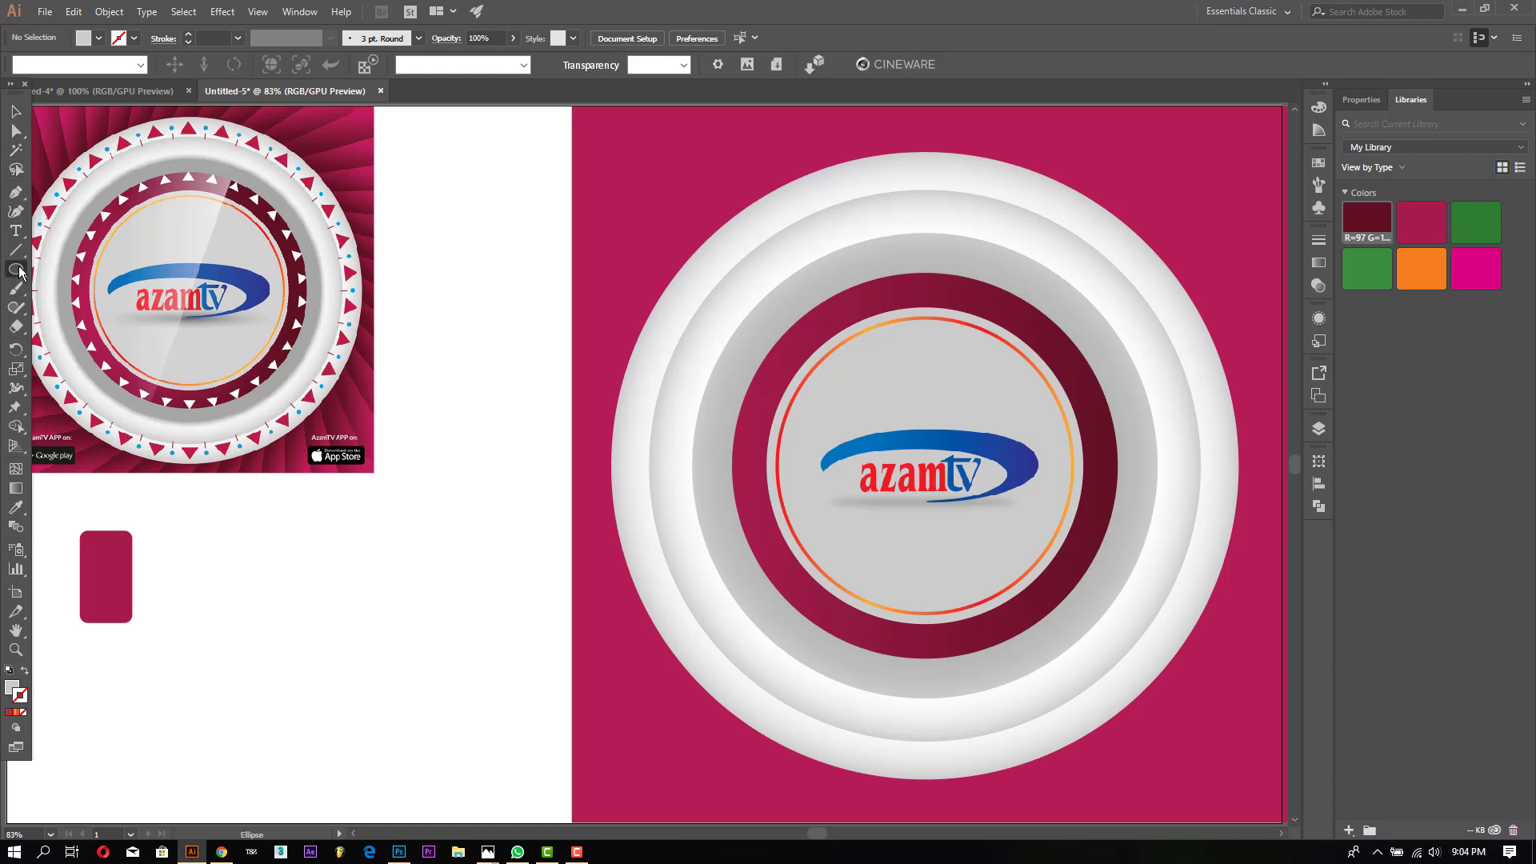
pyautogui.moveTo(20, 274); pyautogui.dragTo(84, 320)
pyautogui.click(462, 394)
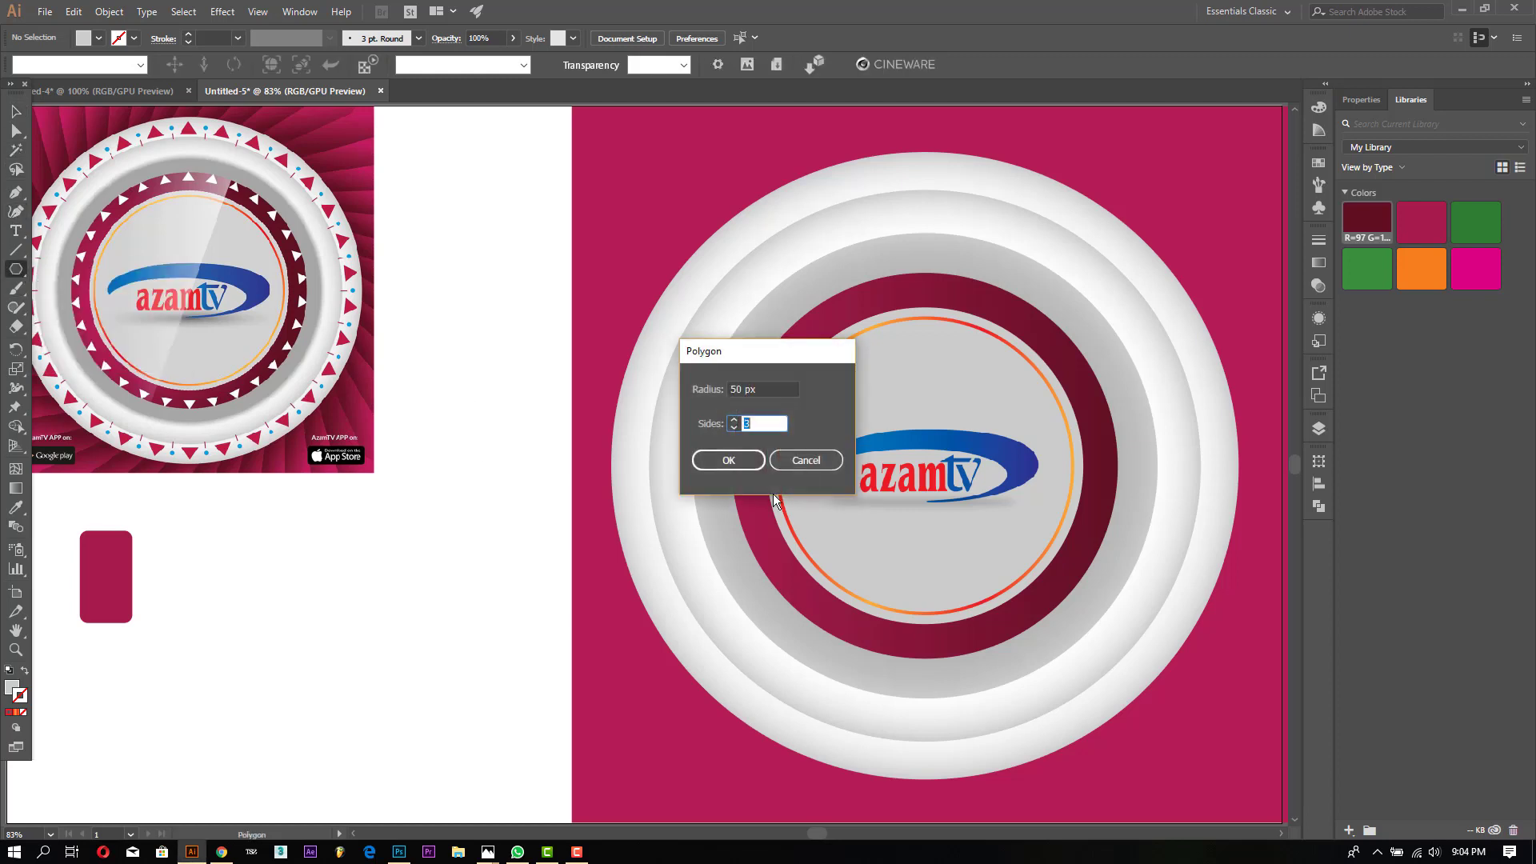
pyautogui.click(734, 429)
pyautogui.click(709, 465)
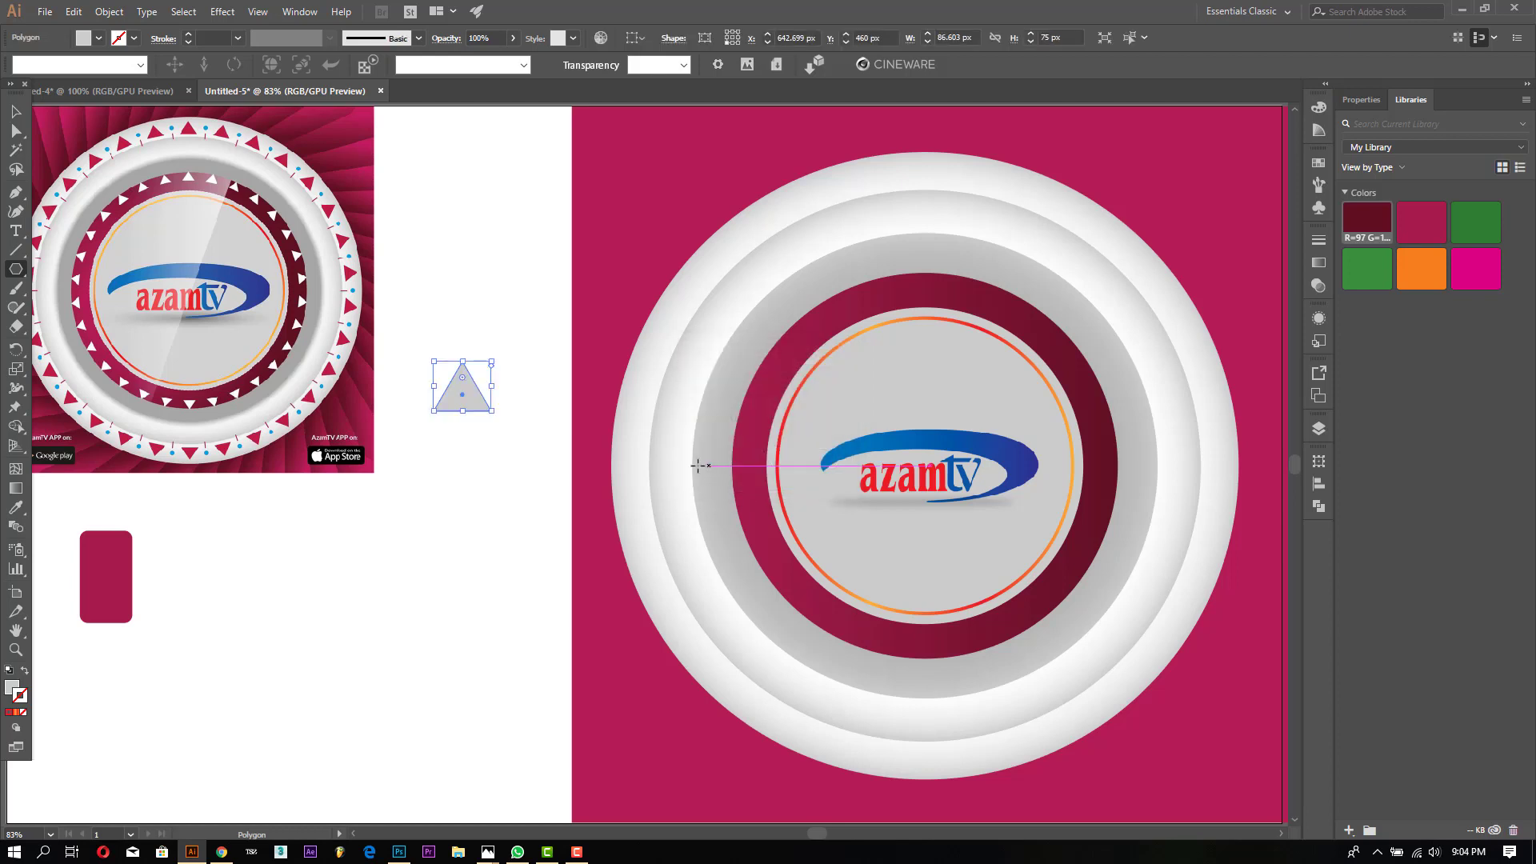
# Step: Zoom in on the triangle, move it left, and scale it down small
pyautogui.click(17, 114)
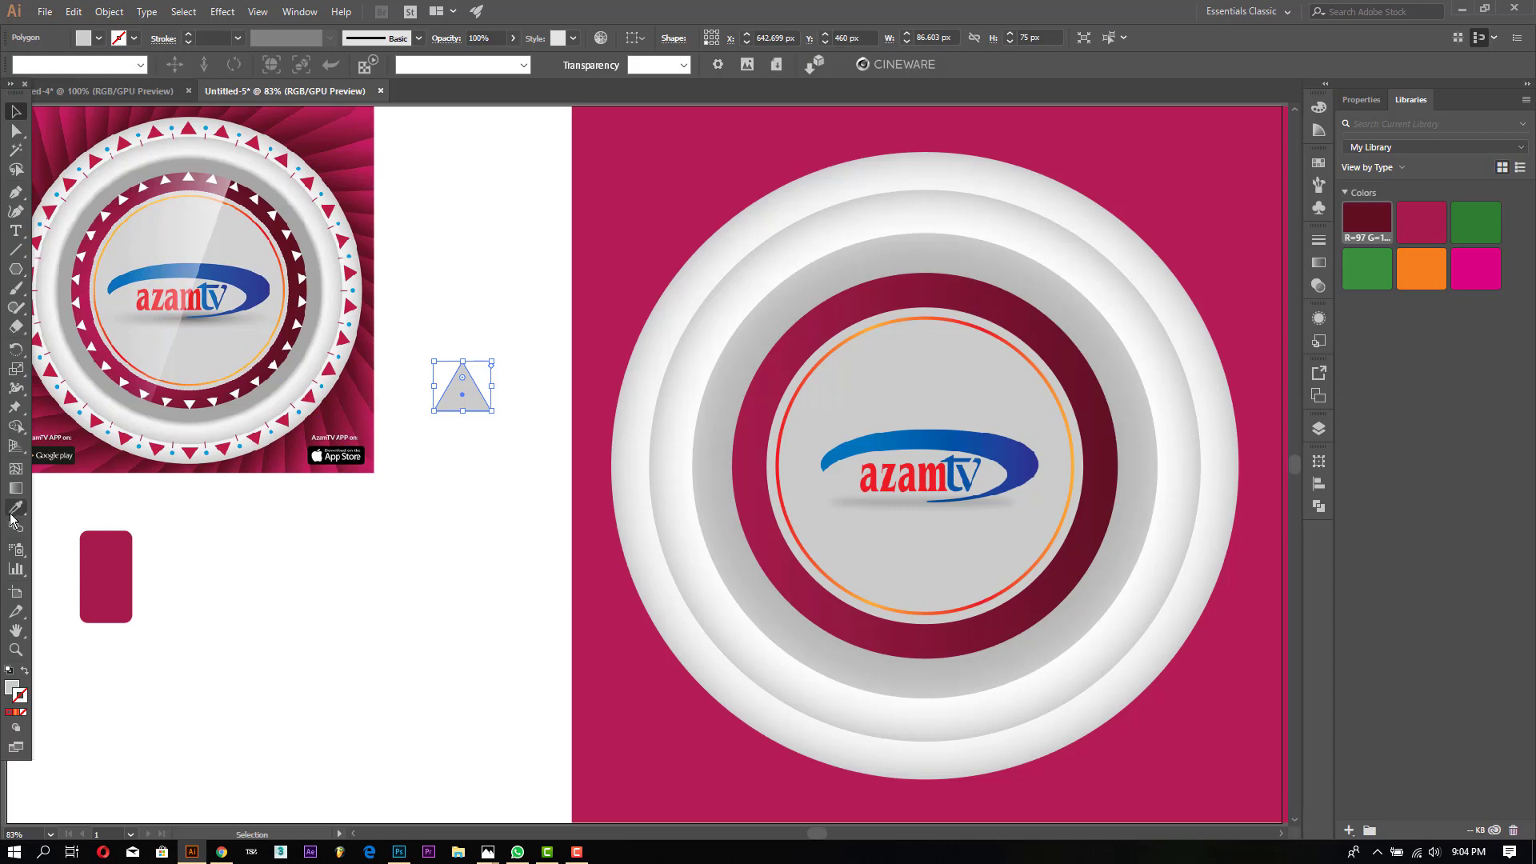
pyautogui.click(16, 650)
pyautogui.click(480, 419)
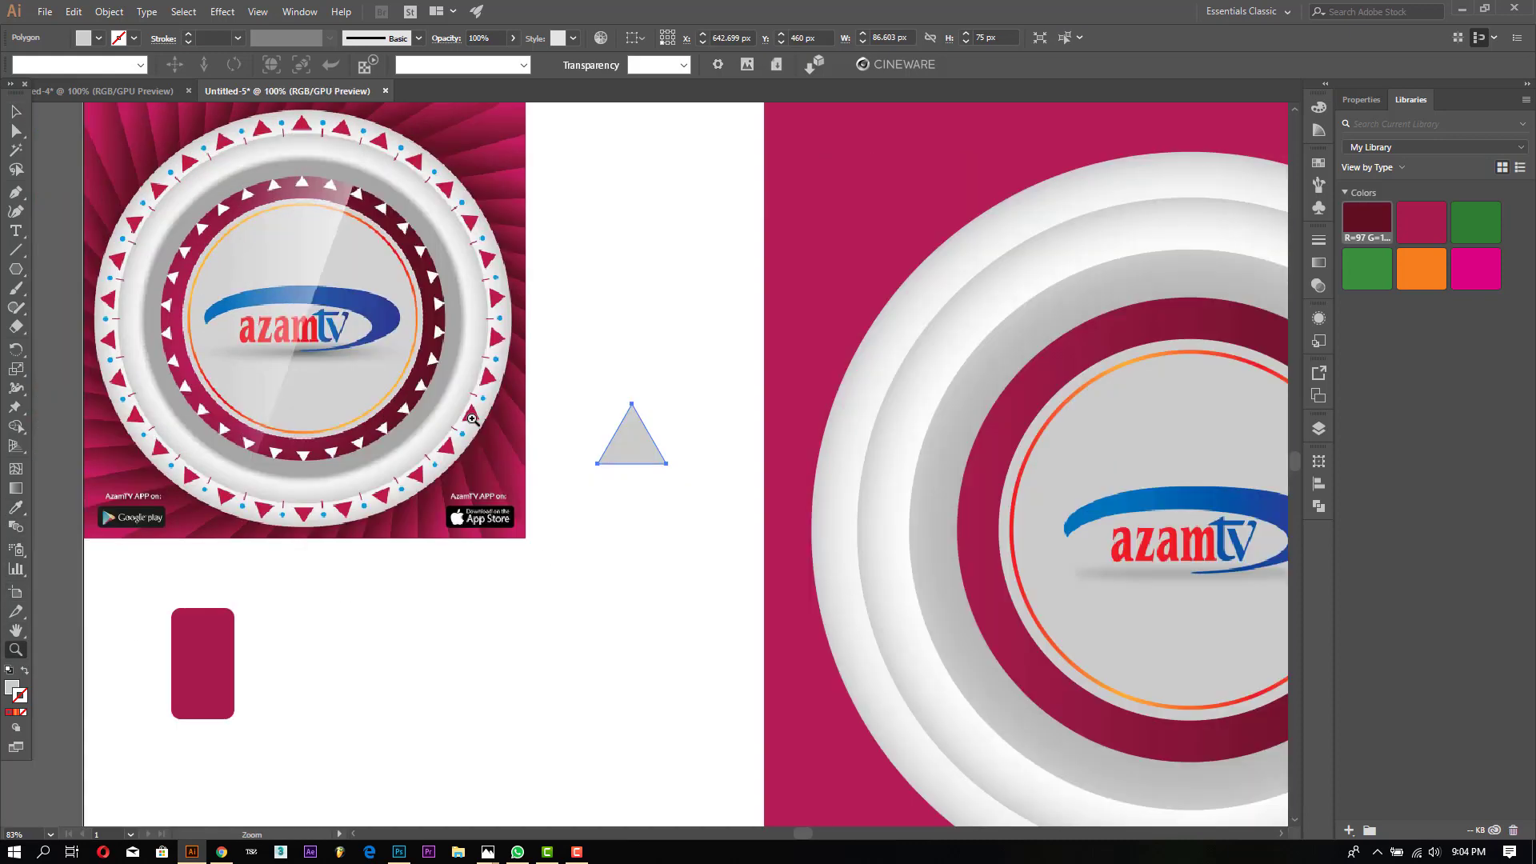
pyautogui.click(538, 430)
pyautogui.click(694, 500)
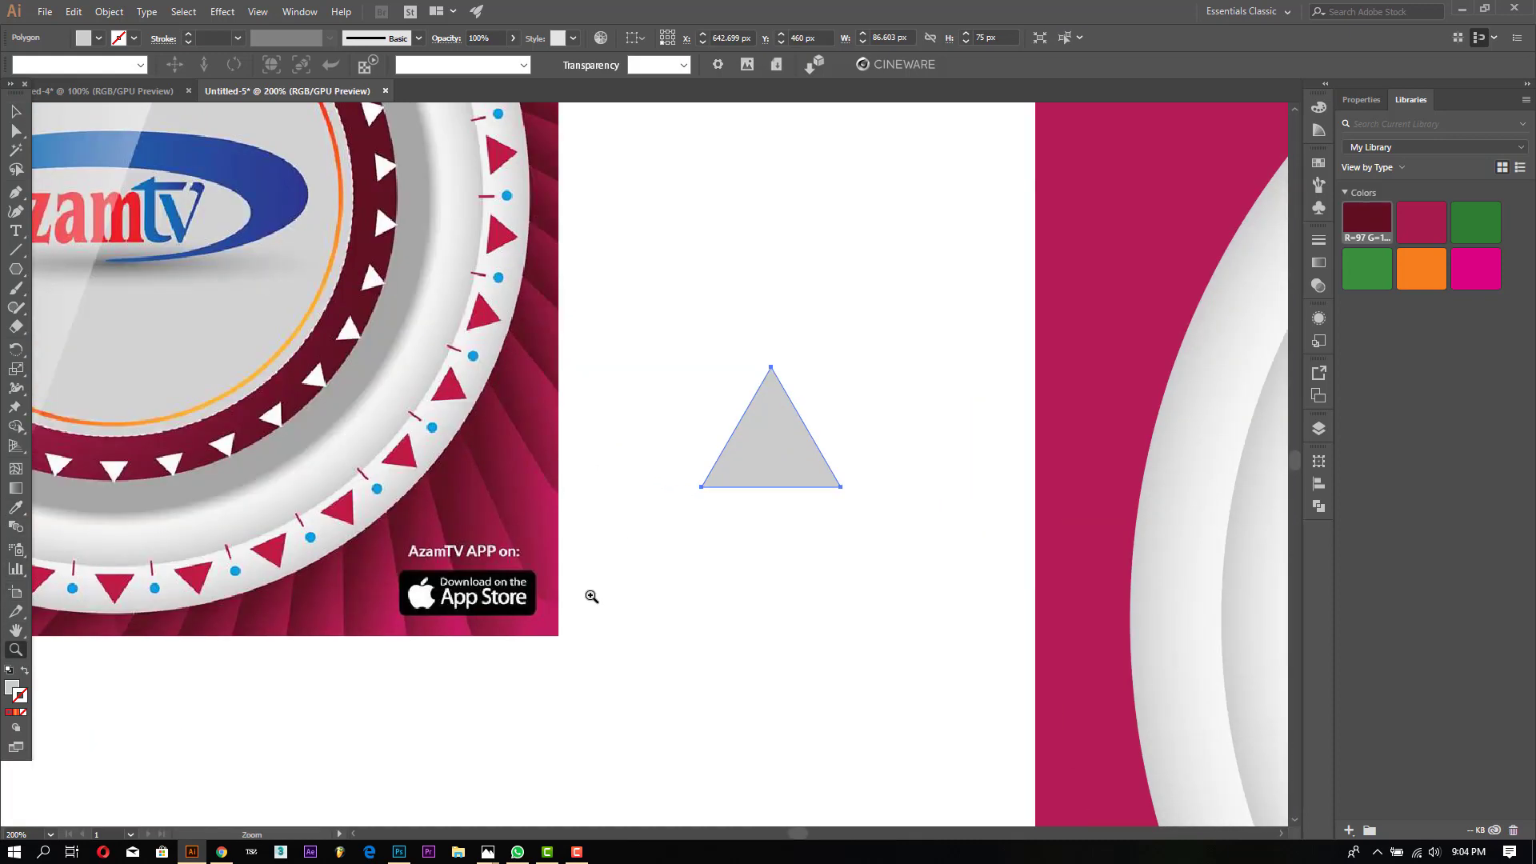
pyautogui.click(16, 112)
pyautogui.moveTo(783, 453); pyautogui.dragTo(687, 431)
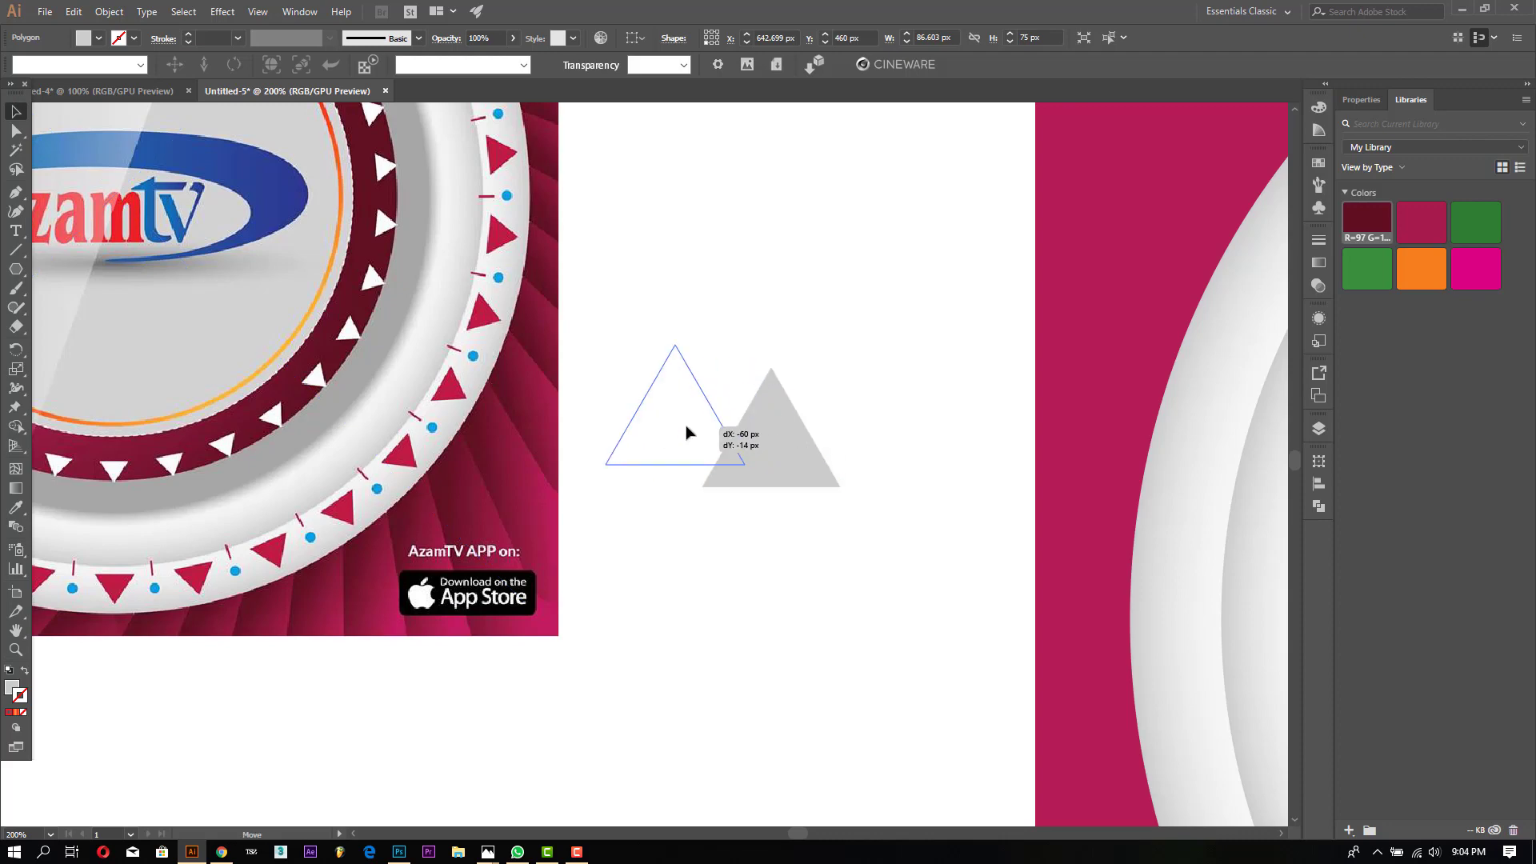
pyautogui.hscroll(-3, 800, 836)
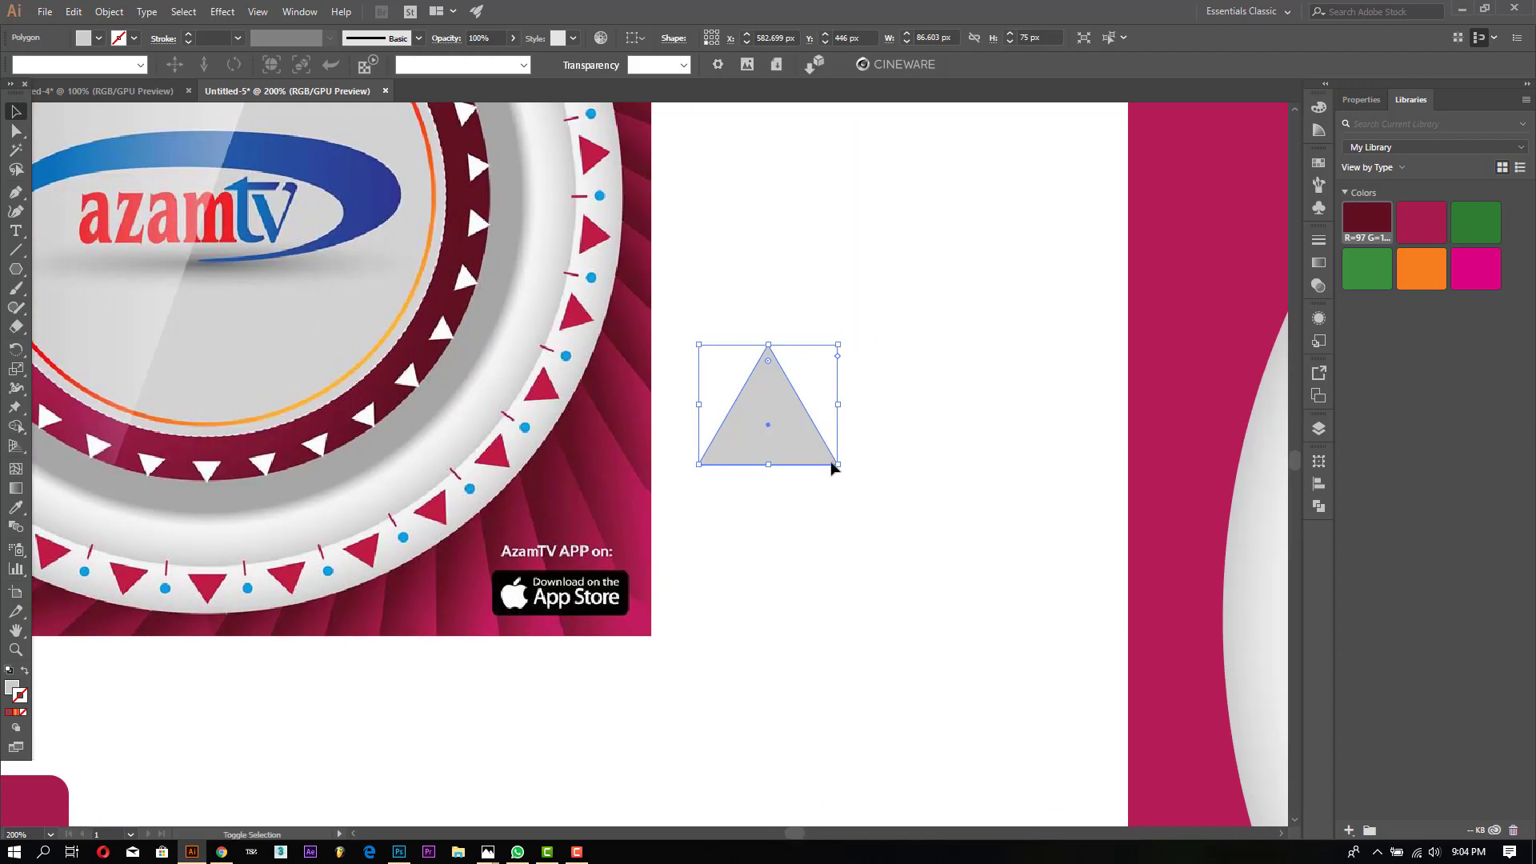
pyautogui.moveTo(838, 465); pyautogui.dragTo(742, 382)
# Step: Fill the triangle red, nudge it right, and sketch a tiny ellipse below it
pyautogui.click(98, 38)
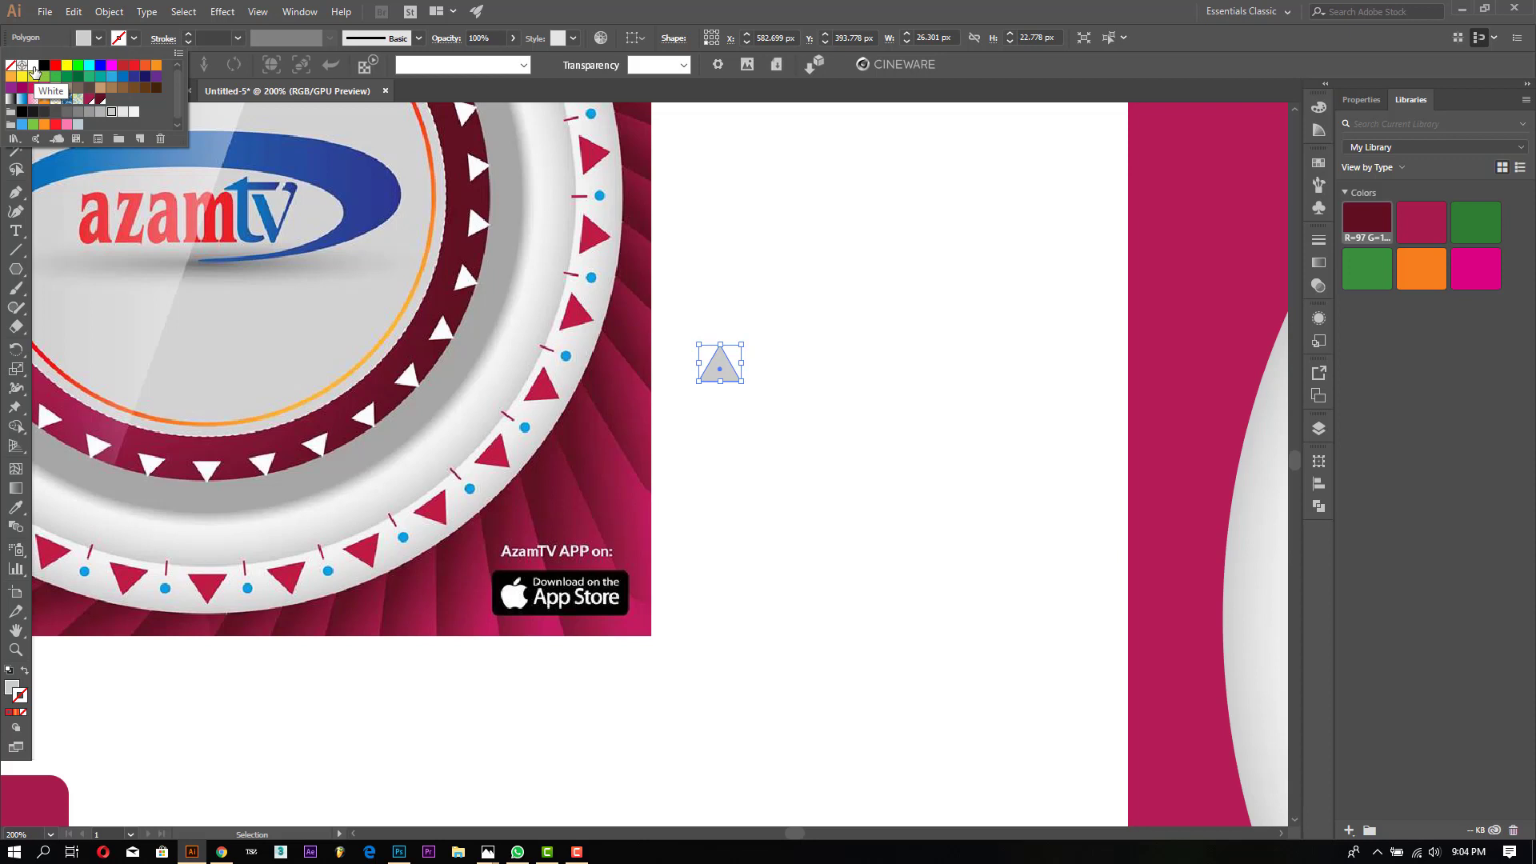
pyautogui.click(34, 66)
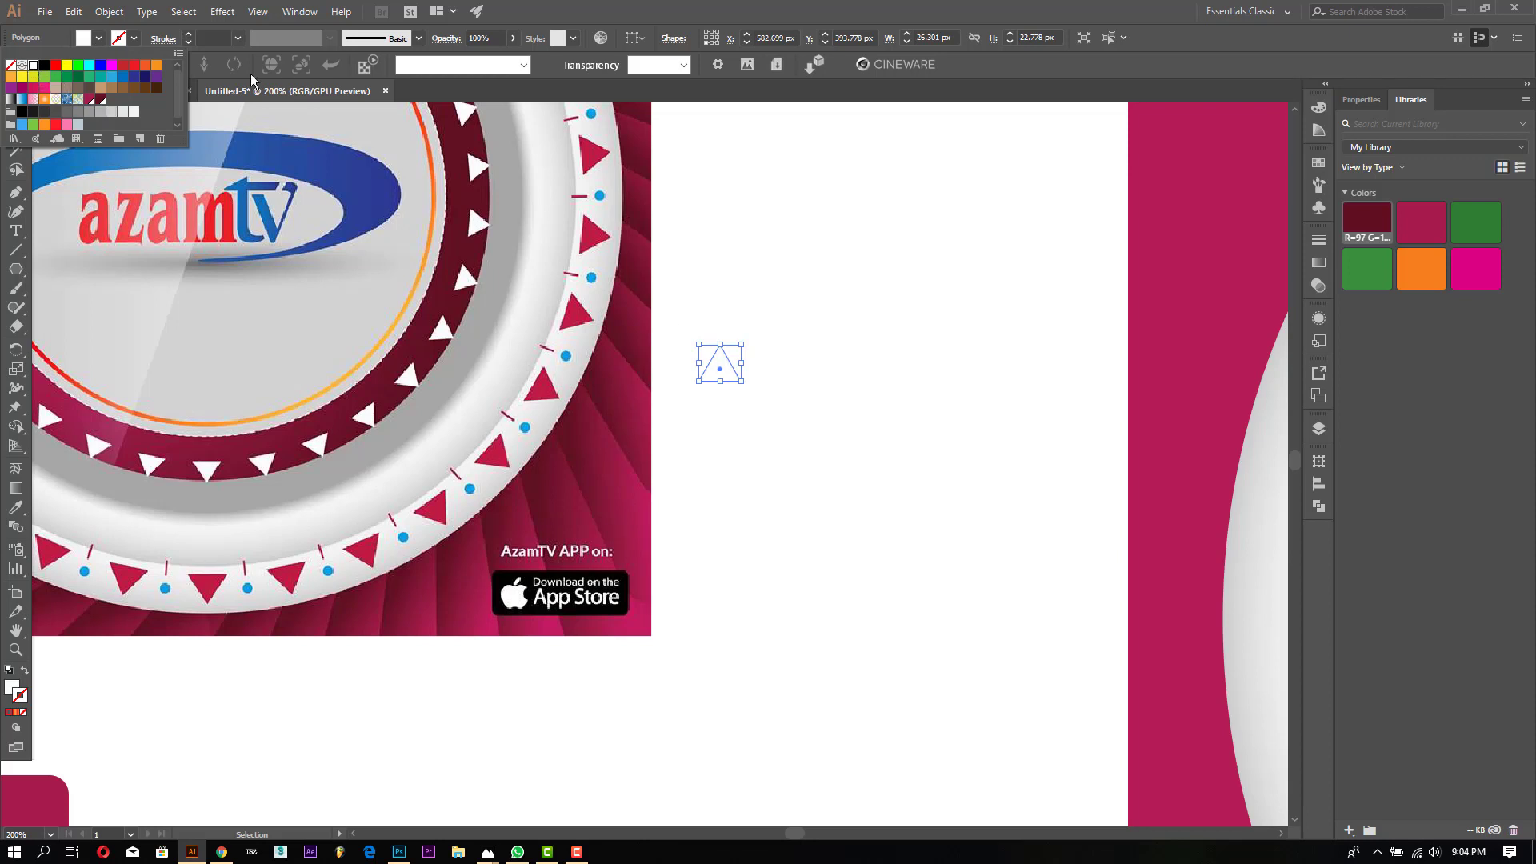
pyautogui.click(124, 67)
pyautogui.click(740, 422)
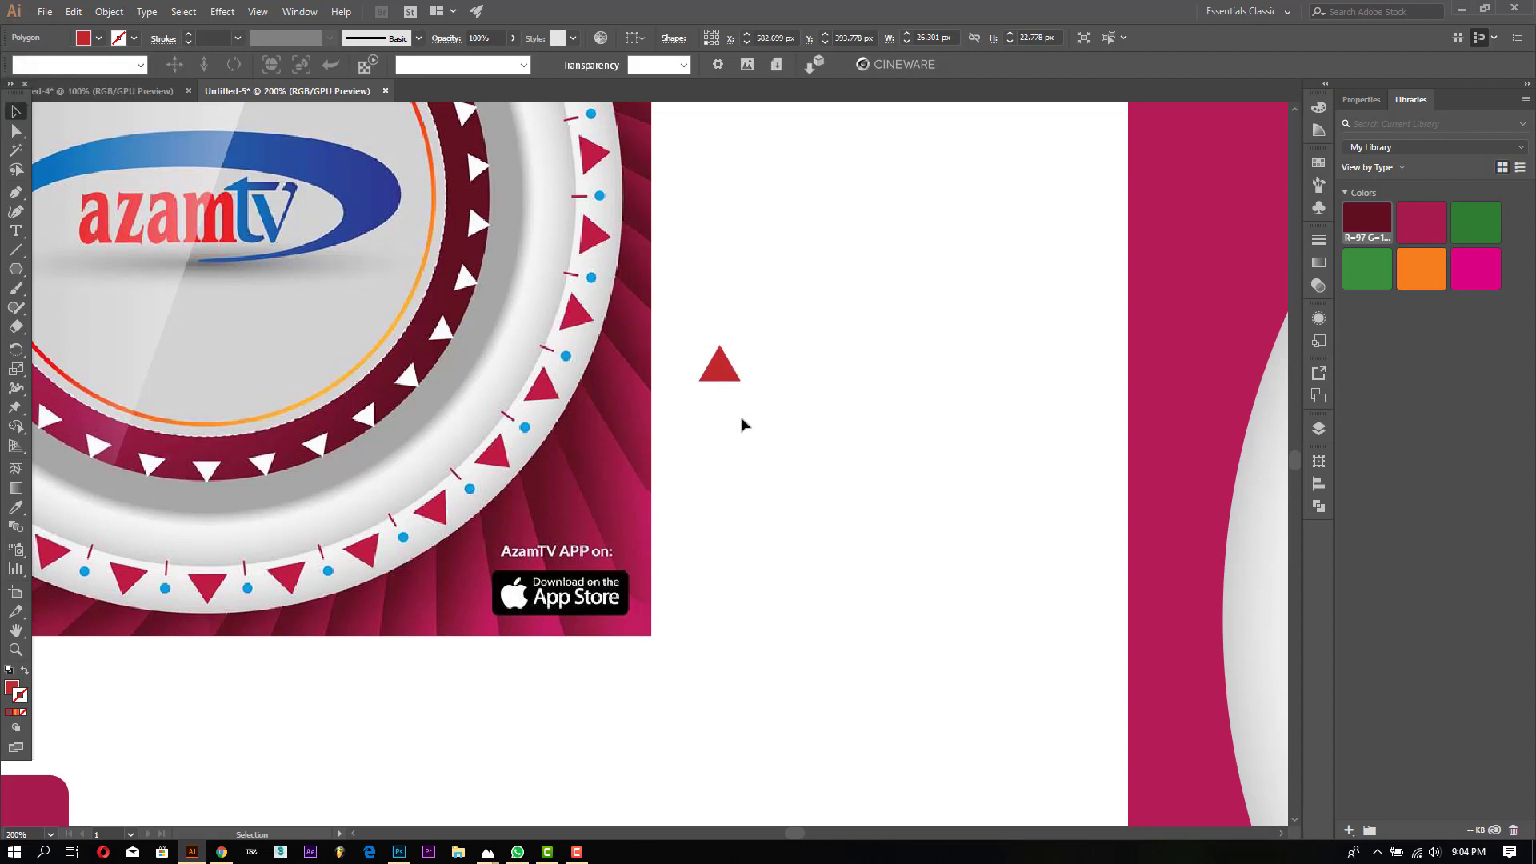
pyautogui.moveTo(734, 366); pyautogui.dragTo(816, 368)
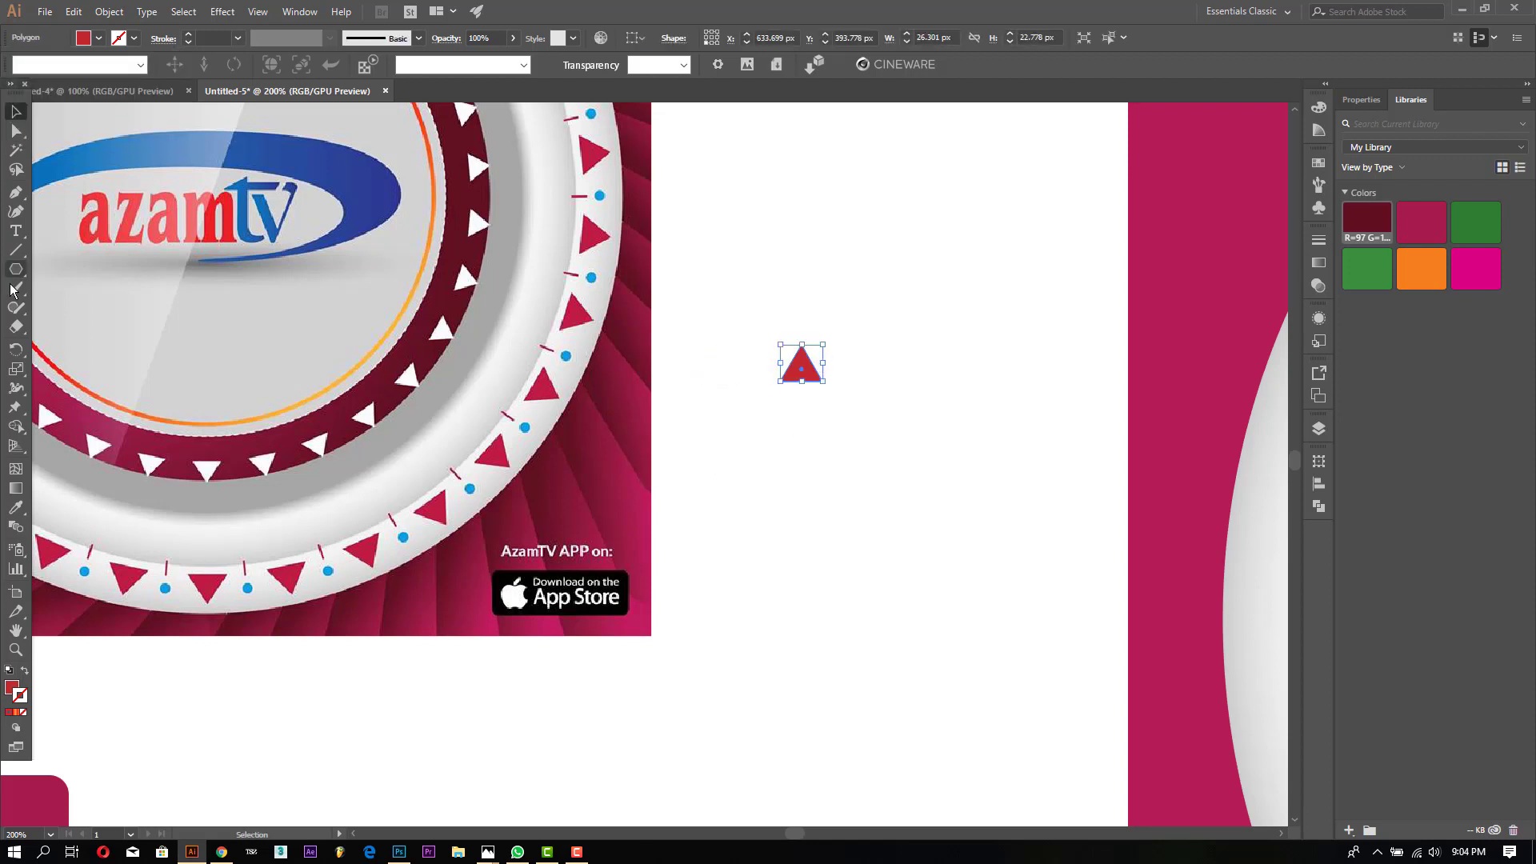
pyautogui.moveTo(16, 269); pyautogui.dragTo(87, 307)
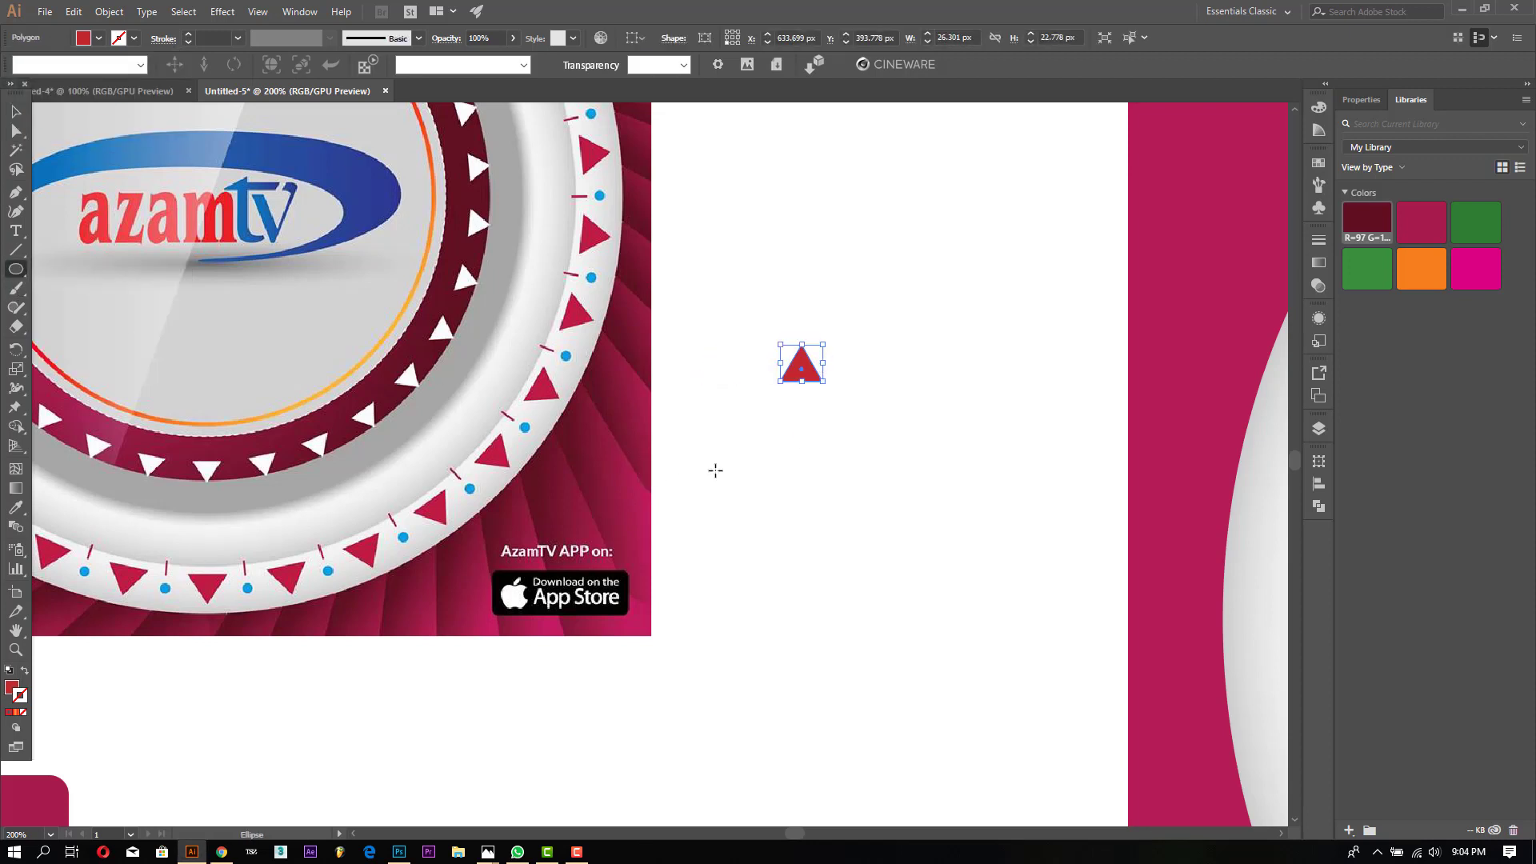
pyautogui.moveTo(800, 390); pyautogui.dragTo(809, 411)
# Step: Give the 8 px circle a yellow fill and move it up toward the triangle
pyautogui.hotkey('ctrl', 'z')
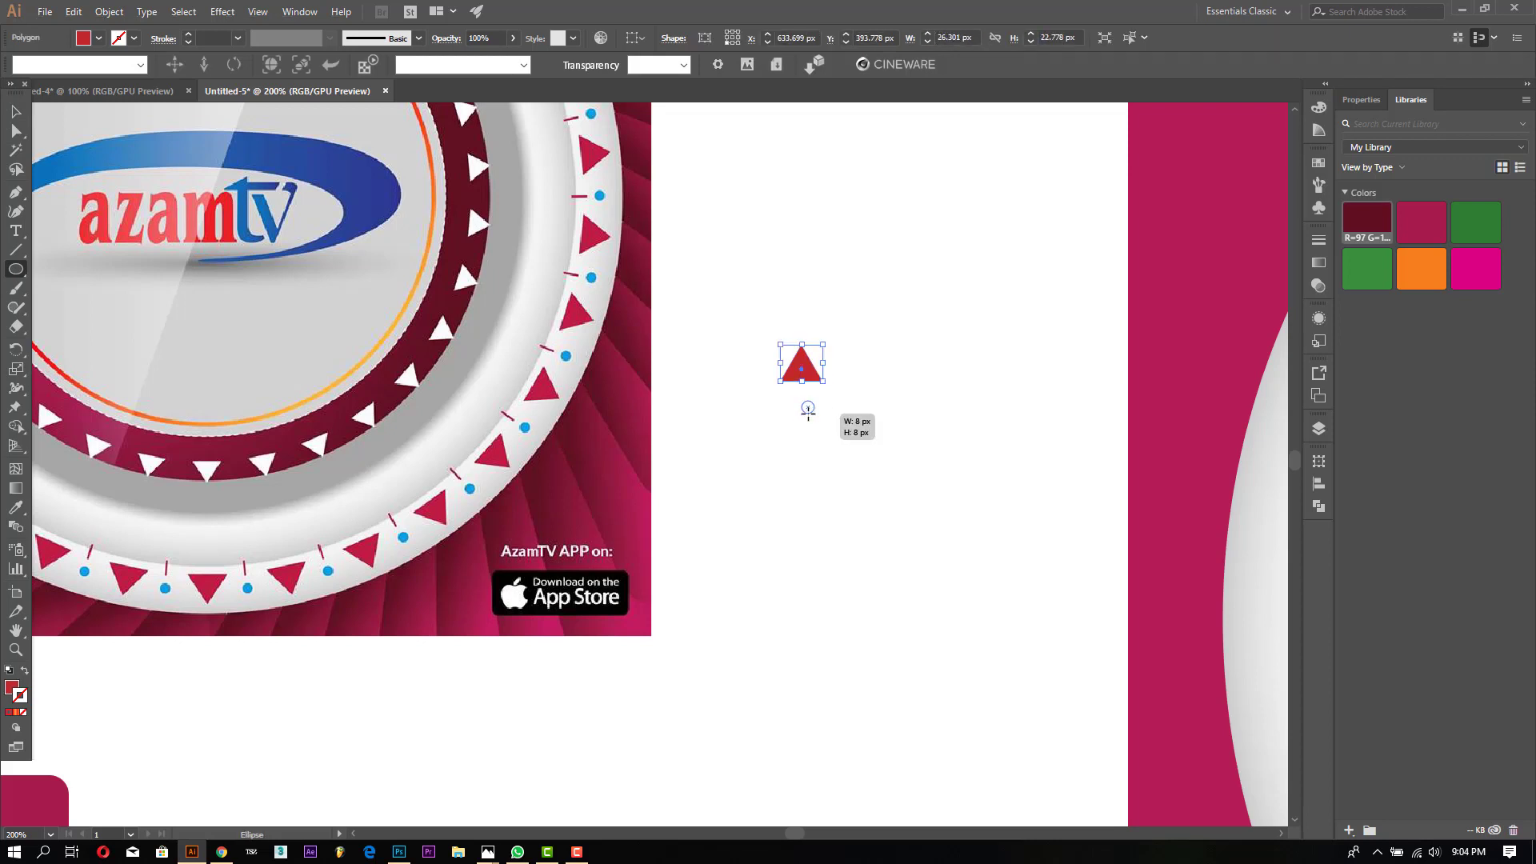
pyautogui.click(98, 42)
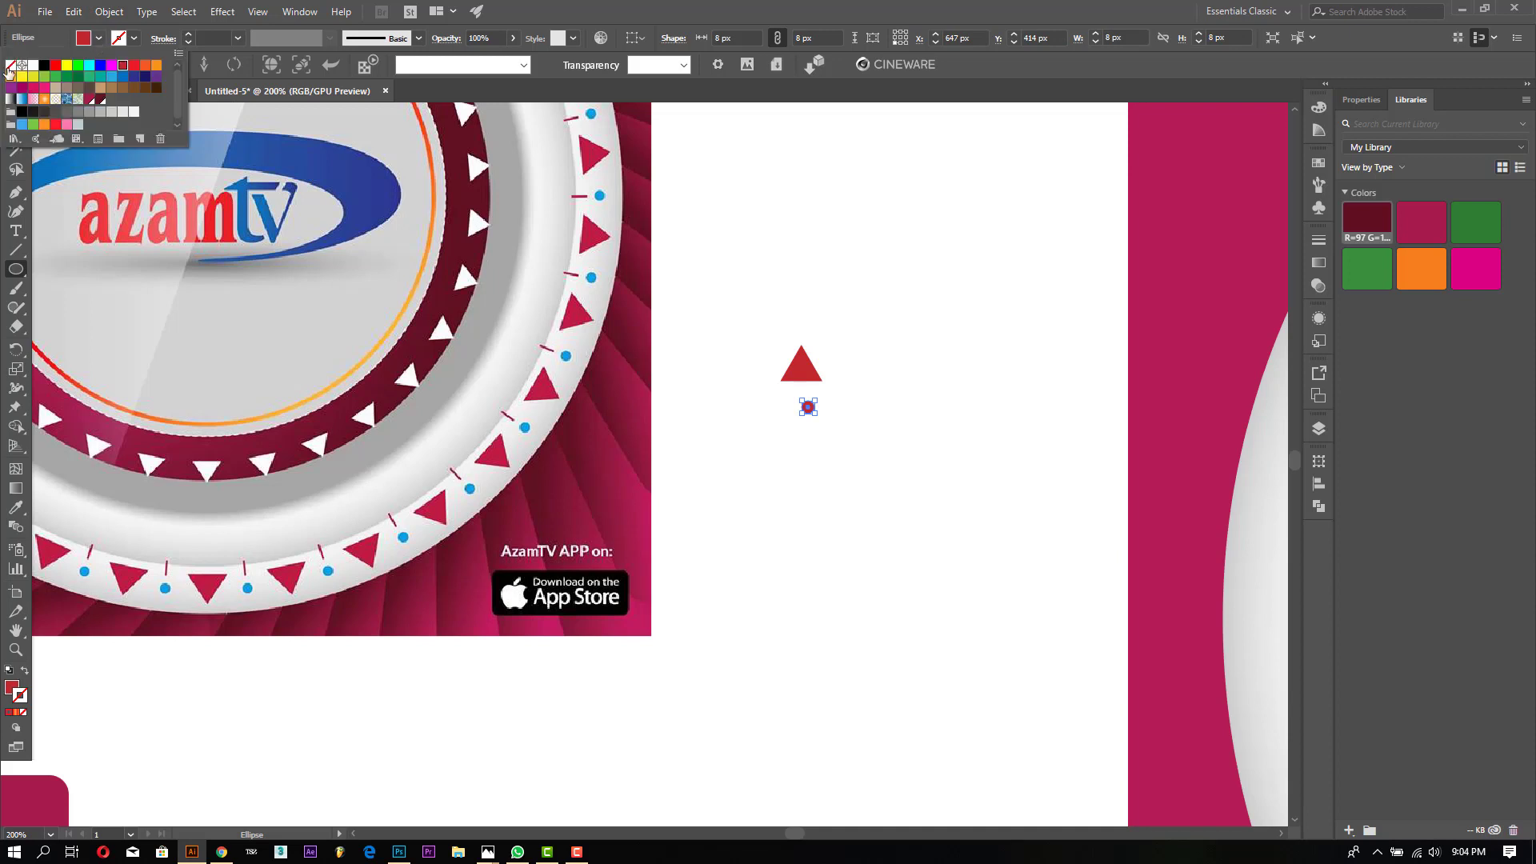
pyautogui.click(66, 65)
pyautogui.press('Escape')
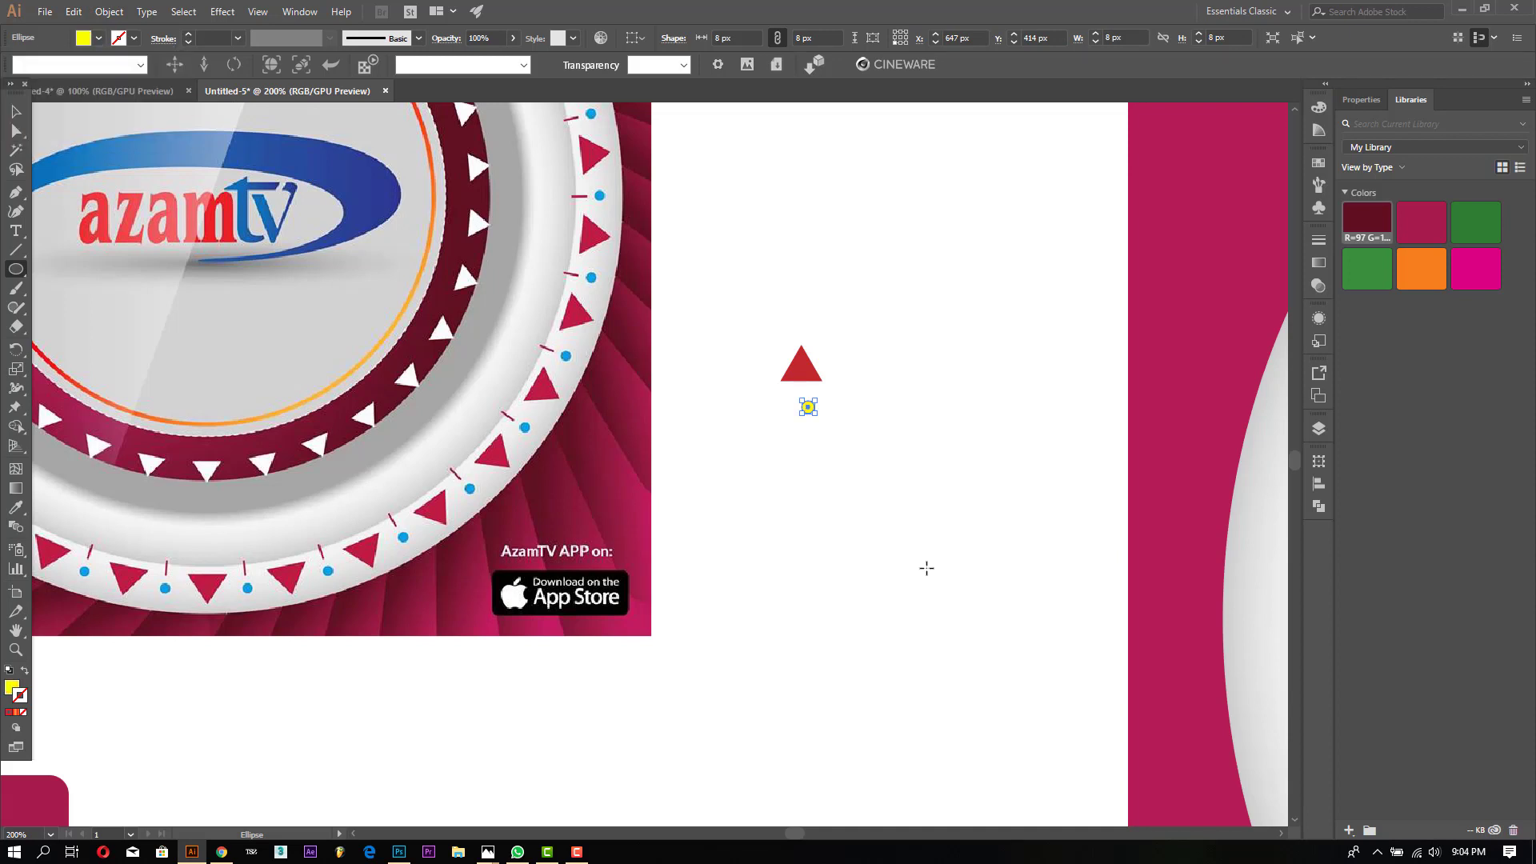
pyautogui.press('v')
pyautogui.click(824, 440)
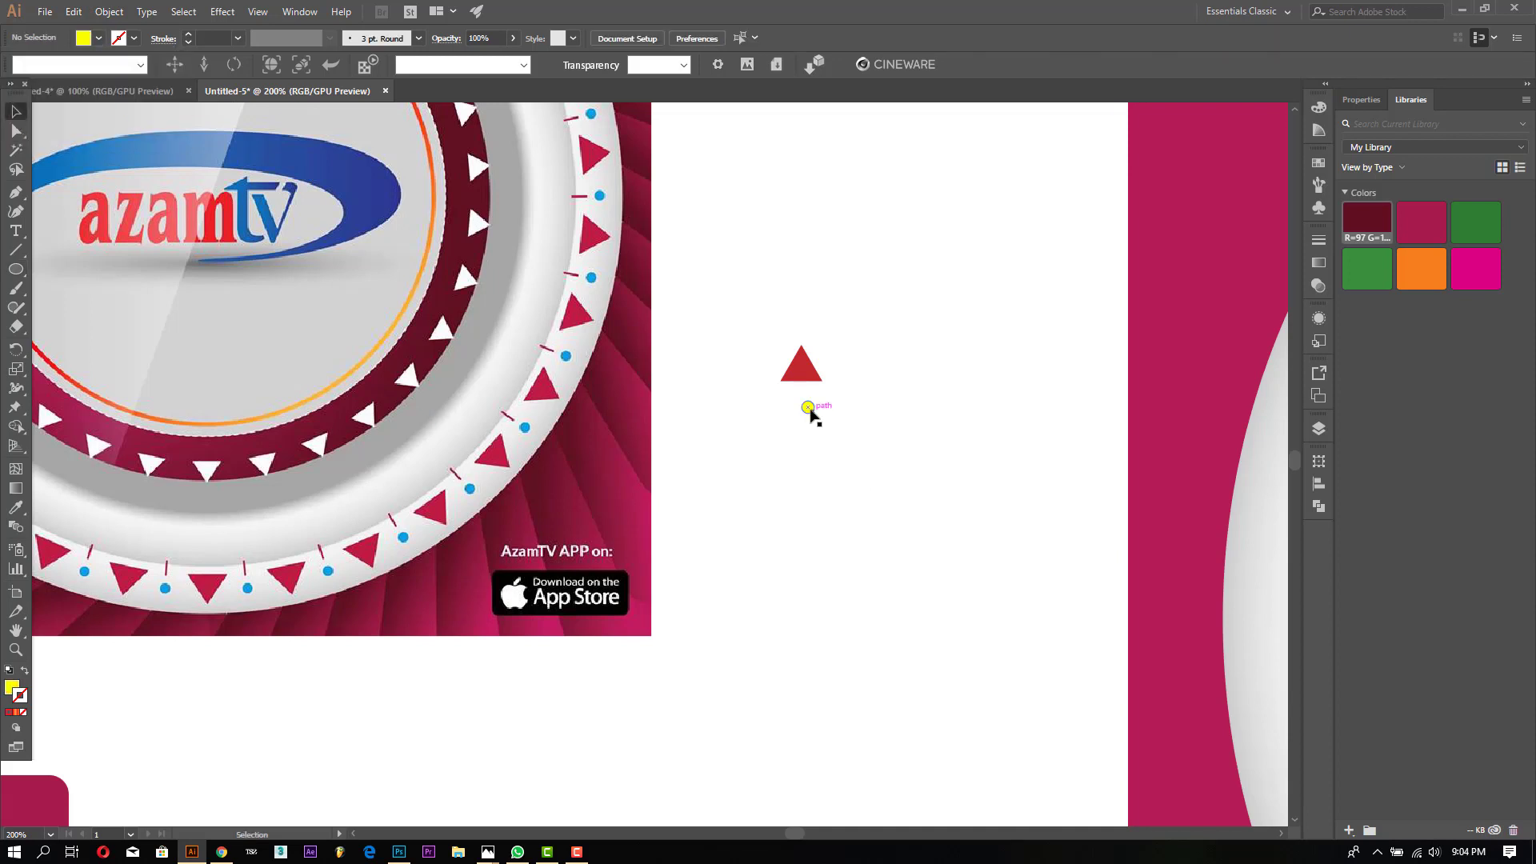
pyautogui.moveTo(808, 403); pyautogui.dragTo(805, 393)
# Step: Zoom in to 3200% and nudge the yellow circle up against the triangle's base
pyautogui.click(15, 649)
pyautogui.click(798, 389)
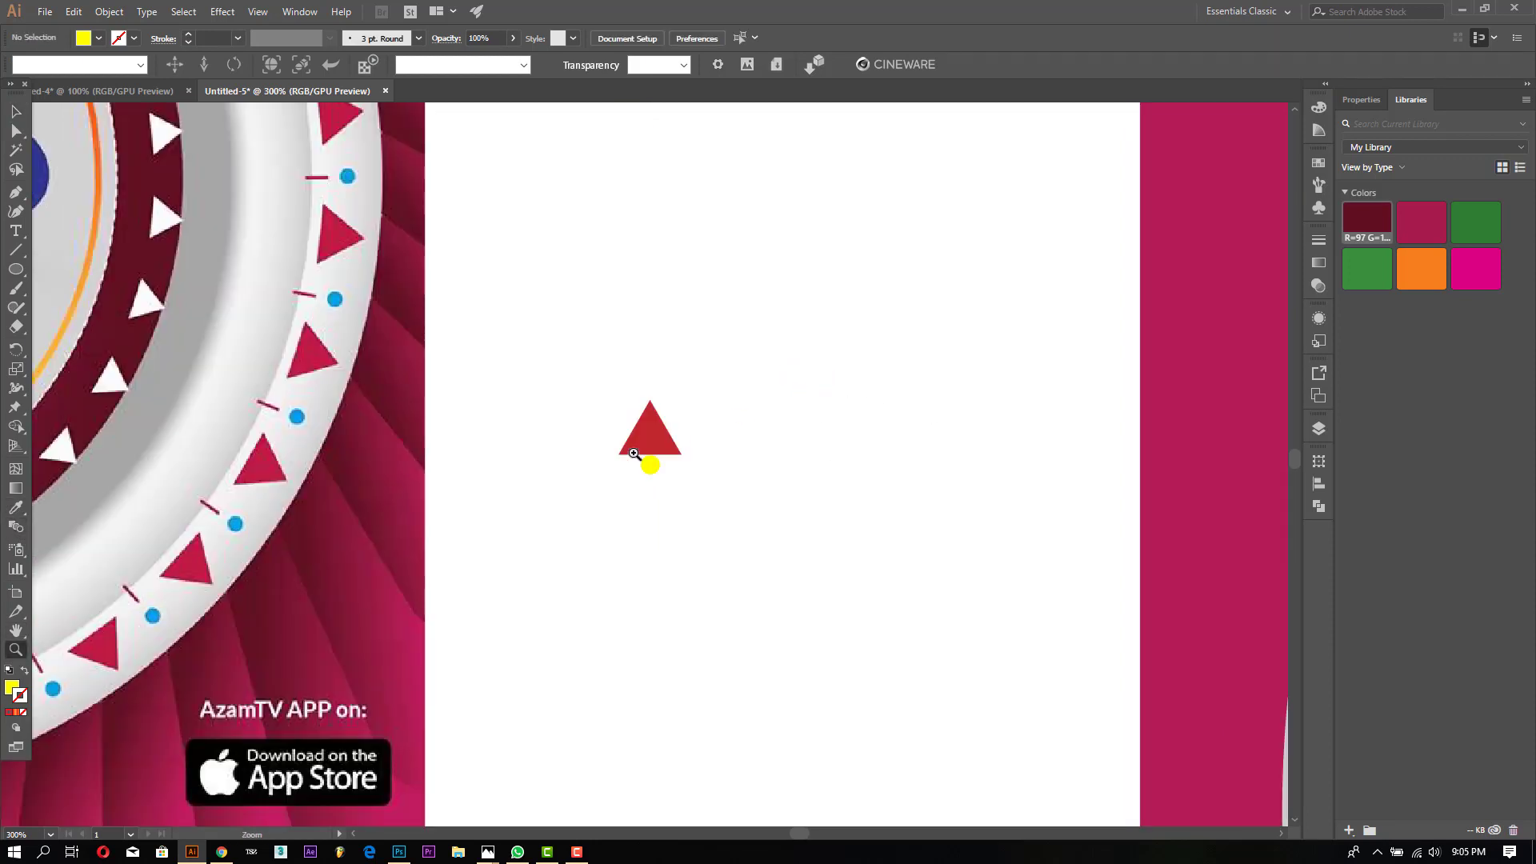
pyautogui.click(669, 480)
pyautogui.click(704, 456)
pyautogui.click(613, 406)
pyautogui.click(537, 426)
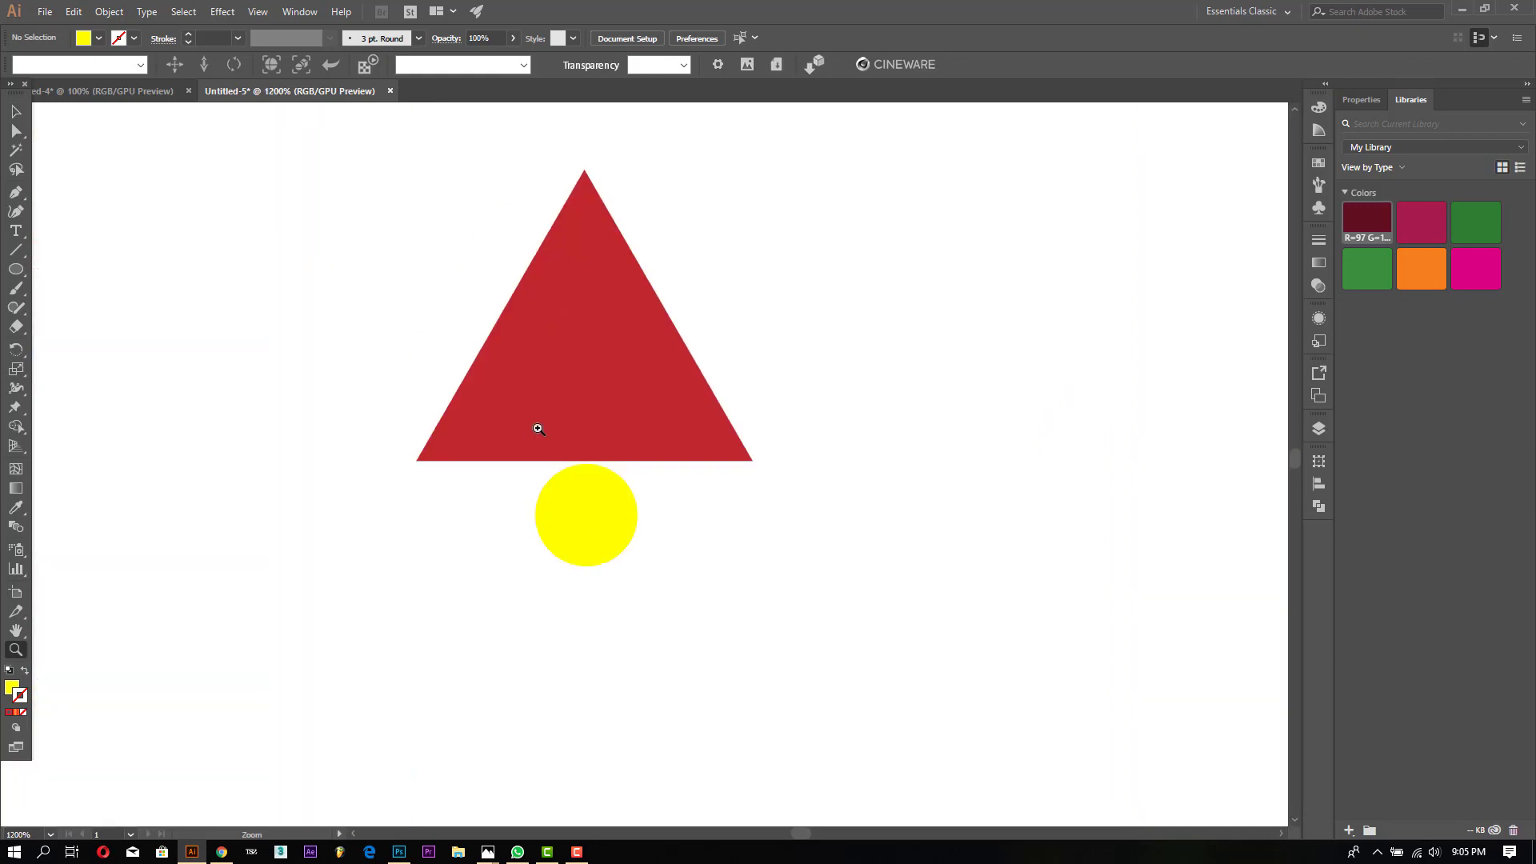
pyautogui.click(588, 491)
pyautogui.click(642, 485)
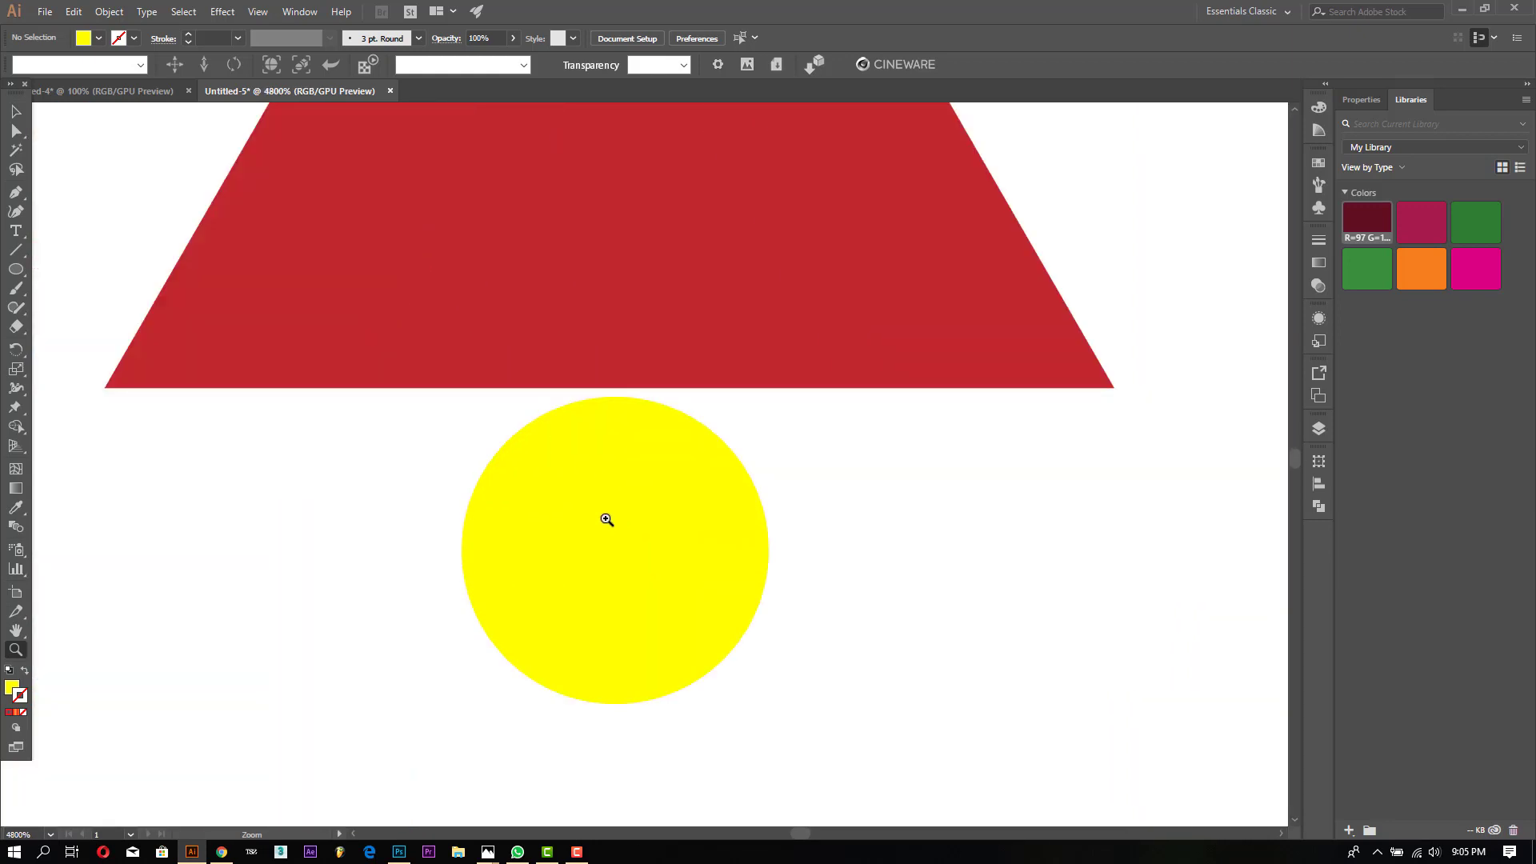
pyautogui.press('v')
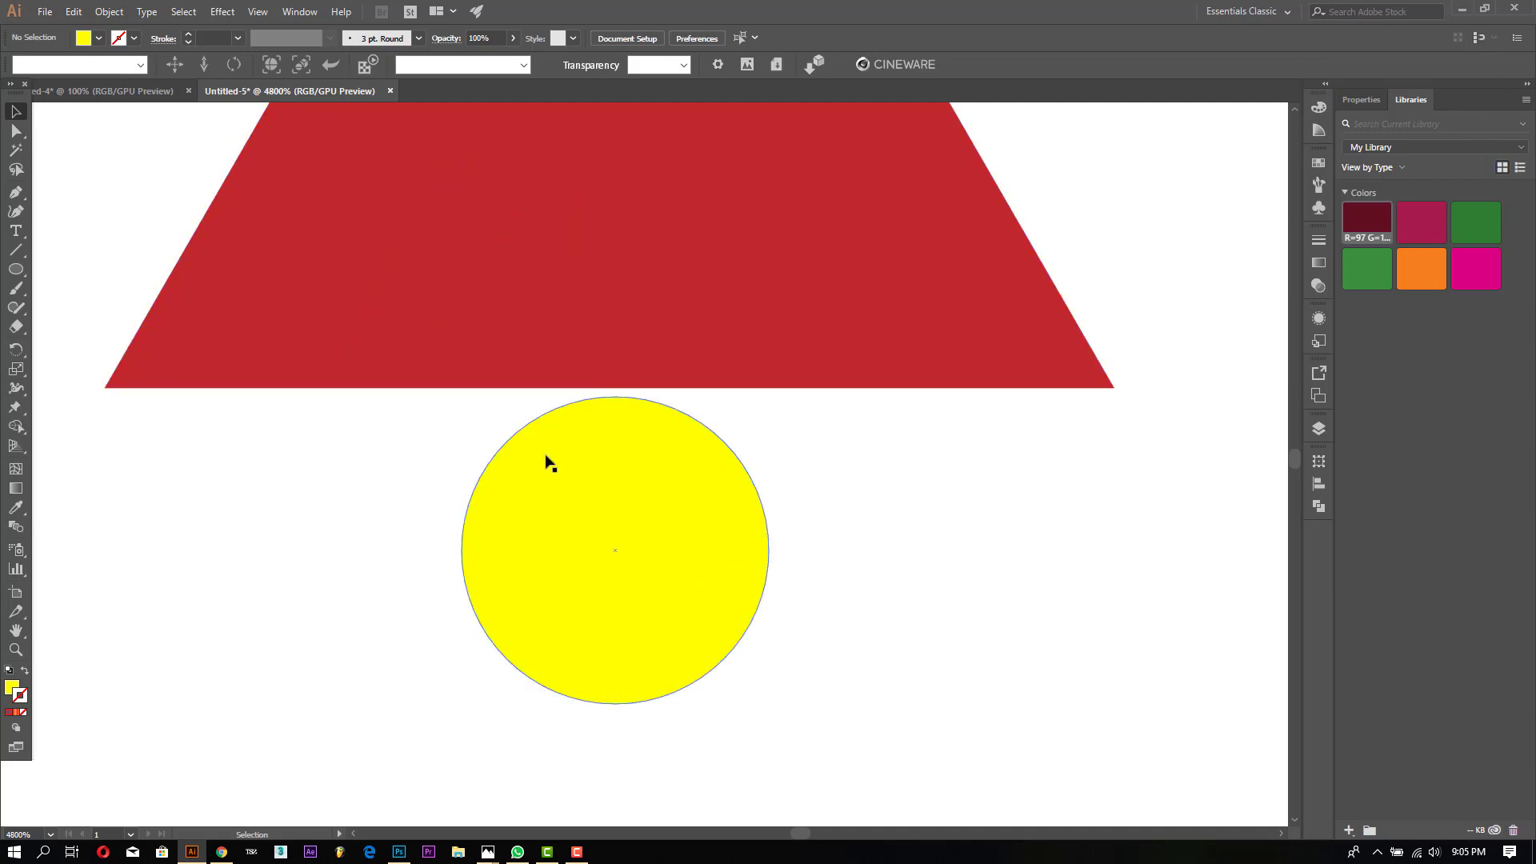
pyautogui.moveTo(669, 513); pyautogui.dragTo(669, 504)
# Step: Centre the yellow circle horizontally under the triangle
pyautogui.click(824, 684)
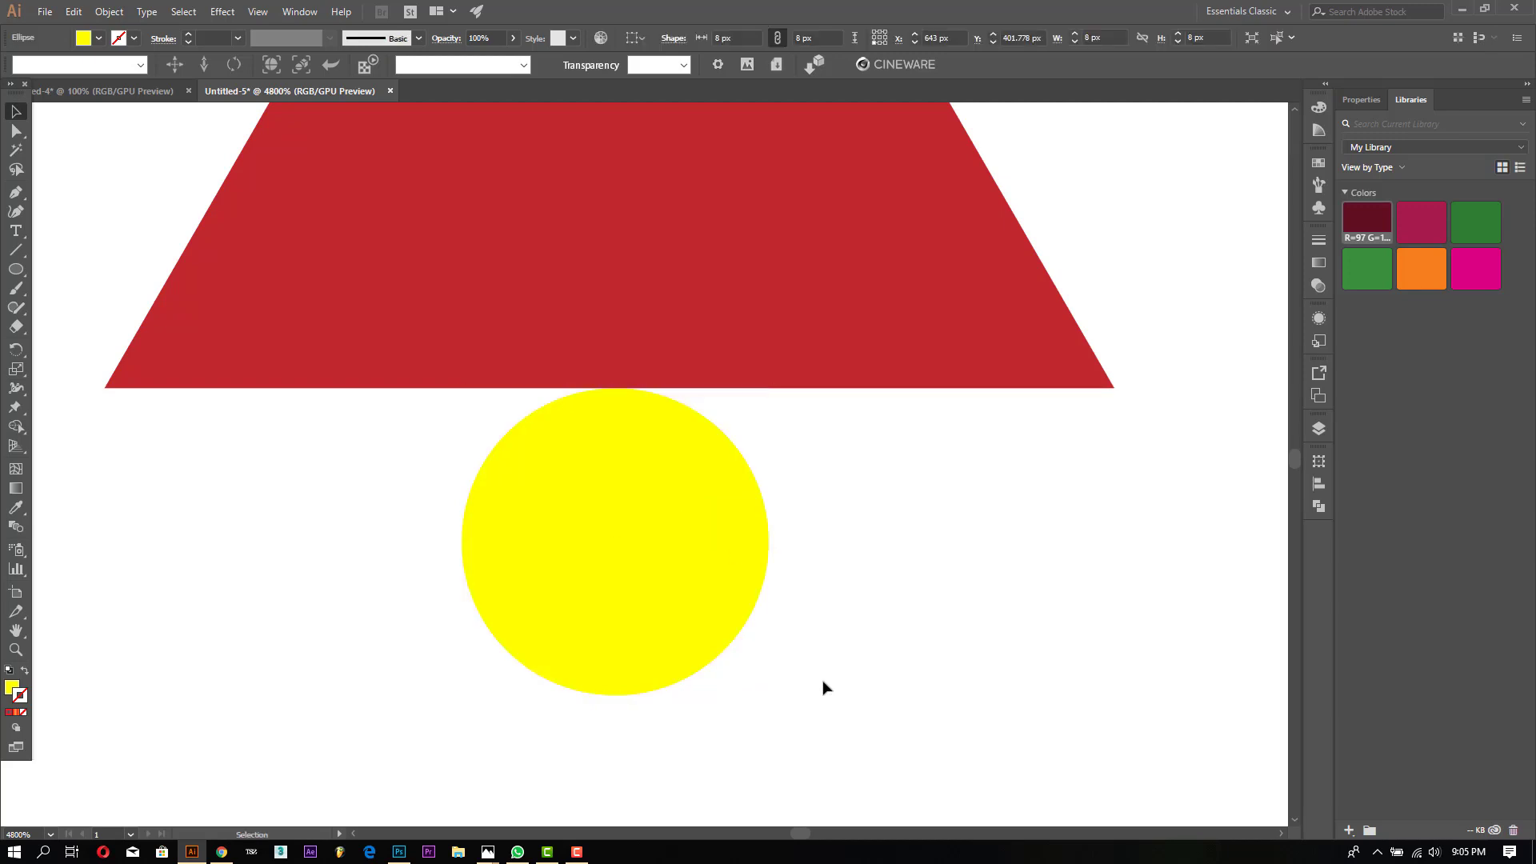
pyautogui.moveTo(905, 711); pyautogui.dragTo(680, 107)
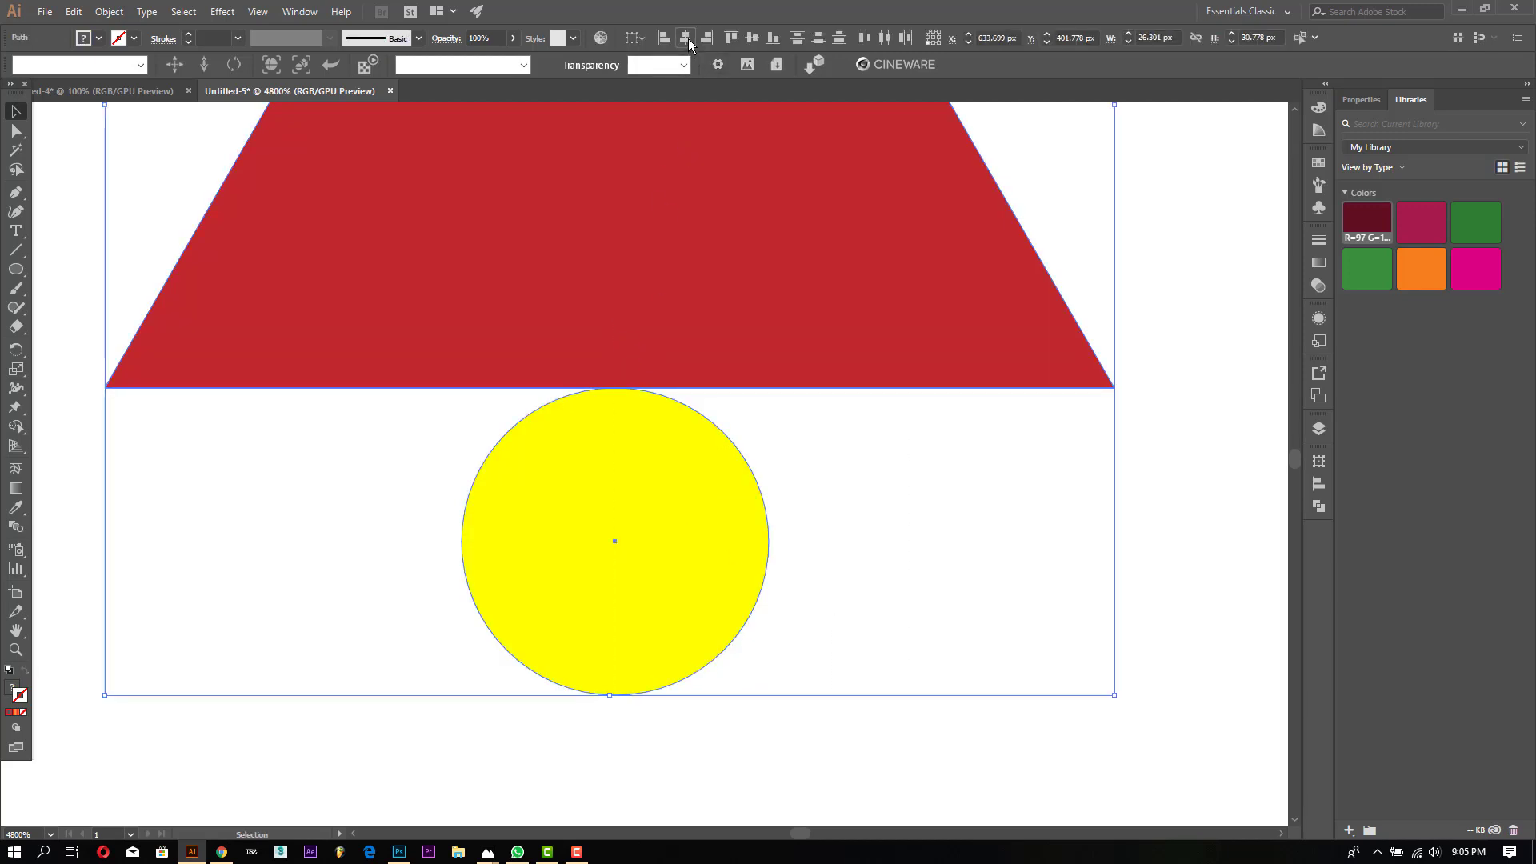
pyautogui.click(688, 39)
pyautogui.click(1145, 308)
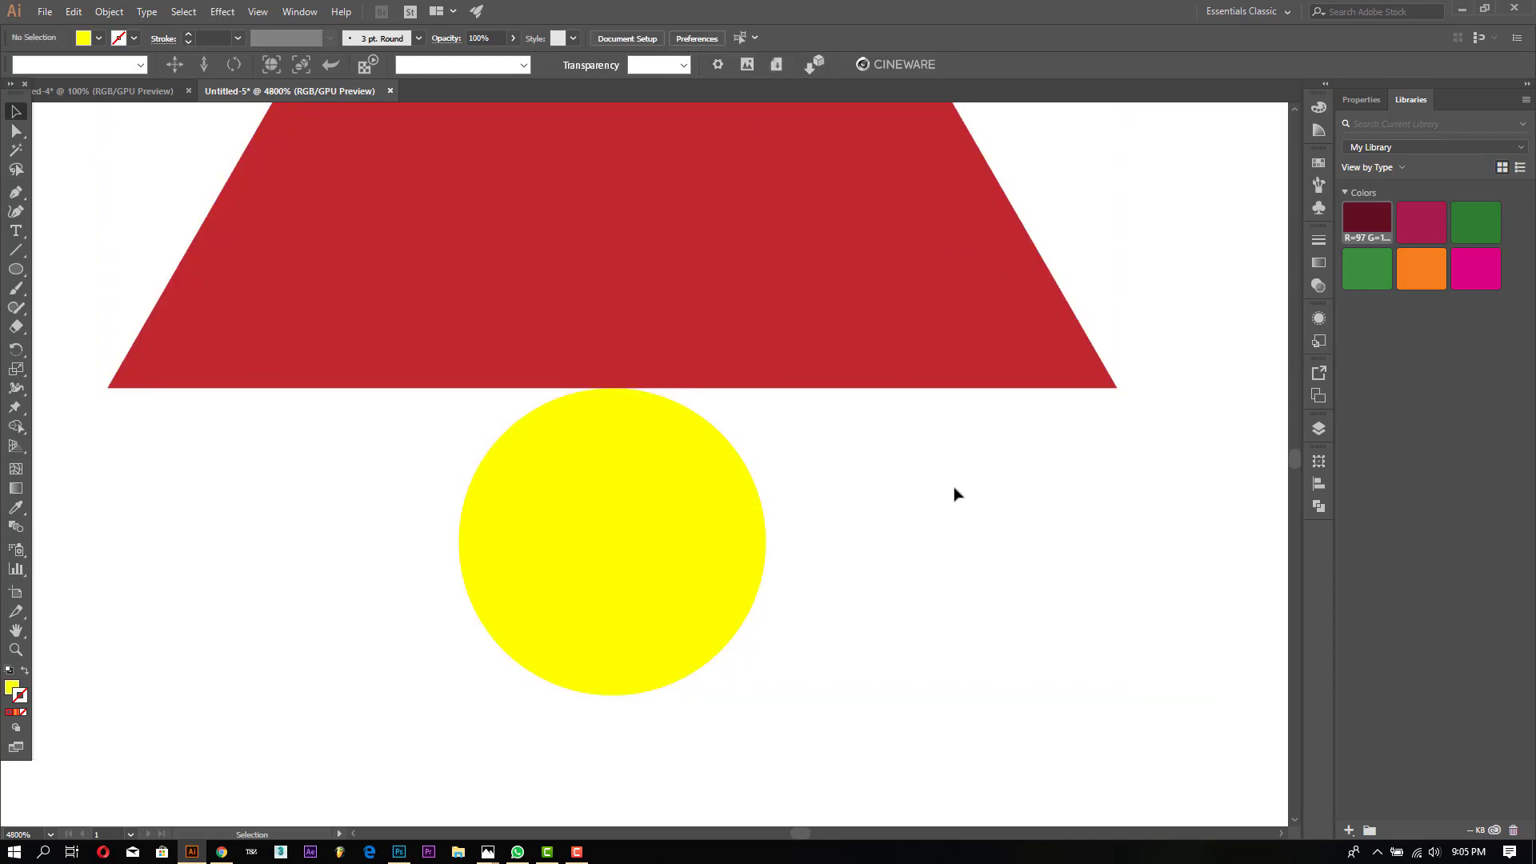
pyautogui.hotkey('ctrl', '-')
pyautogui.hotkey('ctrl', '-')
pyautogui.hotkey('ctrl', '-')
pyautogui.hotkey('ctrl', '-')
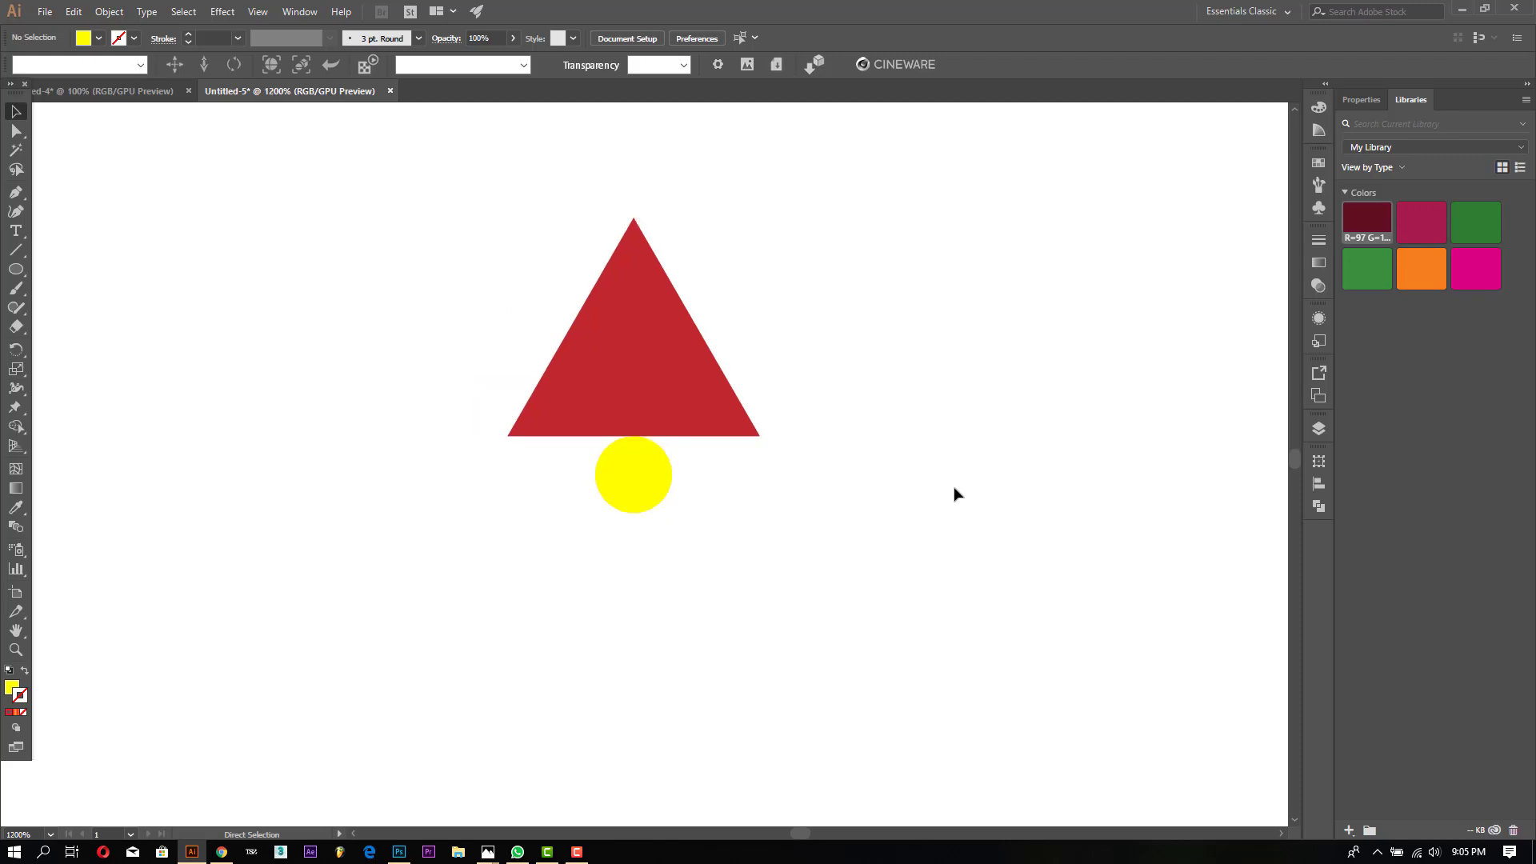
pyautogui.hotkey('ctrl', '-')
pyautogui.hotkey('ctrl', '-')
# Step: Select the triangle and yellow circle together and group them
pyautogui.moveTo(745, 556); pyautogui.dragTo(573, 360)
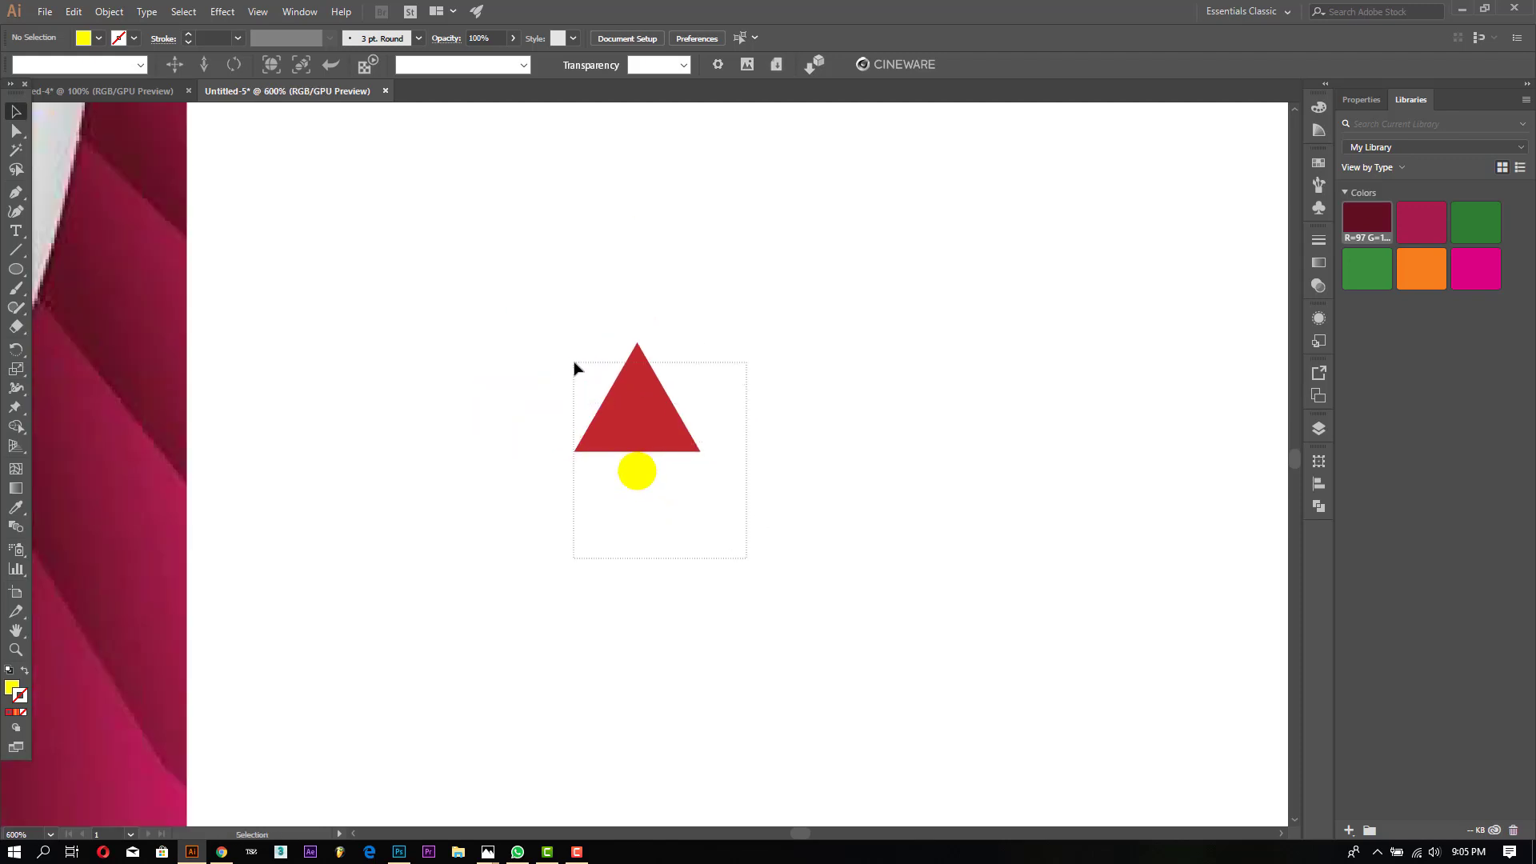
pyautogui.click(122, 13)
pyautogui.rightClick(641, 413)
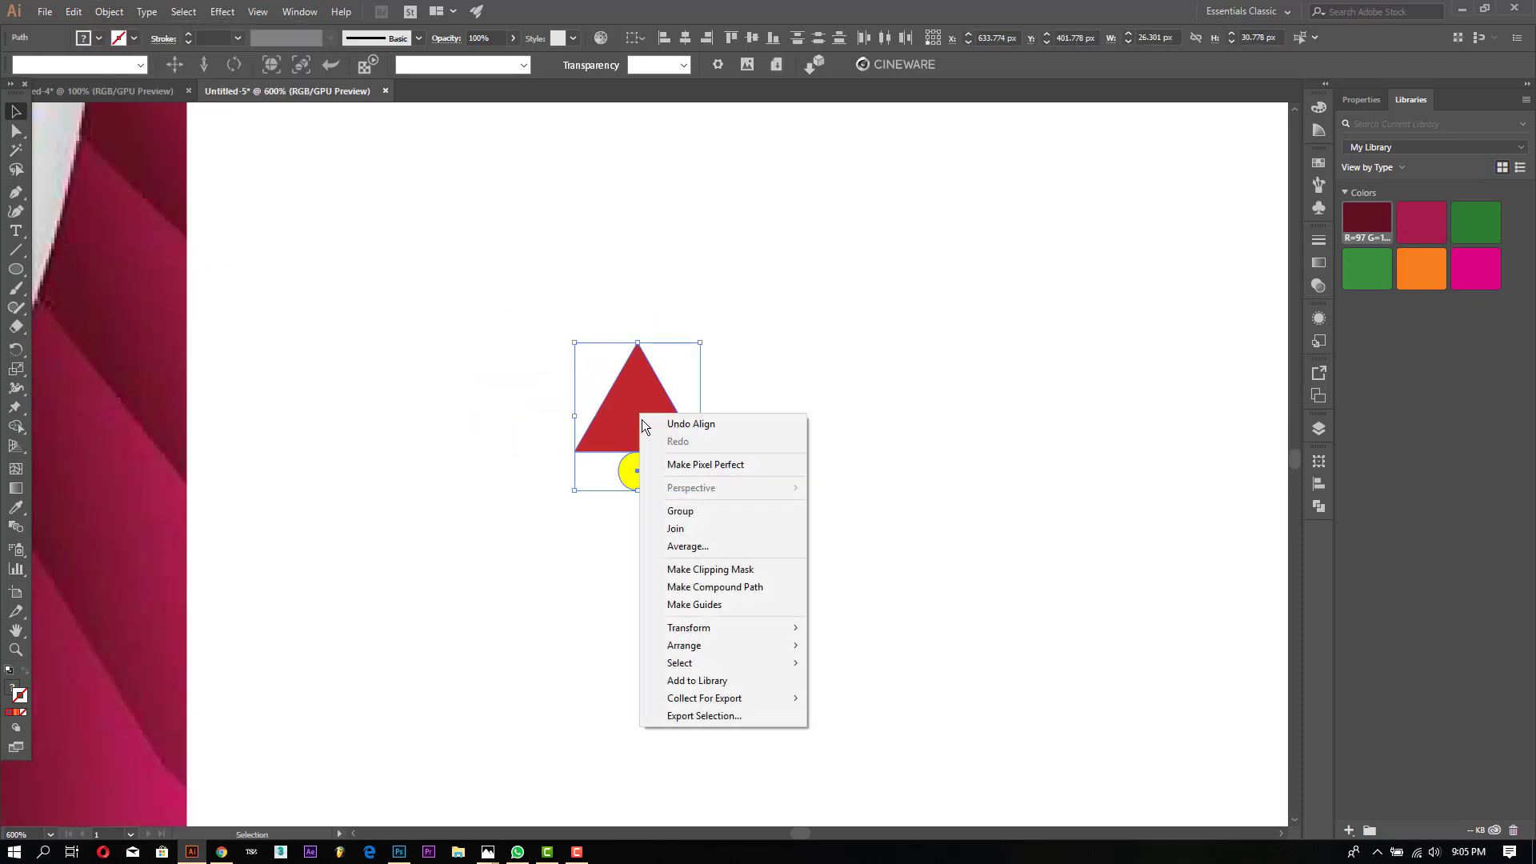
pyautogui.click(681, 511)
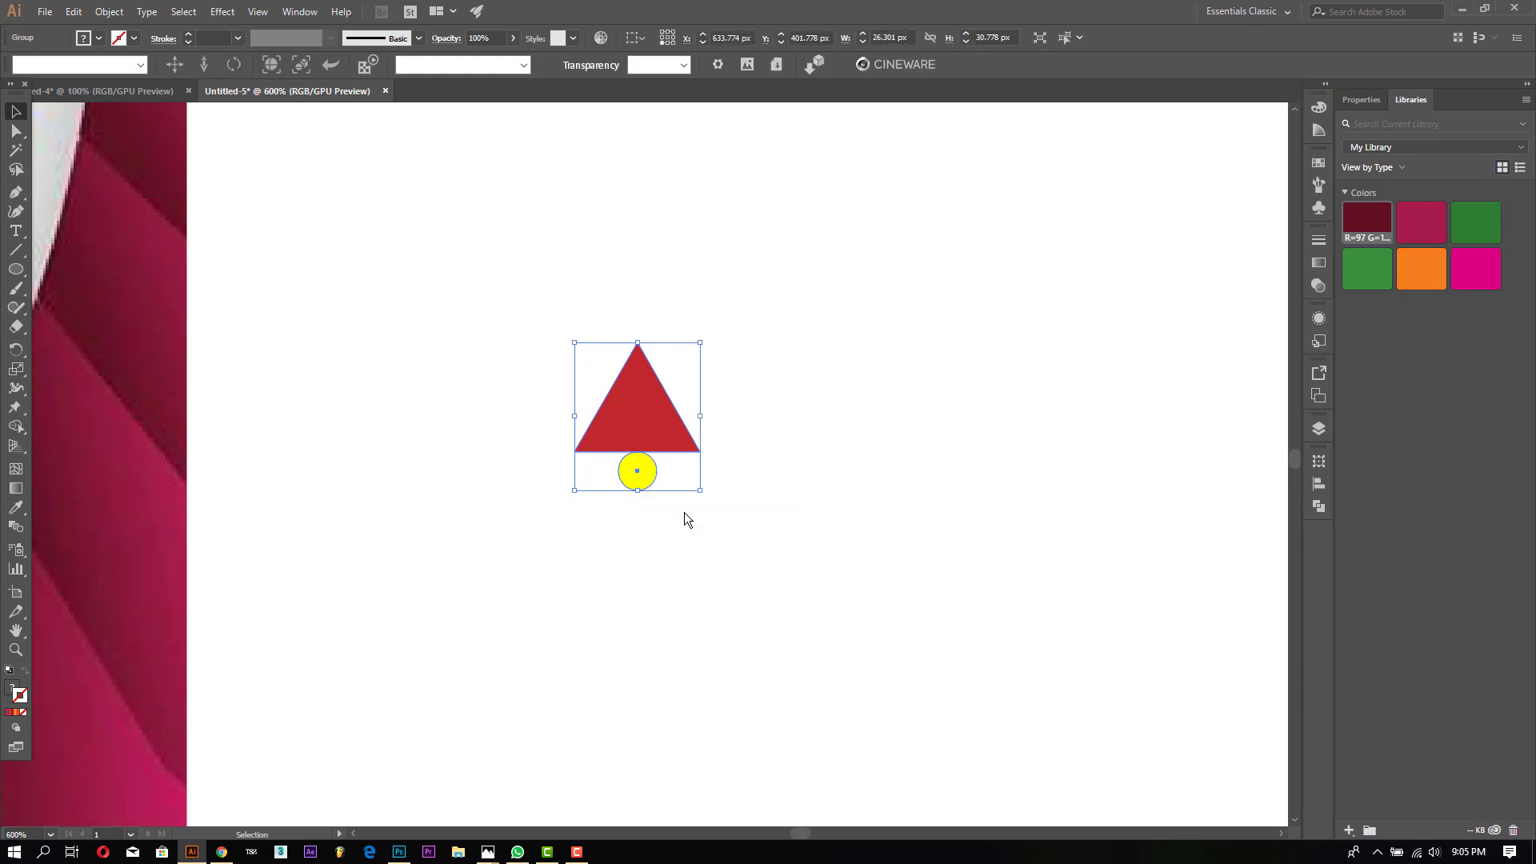
pyautogui.click(807, 518)
pyautogui.click(645, 408)
pyautogui.click(223, 11)
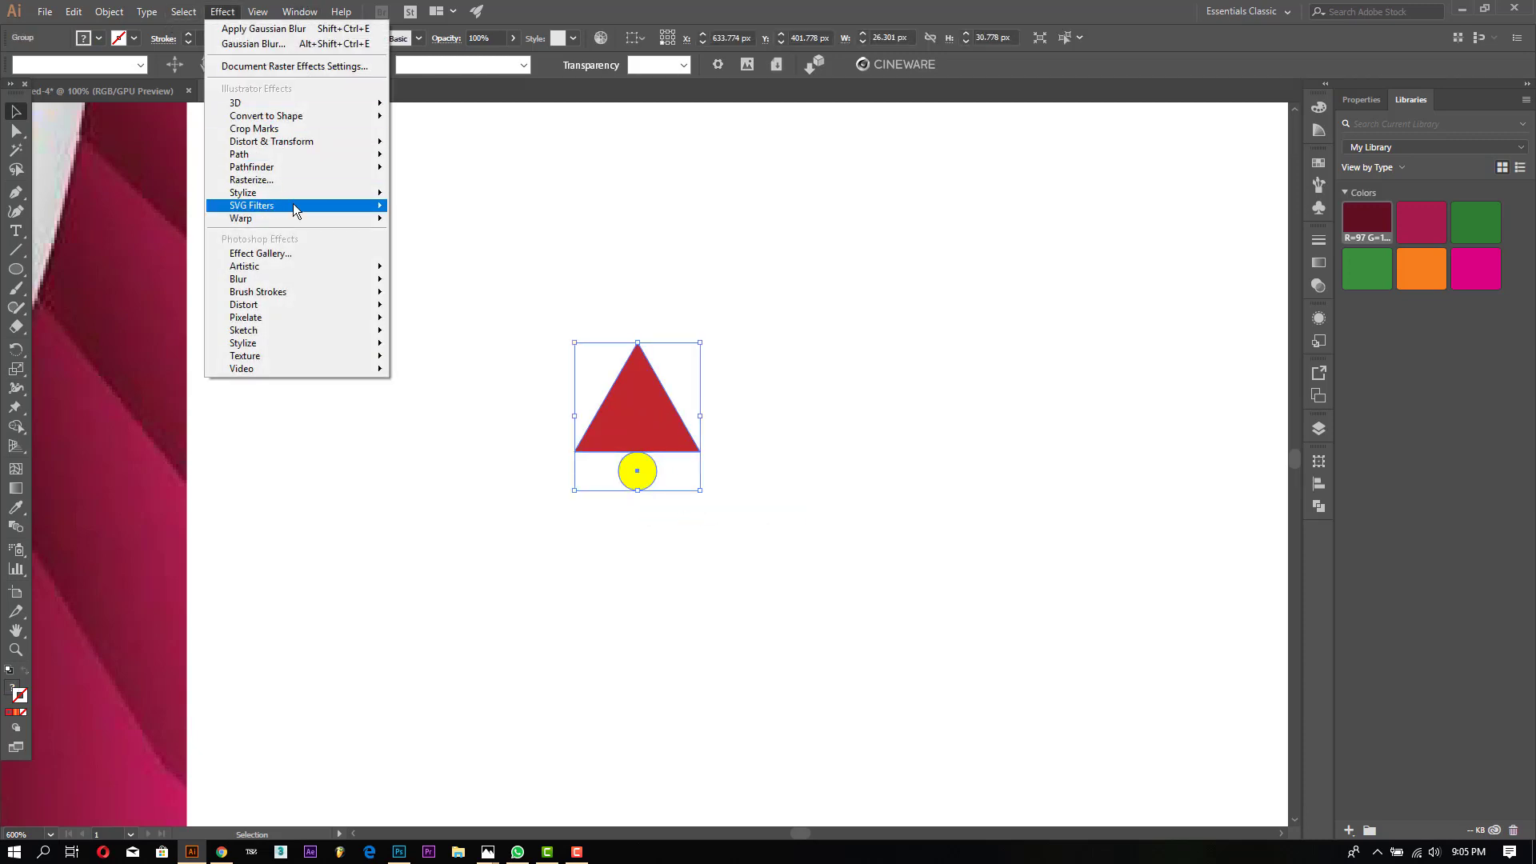
pyautogui.moveTo(274, 142)
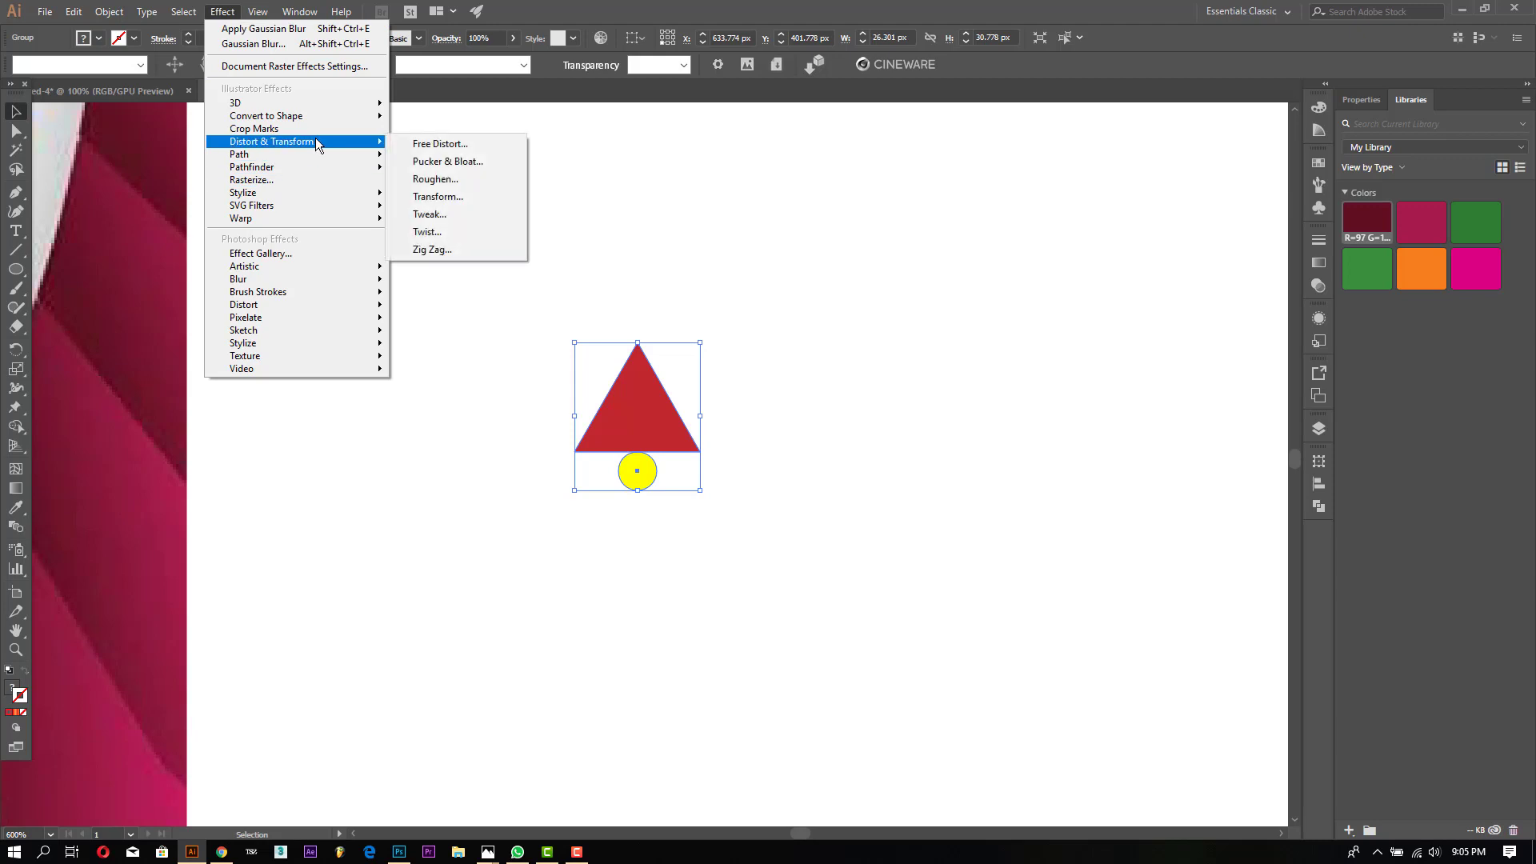
# Step: Open the Transform effect with Preview on, setting Copies to 4 and Angle to 360/4
pyautogui.click(467, 196)
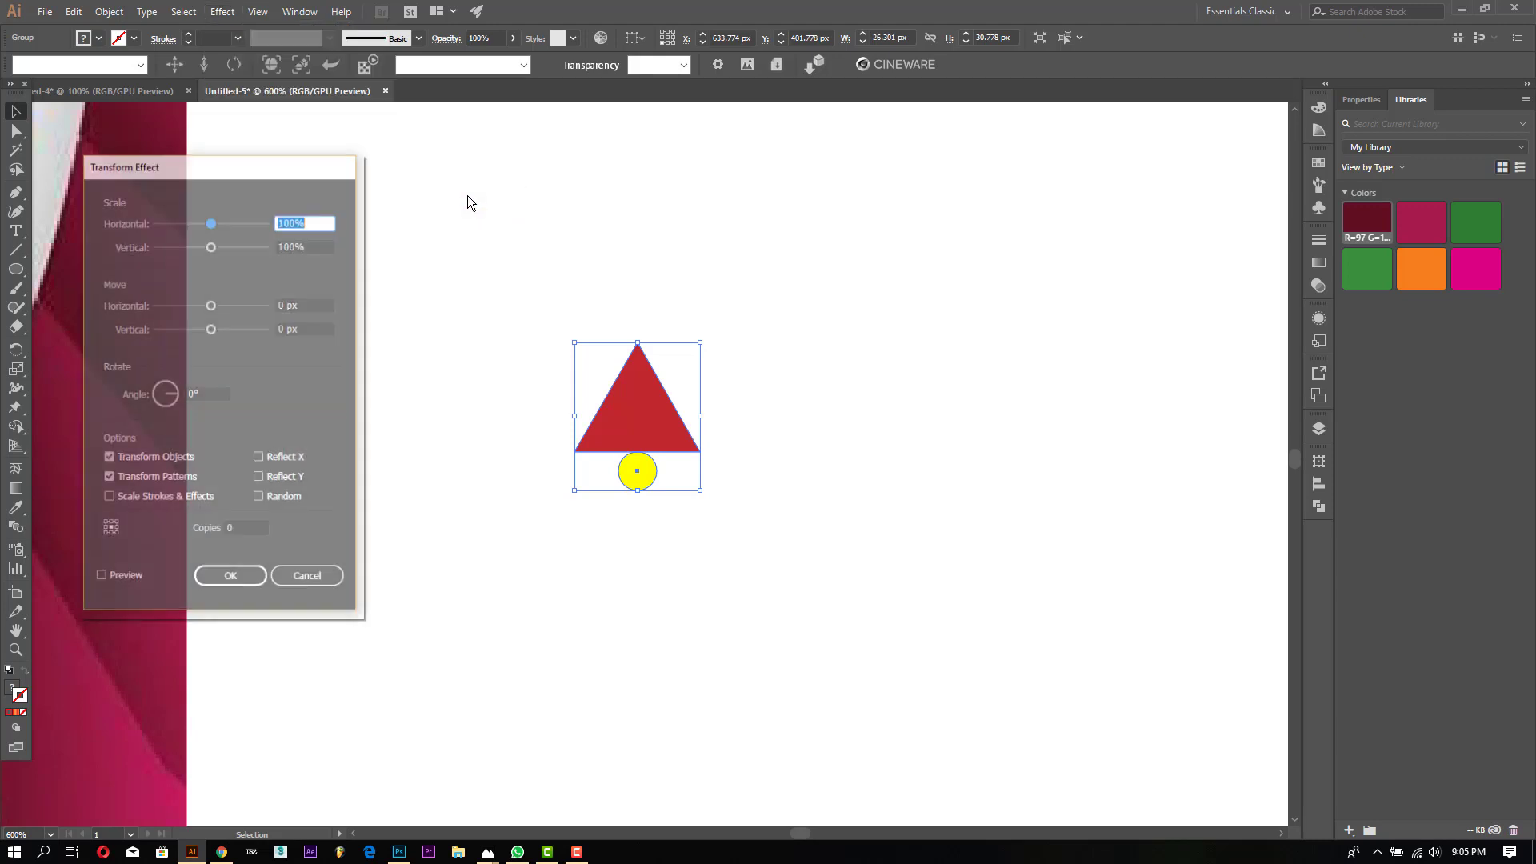
pyautogui.moveTo(173, 159); pyautogui.dragTo(963, 165)
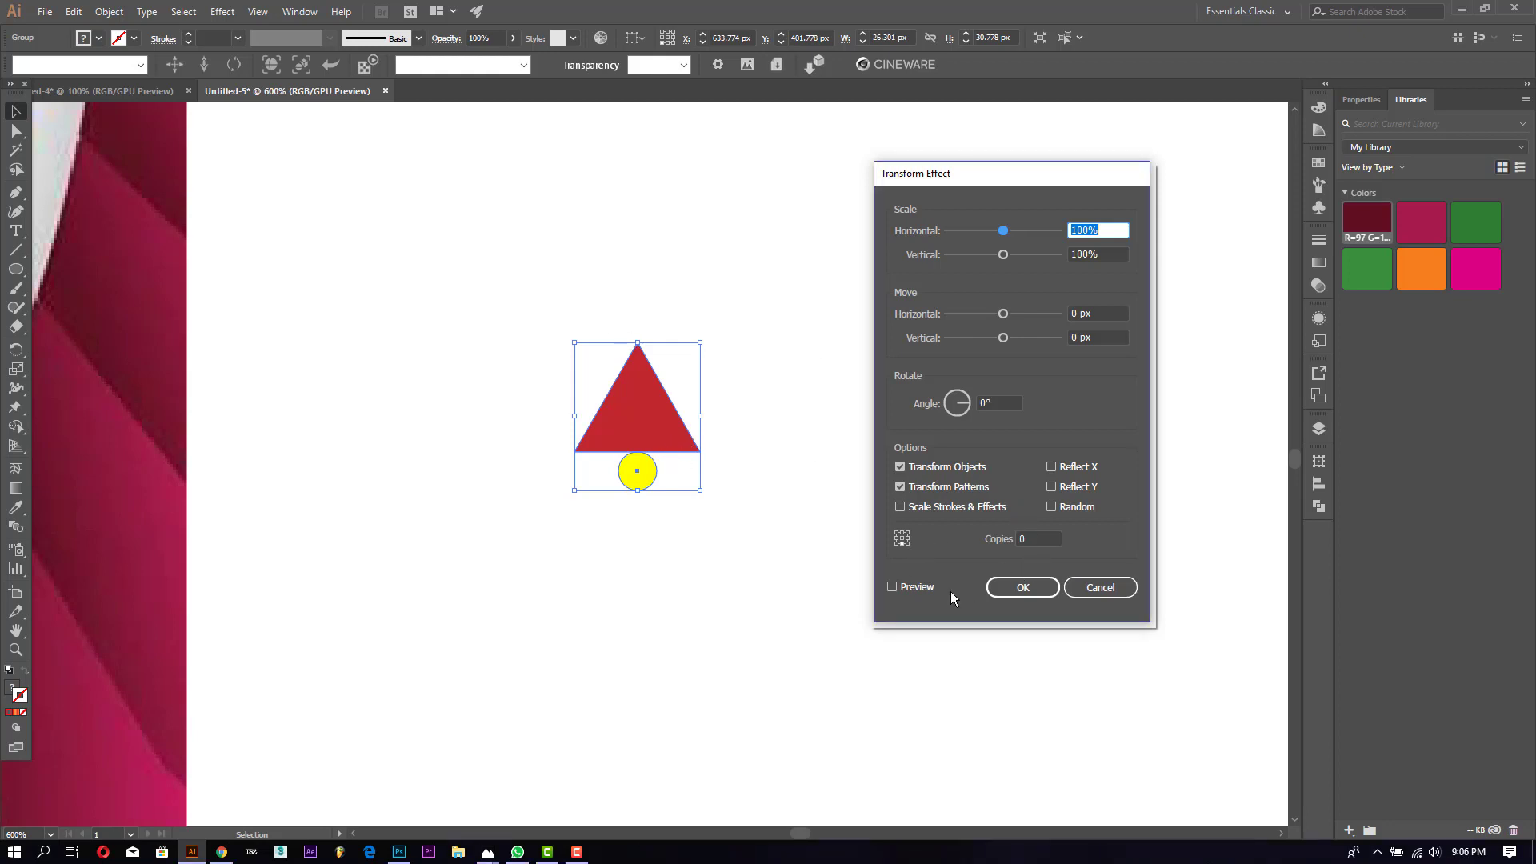
pyautogui.click(892, 586)
pyautogui.doubleClick(1039, 537)
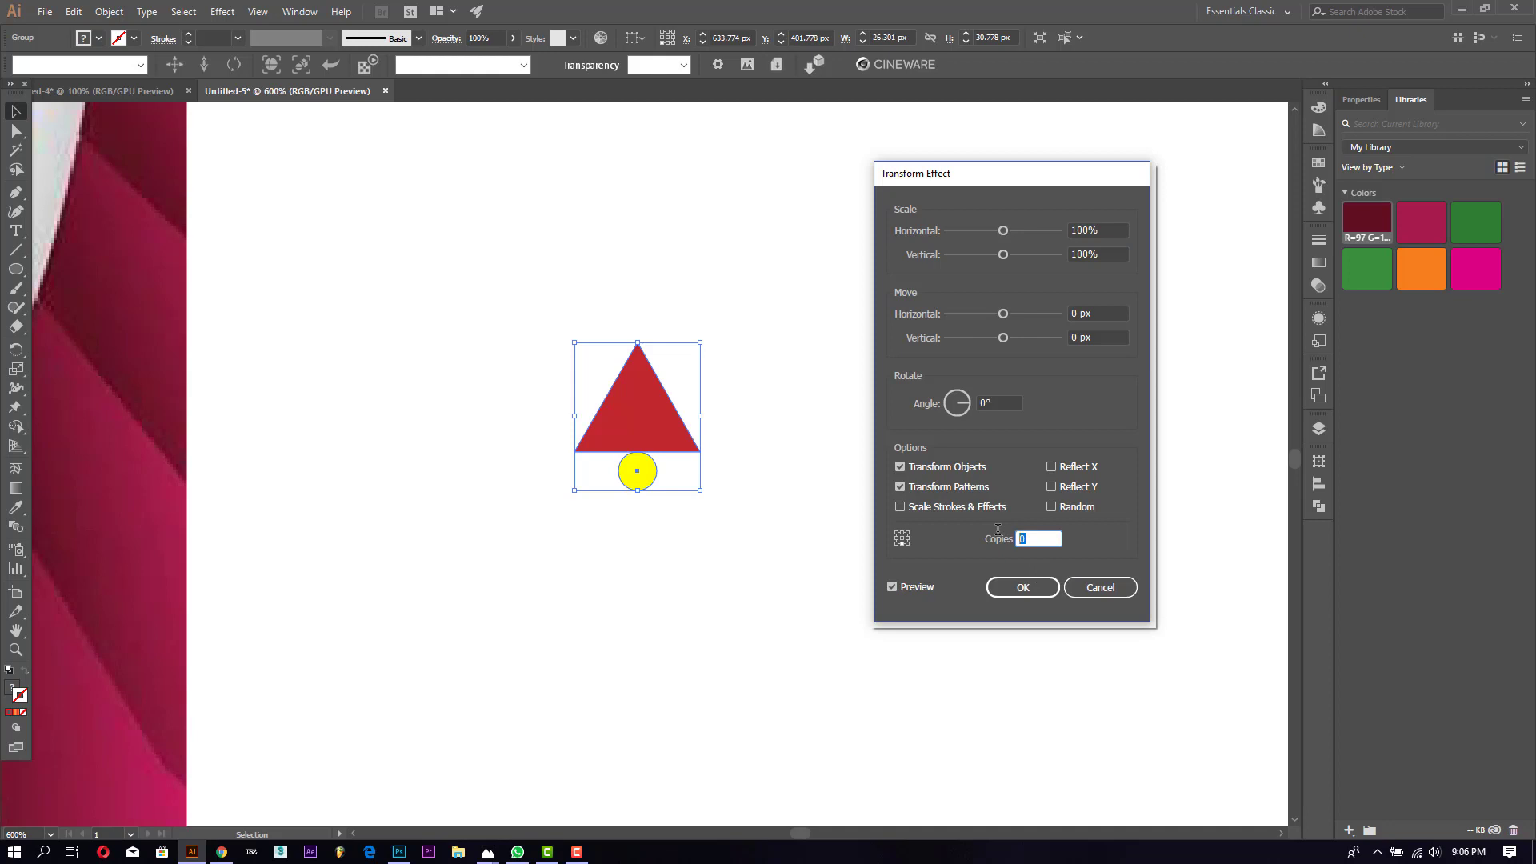
pyautogui.write('4')
pyautogui.press('Tab')
pyautogui.doubleClick(982, 402)
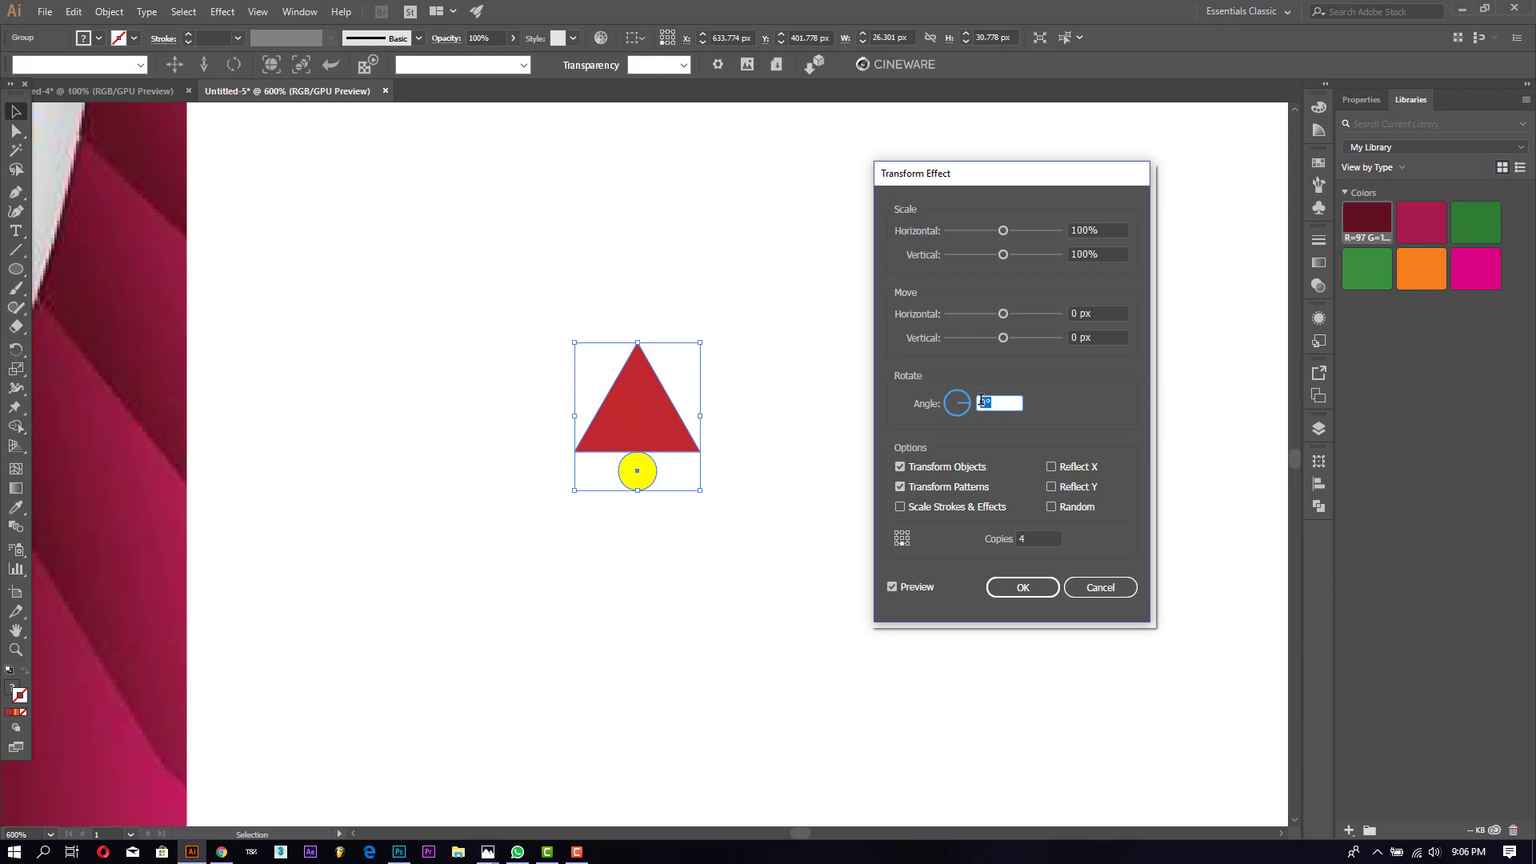
pyautogui.write('9')
pyautogui.write('60')
pyautogui.write('4')
# Step: Change the Transform effect to 60 copies at a 360/60 (6°) angle and apply it
pyautogui.click(1031, 539)
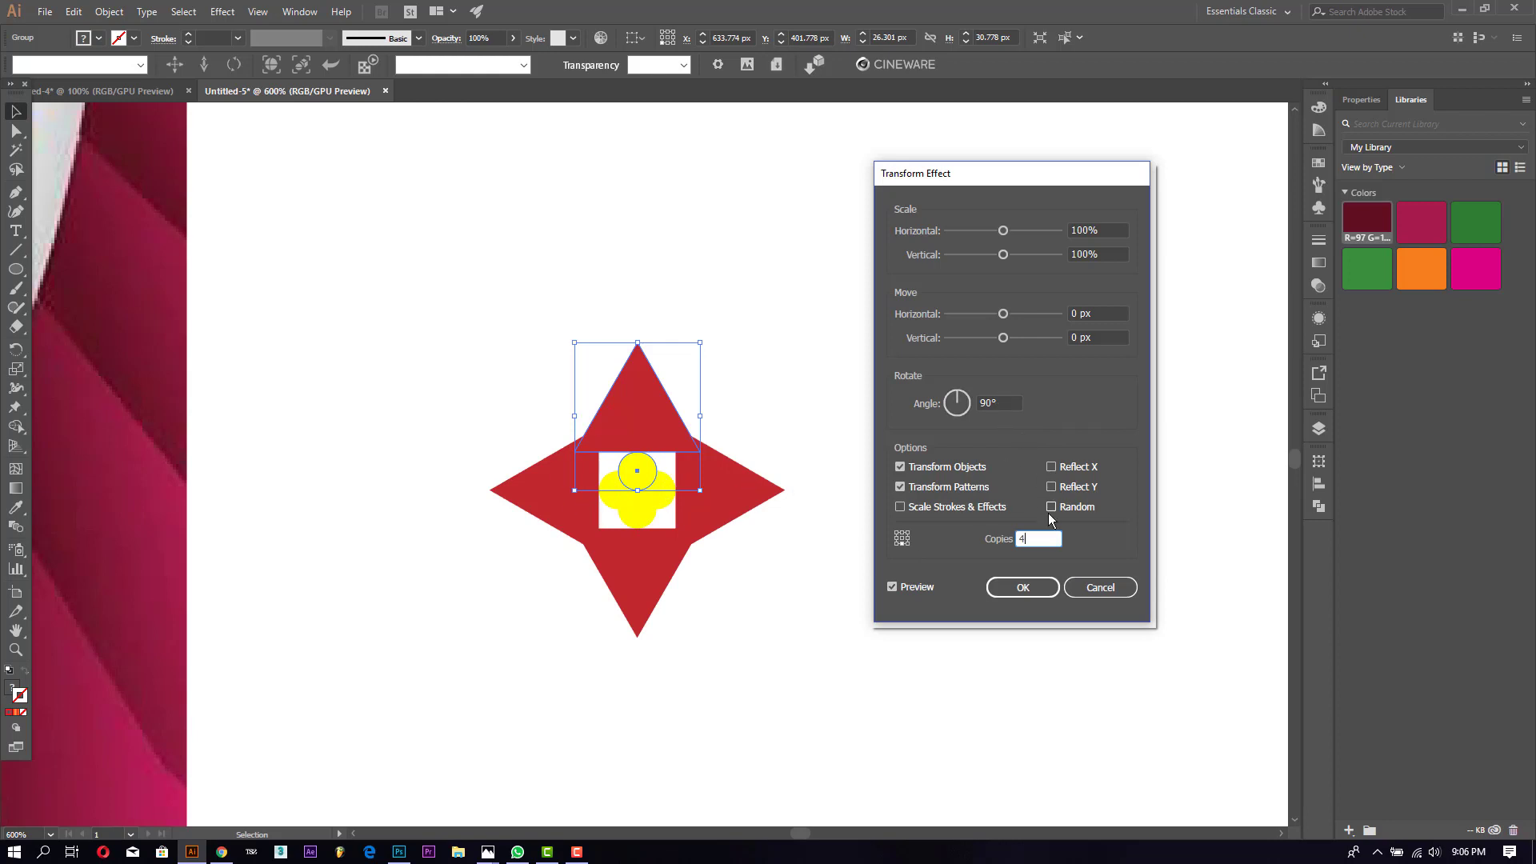
pyautogui.moveTo(1040, 536); pyautogui.dragTo(953, 536)
pyautogui.write('60')
pyautogui.click(999, 402)
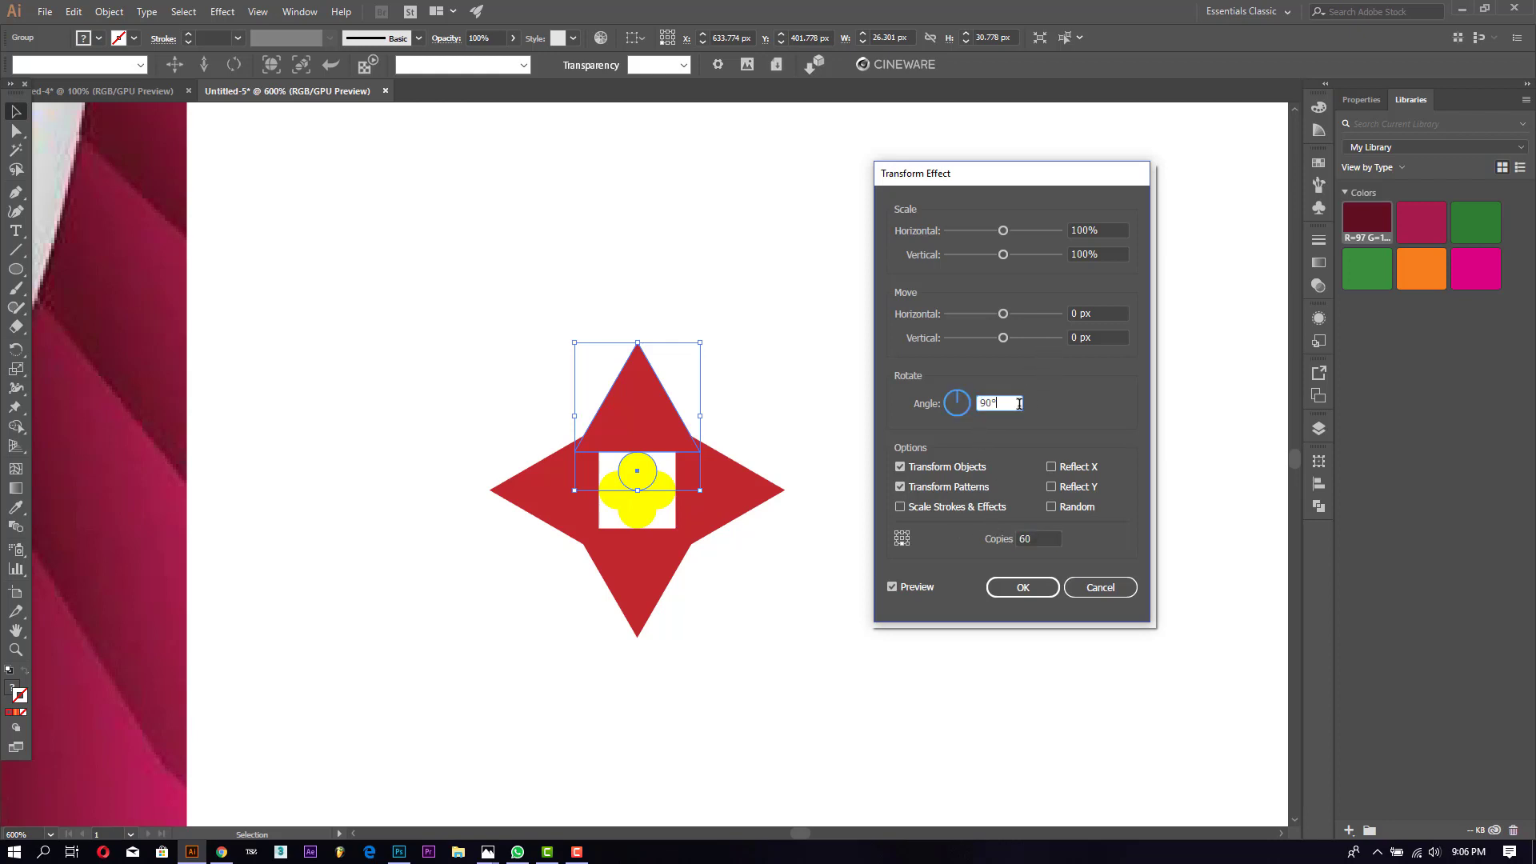
pyautogui.doubleClick(1008, 400)
pyautogui.write('3')
pyautogui.write('60/')
pyautogui.write('60')
pyautogui.click(1040, 538)
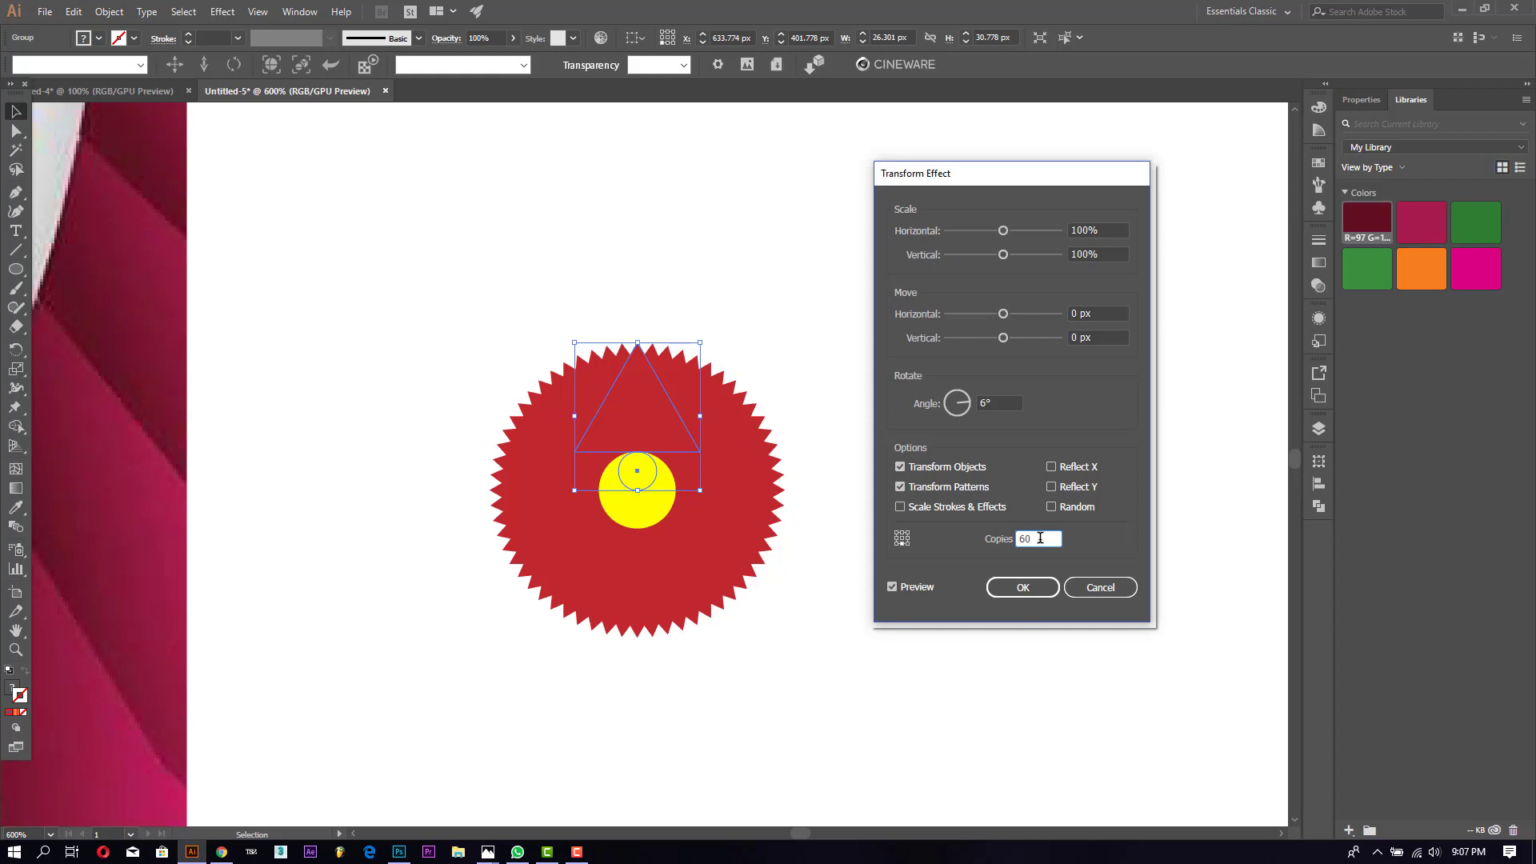
pyautogui.click(1023, 587)
# Step: Move the small red starburst from the side of the artboard onto the azamTV logo
pyautogui.hotkey('ctrl', 'alt', '0')
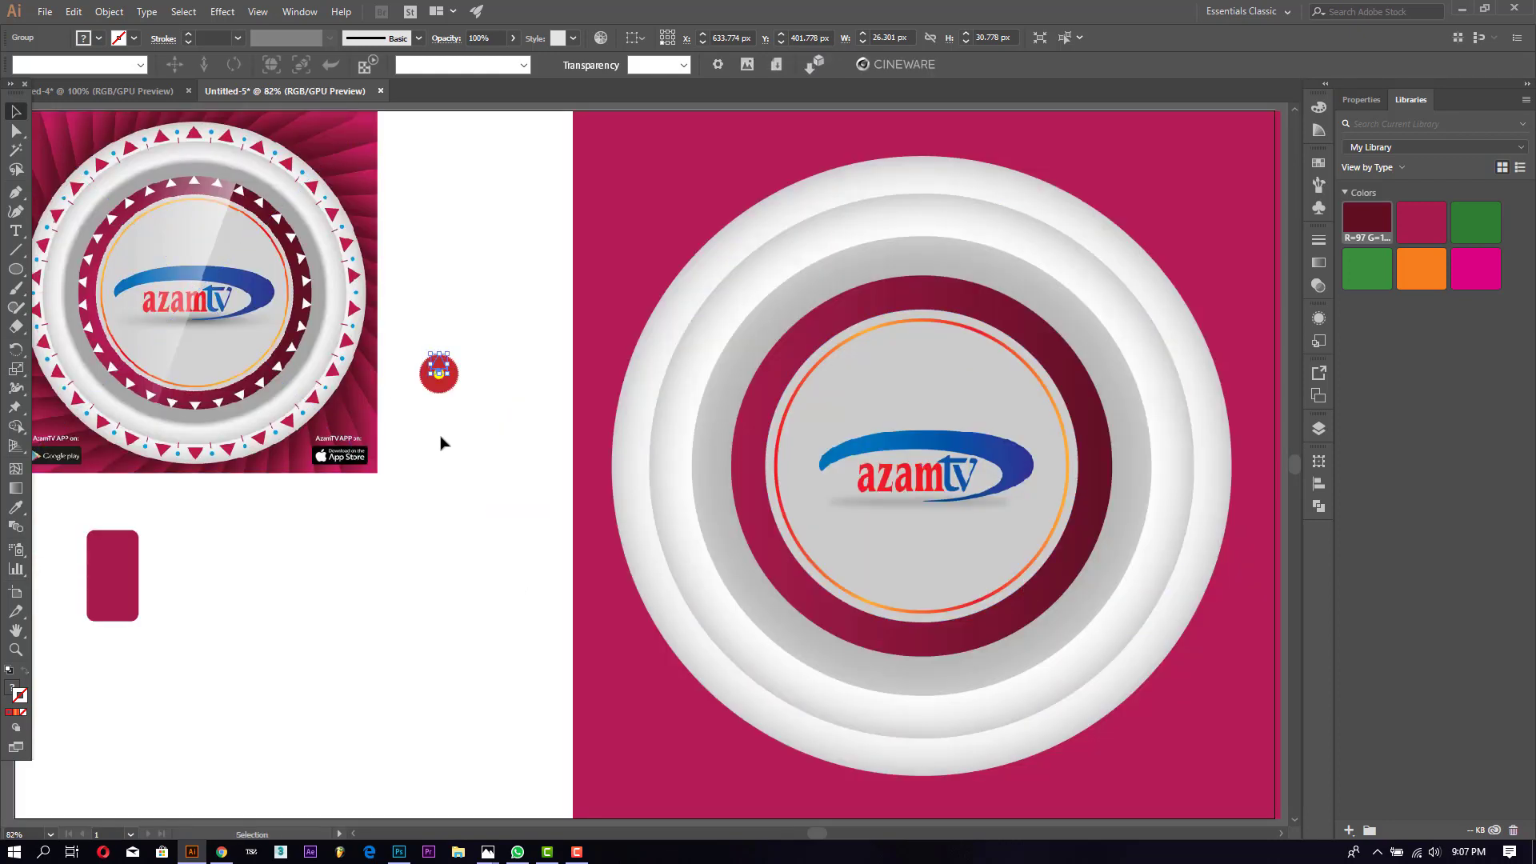
pyautogui.click(491, 468)
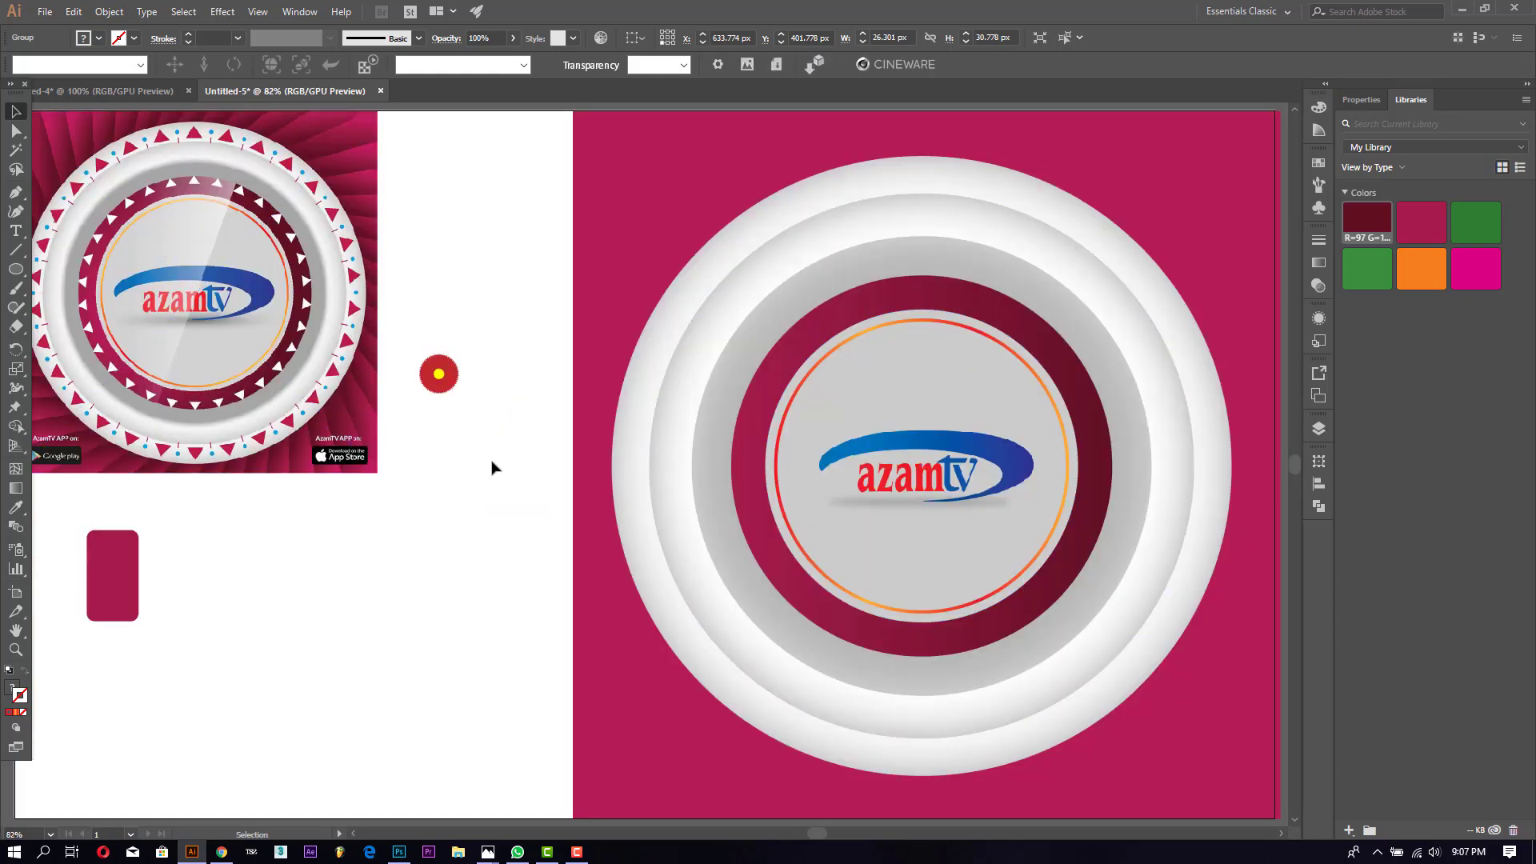
pyautogui.click(441, 376)
pyautogui.moveTo(440, 367)
pyautogui.mouseDown()
pyautogui.moveTo(487, 362)
pyautogui.moveTo(921, 464)
pyautogui.mouseUp()
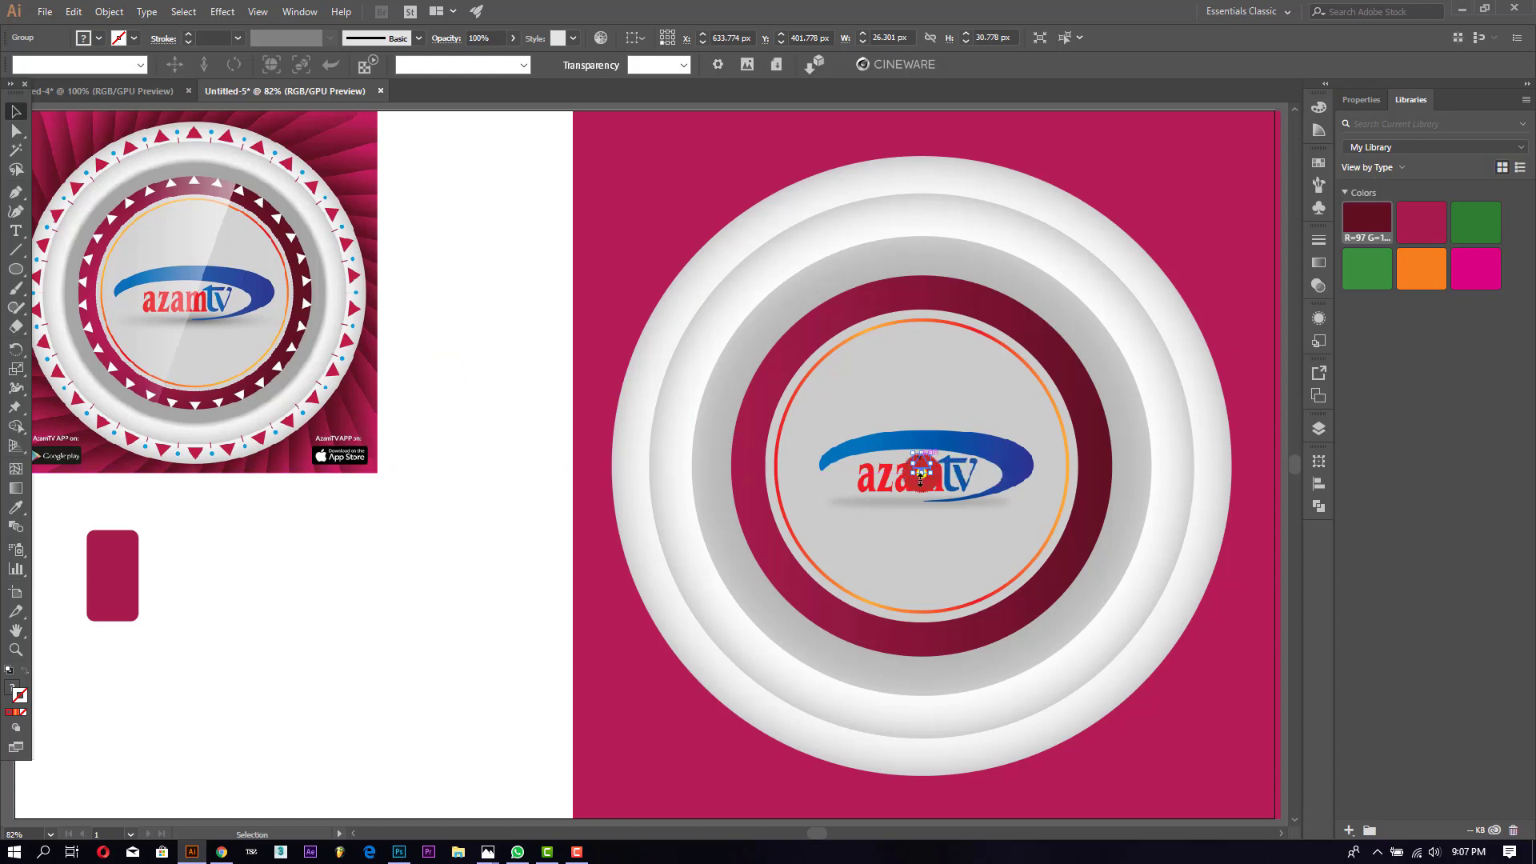
# Step: Zoom in and nudge the starburst so it covers the letter m
pyautogui.click(16, 649)
pyautogui.click(944, 523)
pyautogui.click(676, 421)
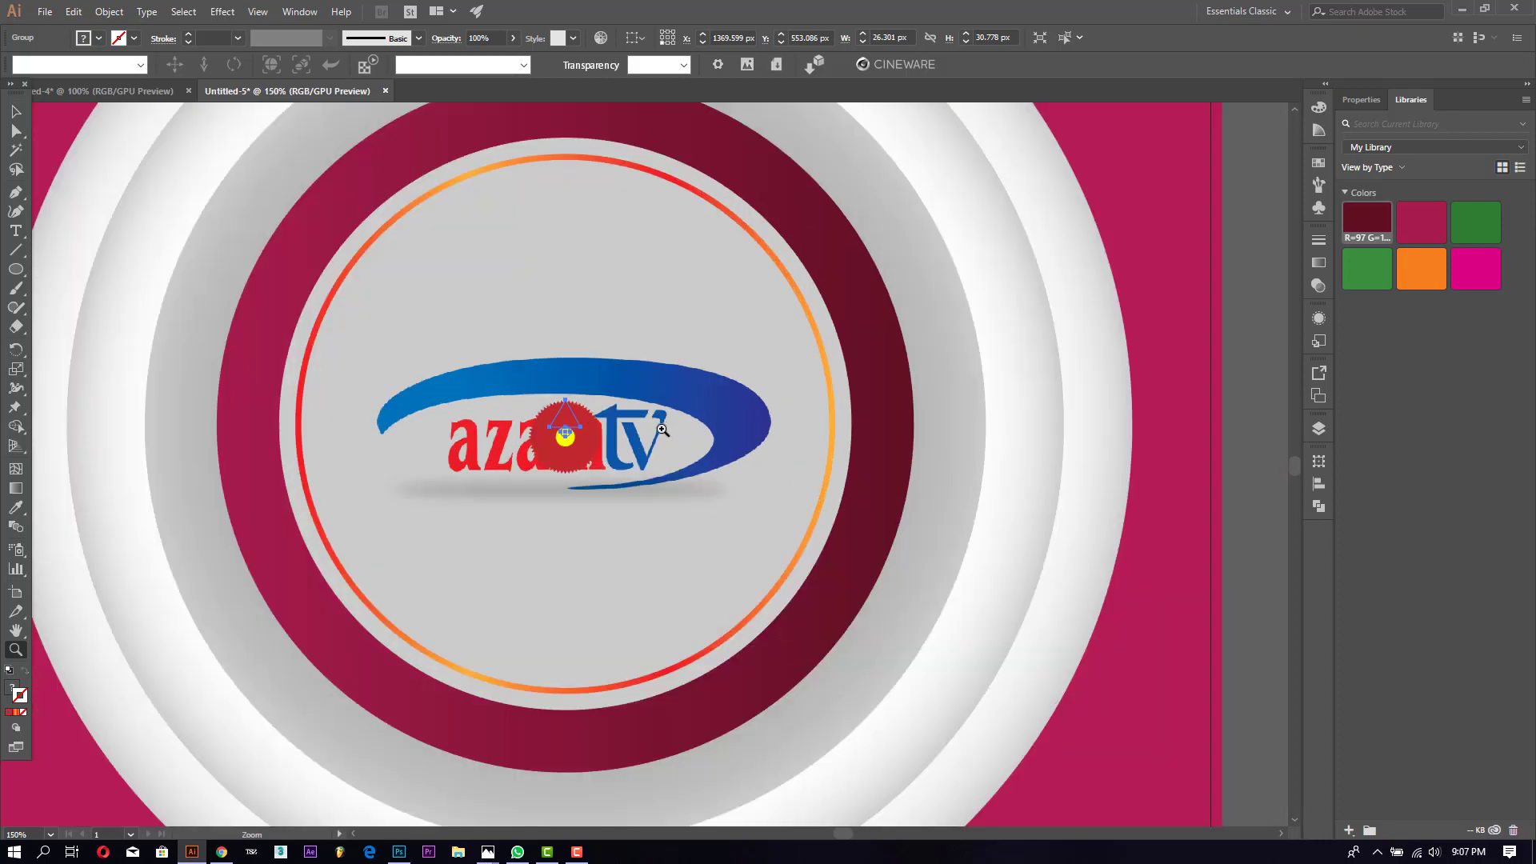
pyautogui.click(528, 493)
pyautogui.click(15, 111)
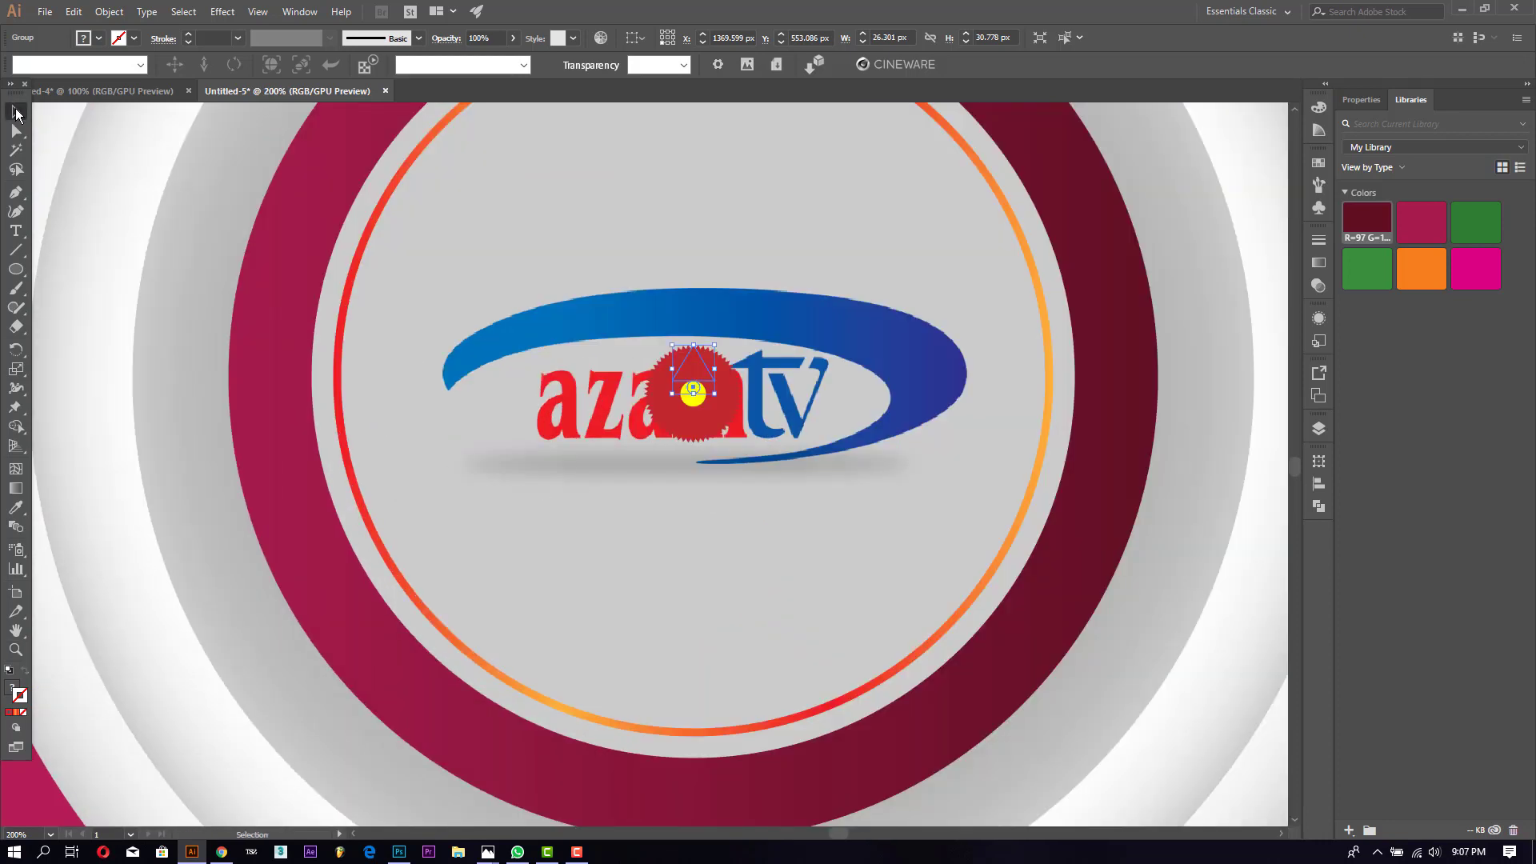
pyautogui.moveTo(692, 373); pyautogui.dragTo(695, 373)
pyautogui.scroll(-2, 695, 373)
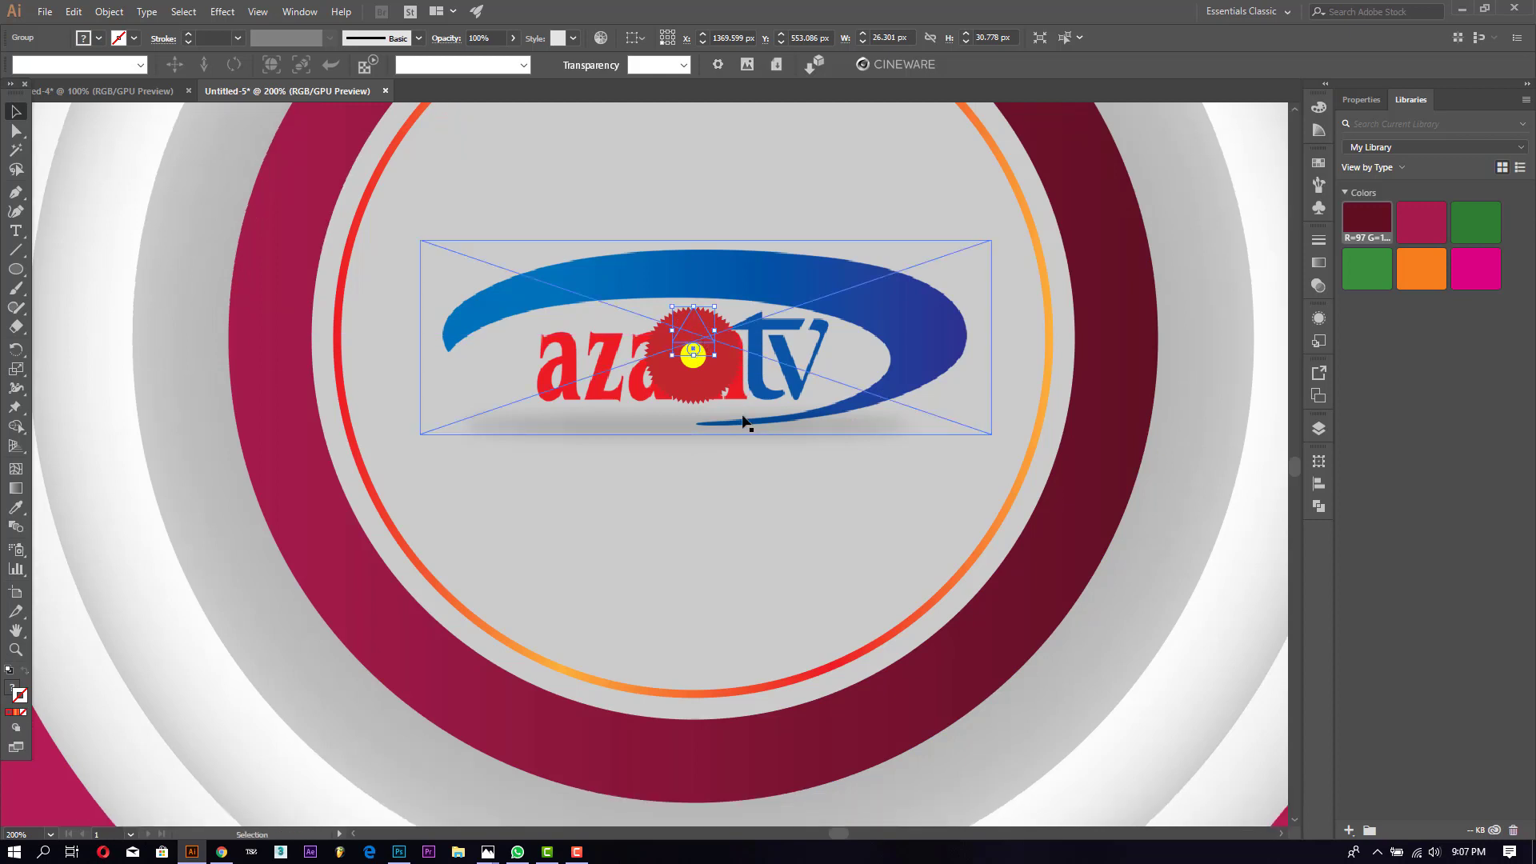
pyautogui.scroll(-2, 720, 400)
# Step: Align the concentric rings and azamTV logo on horizontal and vertical centres, then deselect
pyautogui.hotkey('ctrl', '0')
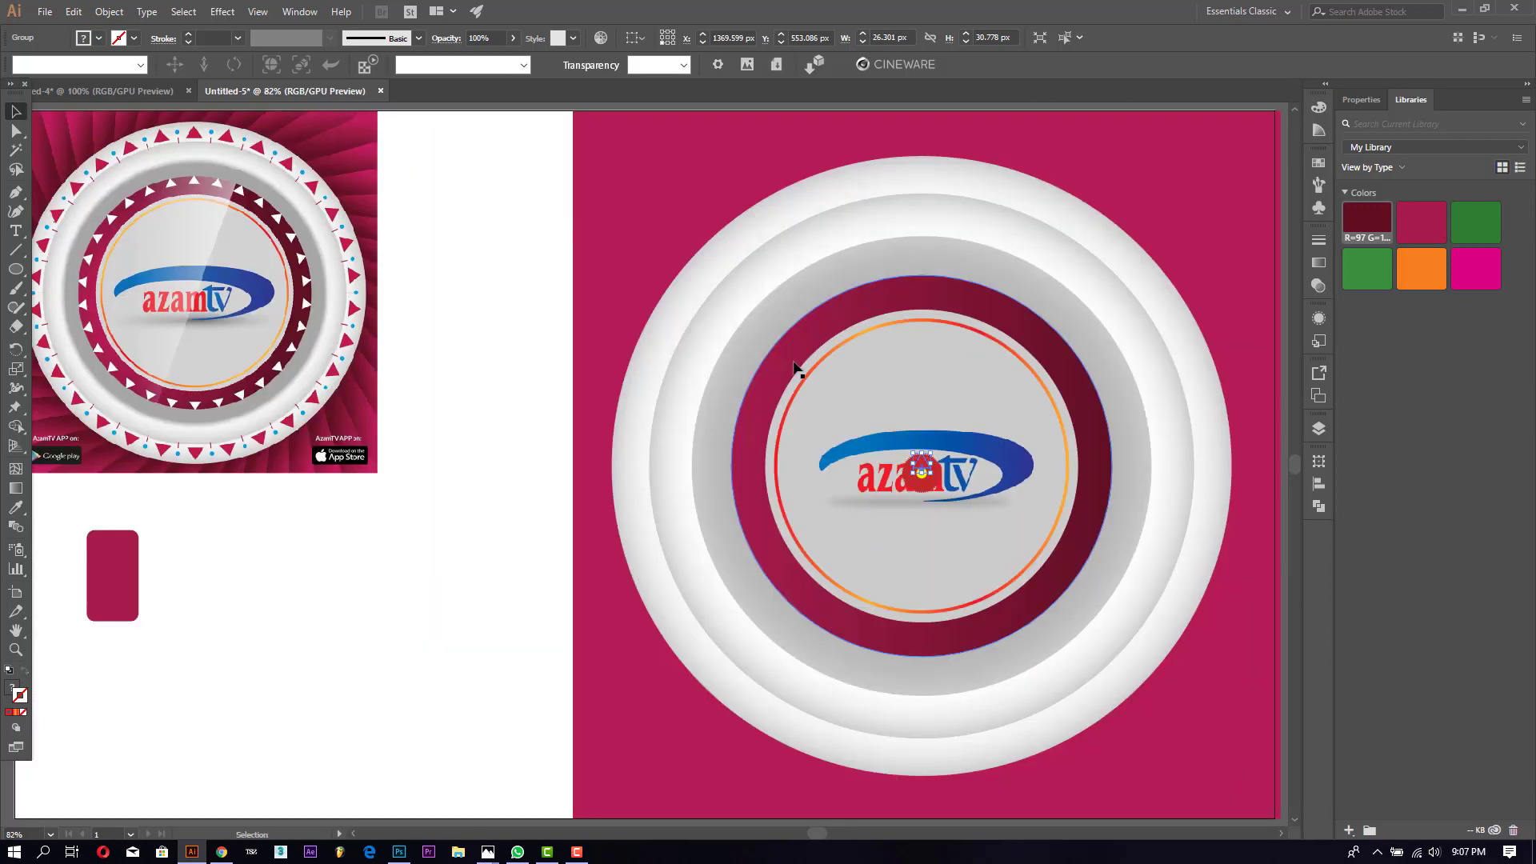
pyautogui.moveTo(598, 339); pyautogui.dragTo(928, 332)
pyautogui.keyDown('shift'); pyautogui.click(1003, 464); pyautogui.keyUp('shift')
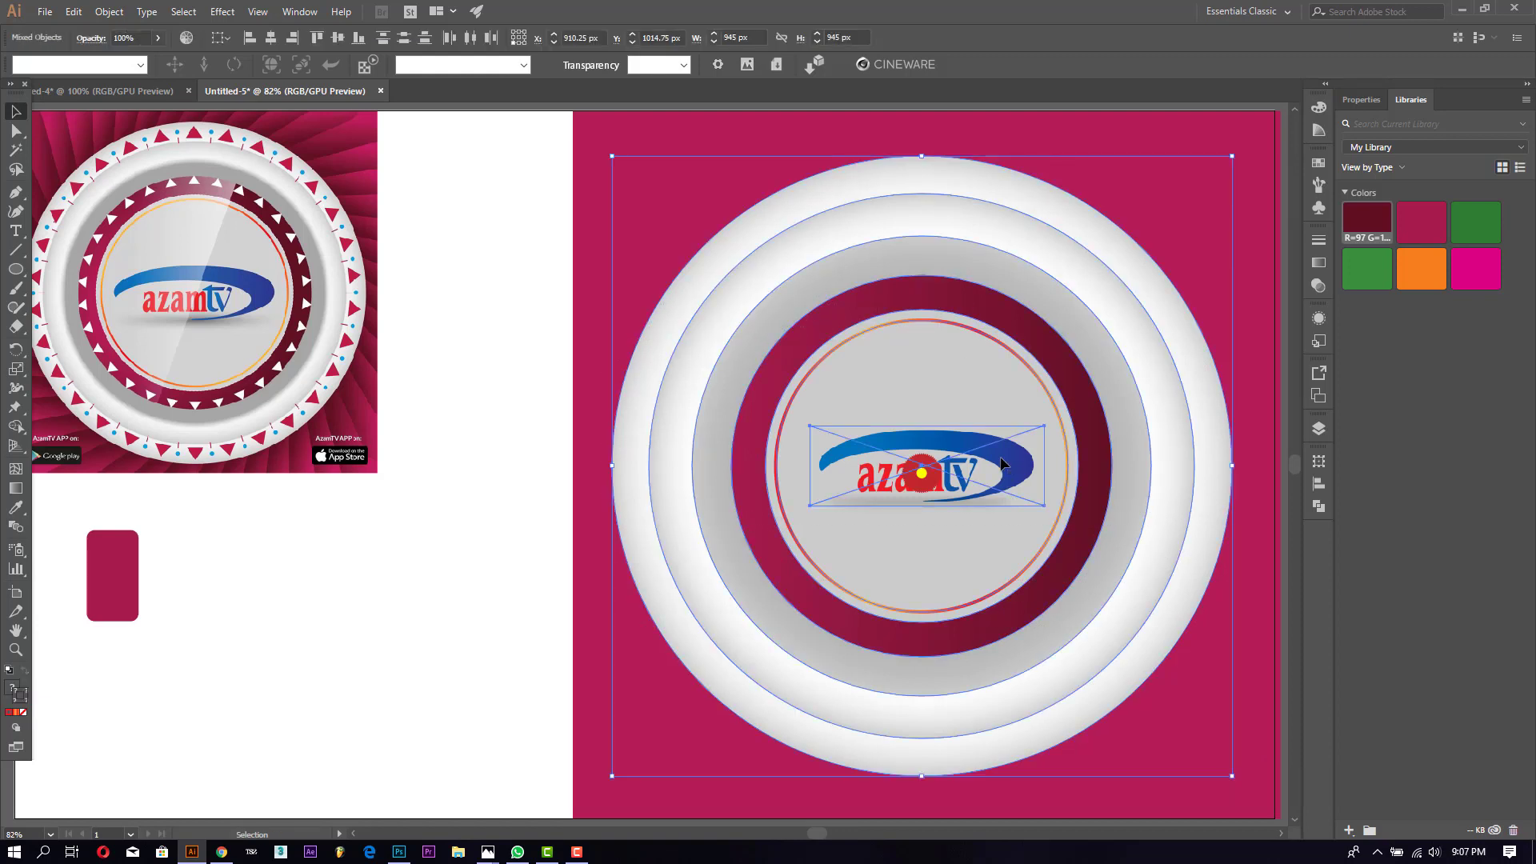
pyautogui.hotkey('ctrl', 'g')
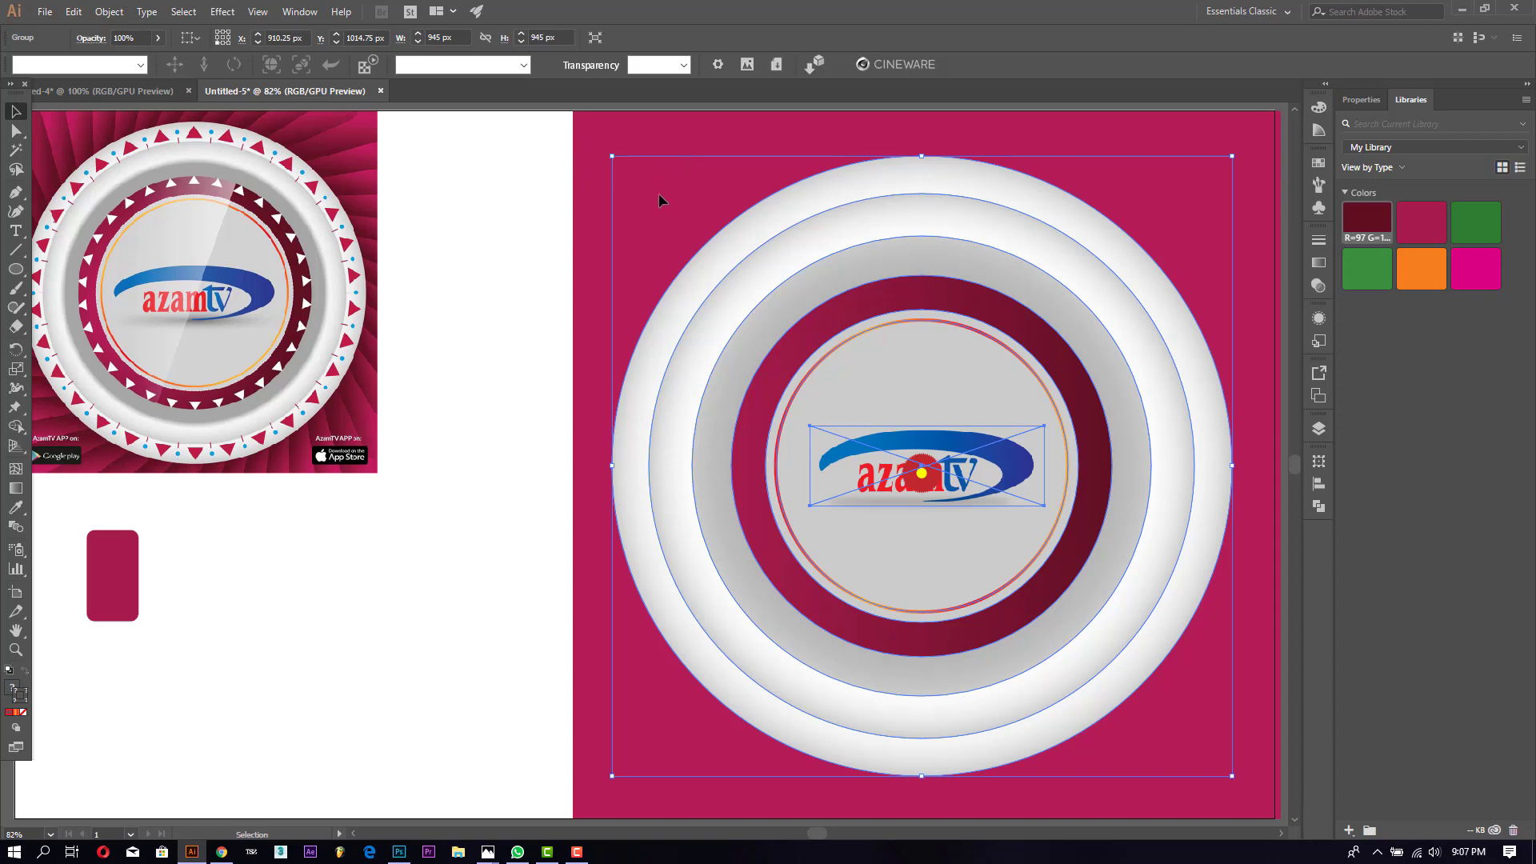
pyautogui.click(595, 214)
pyautogui.hotkey('ctrl', 'z')
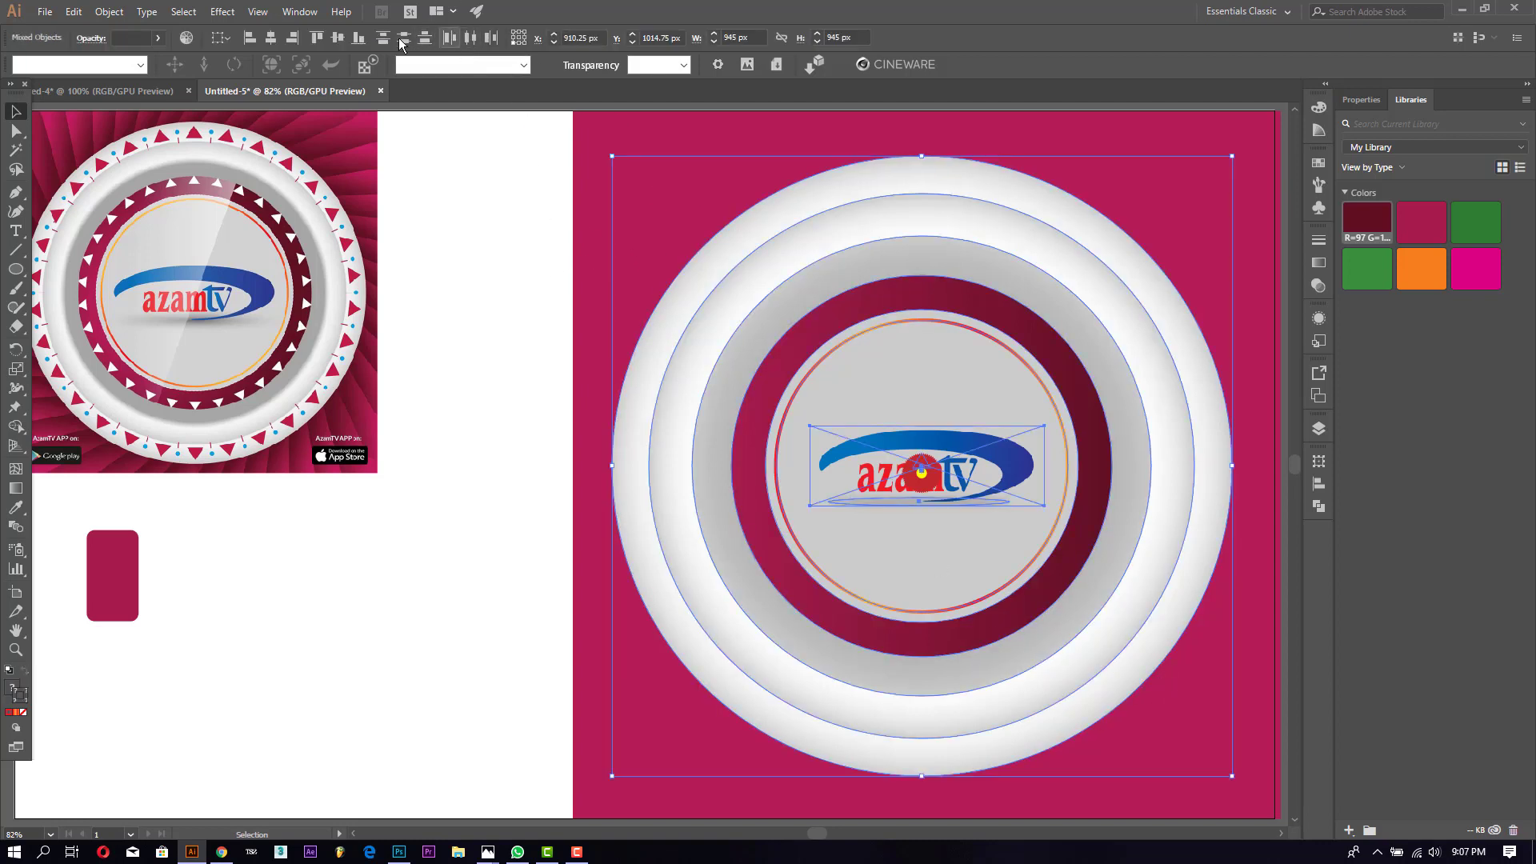
pyautogui.click(272, 39)
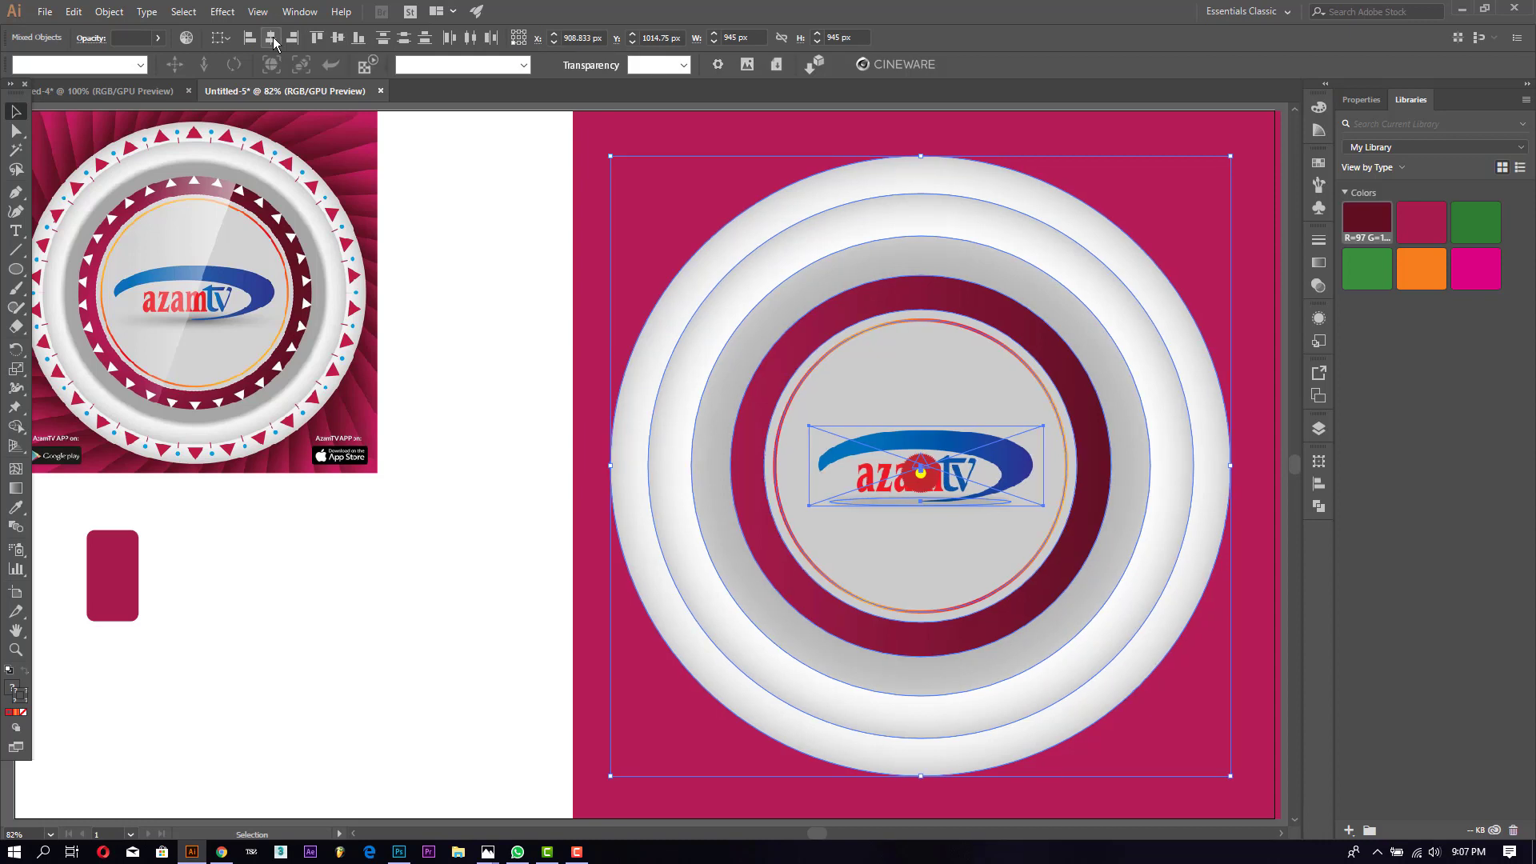
pyautogui.click(339, 39)
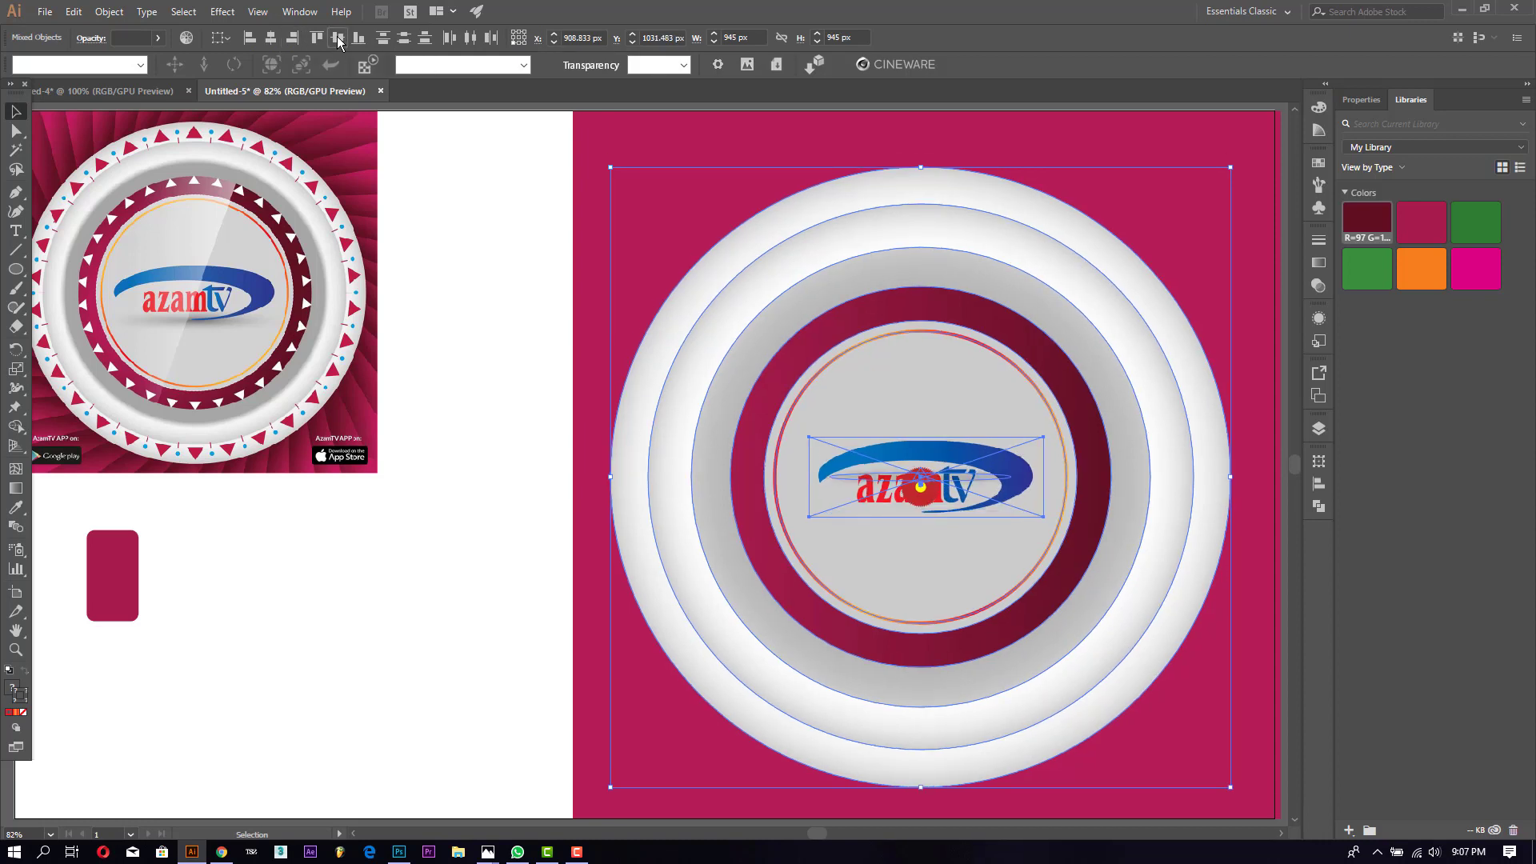
pyautogui.click(639, 163)
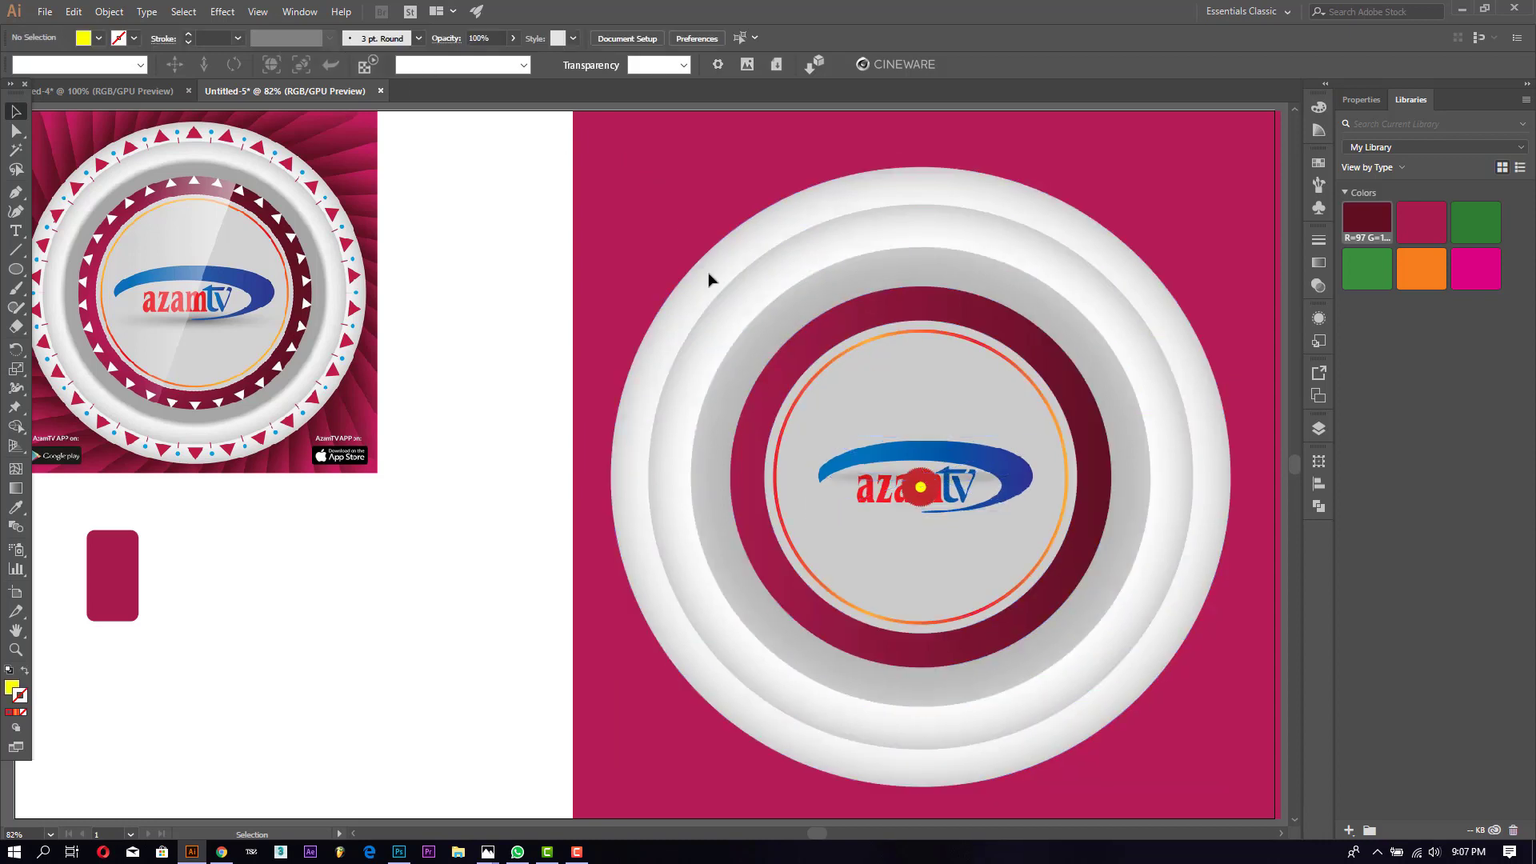
# Step: Move the thin shadow ellipse beneath the logo slightly lower
pyautogui.moveTo(855, 478); pyautogui.dragTo(847, 512)
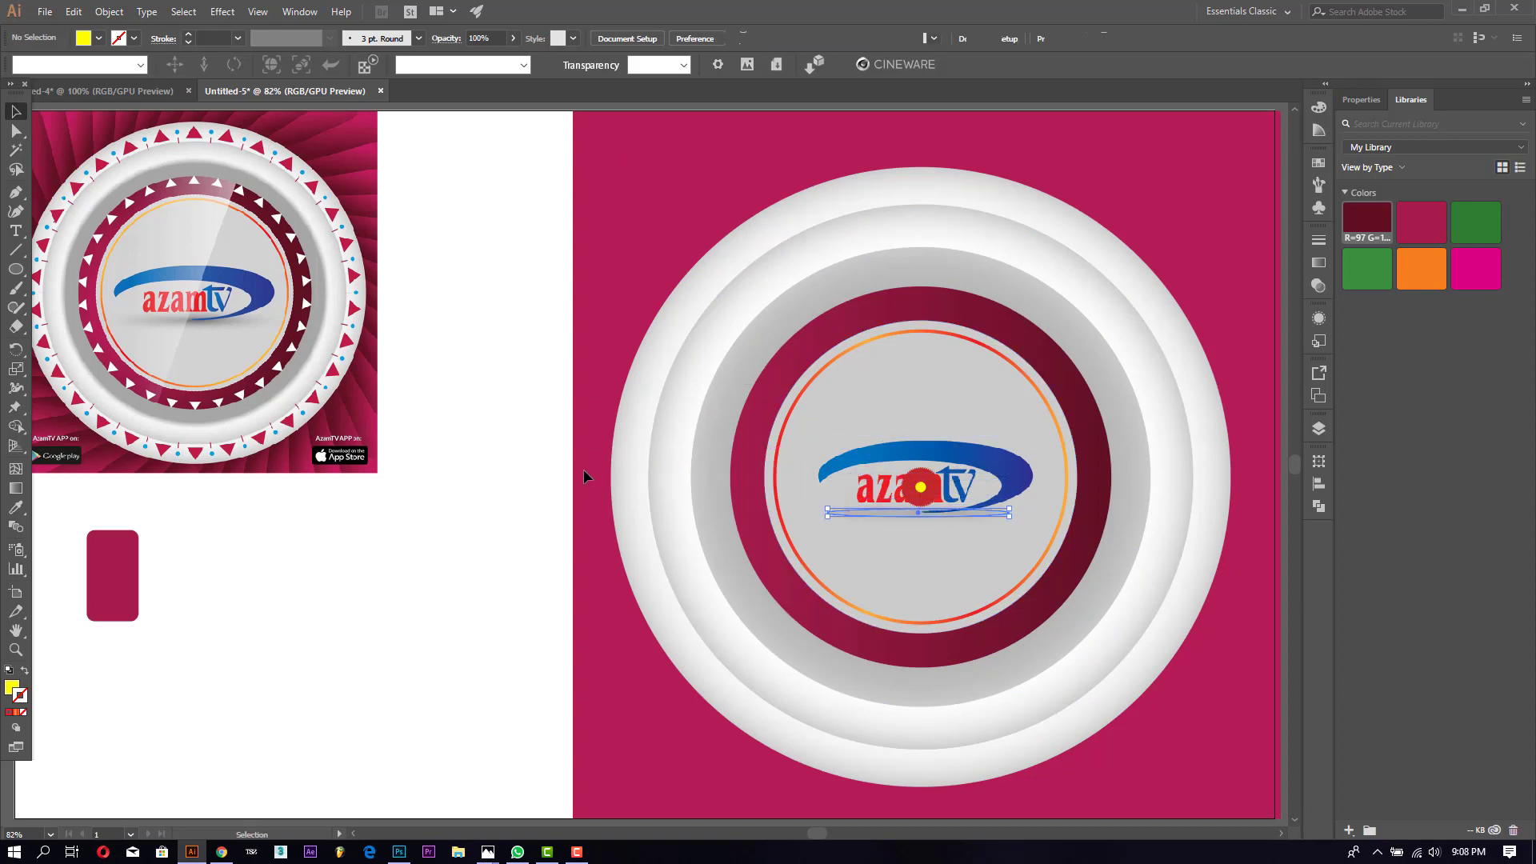
pyautogui.click(624, 470)
pyautogui.click(570, 359)
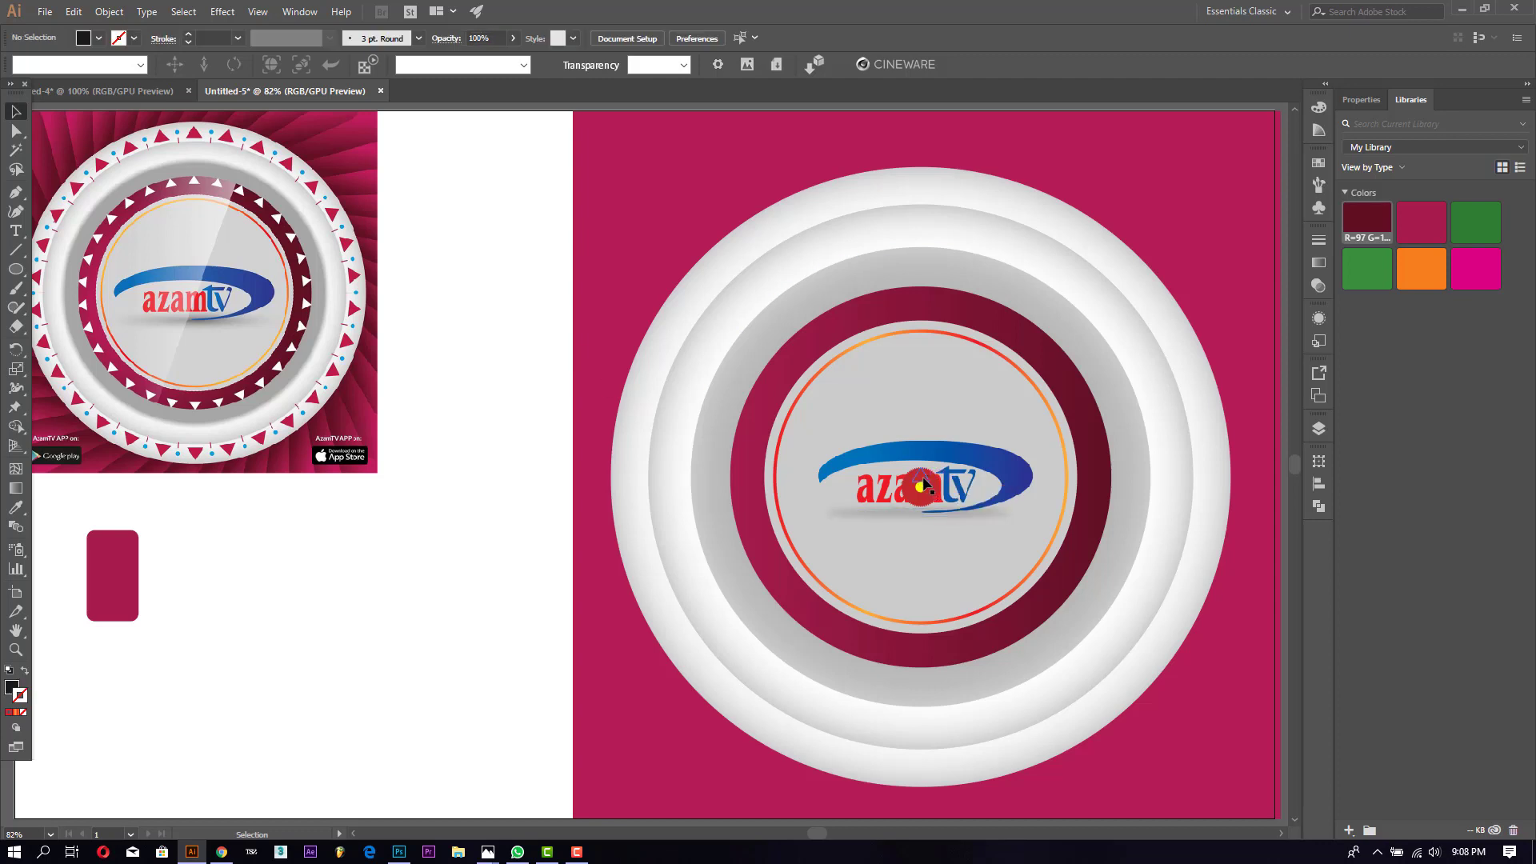
# Step: Change the starburst polygon's fill from red to white
pyautogui.click(921, 480)
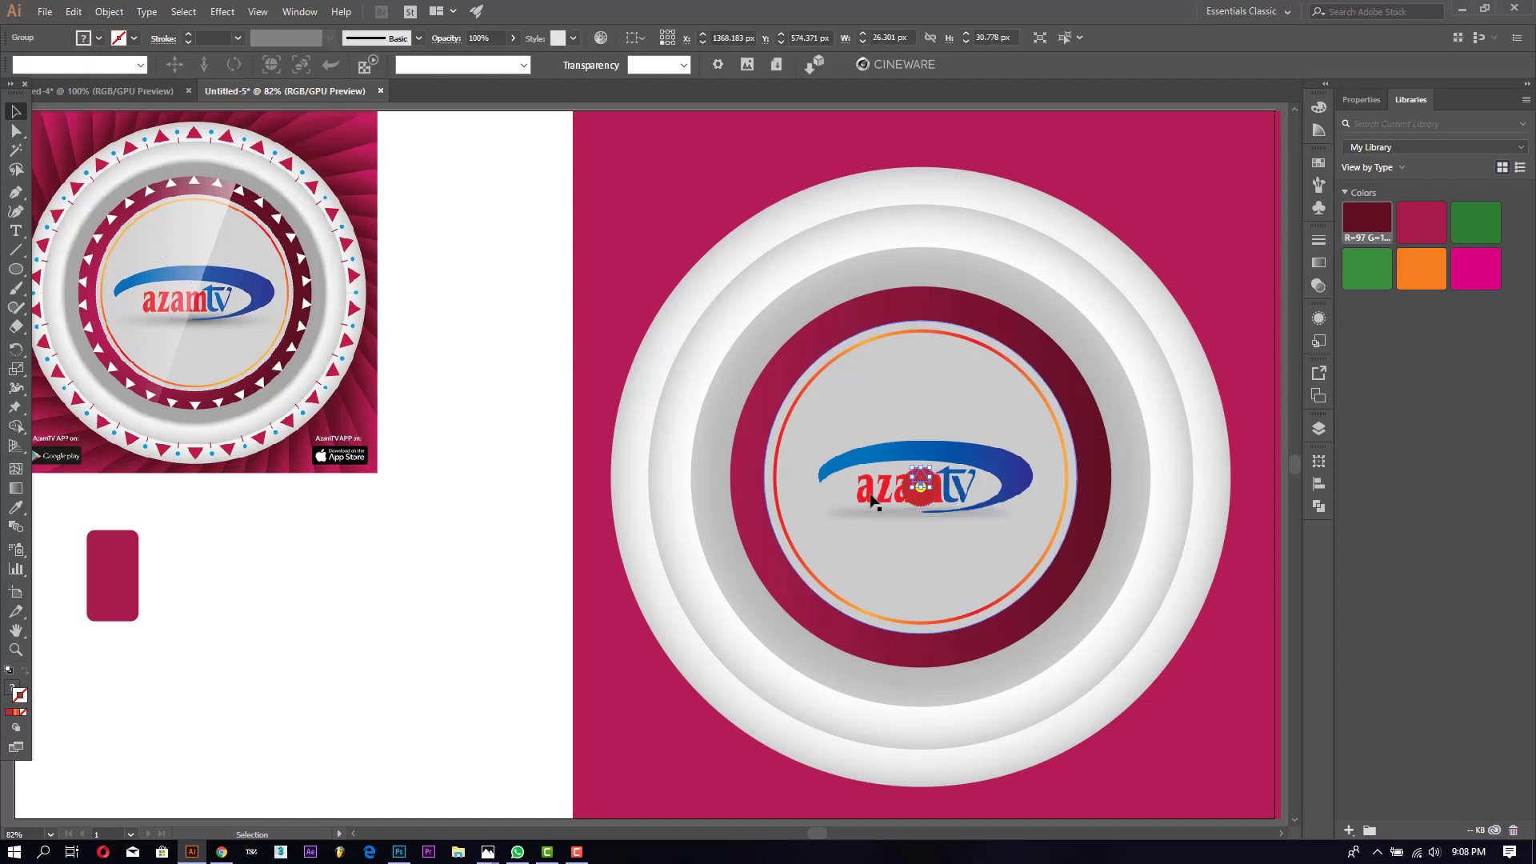
pyautogui.doubleClick(921, 482)
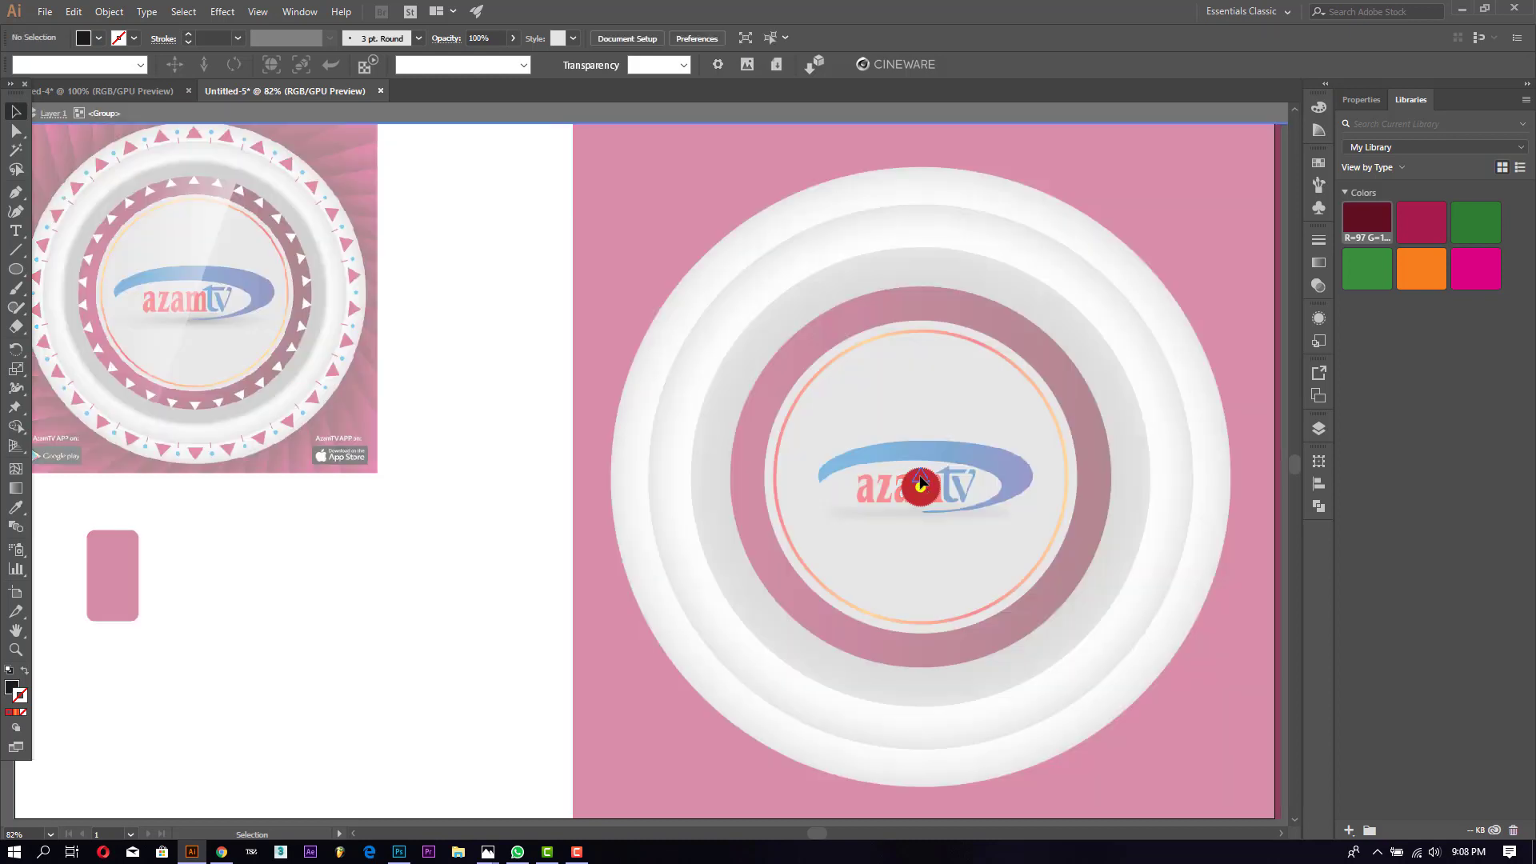
pyautogui.click(98, 38)
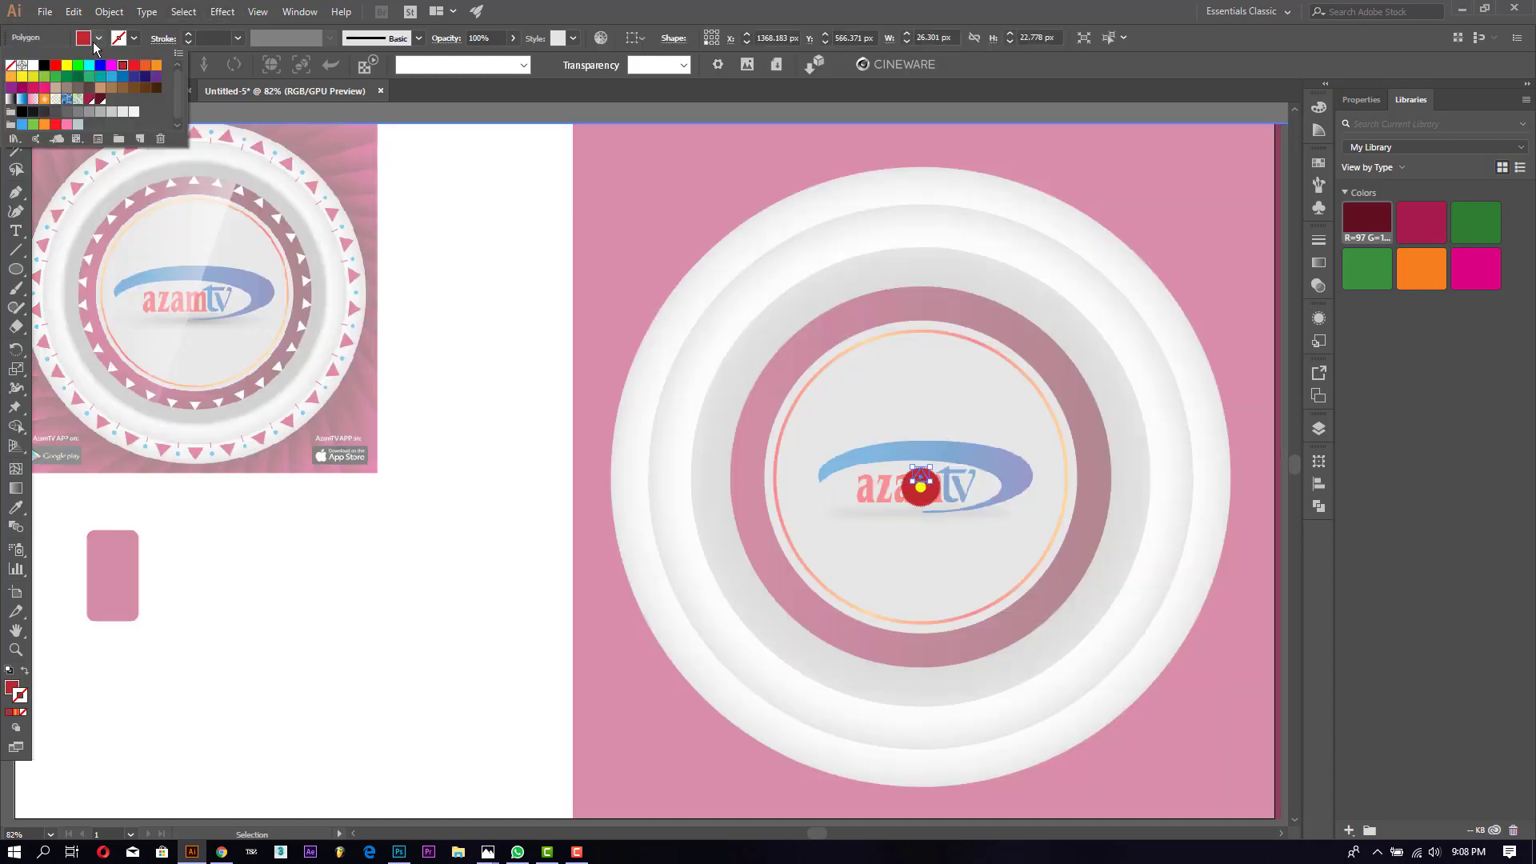
pyautogui.click(30, 67)
pyautogui.doubleClick(478, 367)
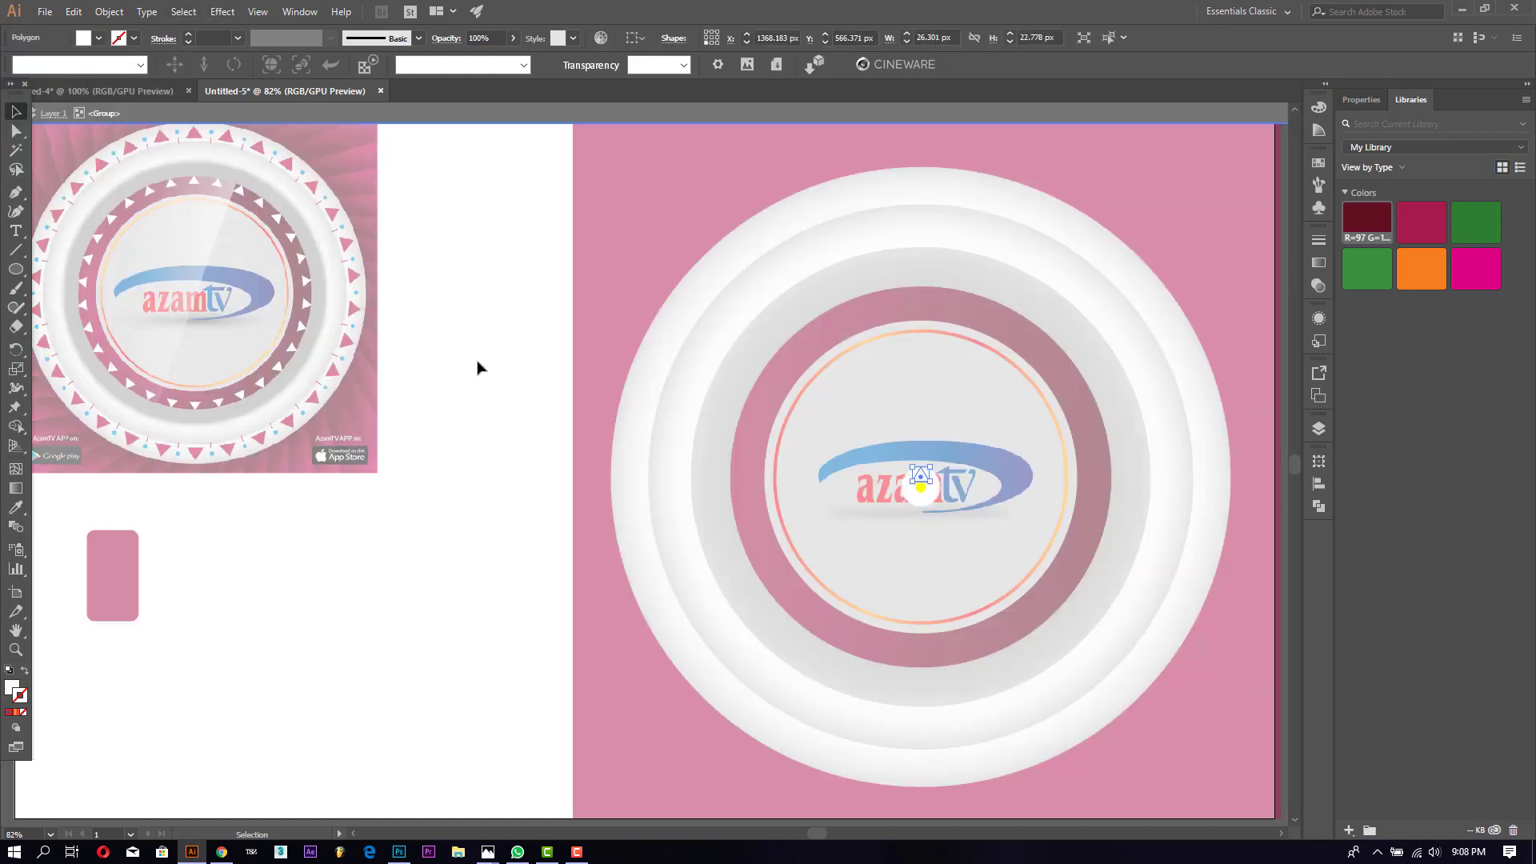
pyautogui.click(477, 368)
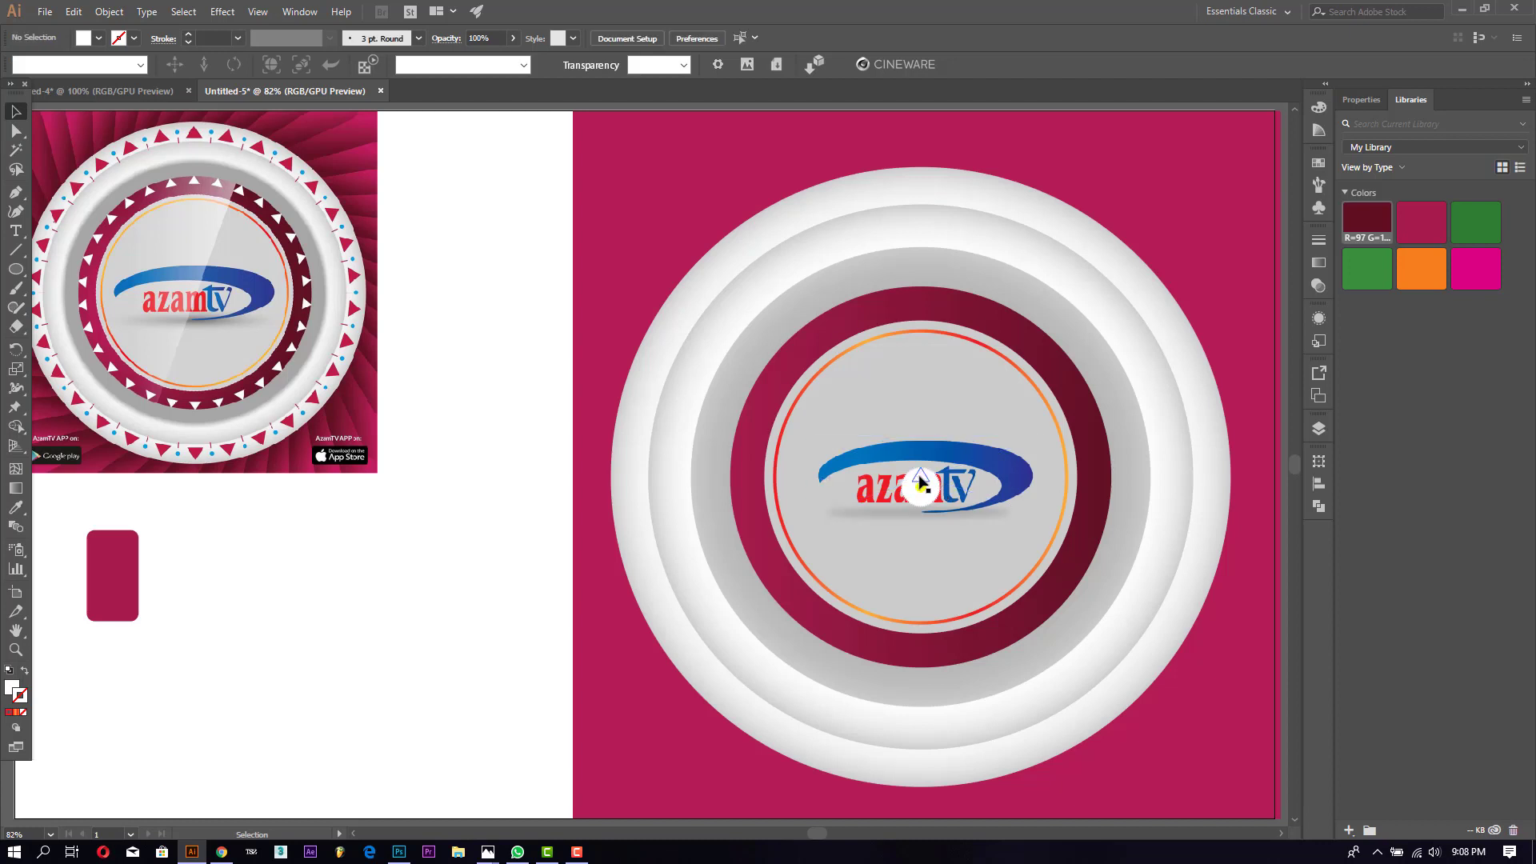
# Step: Isolate the badge group and select the small triangle in the logo
pyautogui.click(920, 480)
pyautogui.doubleClick(920, 480)
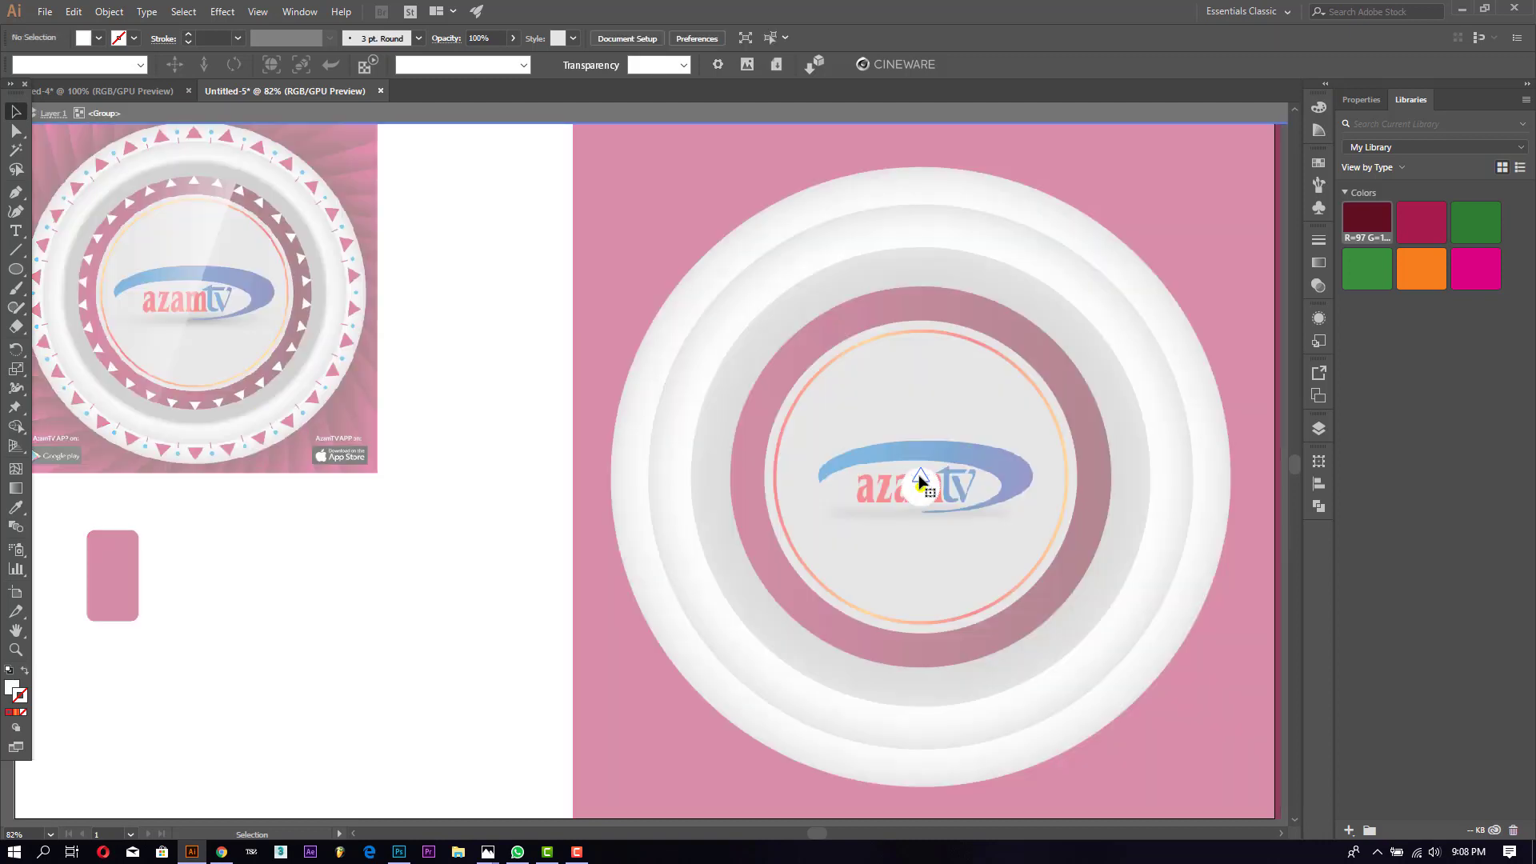
pyautogui.click(920, 478)
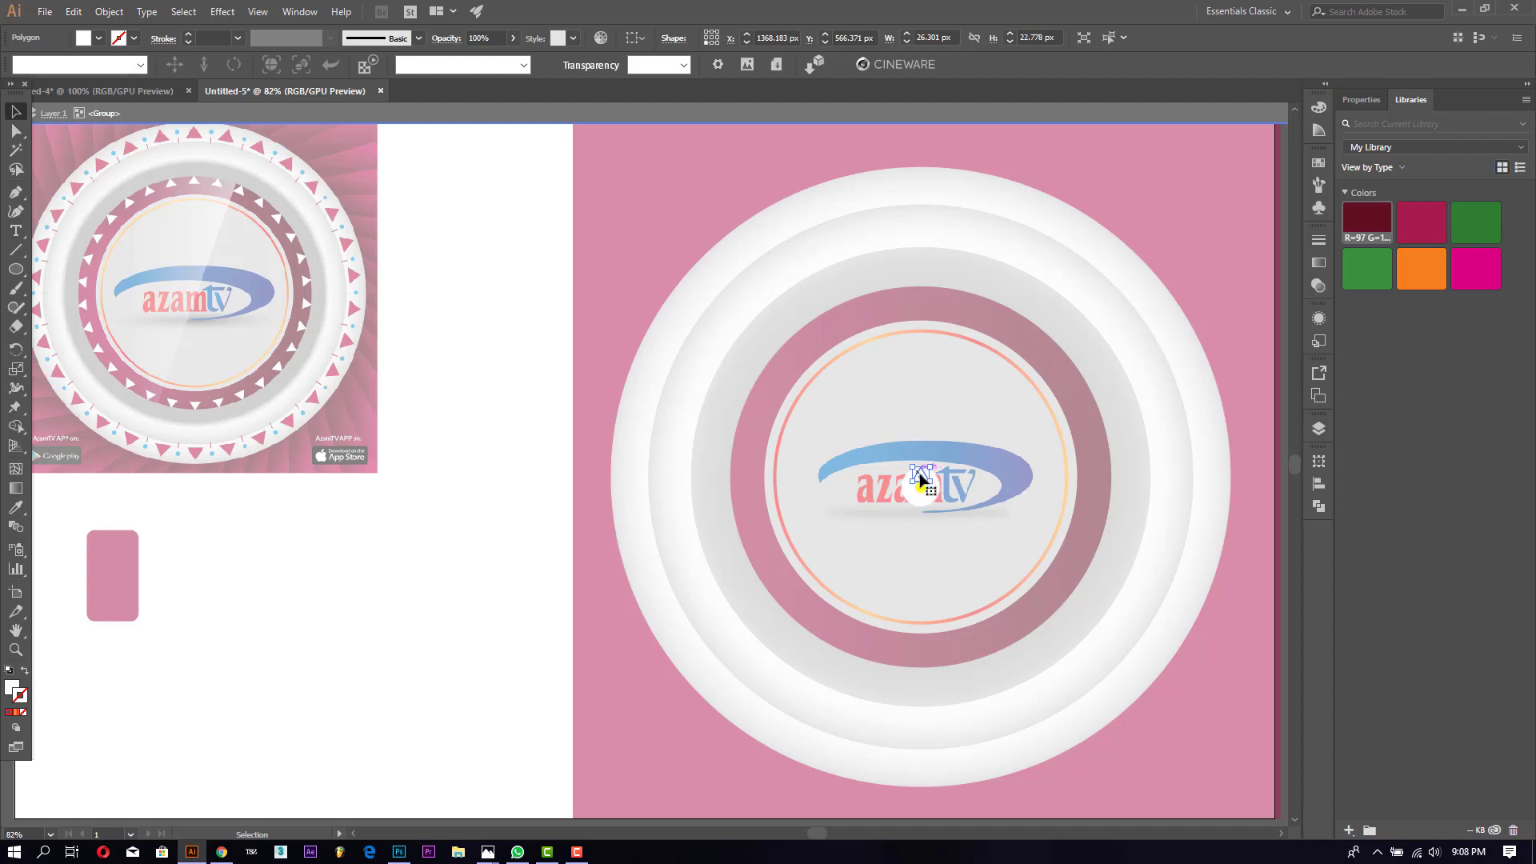
# Step: Move the small triangle up to the top edge of the dark ring and reselect its group
pyautogui.moveTo(920, 473); pyautogui.dragTo(919, 292)
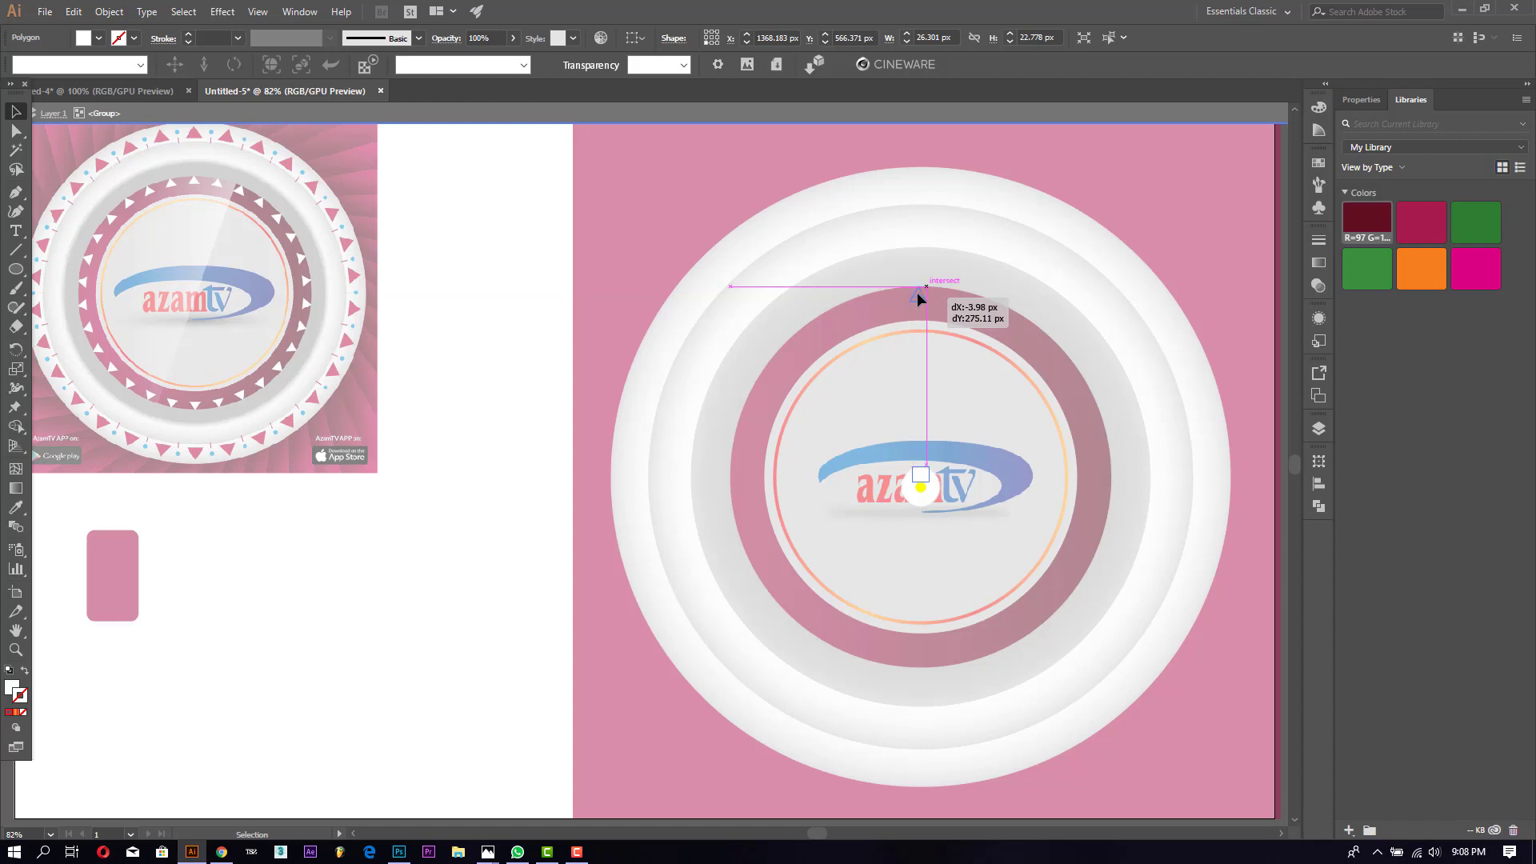
pyautogui.moveTo(919, 292); pyautogui.dragTo(911, 294)
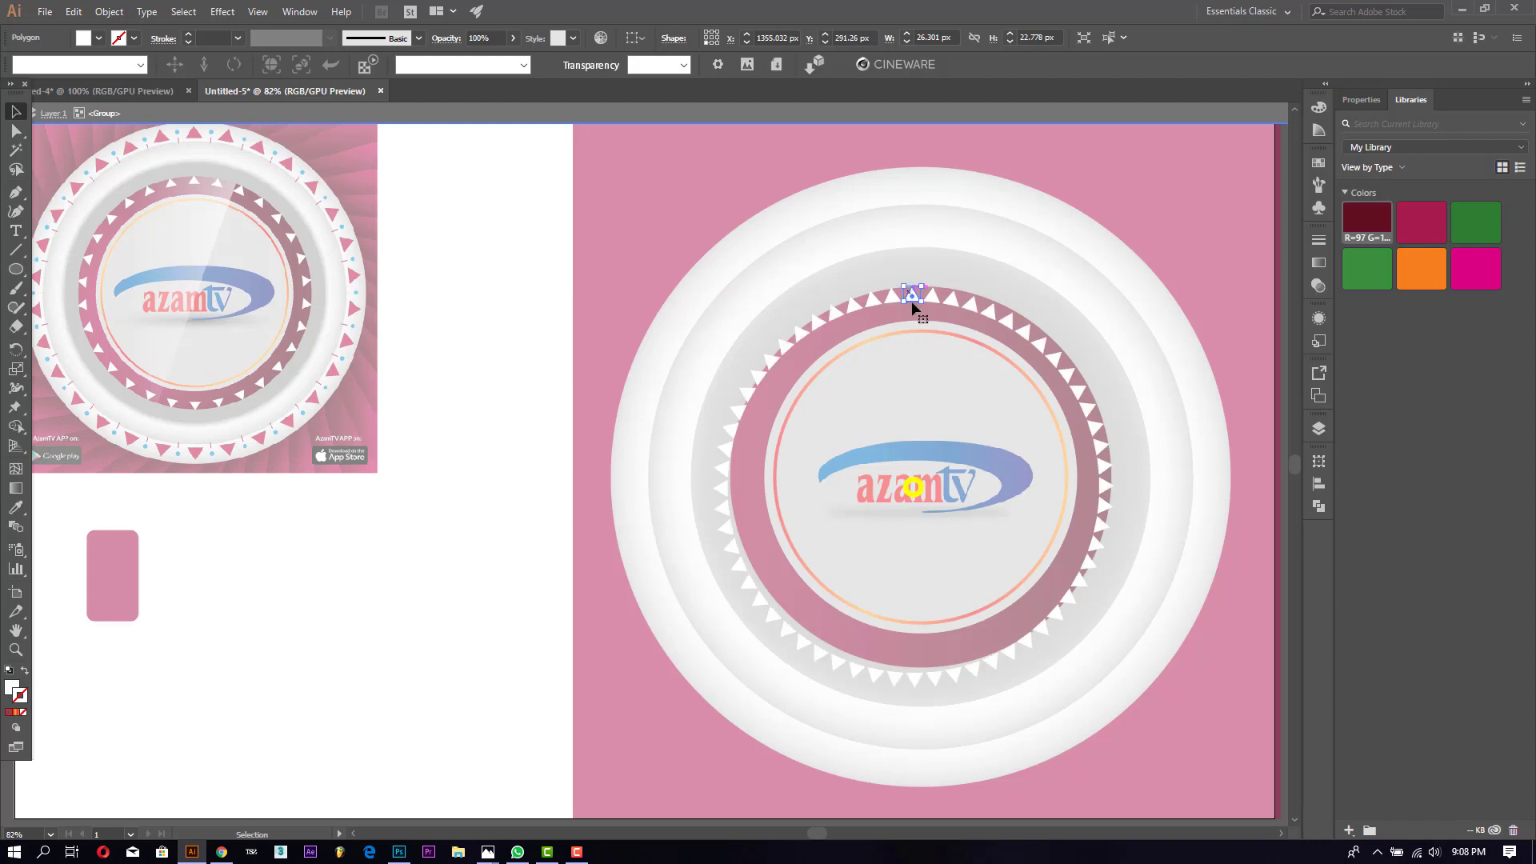
pyautogui.doubleClick(496, 472)
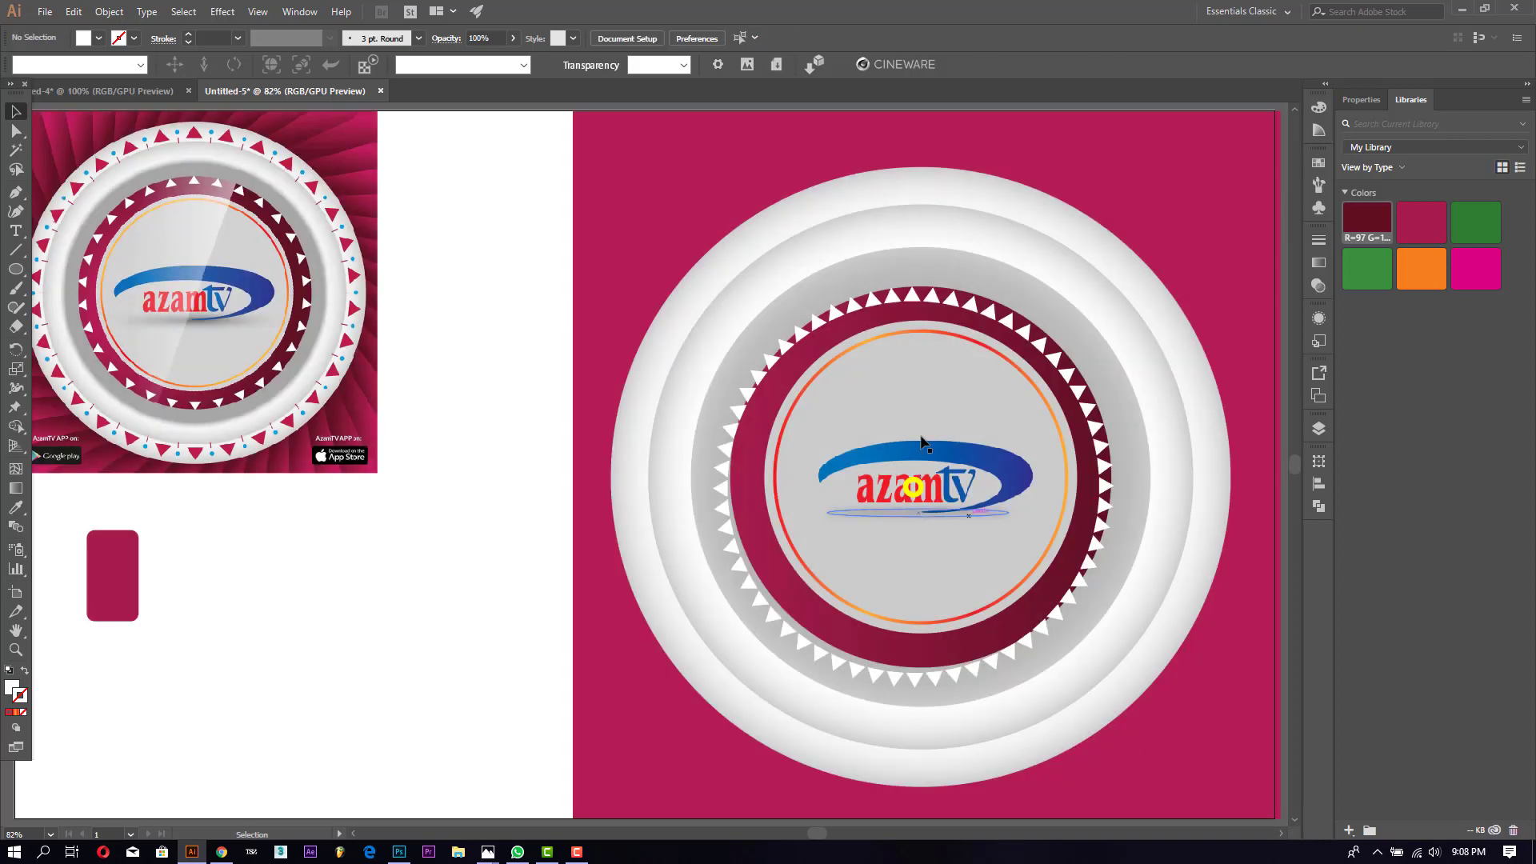
pyautogui.click(916, 304)
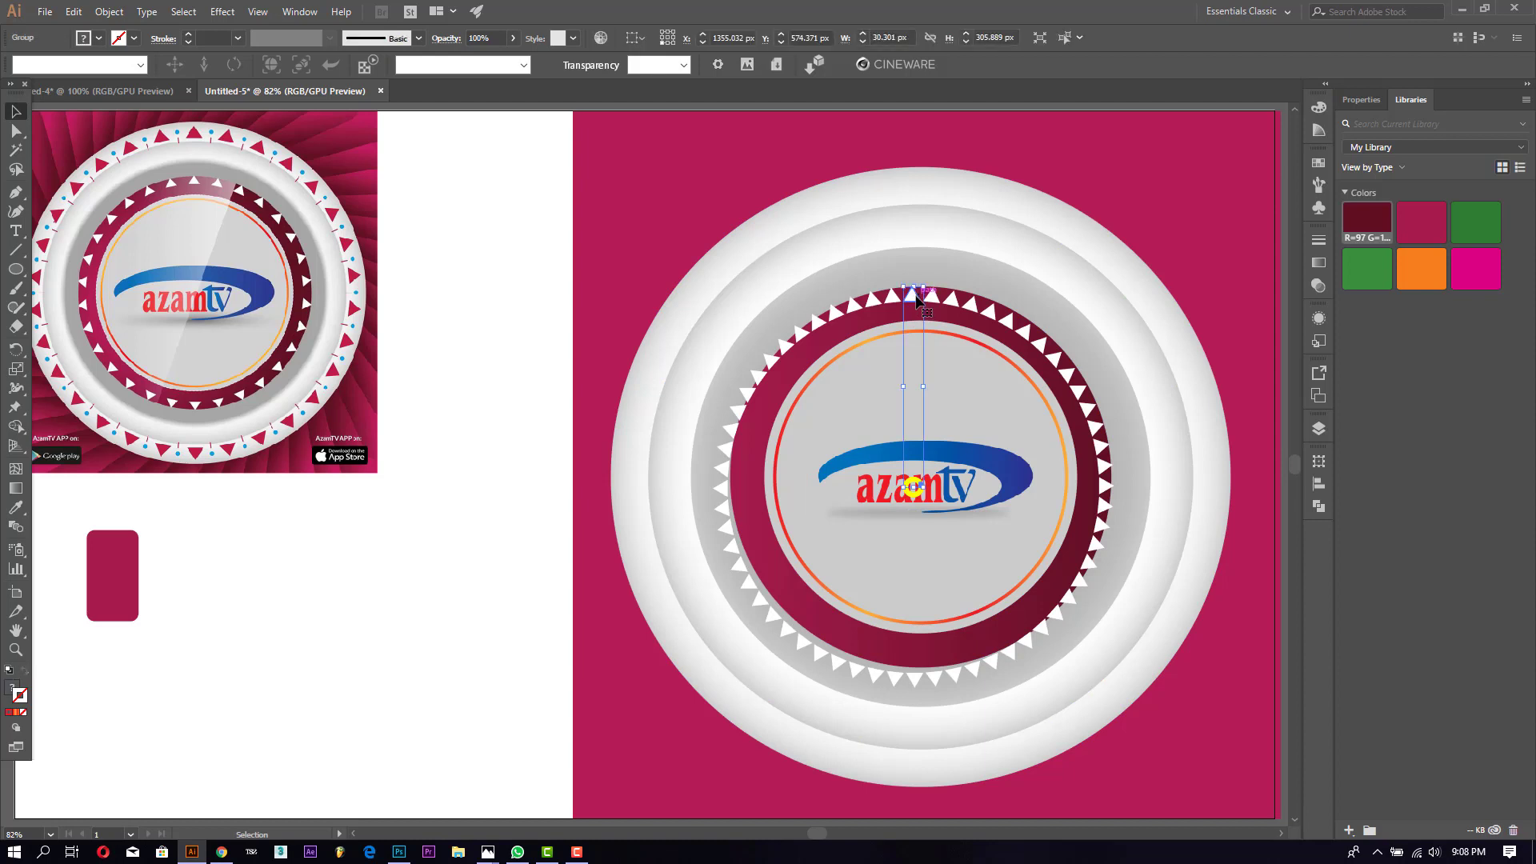
# Step: Nudge the triangle group up and right into position on the band
pyautogui.press('Up')
pyautogui.press('Up')
pyautogui.press('Up')
pyautogui.press('Up')
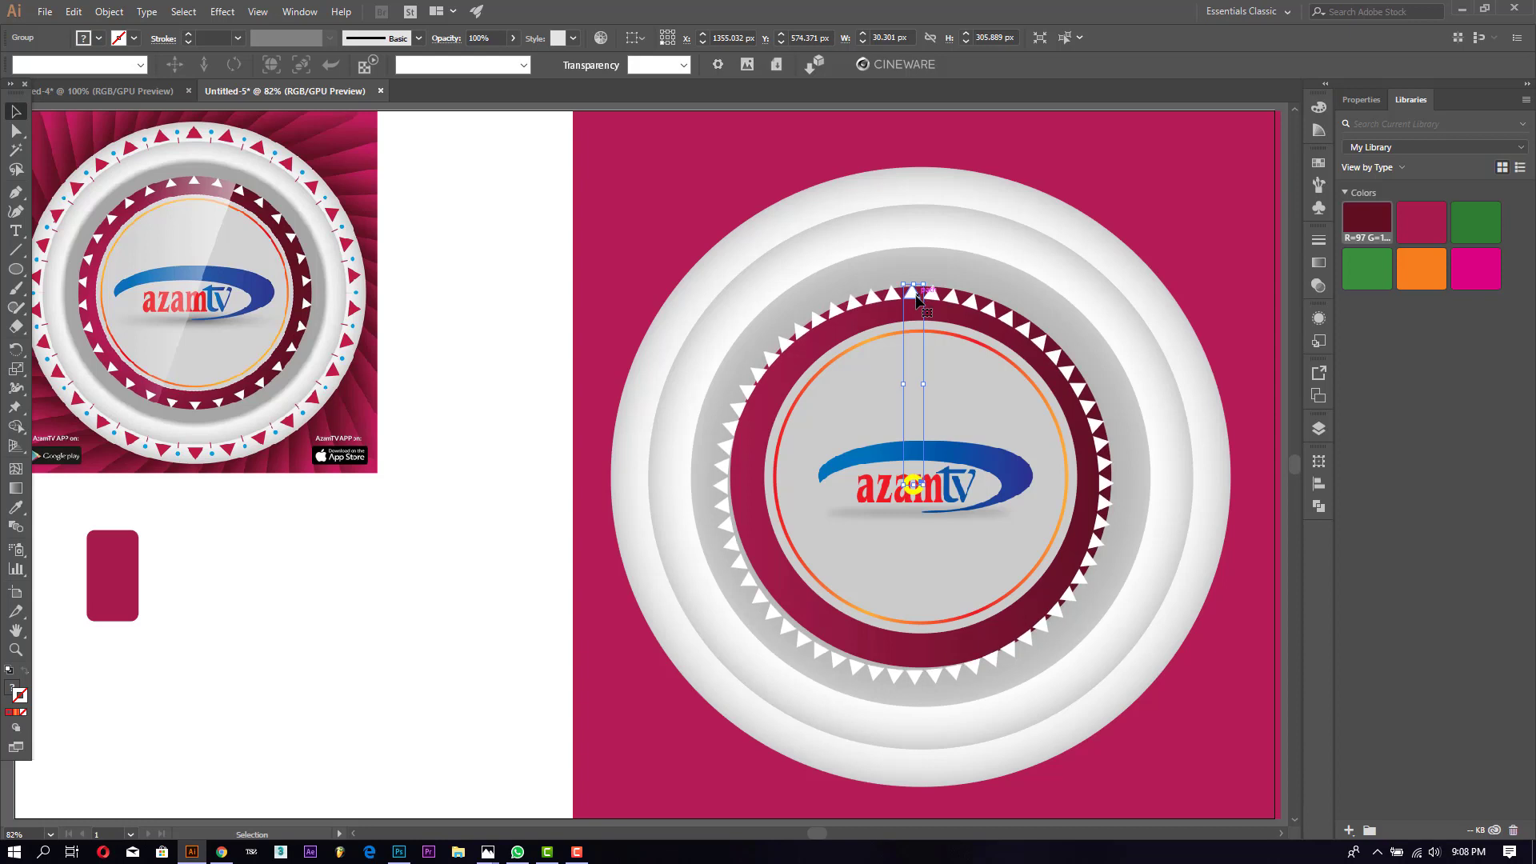
pyautogui.press('Up')
pyautogui.press('Up')
pyautogui.press('Up')
pyautogui.press('Up')
pyautogui.press('Right')
pyautogui.press('Right')
pyautogui.press('Right')
pyautogui.press('Right')
pyautogui.press('Right')
pyautogui.press('Right')
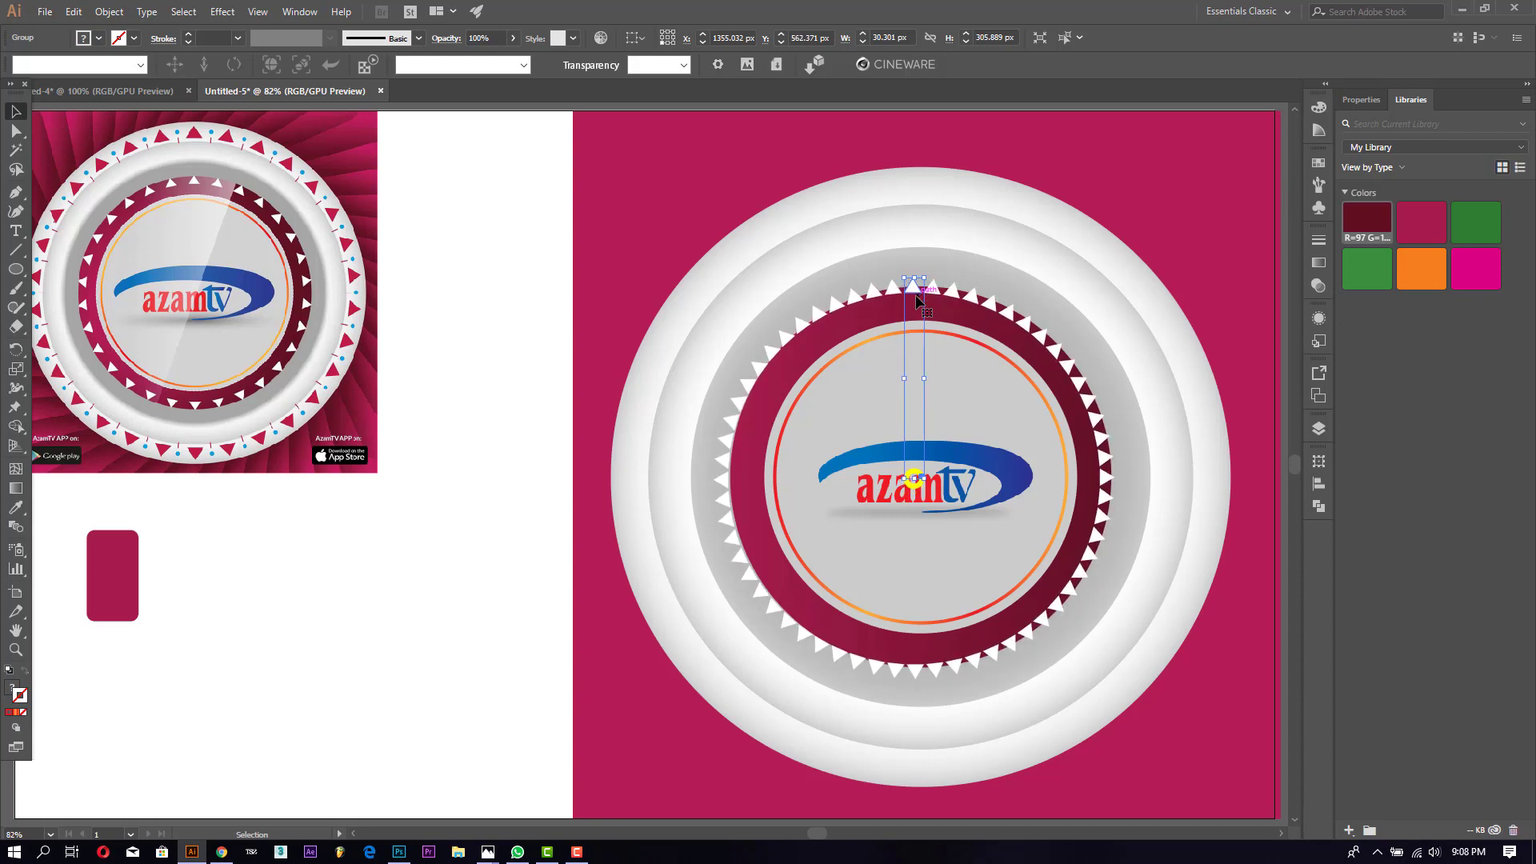
pyautogui.press('Up')
pyautogui.press('Up')
pyautogui.press('Up')
pyautogui.press('Up')
pyautogui.press('Up')
pyautogui.press('Up')
pyautogui.press('Right')
pyautogui.press('Down')
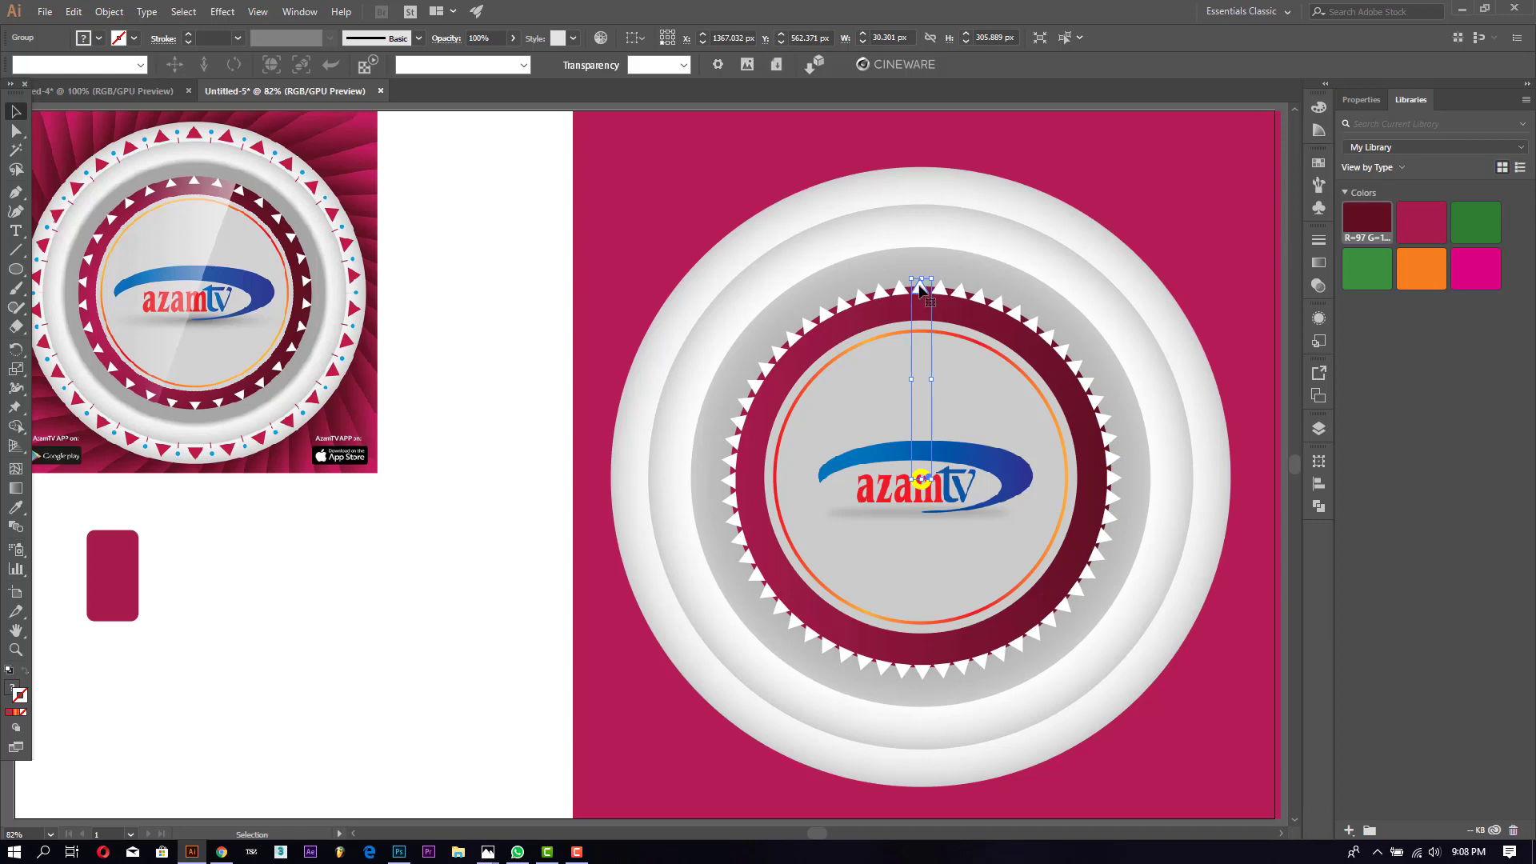
# Step: Inside the group, nudge the top triangle down then up to fit the ring, and reselect the group
pyautogui.doubleClick(918, 288)
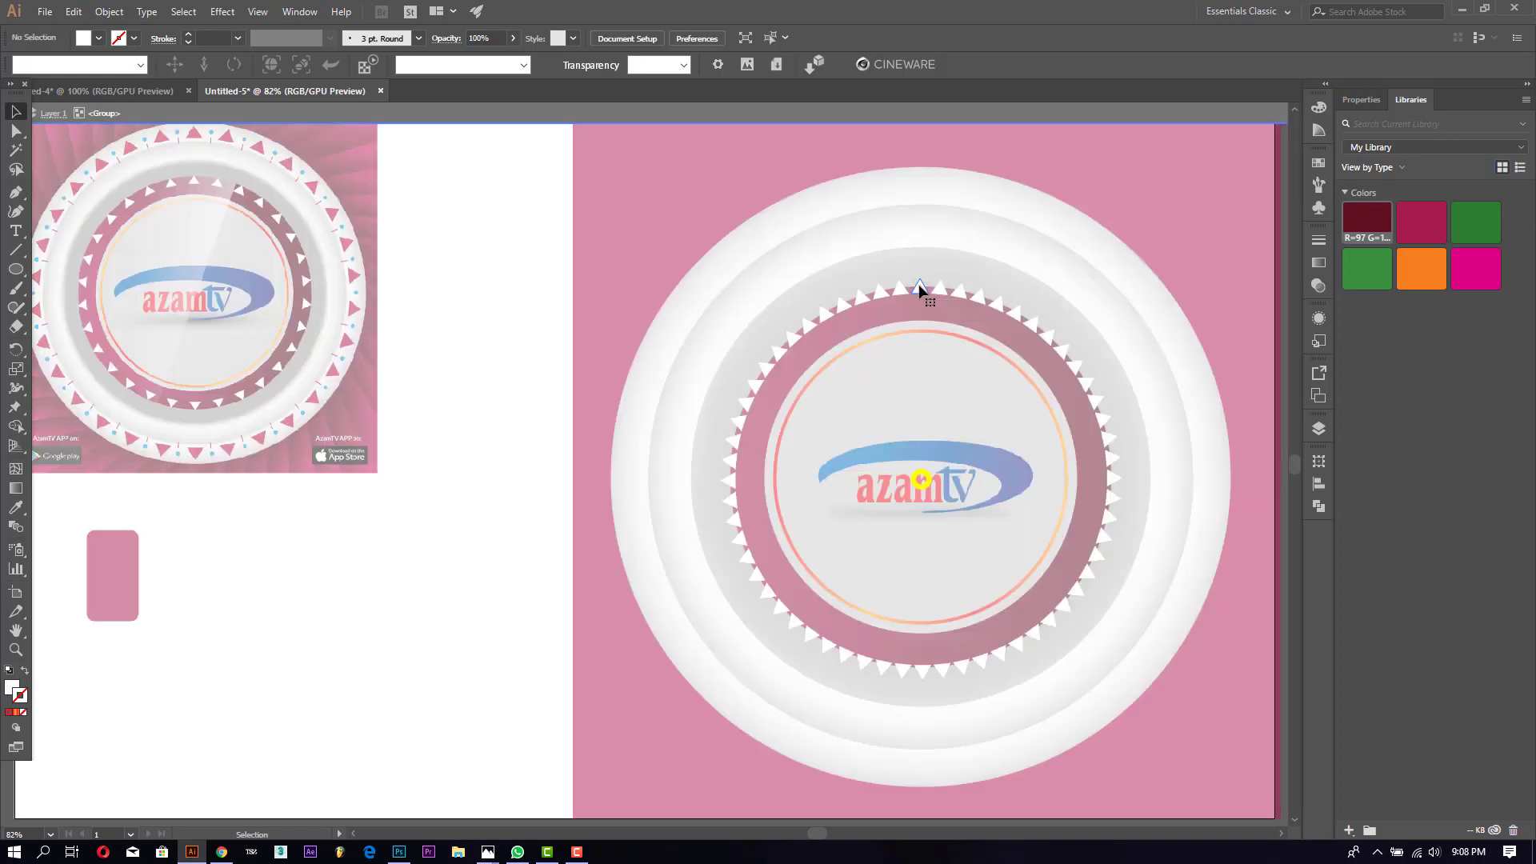
pyautogui.click(918, 288)
pyautogui.press('Down')
pyautogui.press('Down')
pyautogui.press('Down')
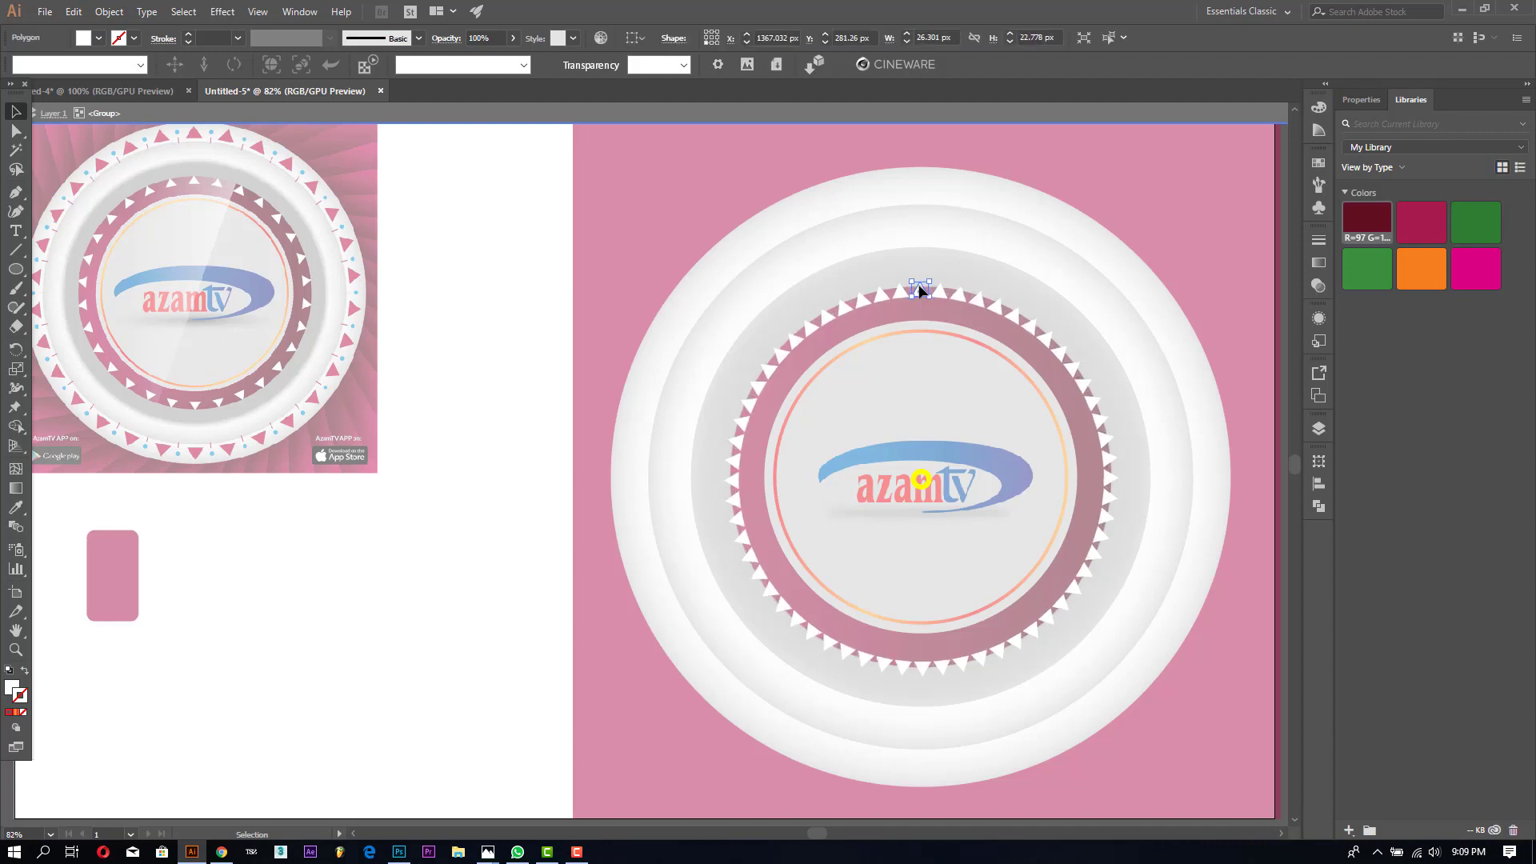
pyautogui.press('Down')
pyautogui.press('Down')
pyautogui.press('Down')
pyautogui.press('Down')
pyautogui.press('Down')
pyautogui.press('Down')
pyautogui.press('Down')
pyautogui.press('Down')
pyautogui.press('Down')
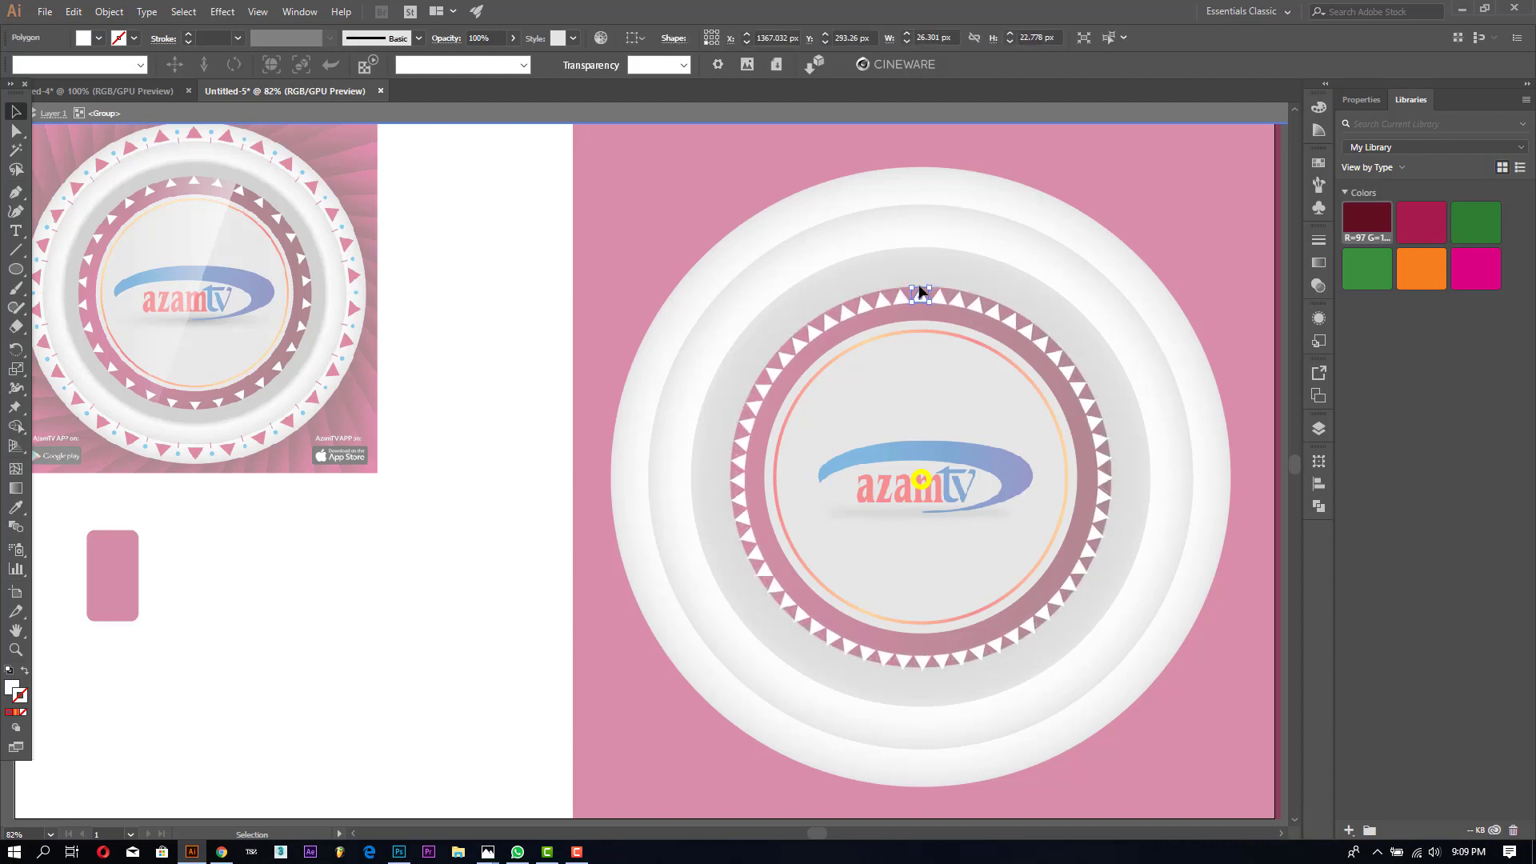
pyautogui.press('Down')
pyautogui.press('Down')
pyautogui.press('Down')
pyautogui.press('Down')
pyautogui.press('Down')
pyautogui.press('Down')
pyautogui.press('Down')
pyautogui.press('Down')
pyautogui.press('Down')
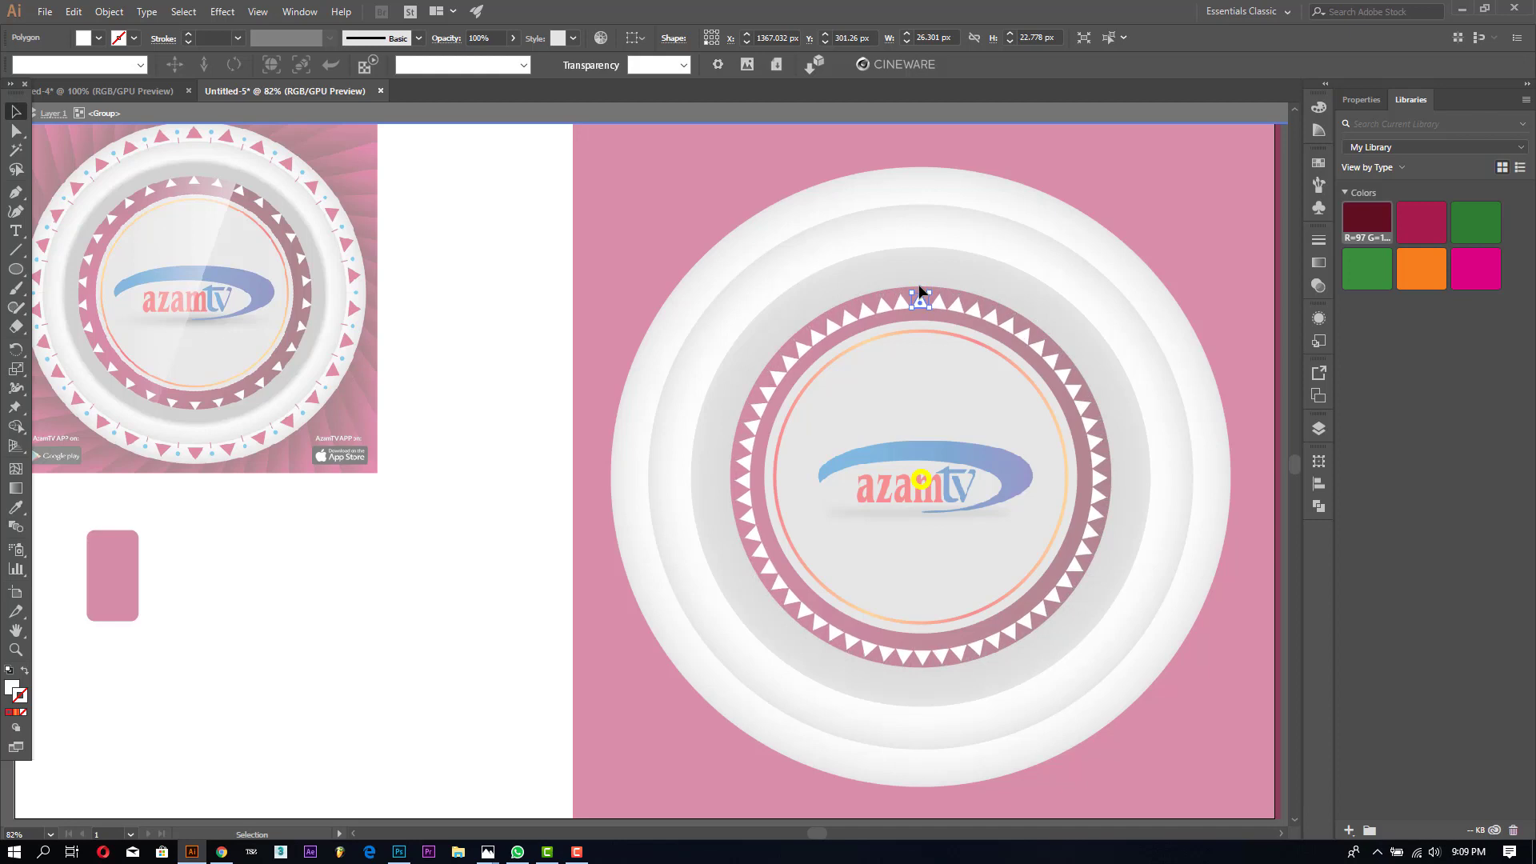
pyautogui.press('Up')
pyautogui.press('Up')
pyautogui.press('Up')
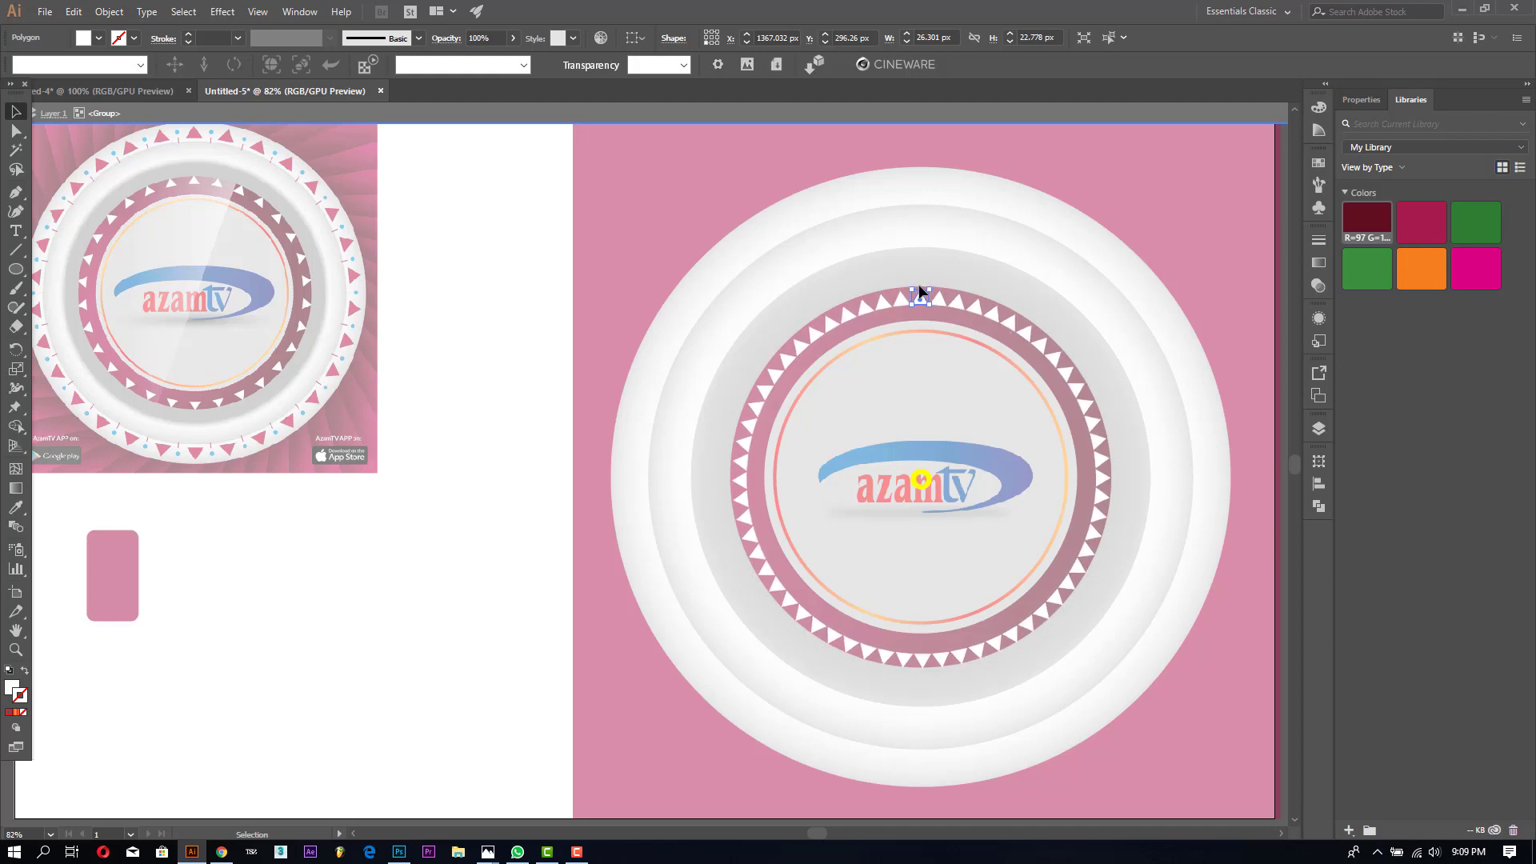
pyautogui.press('Up')
pyautogui.press('Up')
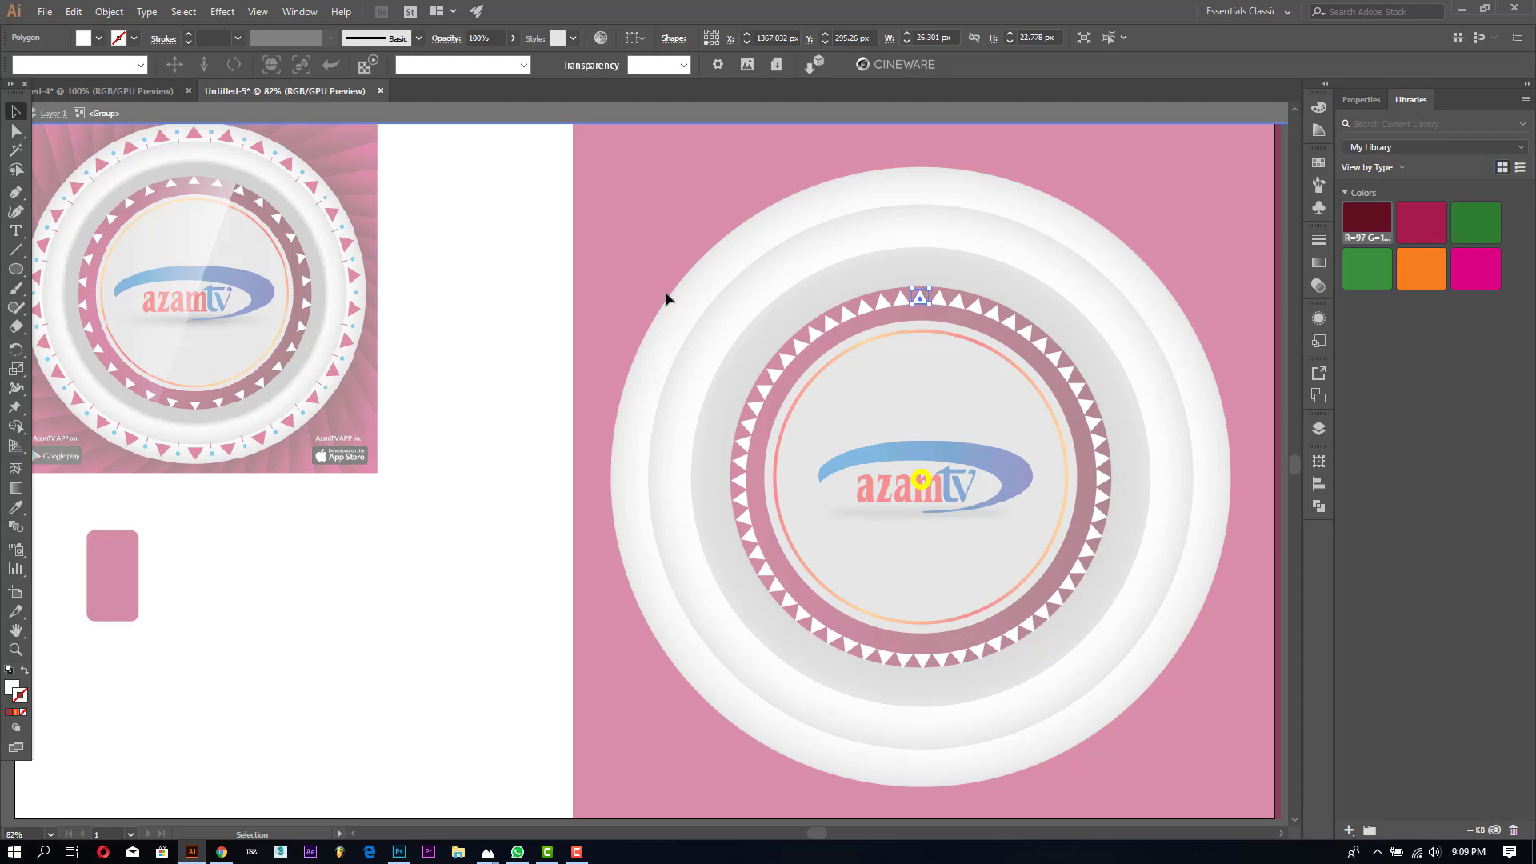
pyautogui.doubleClick(432, 370)
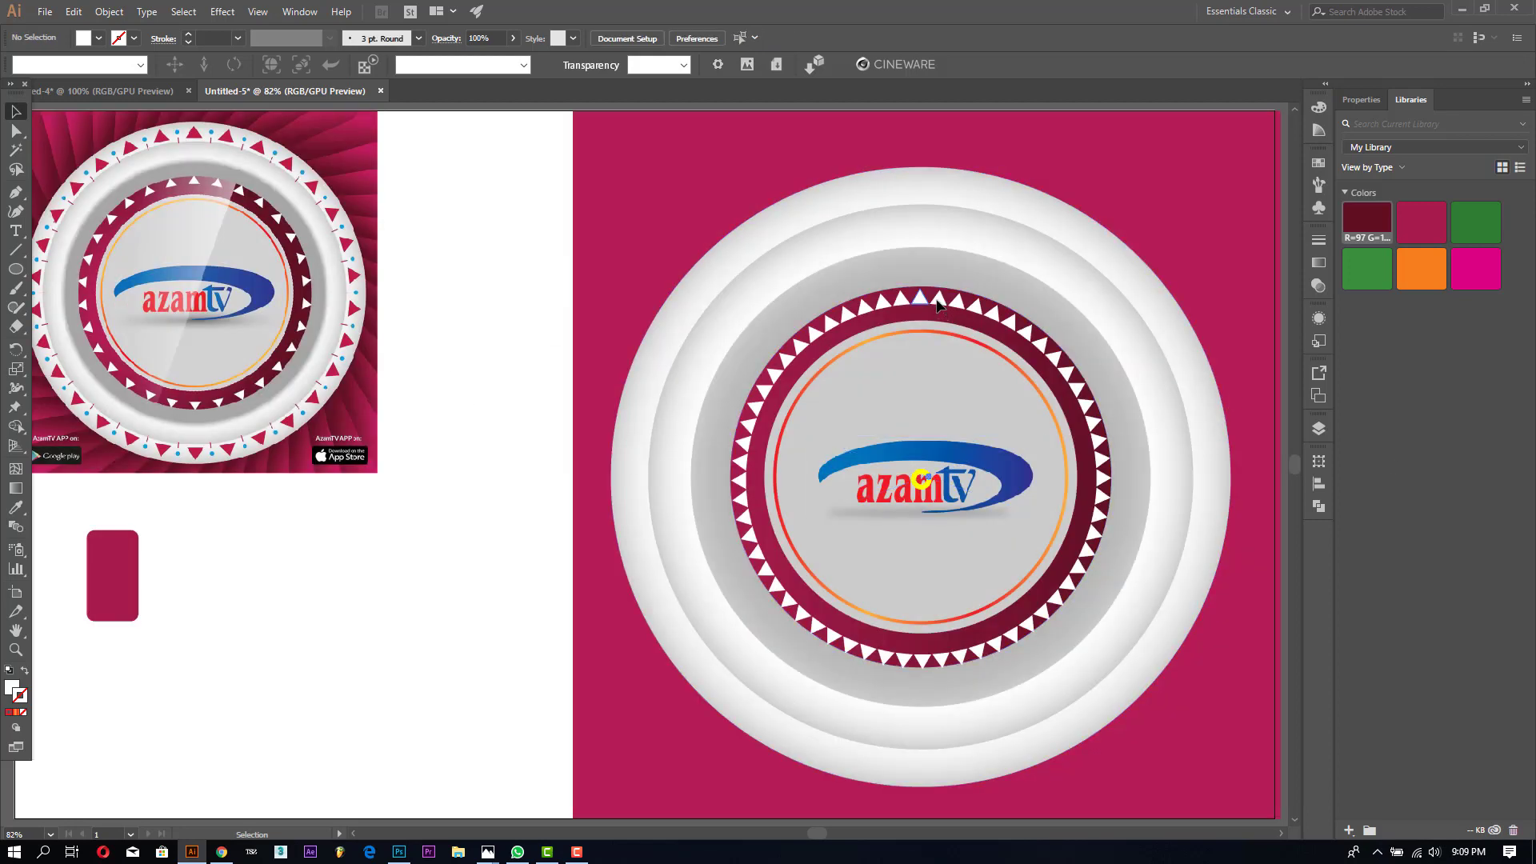
pyautogui.click(939, 305)
# Step: Open the group's Transform effect and preview a 360/30 (12°) rotation angle
pyautogui.click(1319, 319)
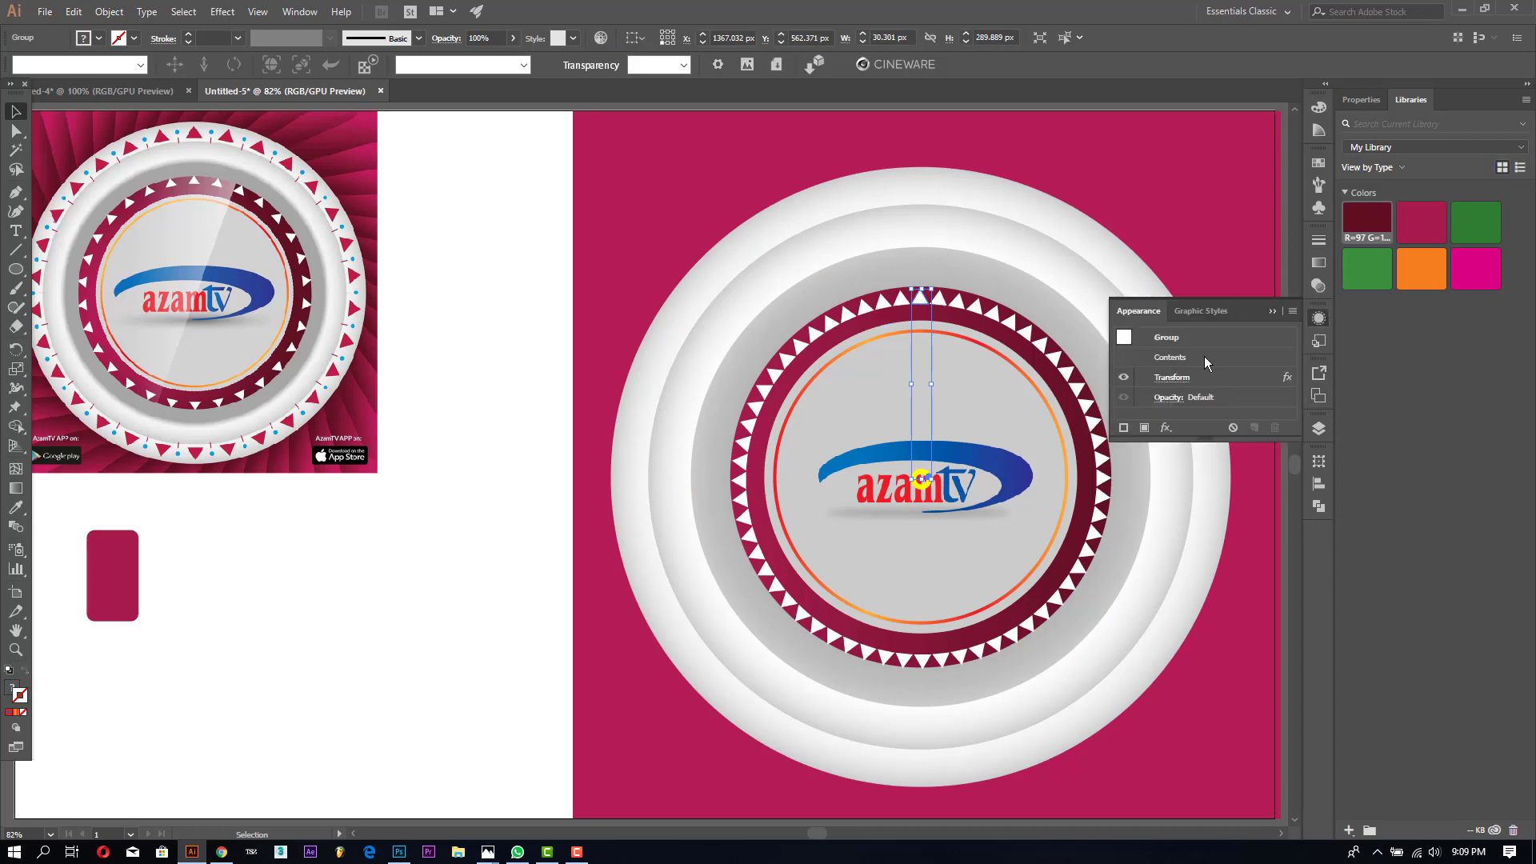
pyautogui.click(1172, 378)
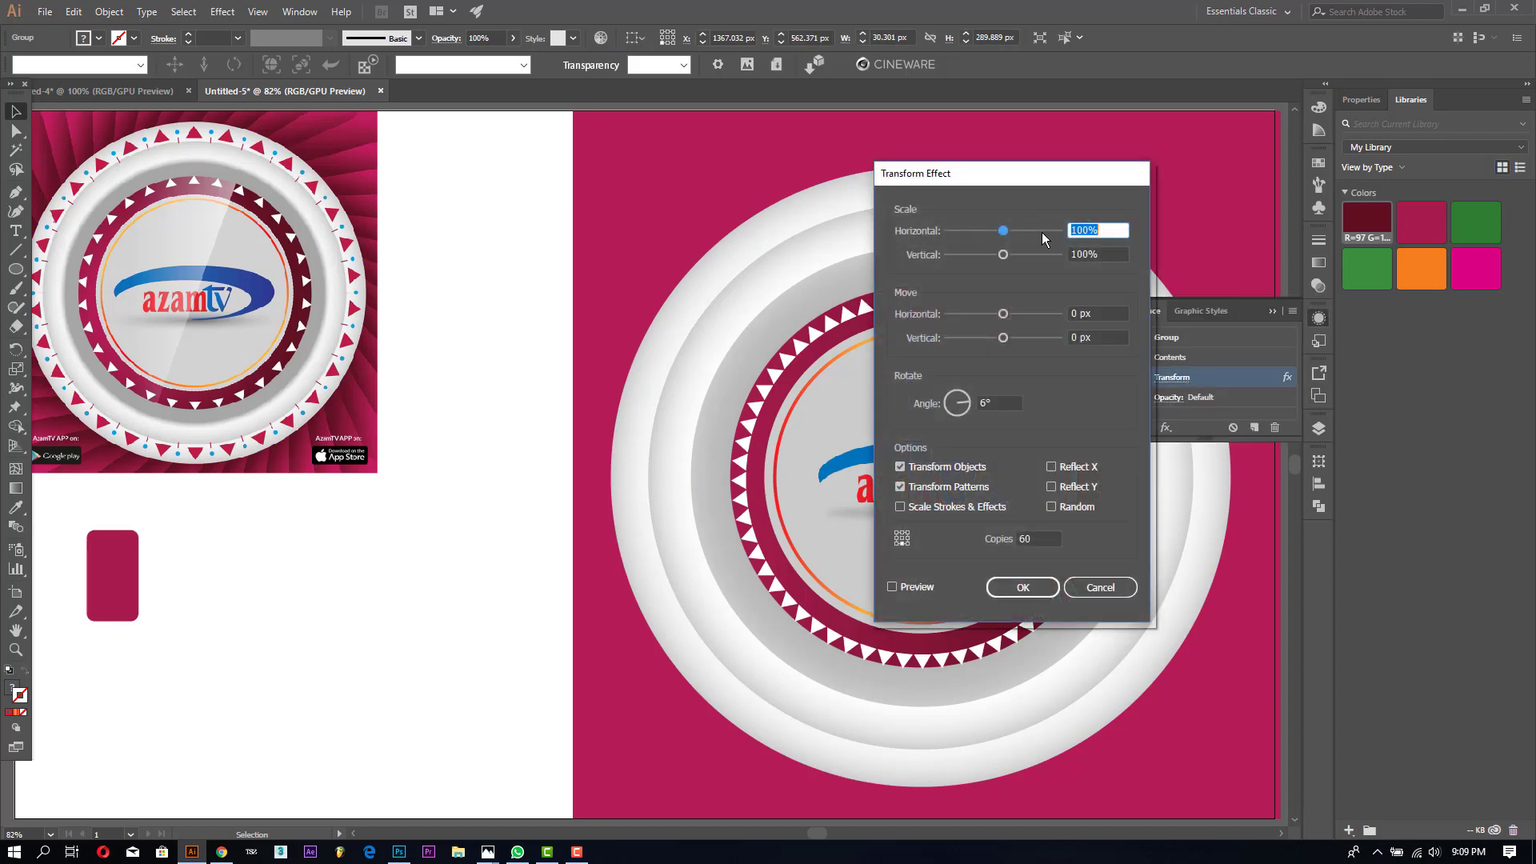
pyautogui.moveTo(1007, 179); pyautogui.dragTo(422, 94)
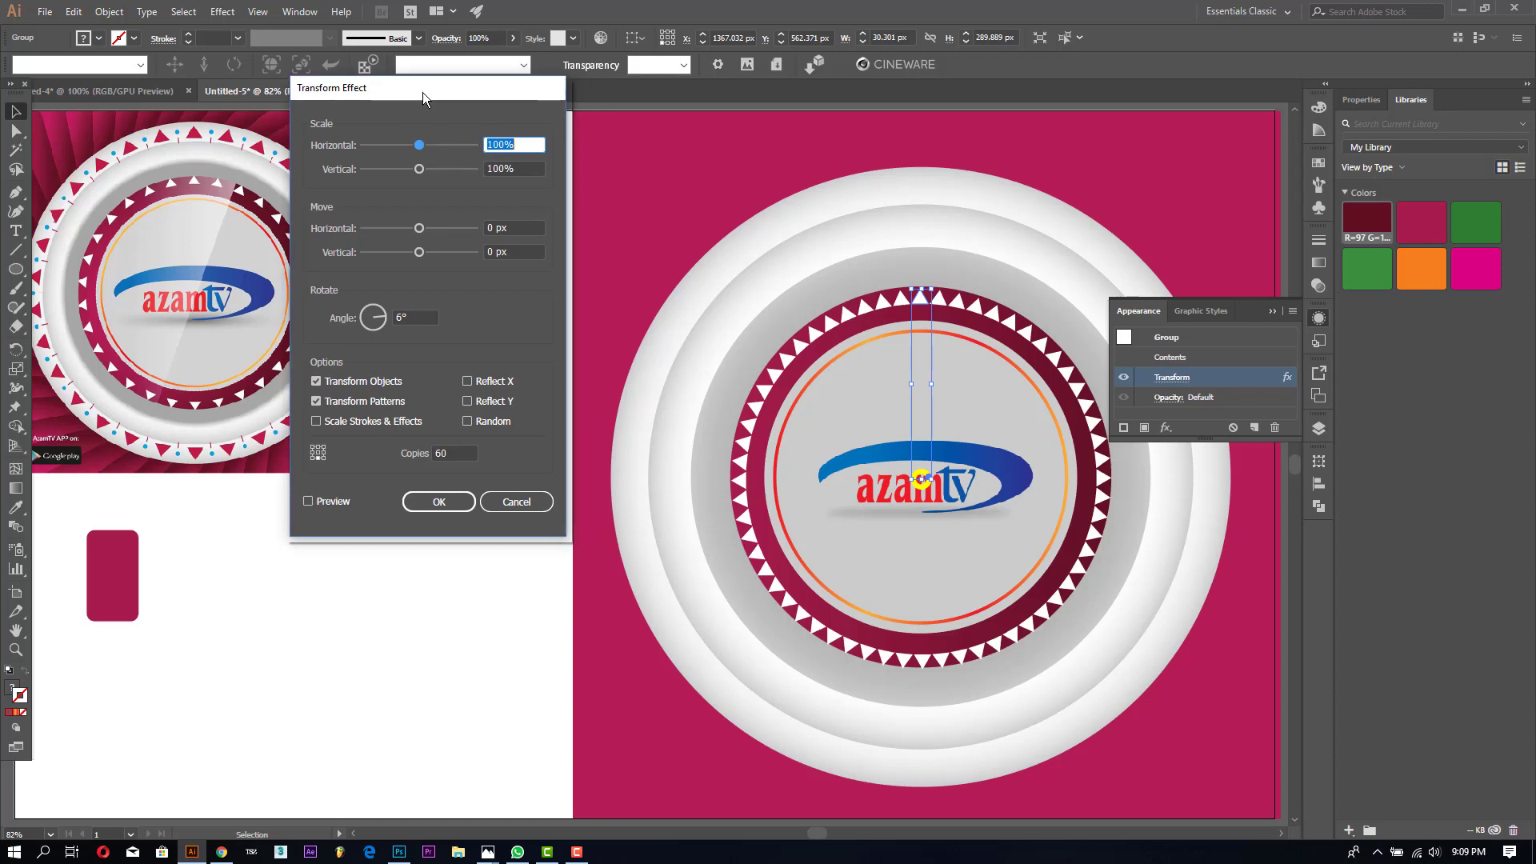
pyautogui.doubleClick(456, 451)
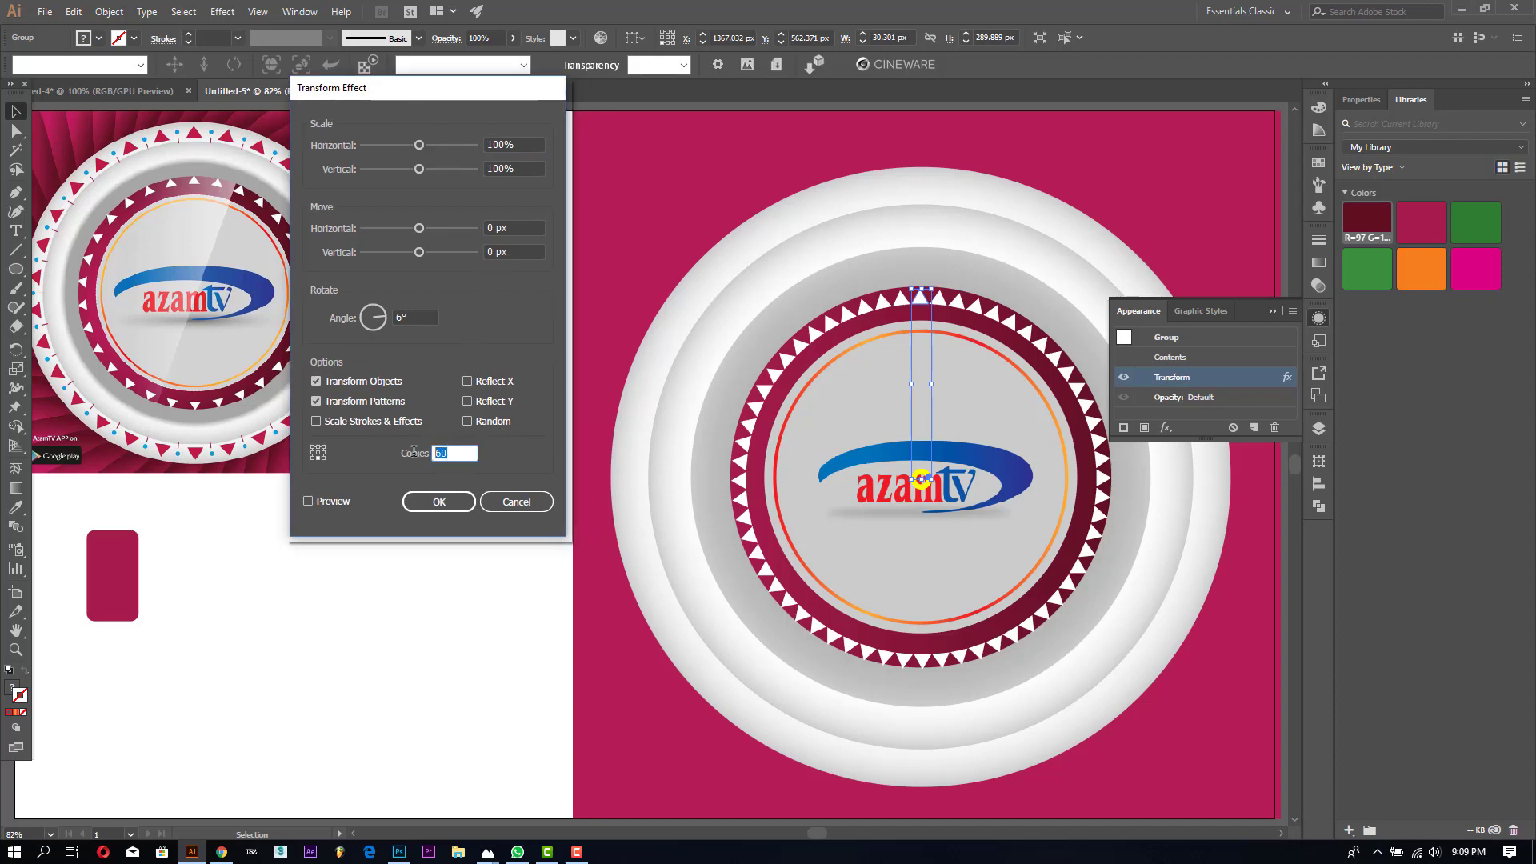
pyautogui.write('3')
pyautogui.click(421, 318)
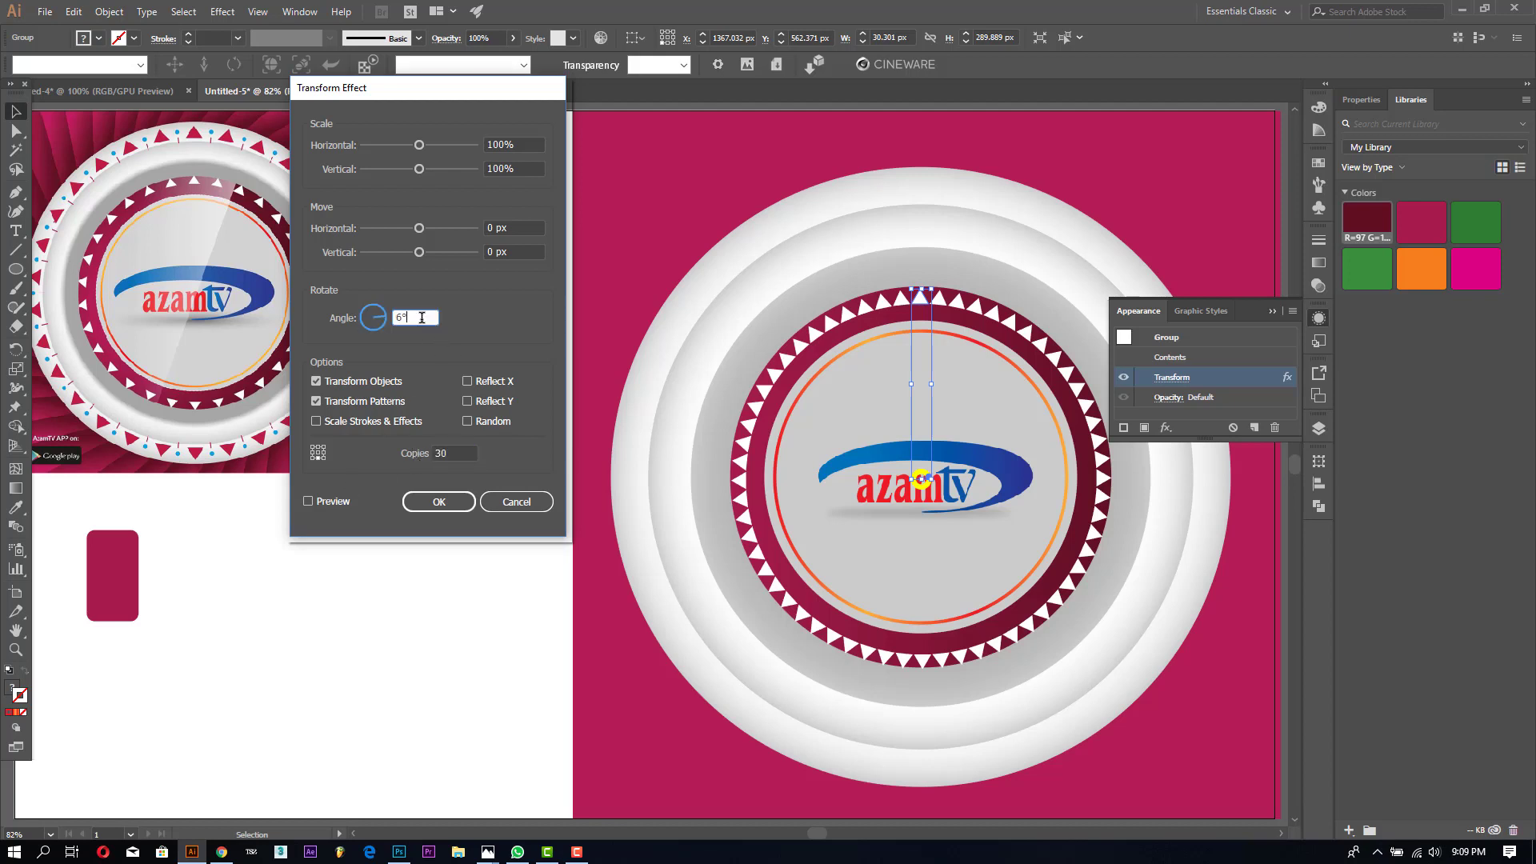
pyautogui.click(312, 501)
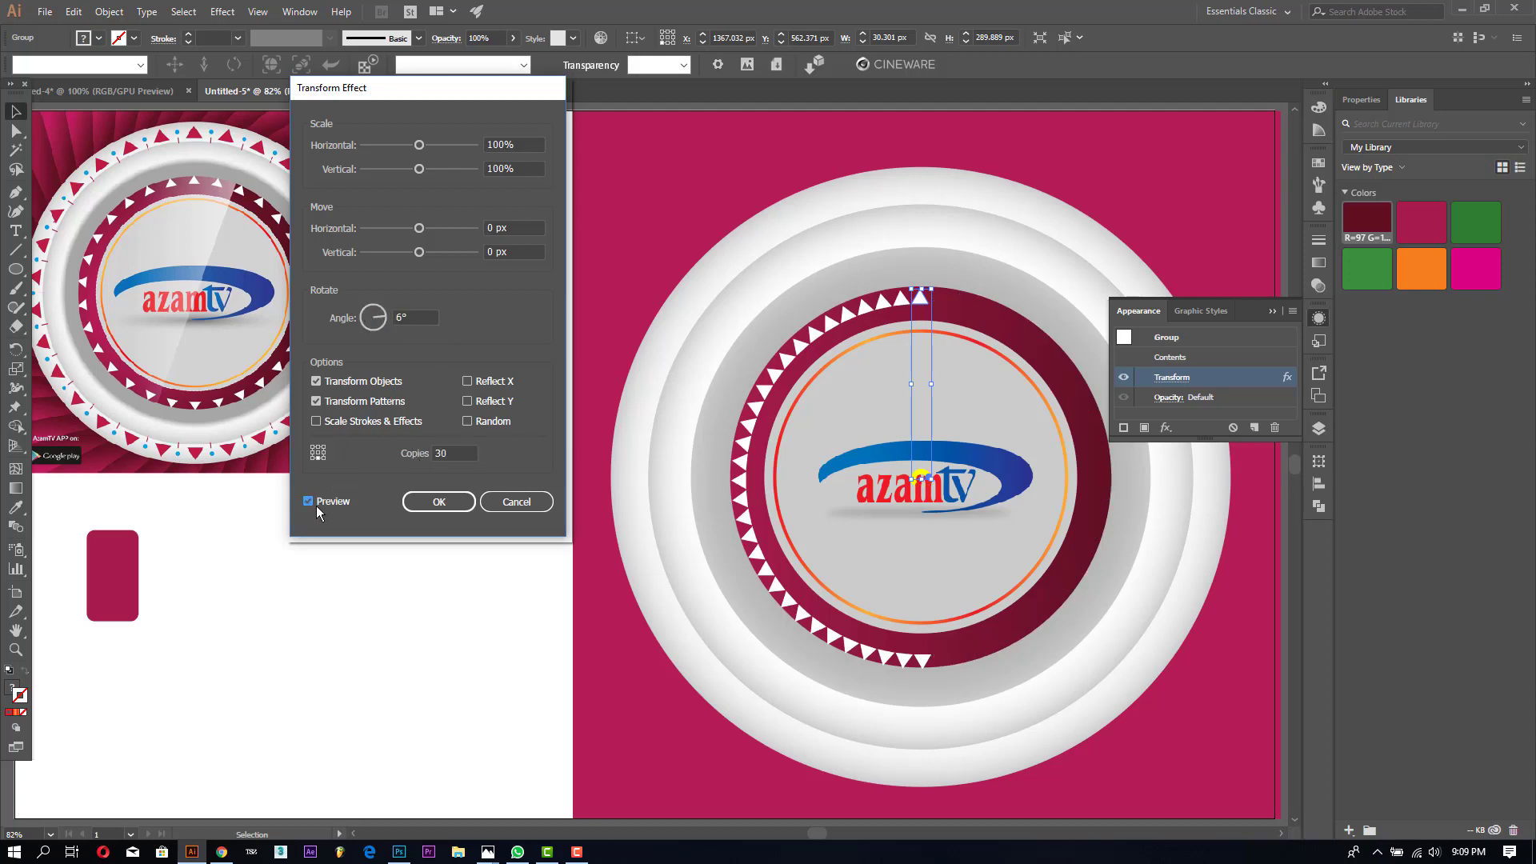
pyautogui.click(316, 505)
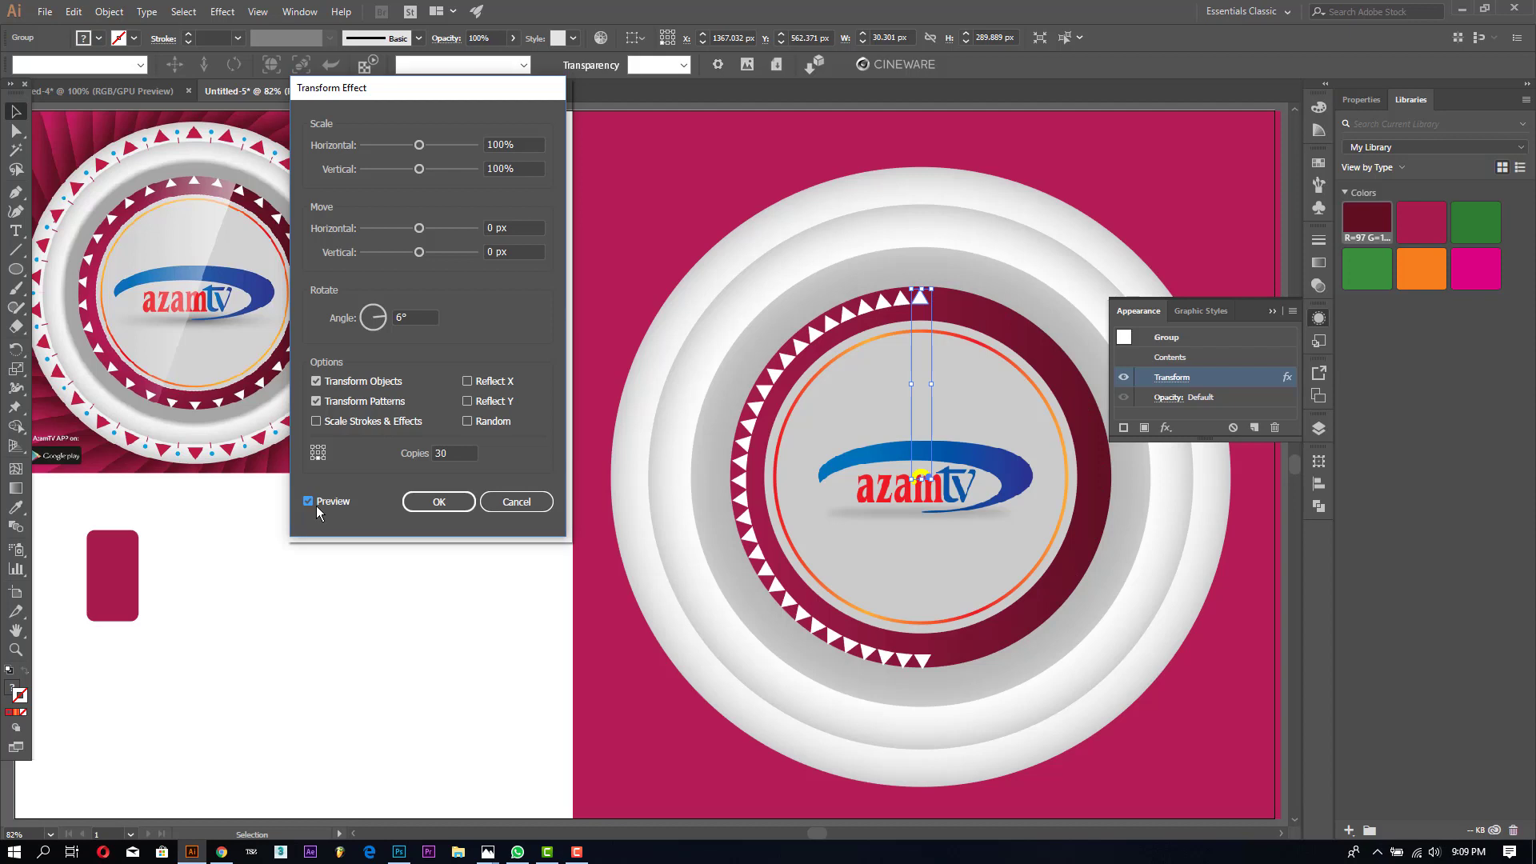
pyautogui.doubleClick(402, 317)
pyautogui.write('36')
pyautogui.write('0/')
pyautogui.write('30')
pyautogui.click(462, 451)
pyautogui.click(330, 501)
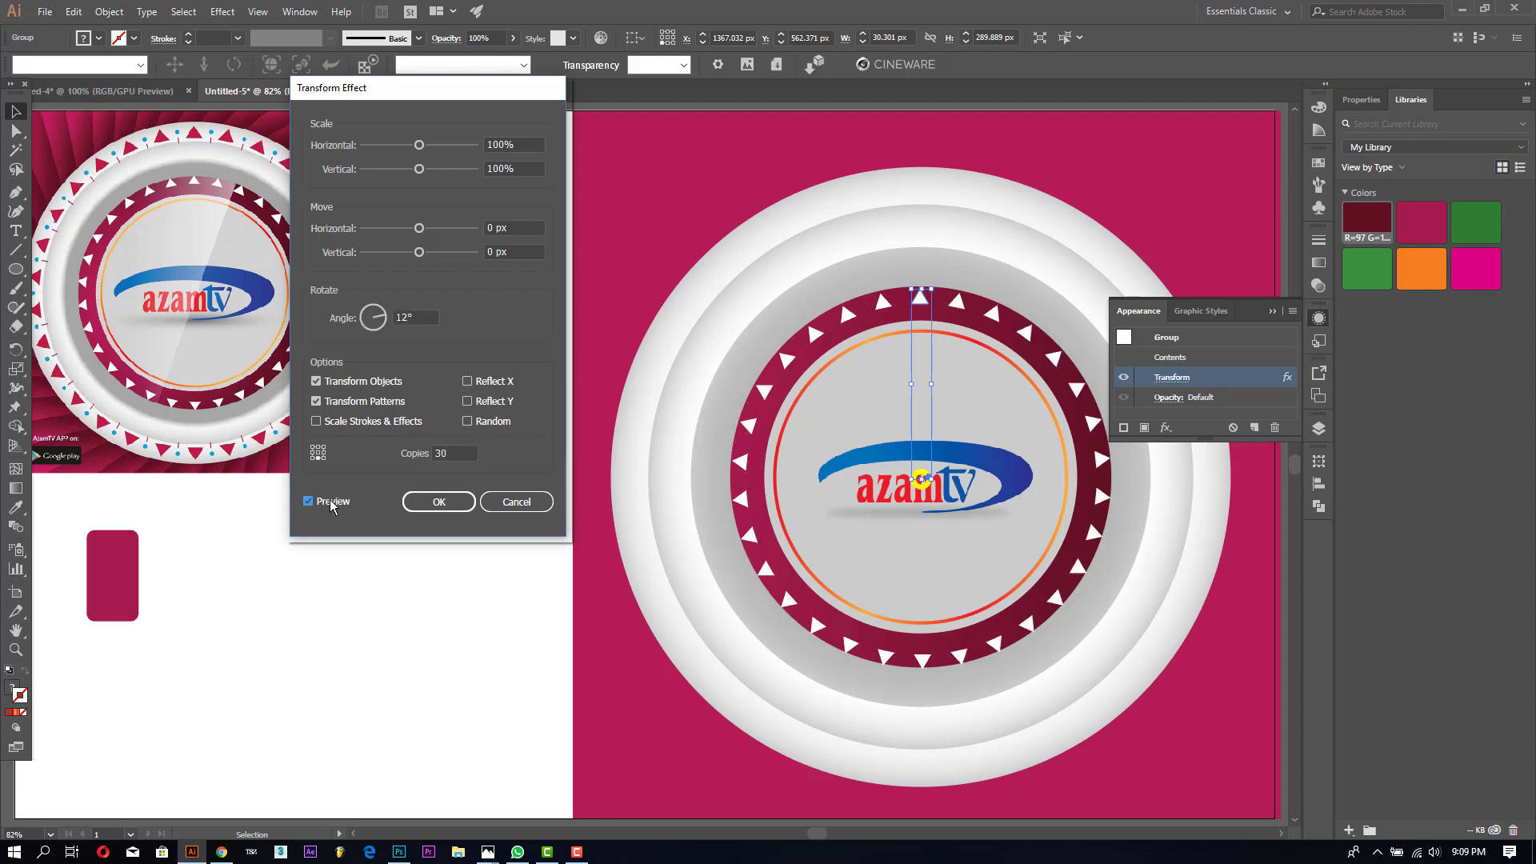
# Step: Change the Transform effect to 36 copies at 10° and apply it
pyautogui.moveTo(403, 94); pyautogui.dragTo(449, 99)
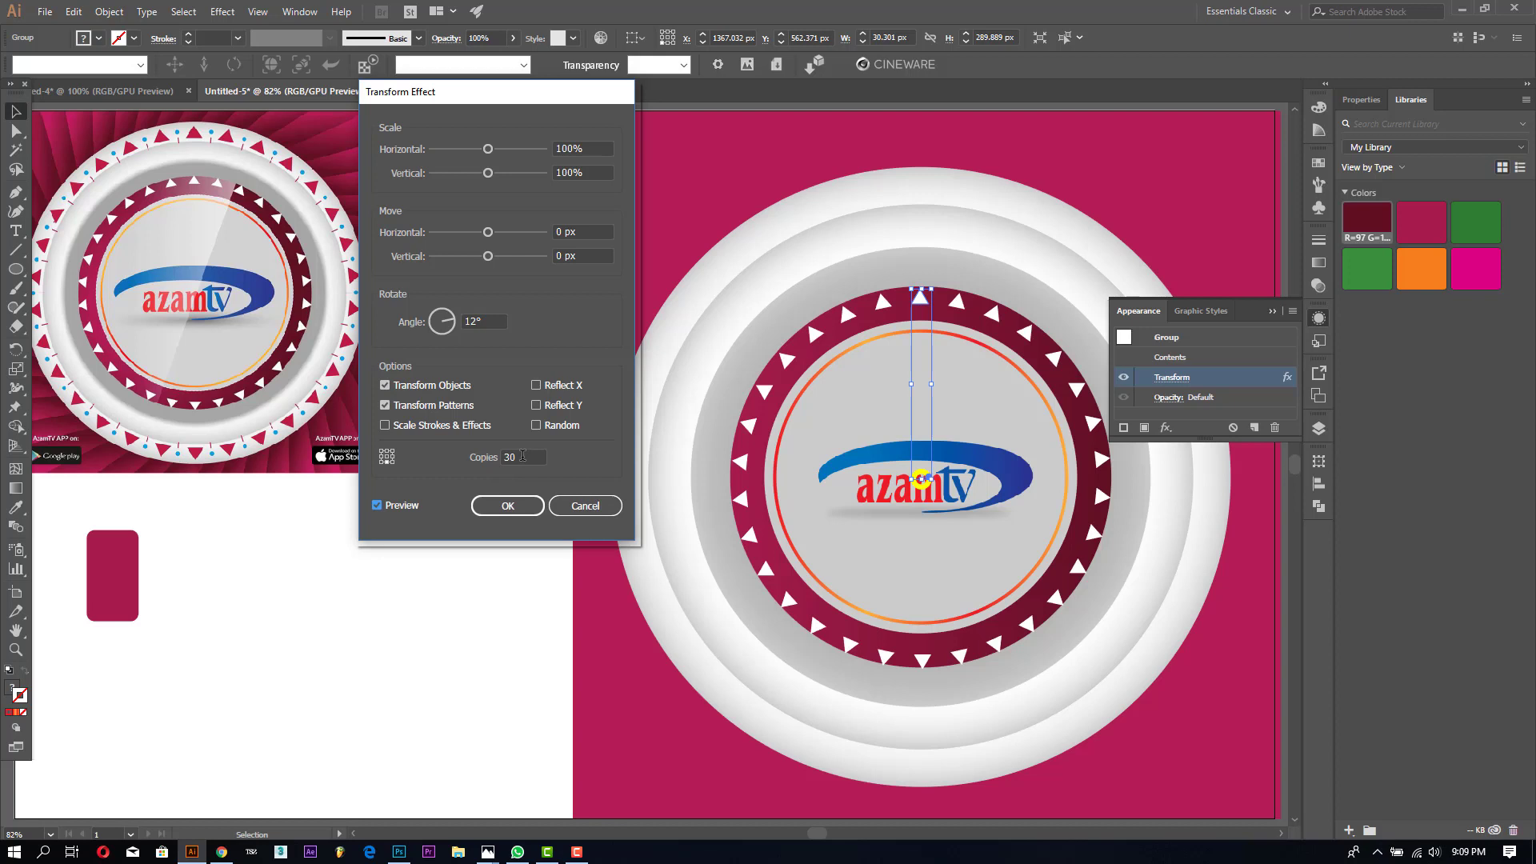
pyautogui.moveTo(522, 455); pyautogui.dragTo(502, 457)
pyautogui.write('3')
pyautogui.moveTo(492, 321); pyautogui.dragTo(461, 328)
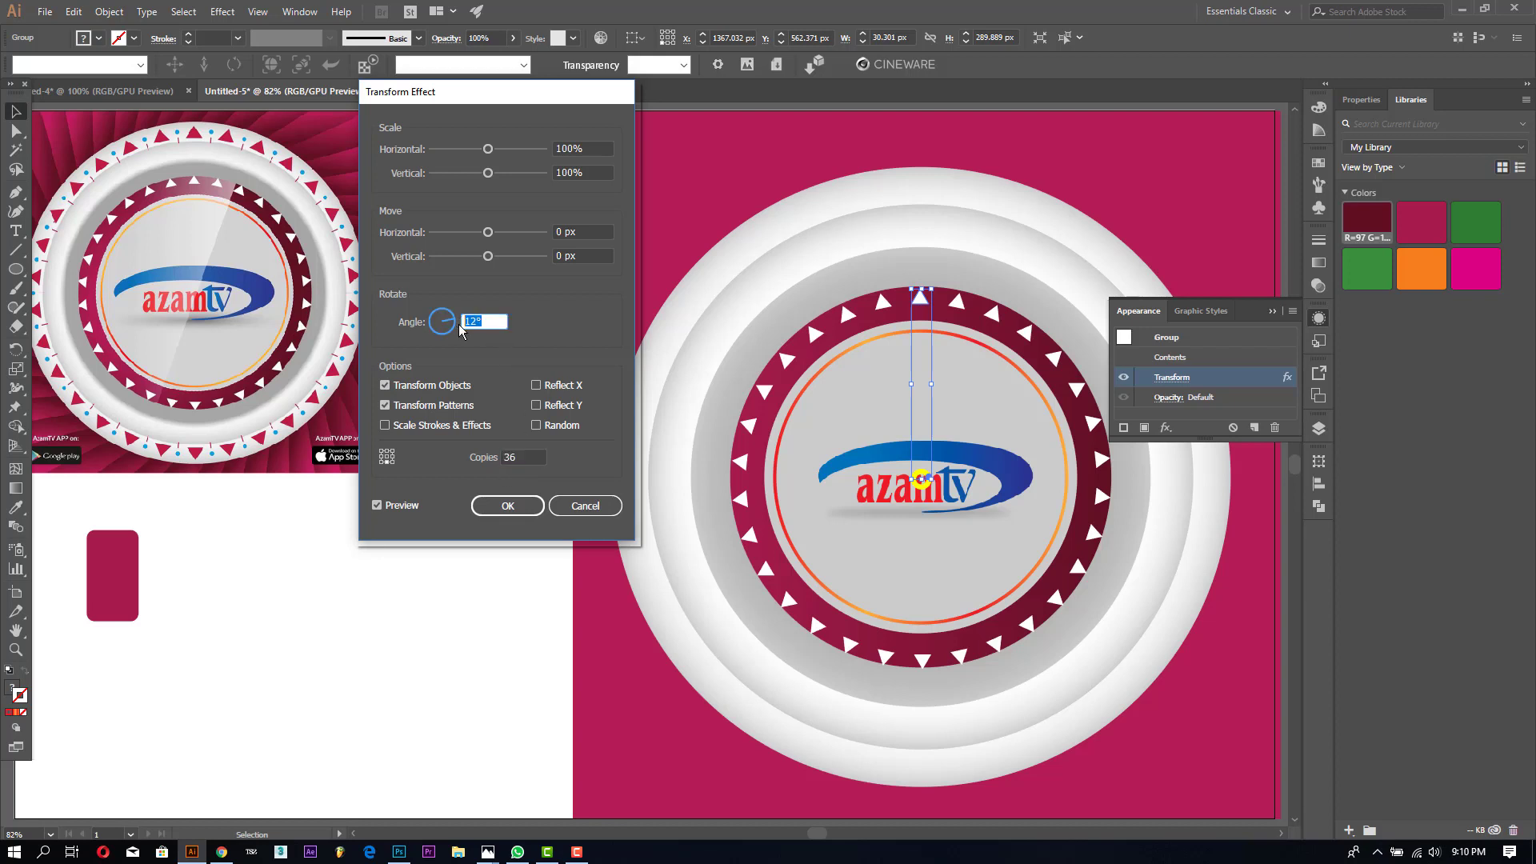
pyautogui.write('3')
pyautogui.click(527, 451)
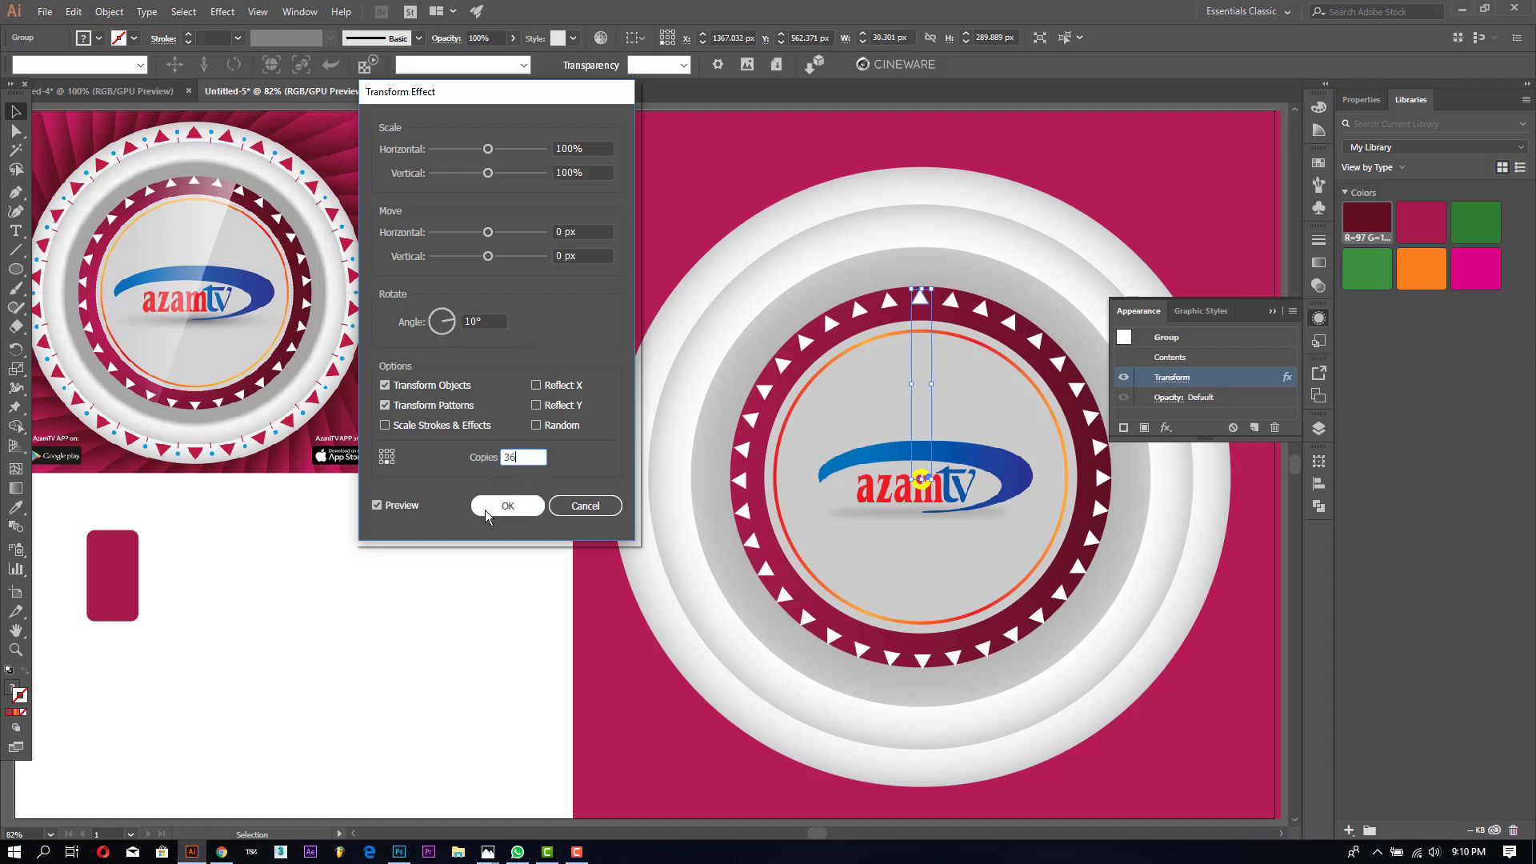
pyautogui.click(508, 506)
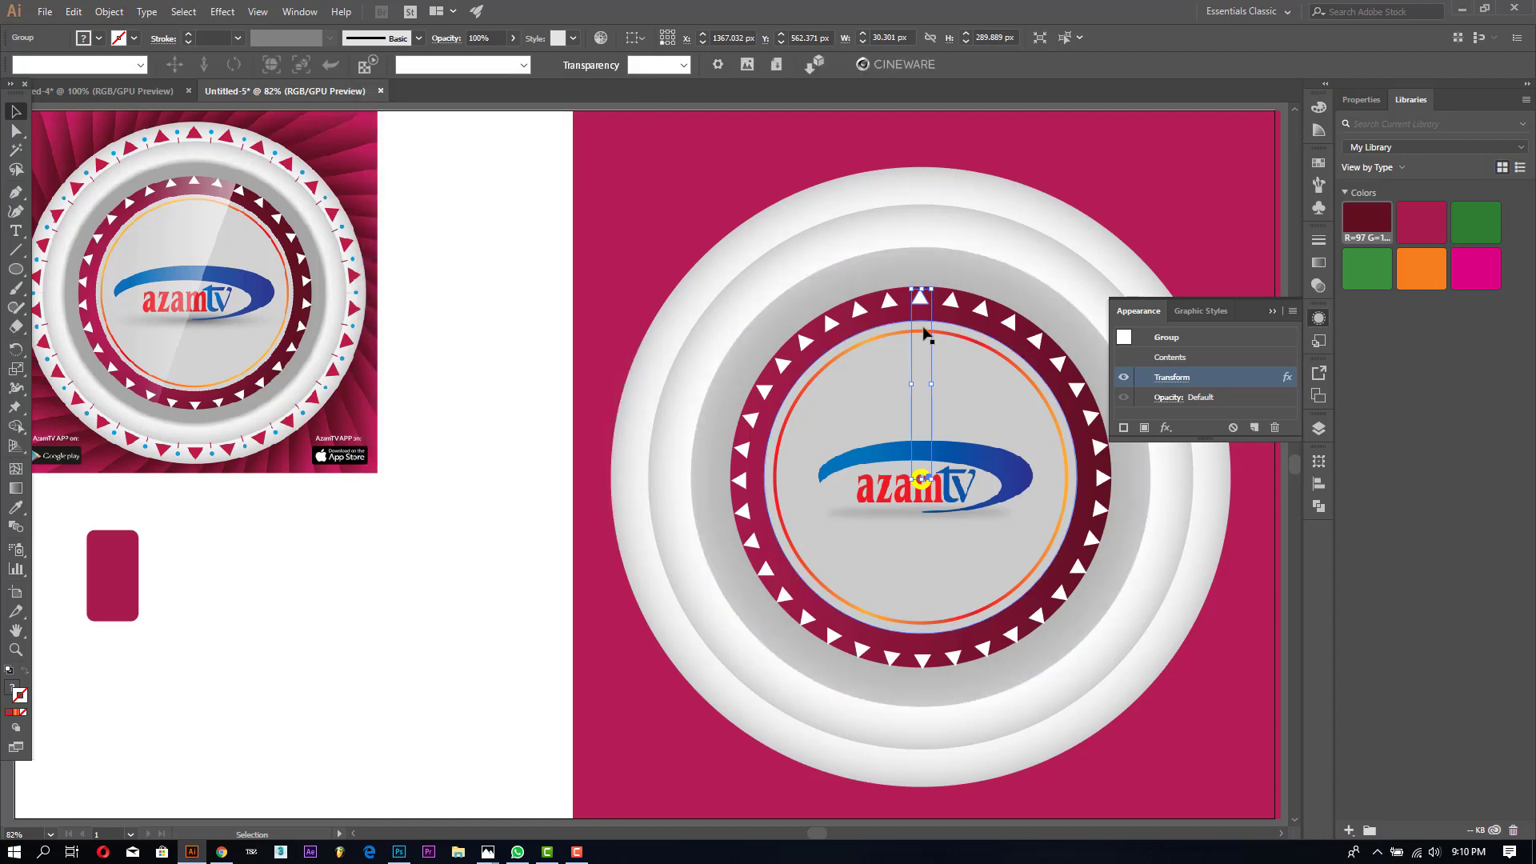
# Step: Nudge the triangle ring slightly up and right, then deselect it and collapse the Appearance panel
pyautogui.press('Up')
pyautogui.press('Right')
pyautogui.press('Up')
pyautogui.press('Up')
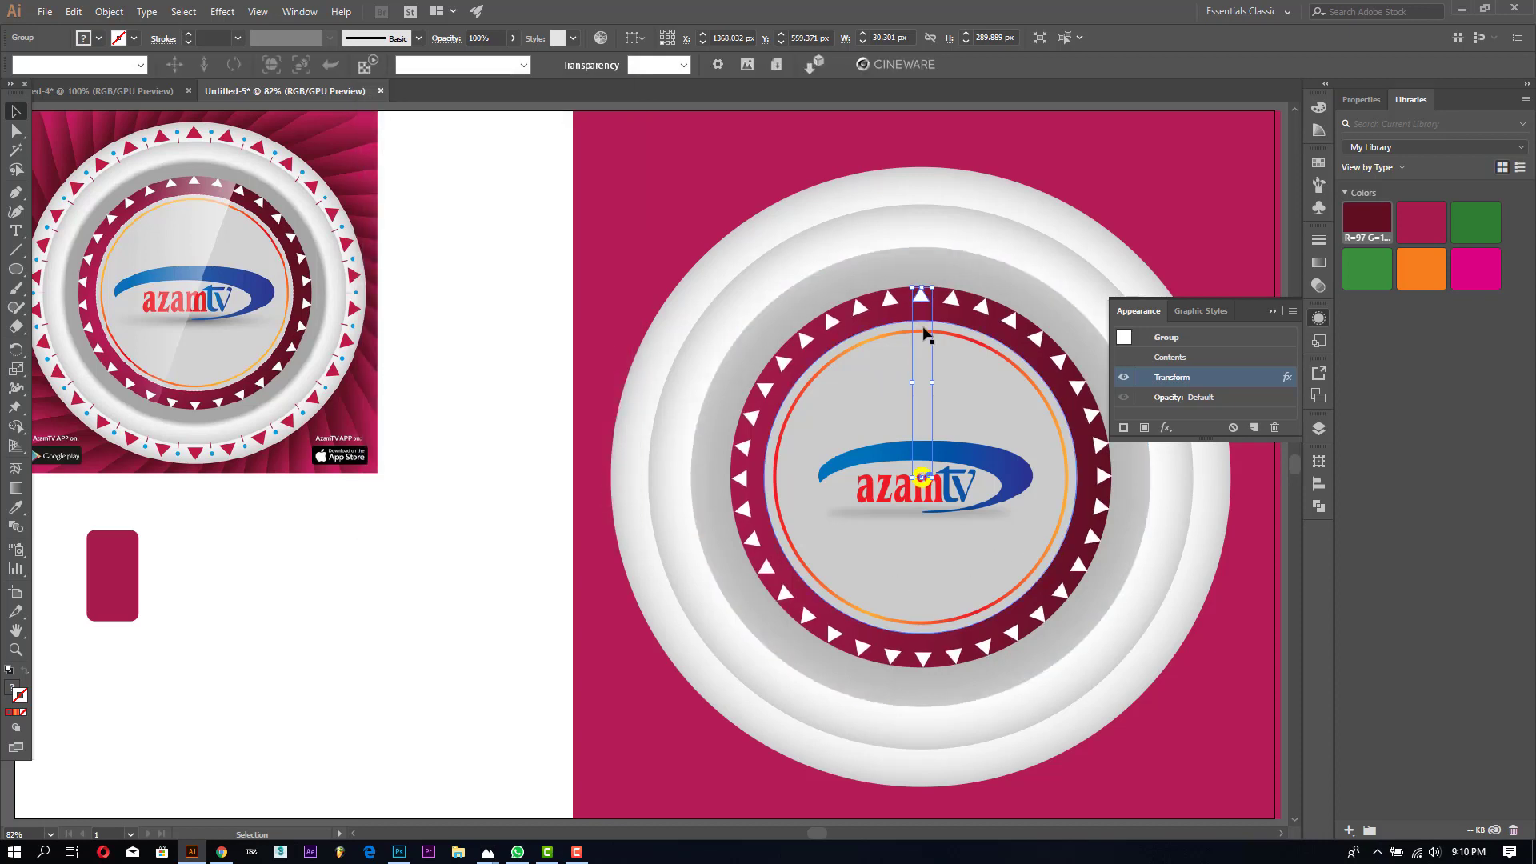
pyautogui.press('Right')
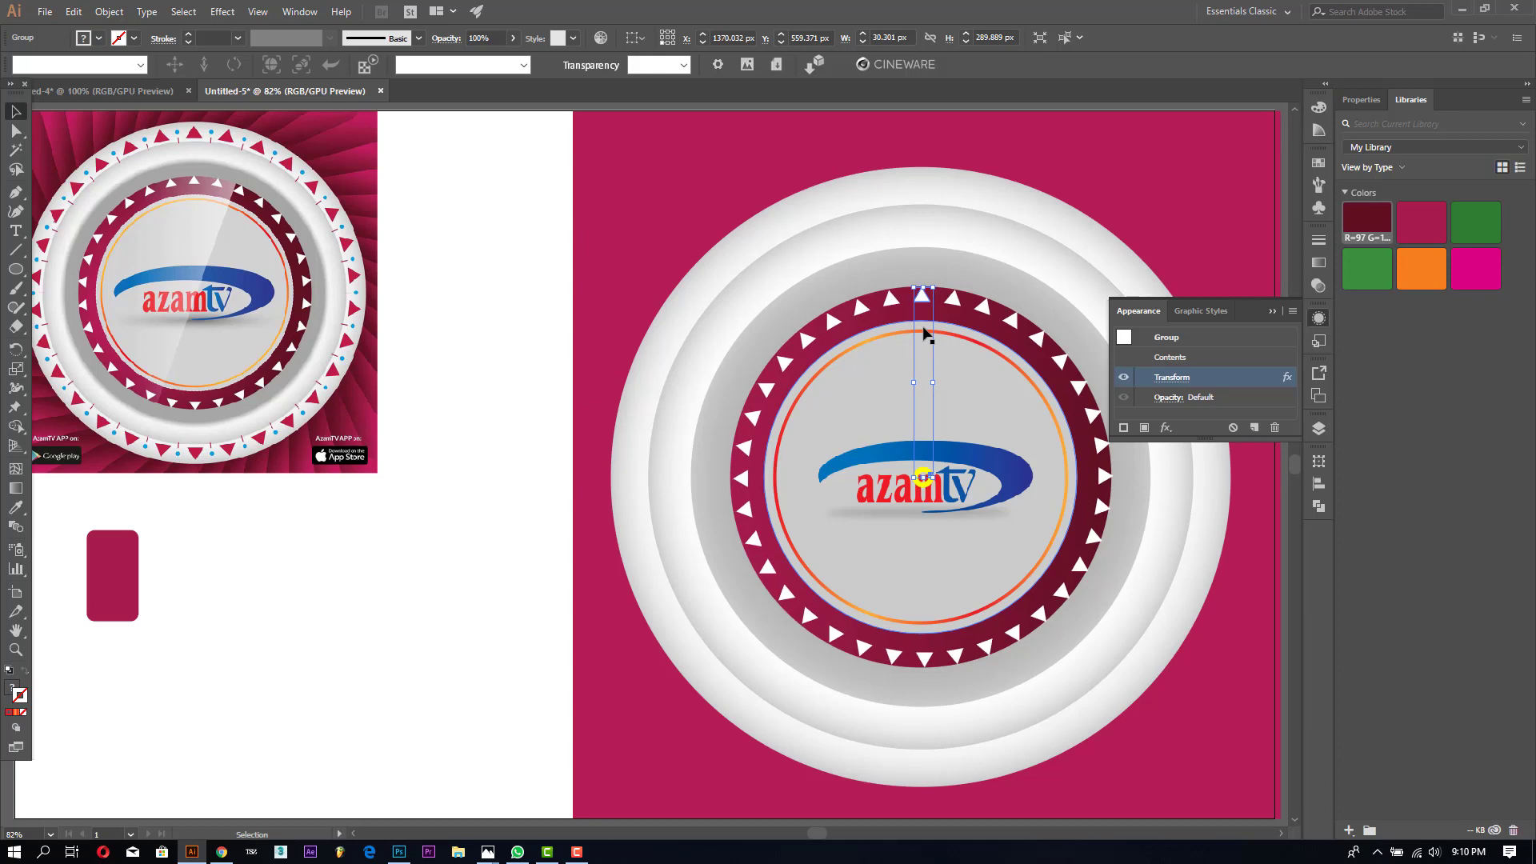
pyautogui.press('Down')
pyautogui.press('Down')
pyautogui.press('Down')
pyautogui.press('Down')
pyautogui.press('Down')
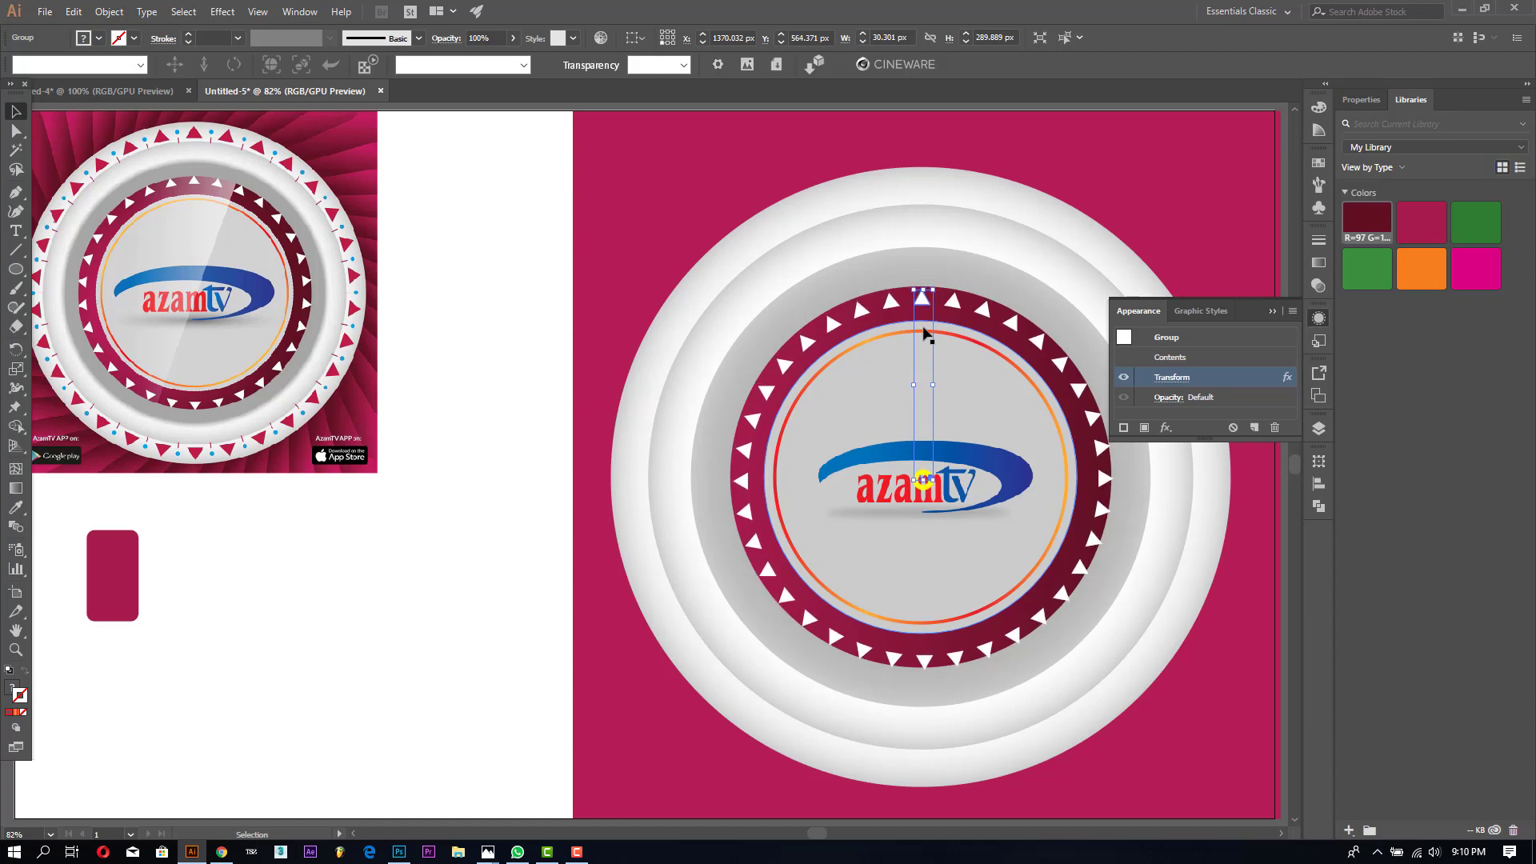
pyautogui.press('Up')
pyautogui.press('Up')
pyautogui.press('Up')
pyautogui.press('Up')
pyautogui.press('Up')
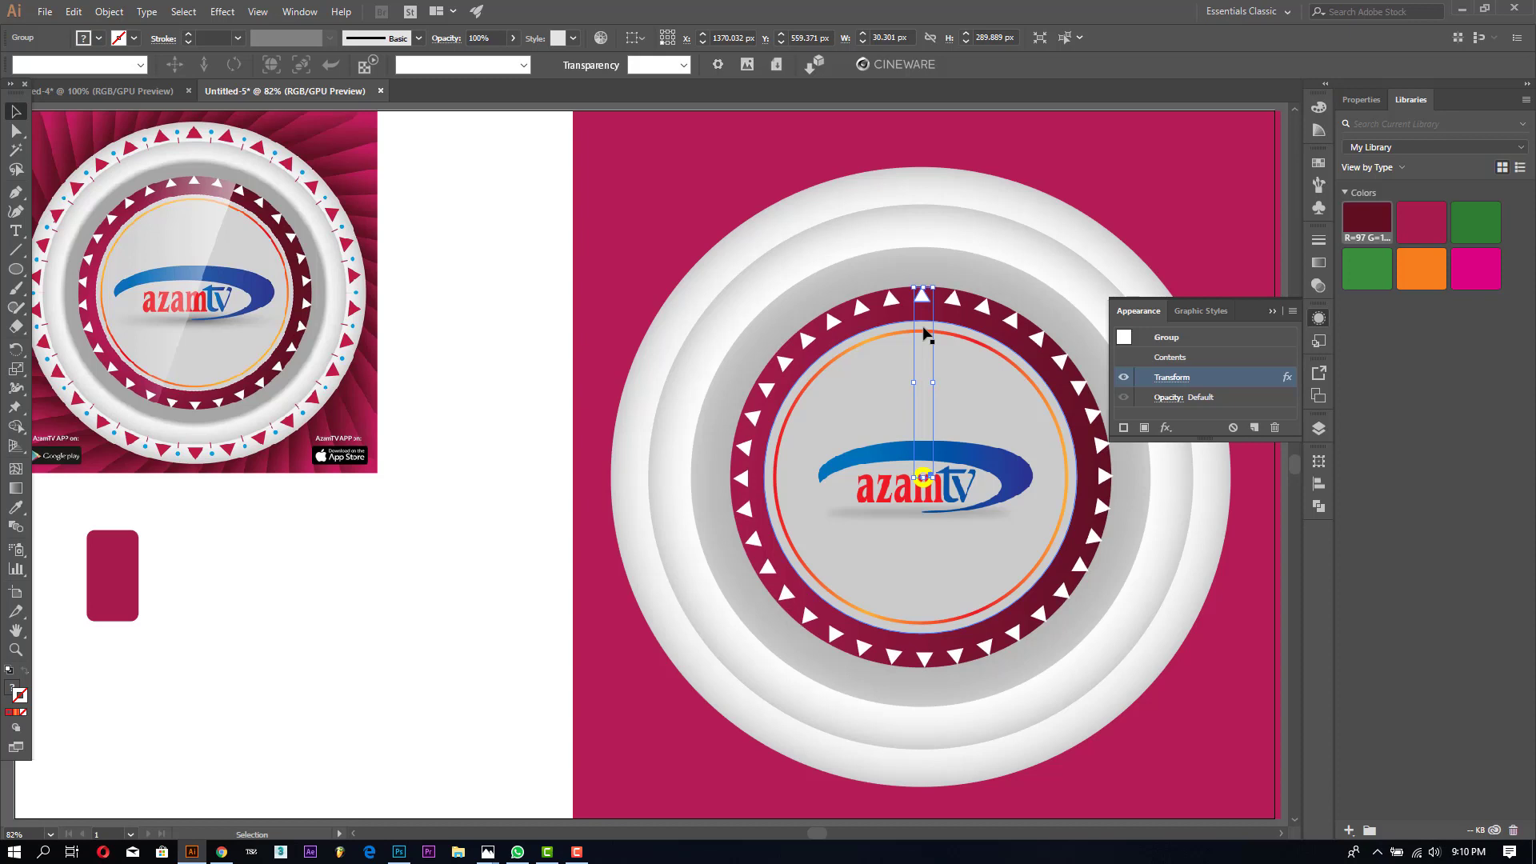
pyautogui.press('Up')
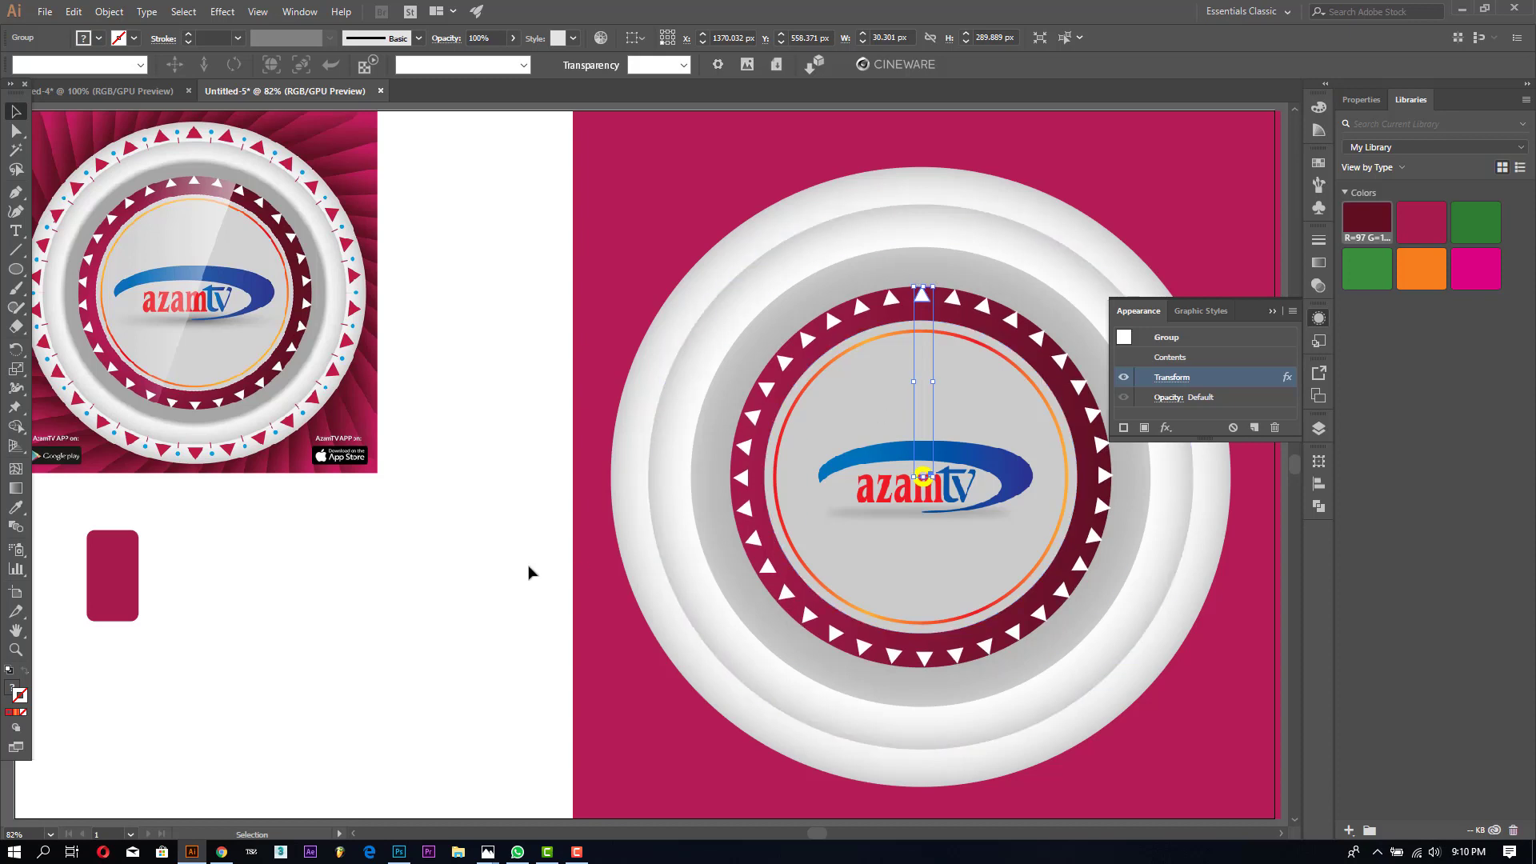
pyautogui.click(529, 573)
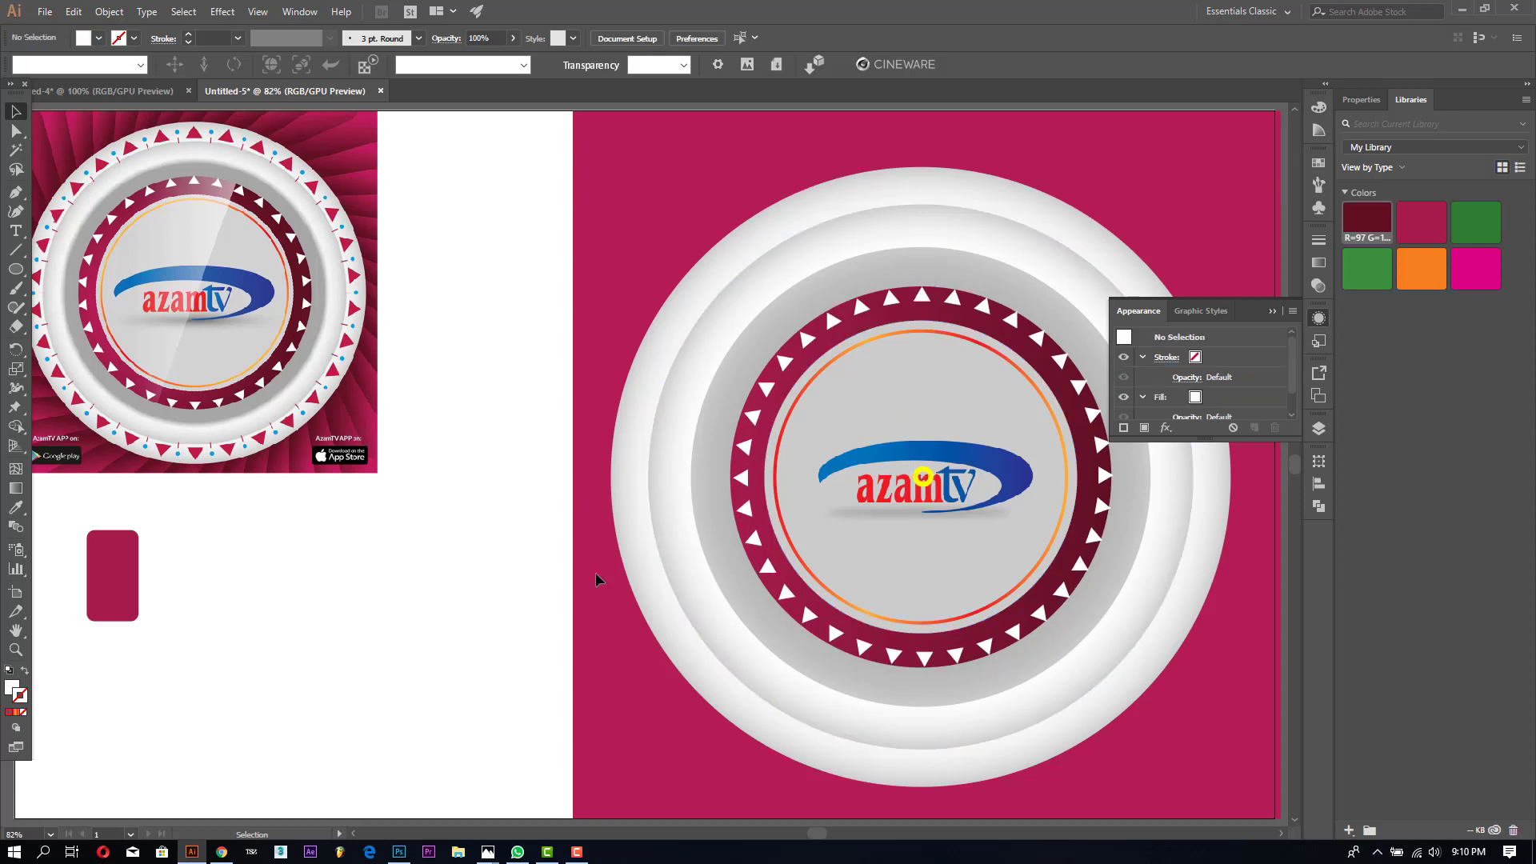
pyautogui.click(1274, 312)
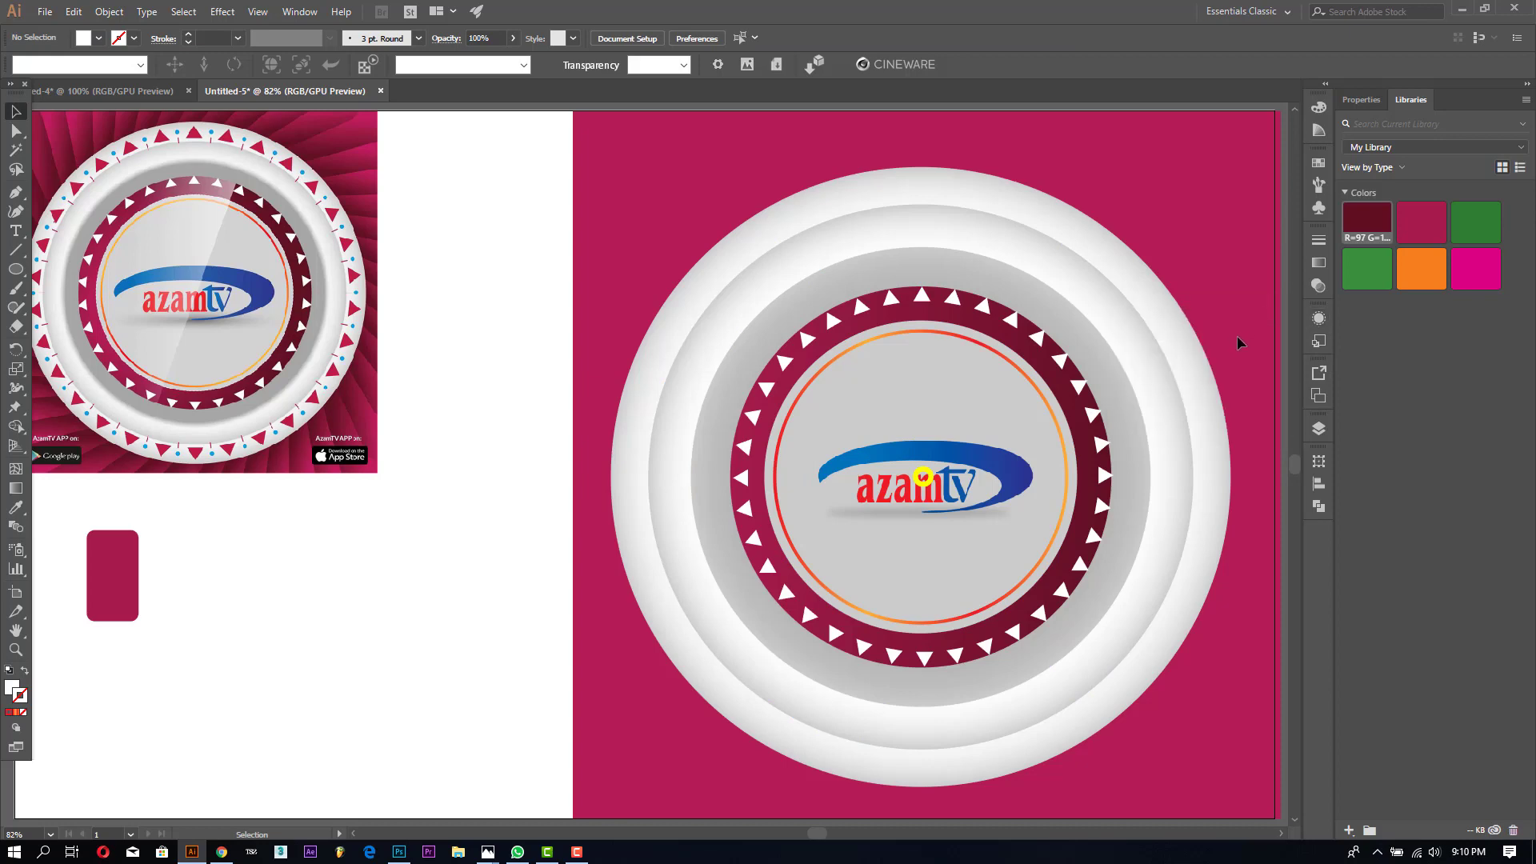
# Step: Step in and out of the ring group, then select the top triangle group
pyautogui.doubleClick(953, 300)
pyautogui.click(928, 300)
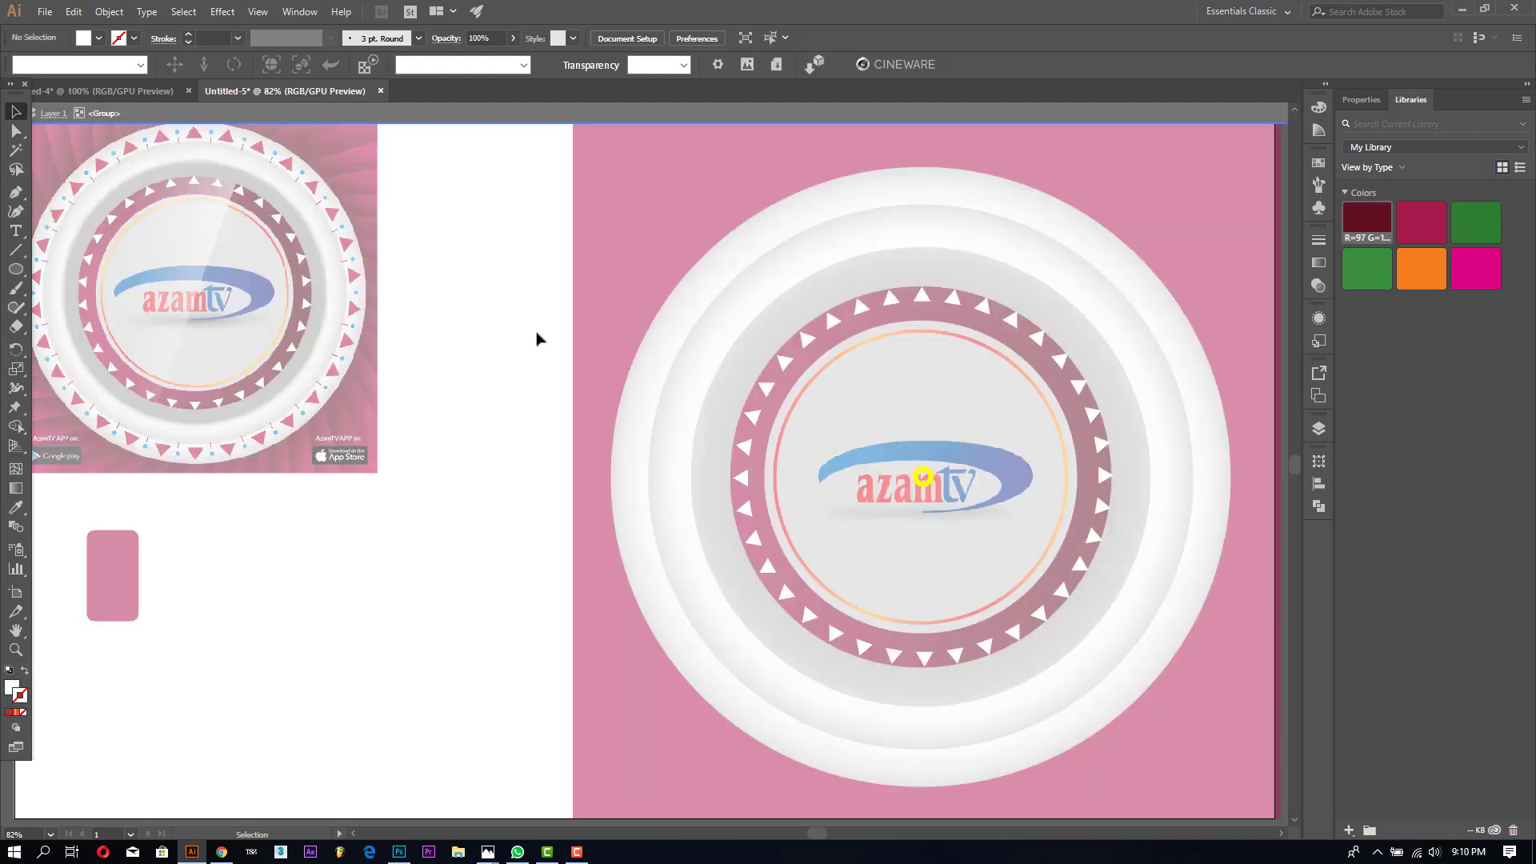
pyautogui.doubleClick(491, 336)
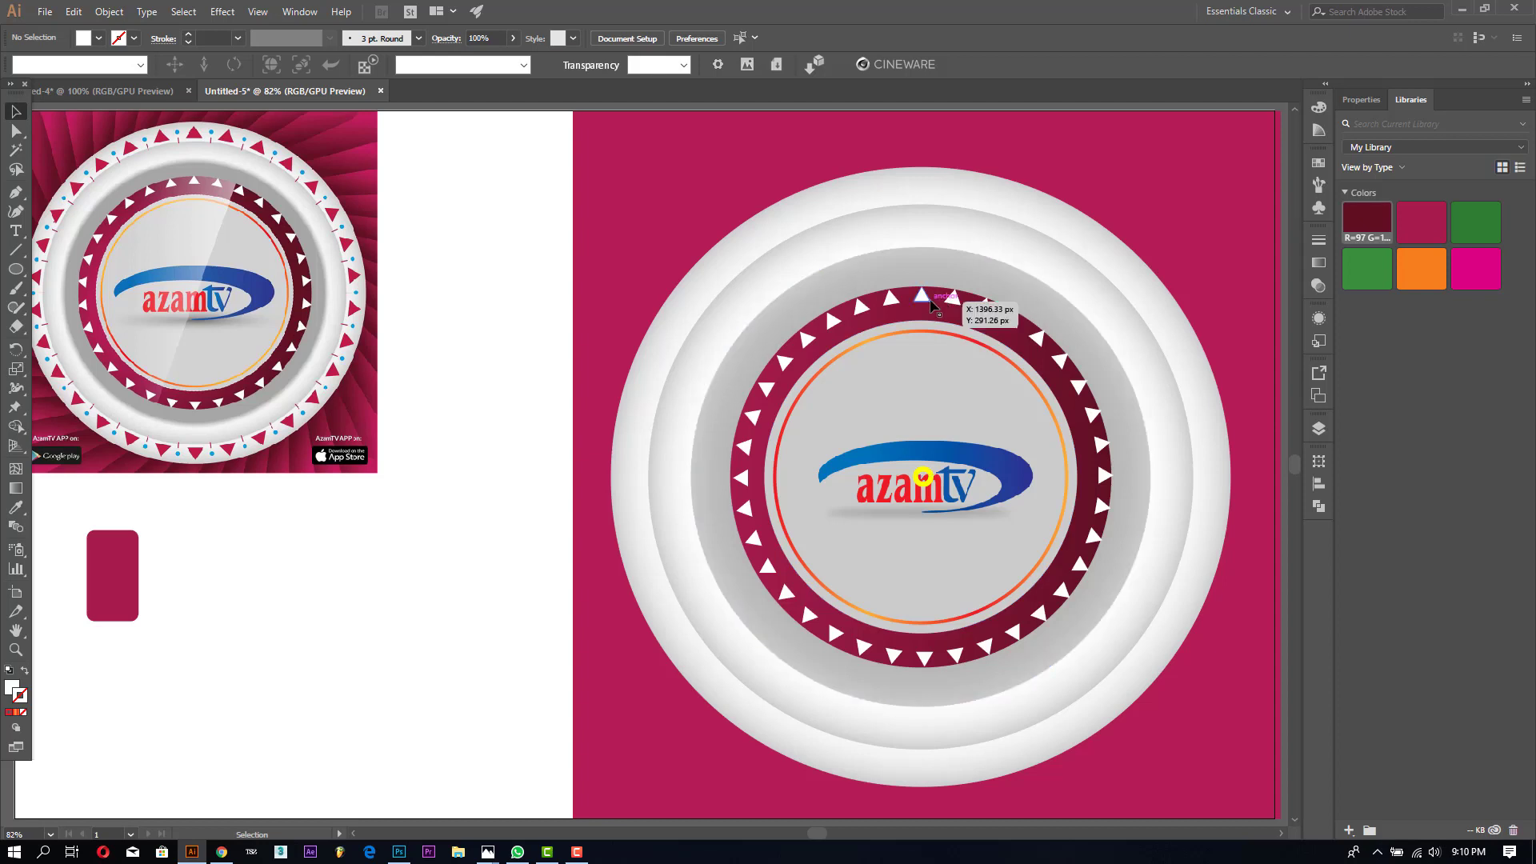
pyautogui.click(922, 296)
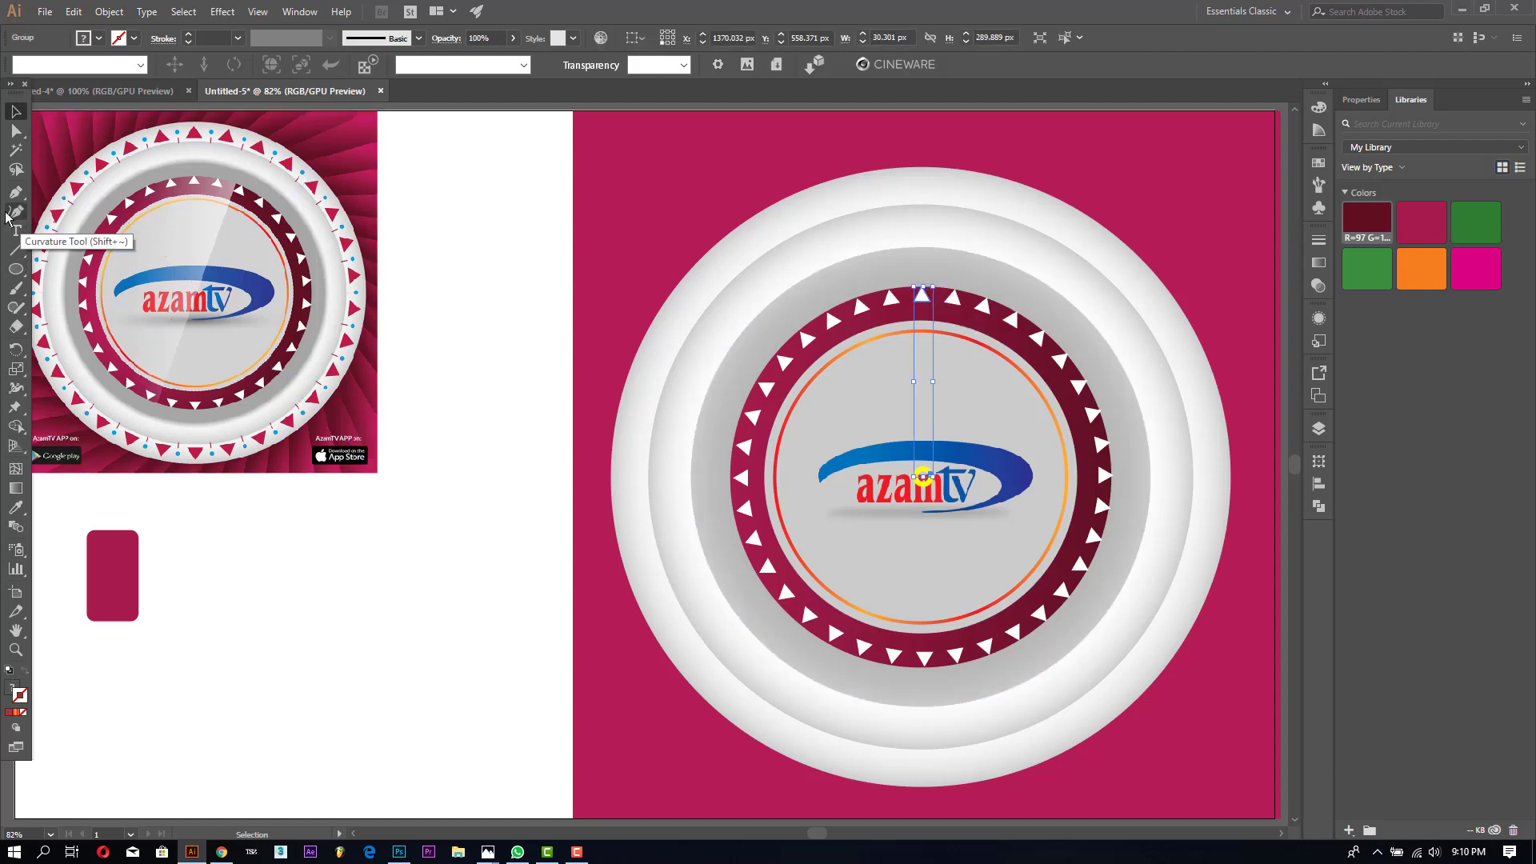
# Step: Switch to the Rectangle Tool and zoom in on the top of the ring
pyautogui.click(14, 271)
pyautogui.moveTo(15, 271); pyautogui.dragTo(64, 269)
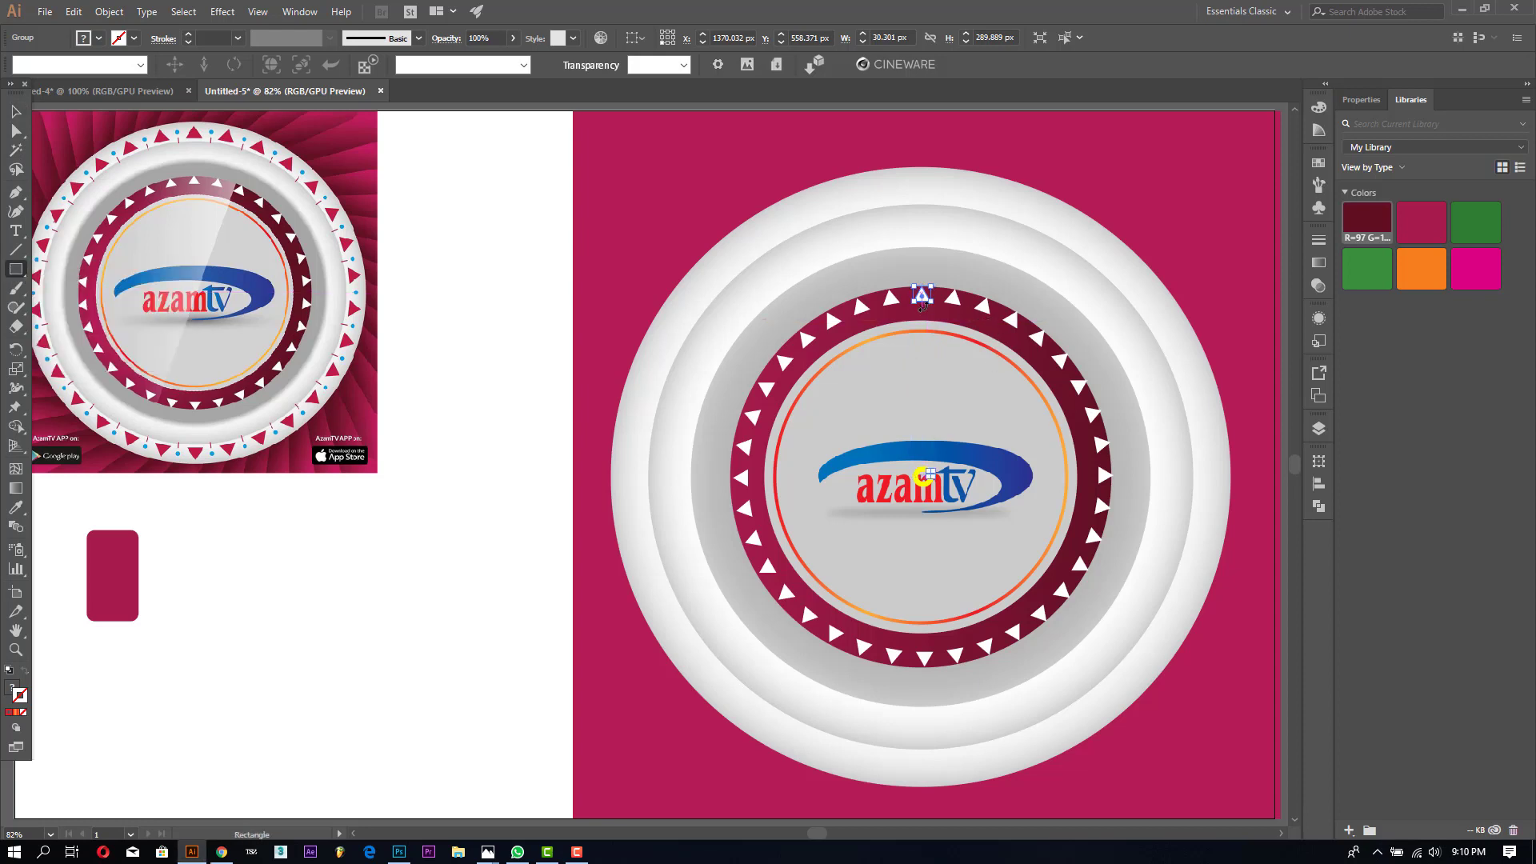
pyautogui.click(18, 651)
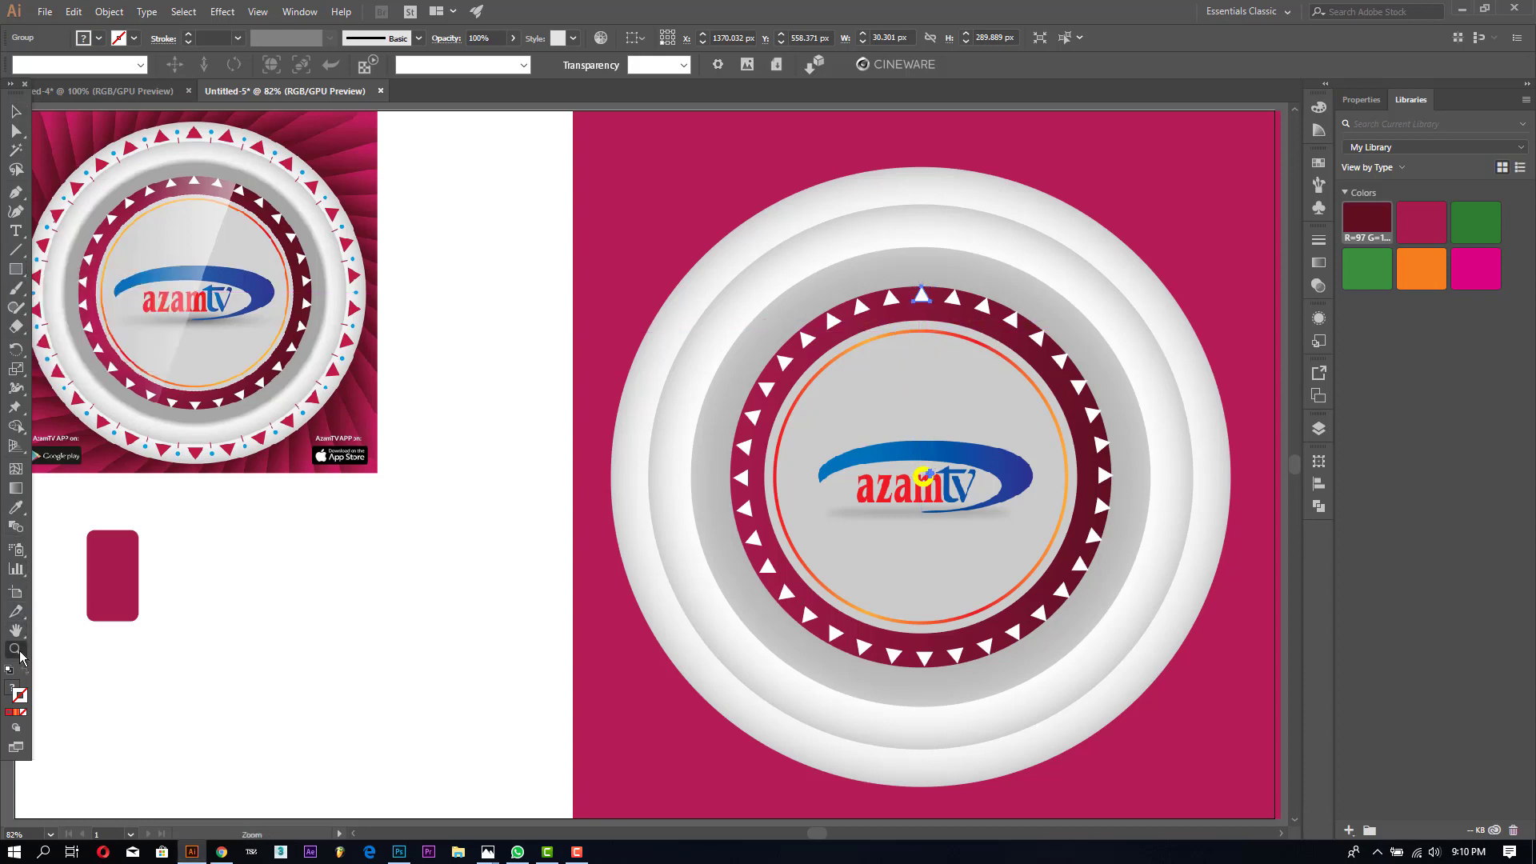
pyautogui.click(933, 381)
pyautogui.click(15, 270)
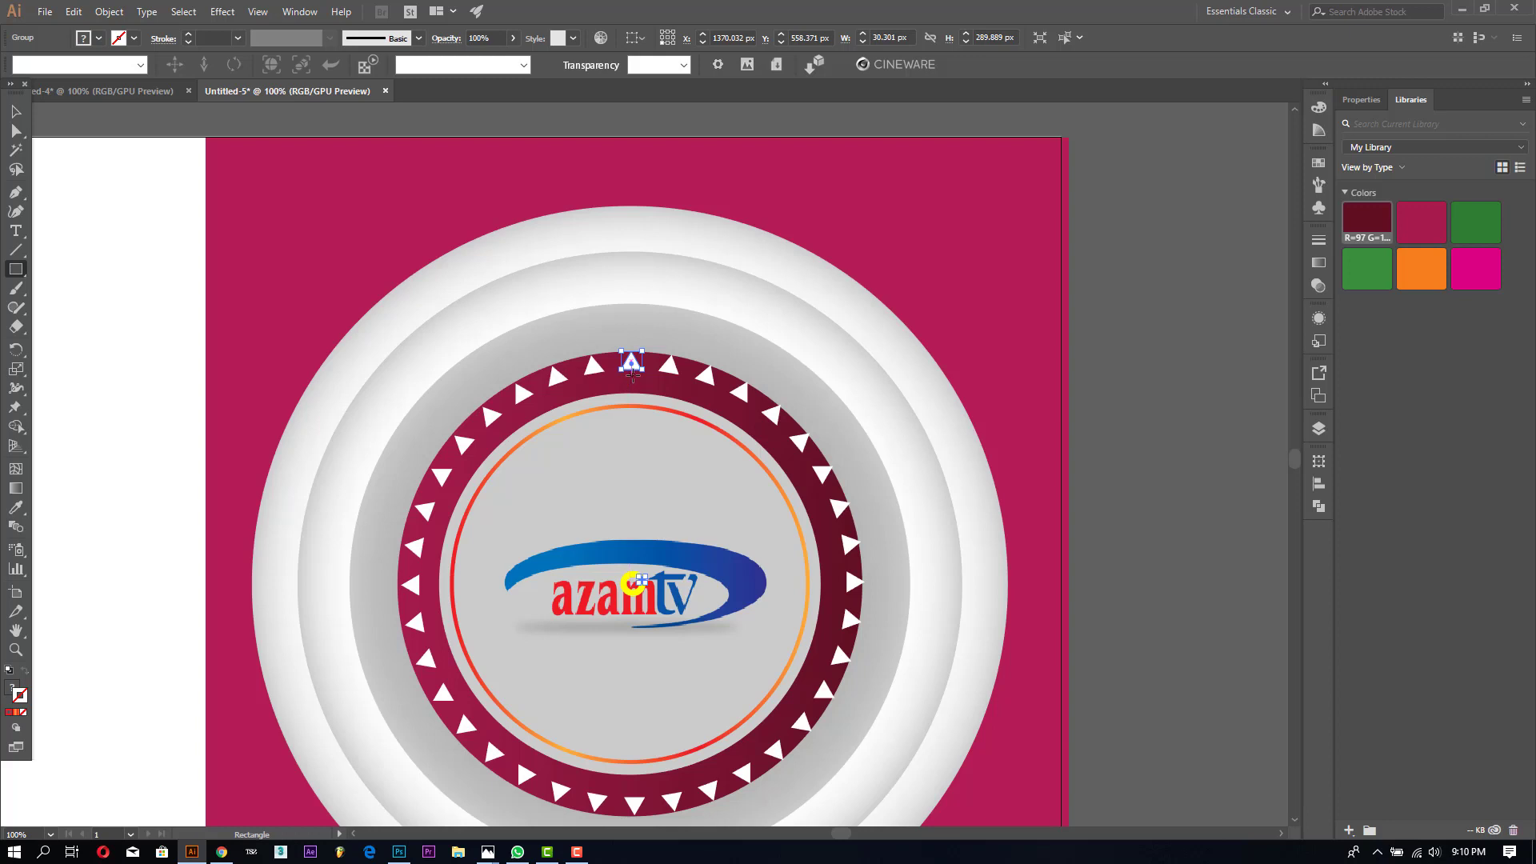
pyautogui.moveTo(628, 382); pyautogui.dragTo(629, 386)
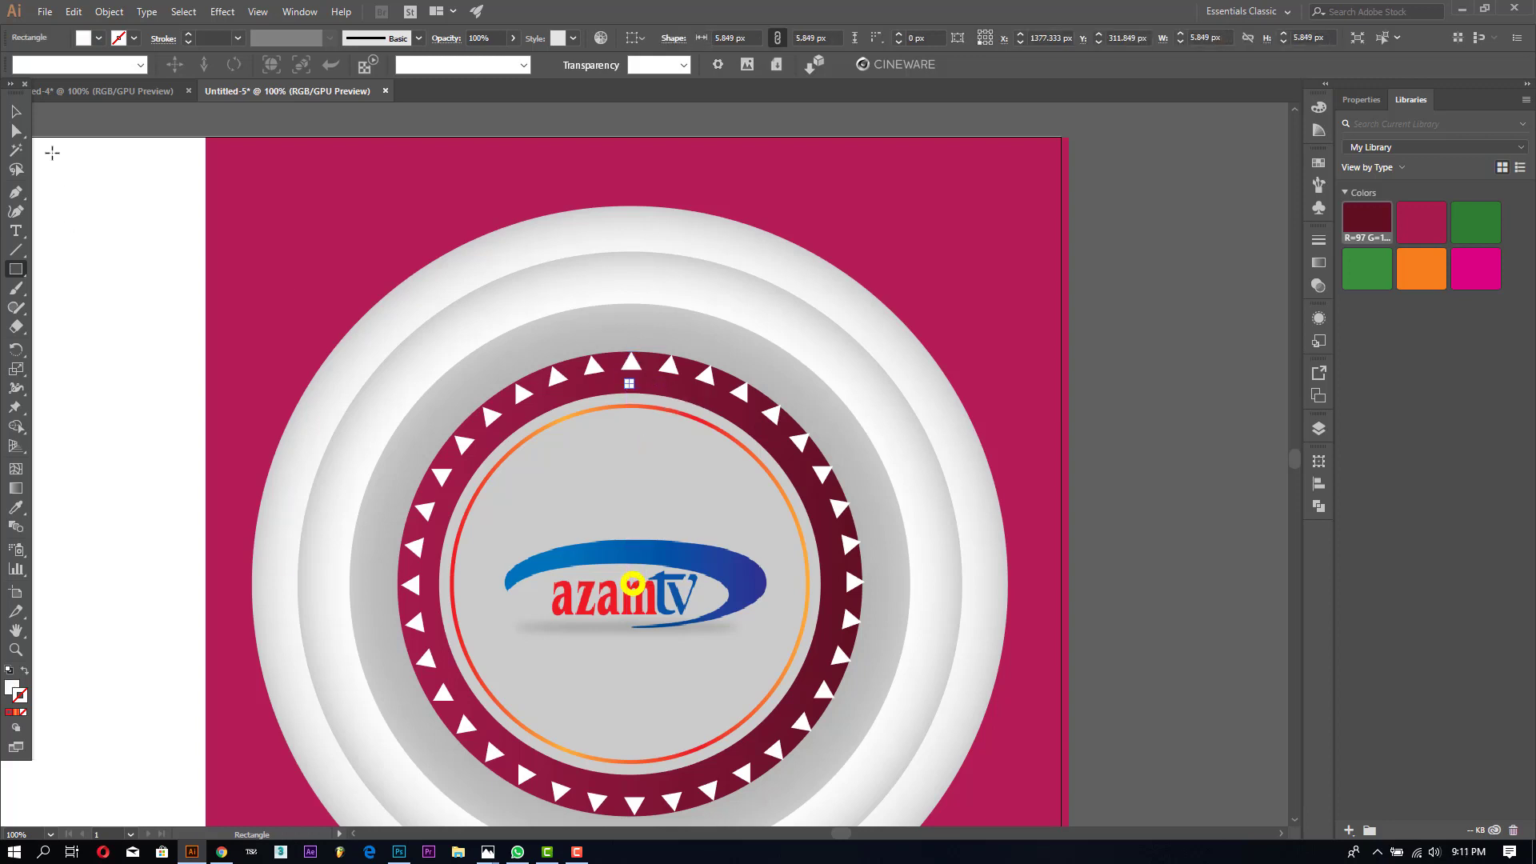
pyautogui.click(22, 113)
pyautogui.click(184, 290)
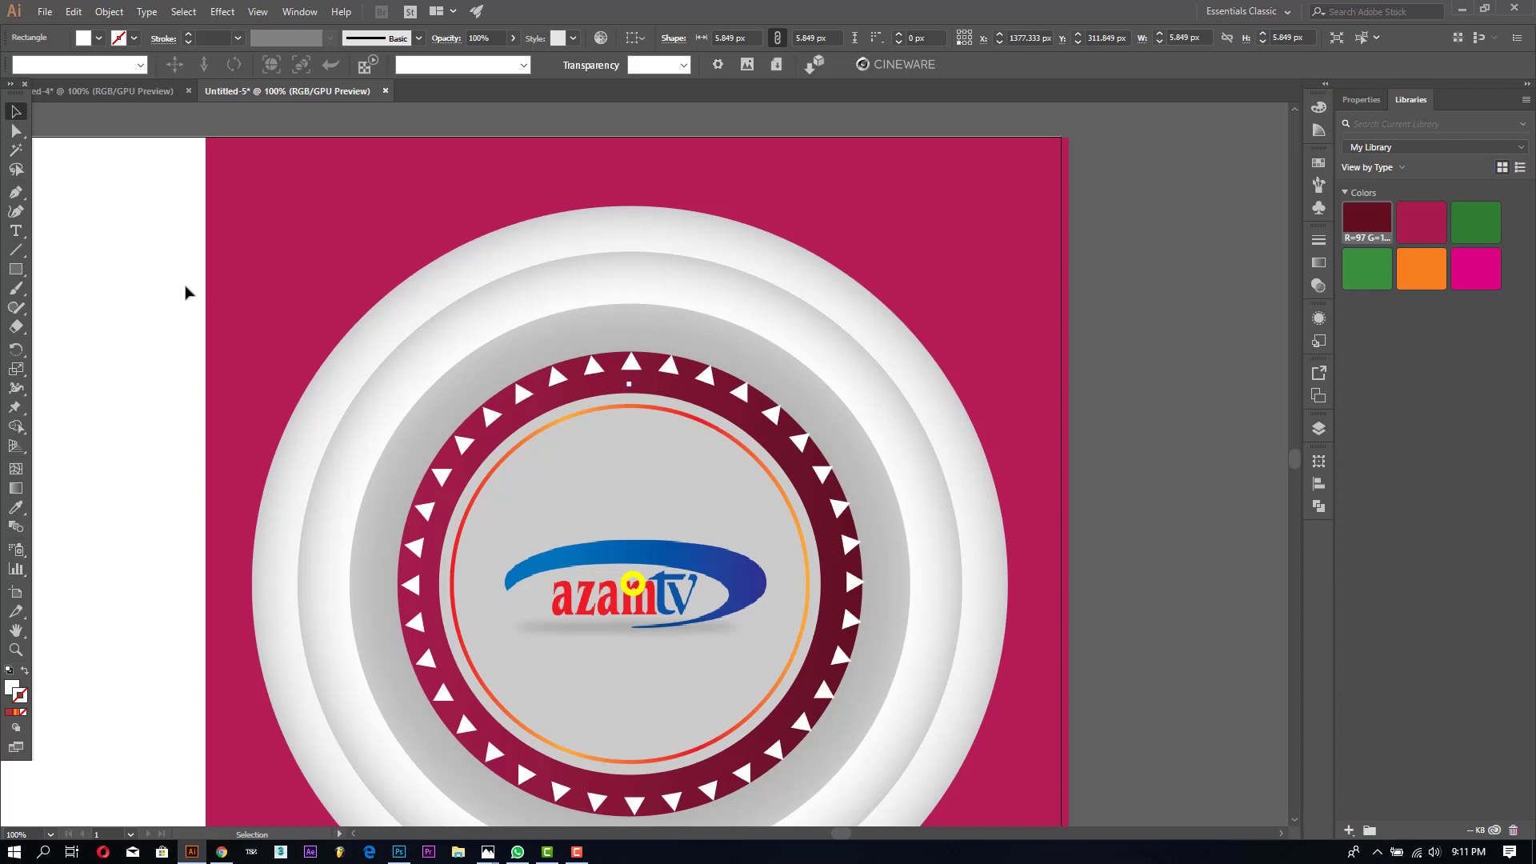
pyautogui.click(432, 394)
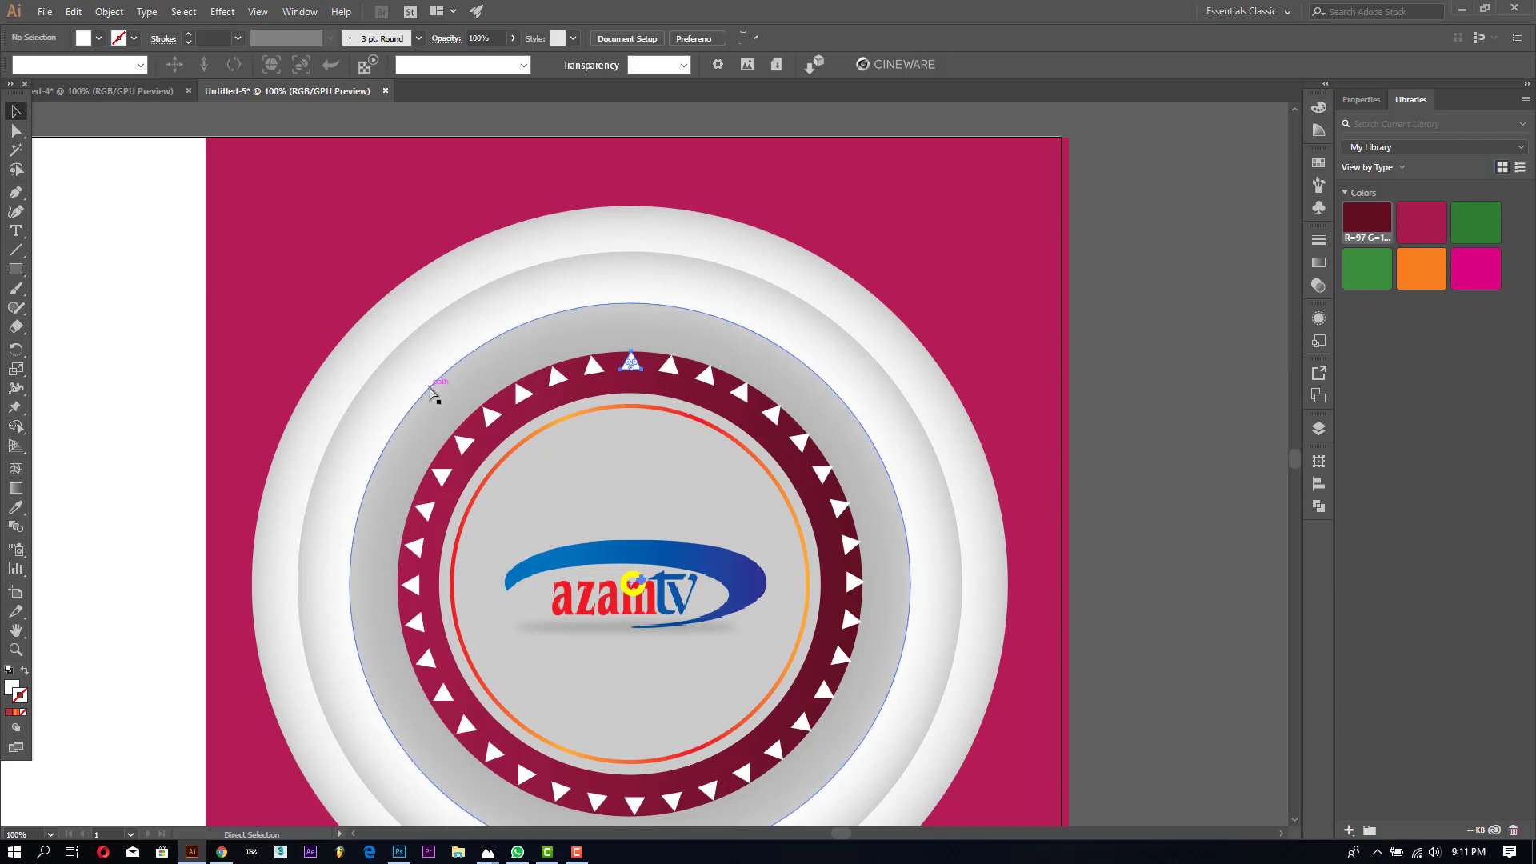
pyautogui.doubleClick(268, 357)
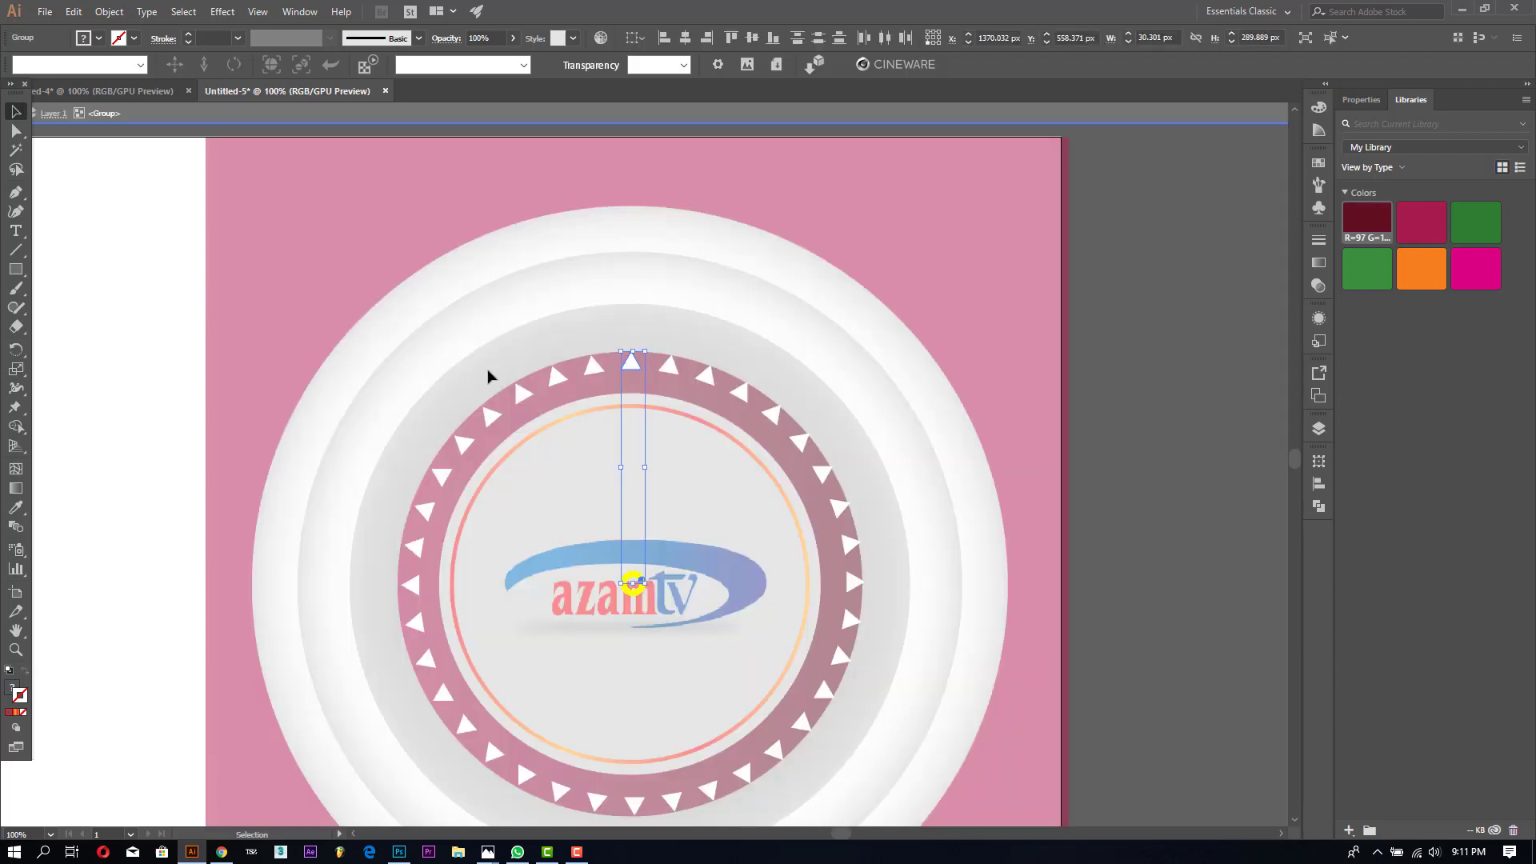
pyautogui.click(15, 269)
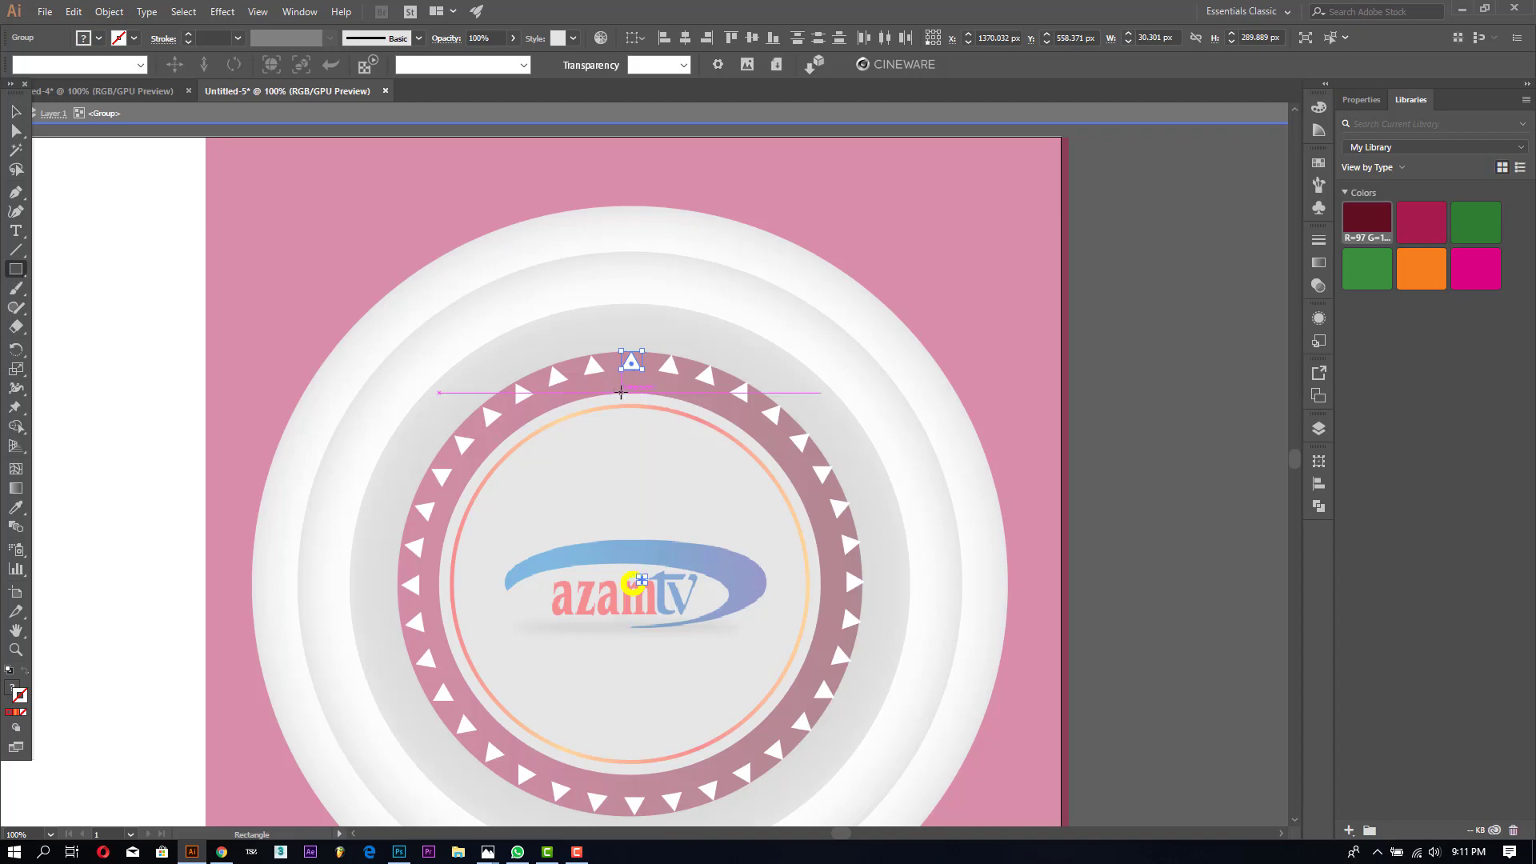
pyautogui.moveTo(628, 423); pyautogui.dragTo(629, 444)
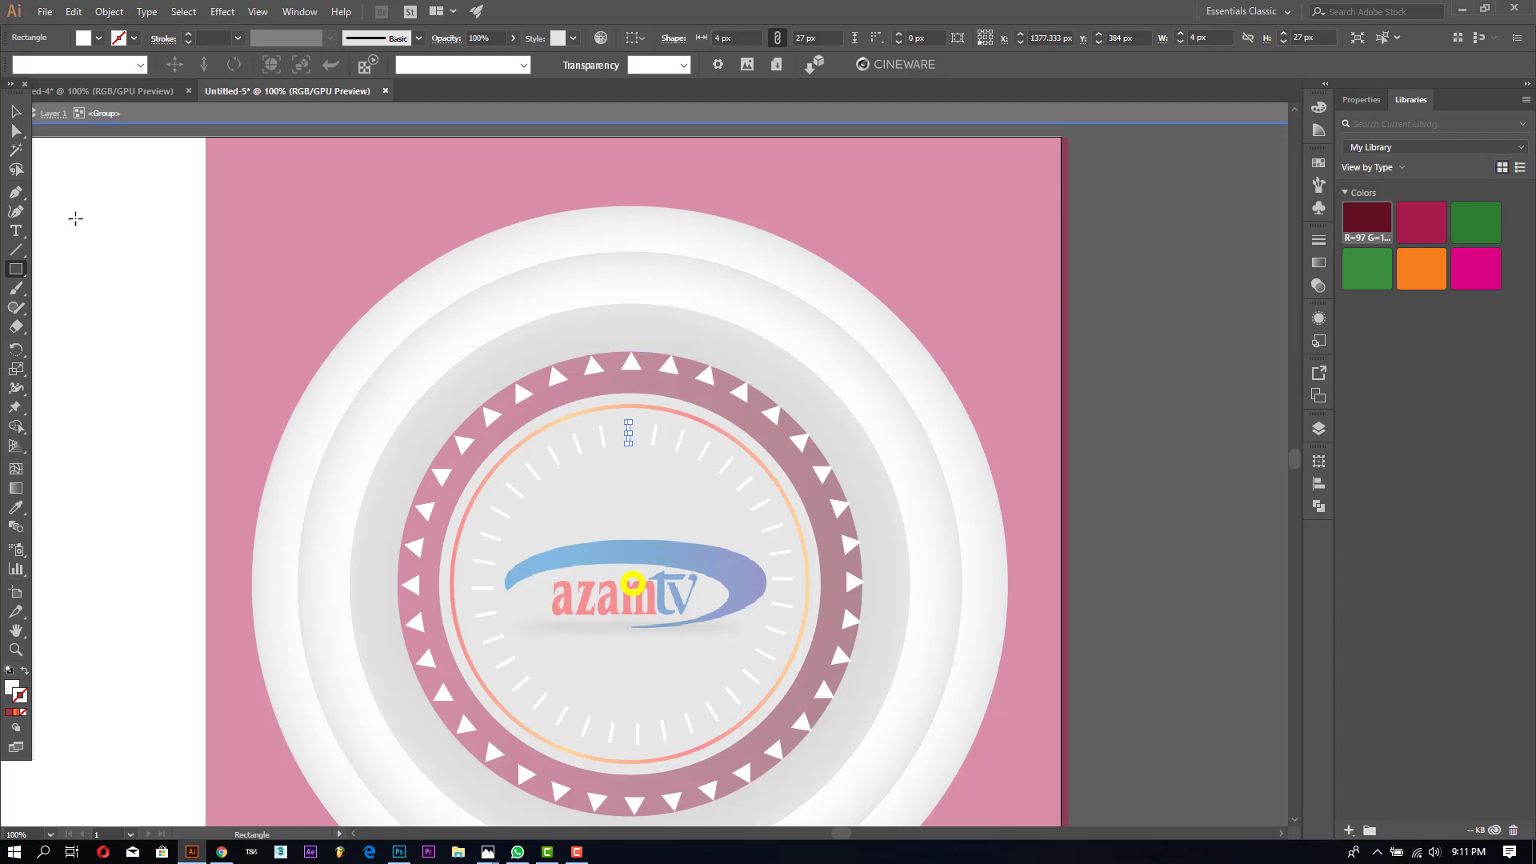
pyautogui.press('v')
pyautogui.doubleClick(81, 245)
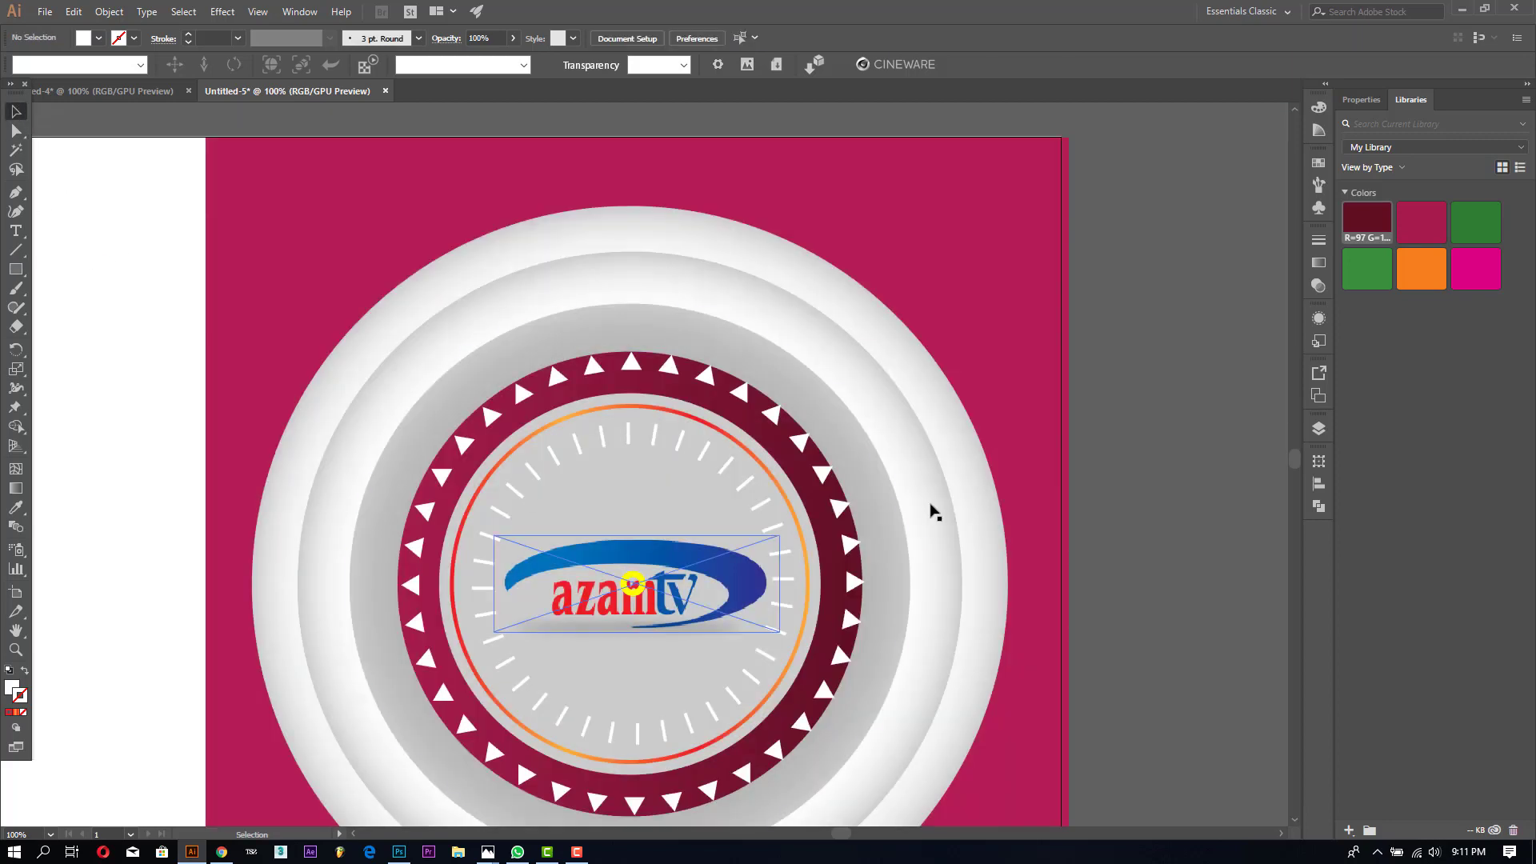
pyautogui.doubleClick(652, 468)
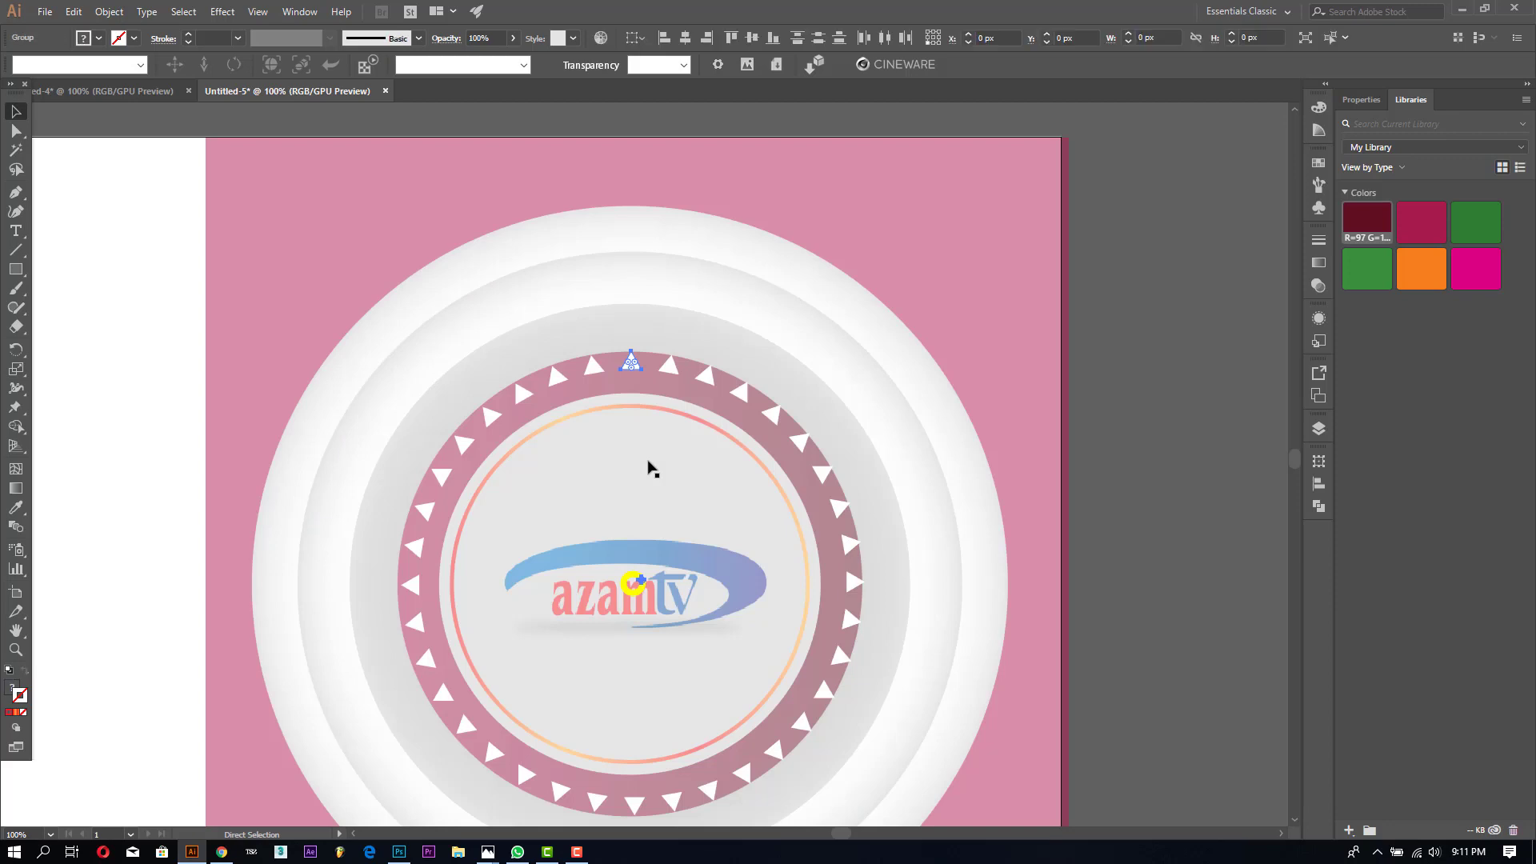
pyautogui.doubleClick(1200, 395)
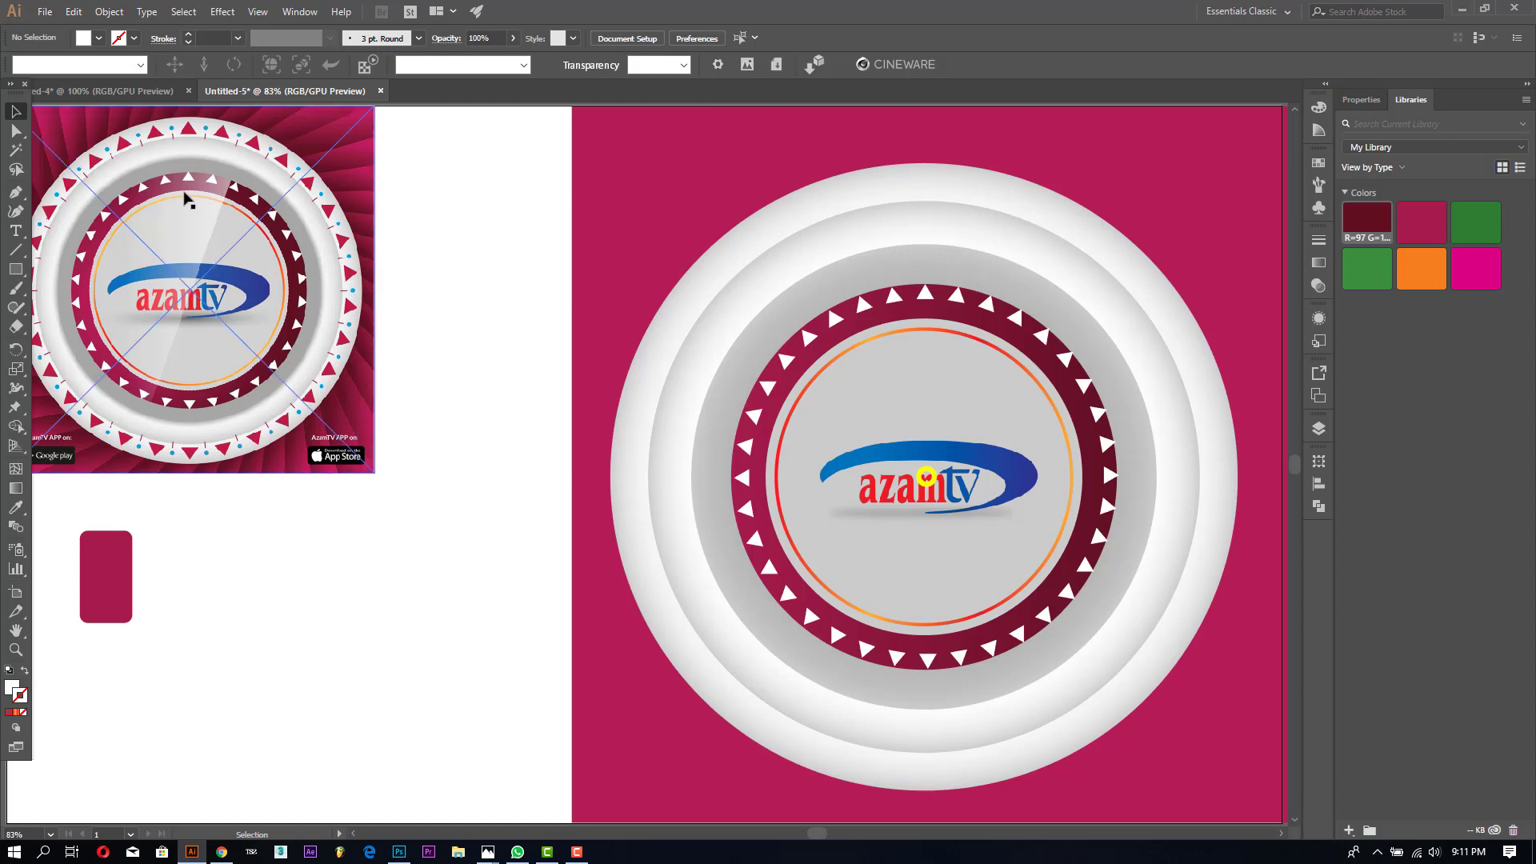
# Step: Select the top triangle group and bring up the Object menu
pyautogui.click(865, 308)
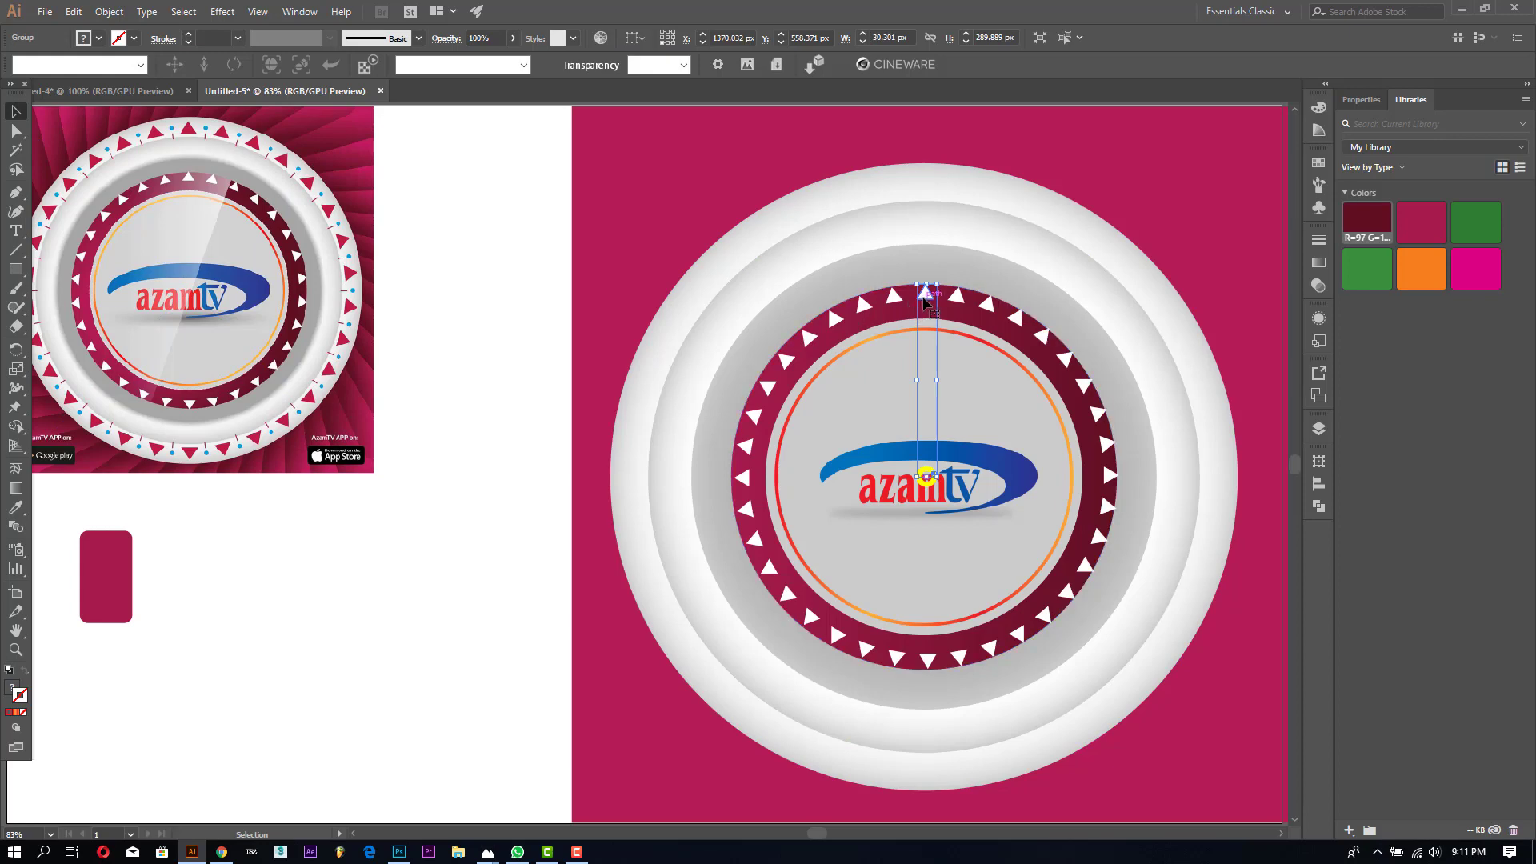
pyautogui.click(109, 11)
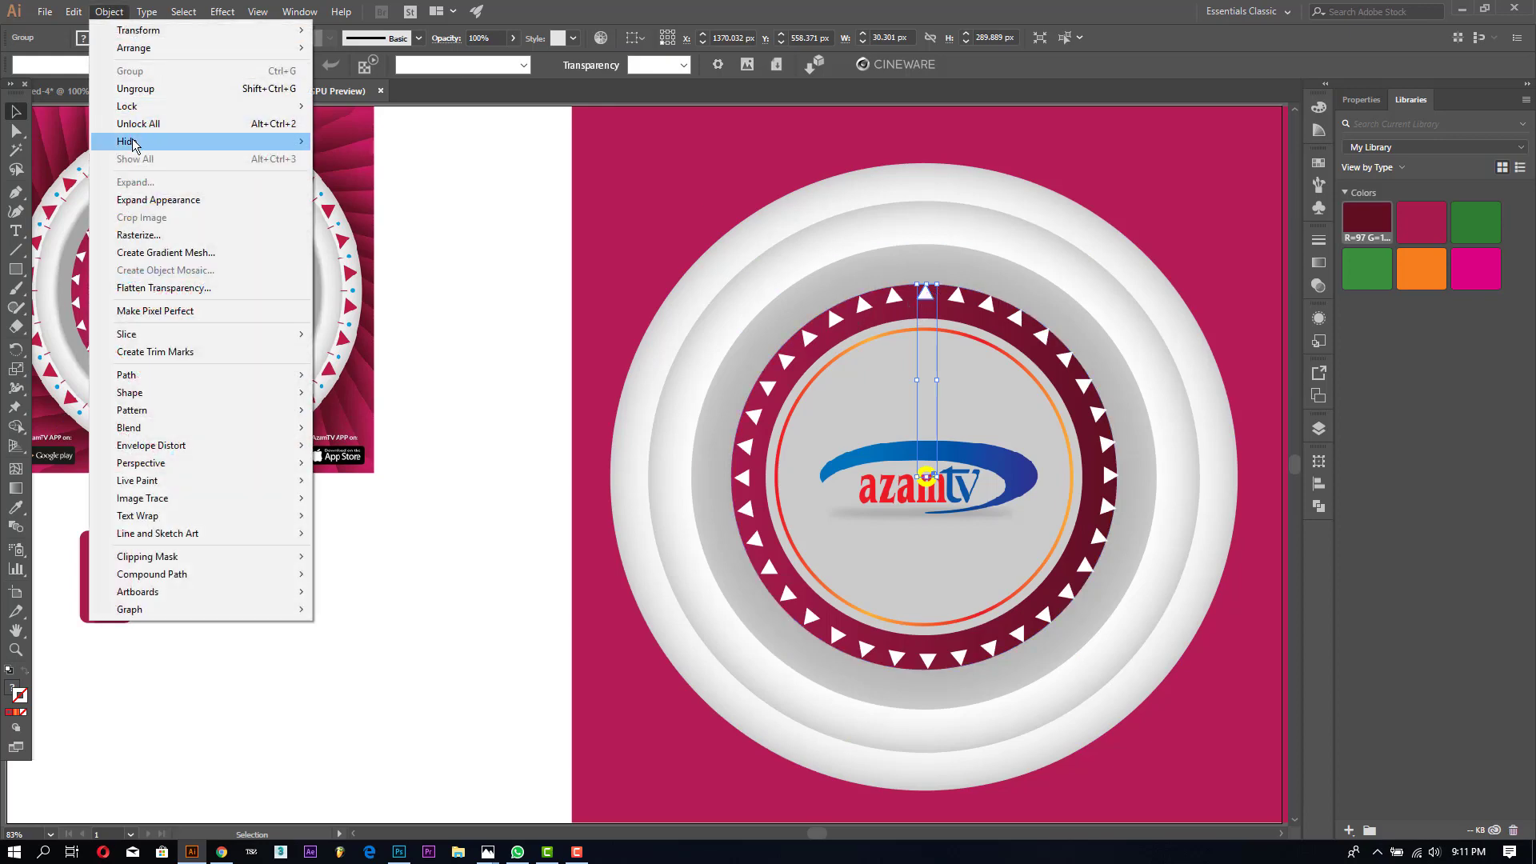
# Step: Expand the triangle ring's appearance into real shapes, then deselect it
pyautogui.click(159, 202)
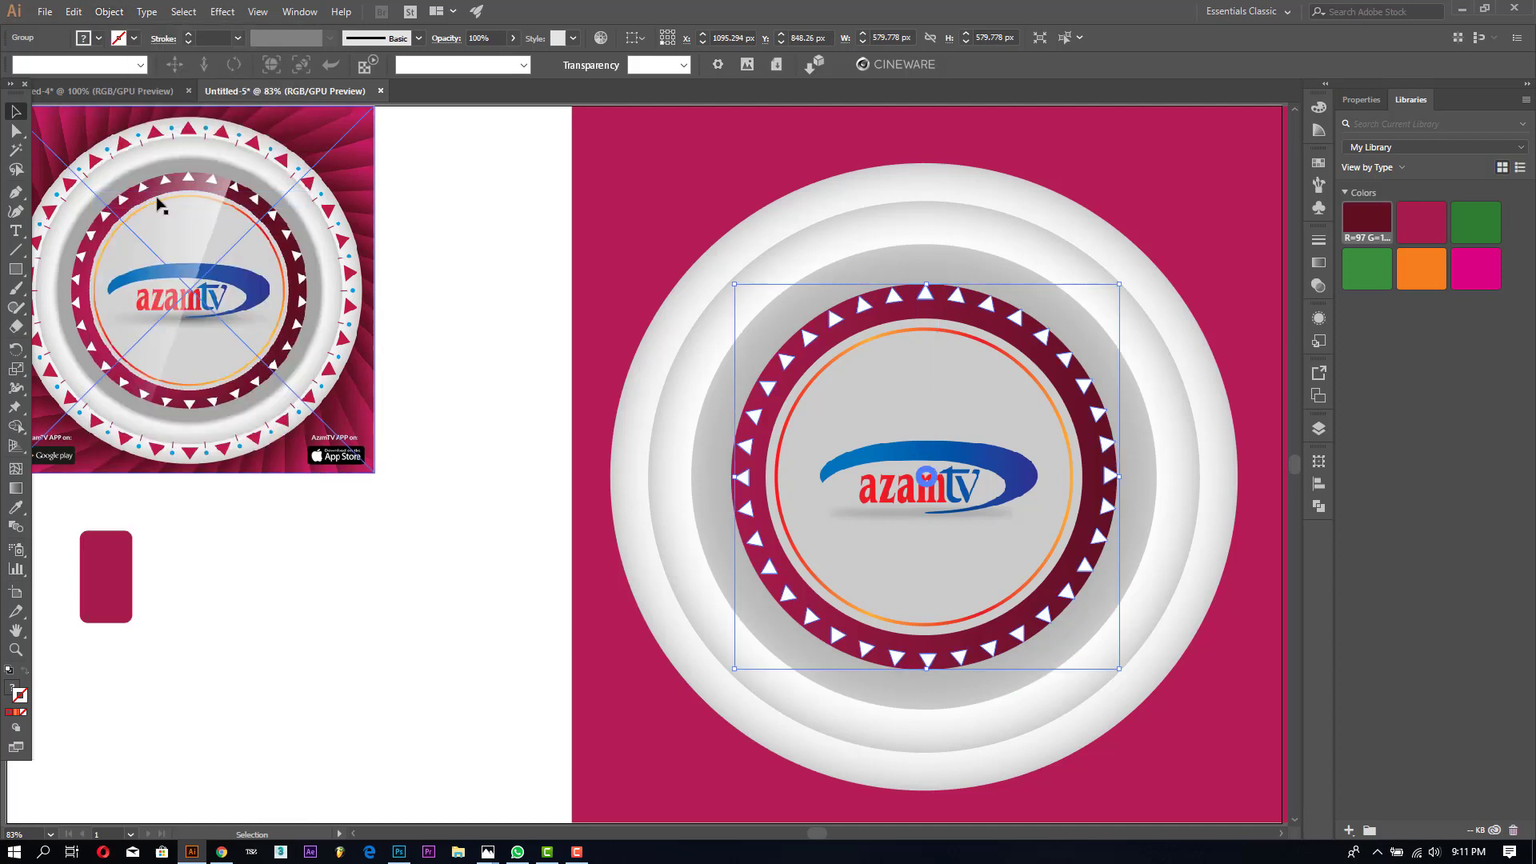
pyautogui.click(490, 266)
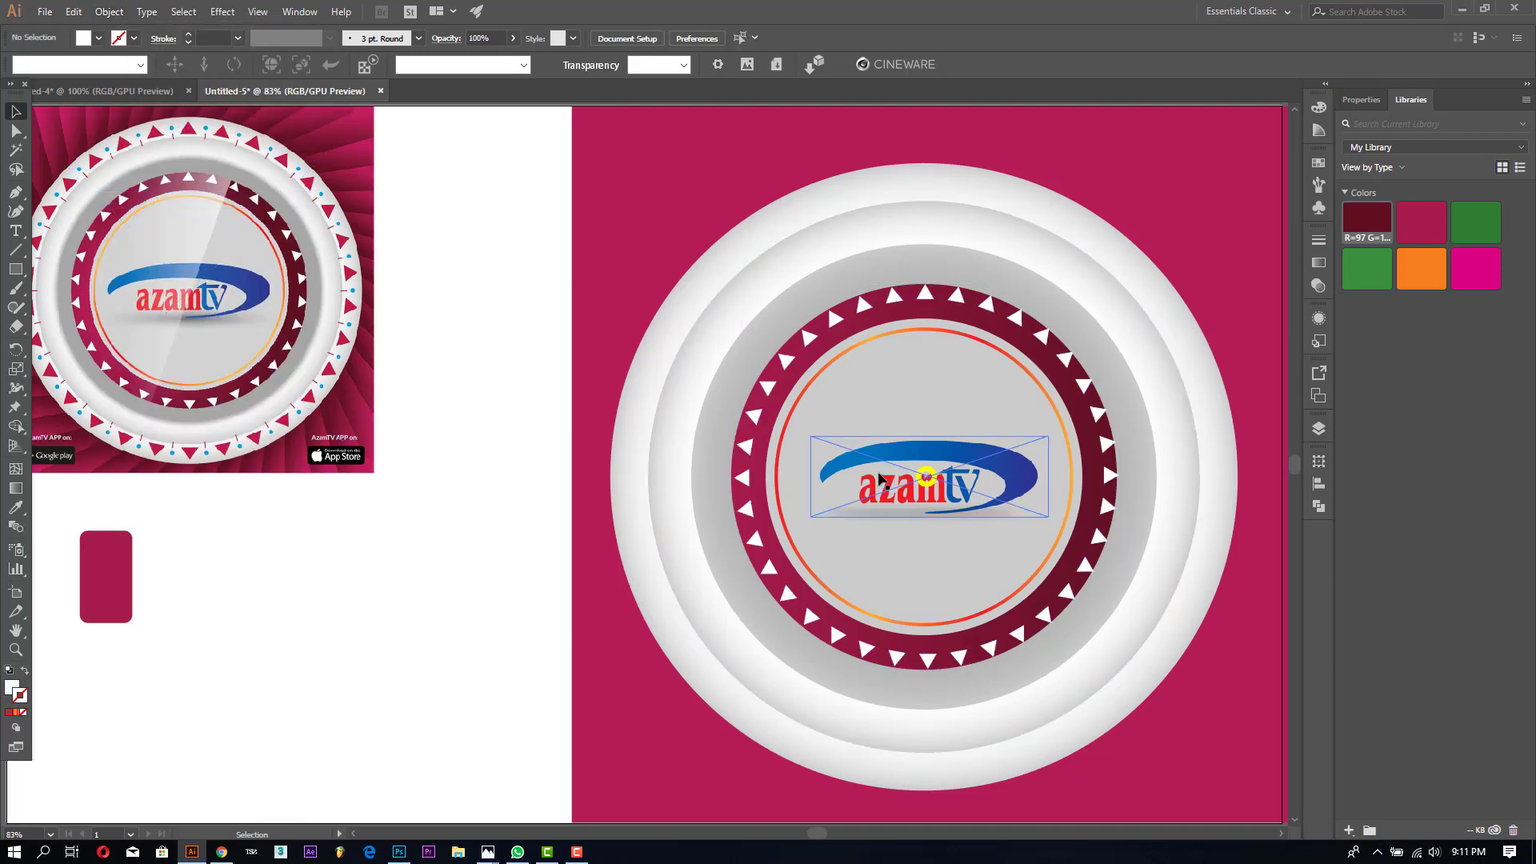
pyautogui.click(733, 368)
pyautogui.click(941, 394)
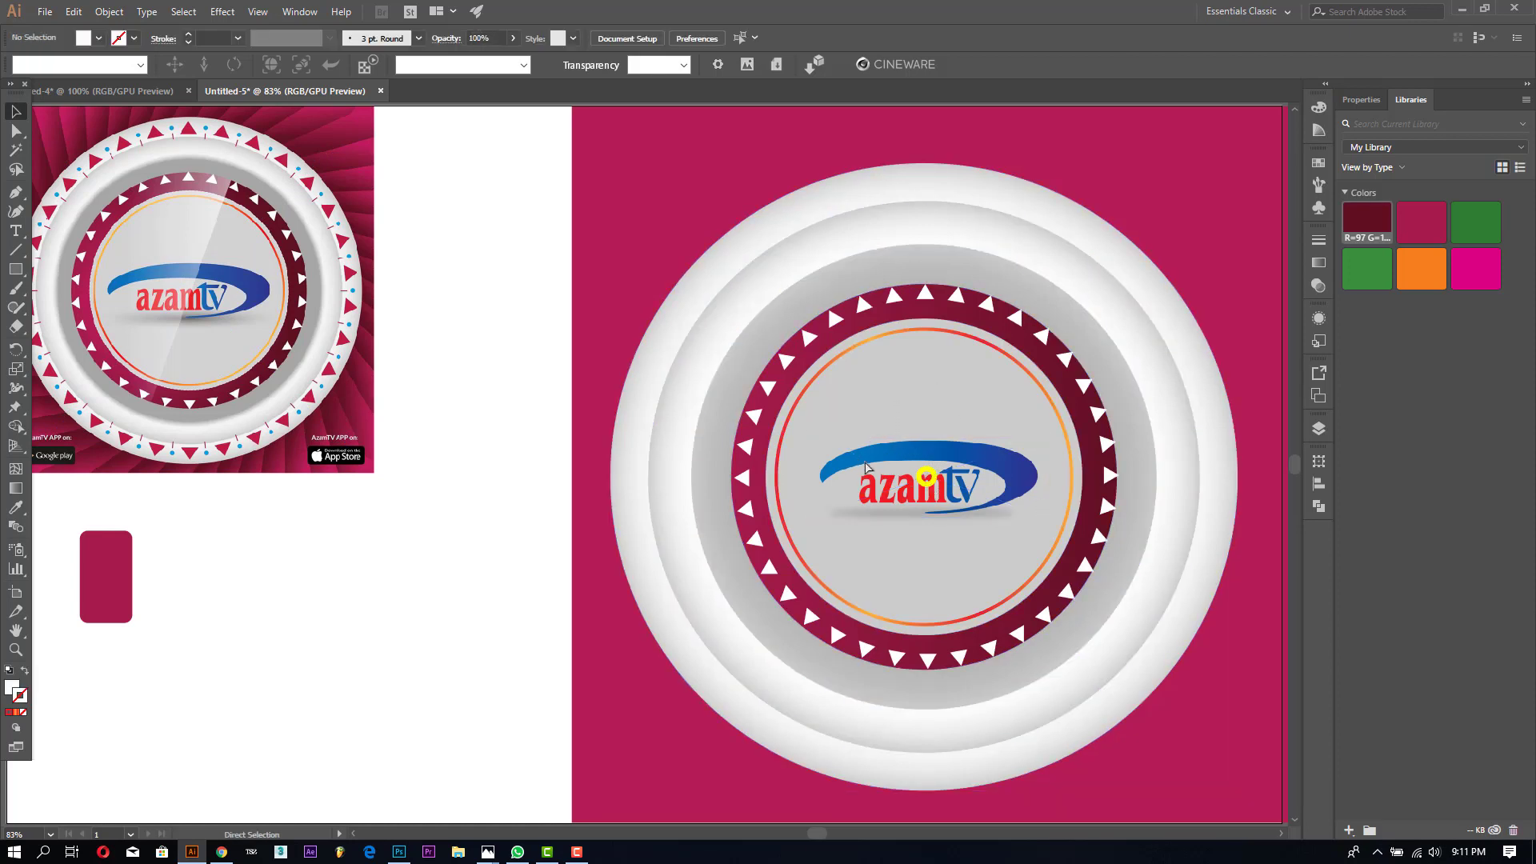
# Step: Inspect the expanded triangle ring's subgroups in isolation mode and reselect the ring group
pyautogui.click(928, 487)
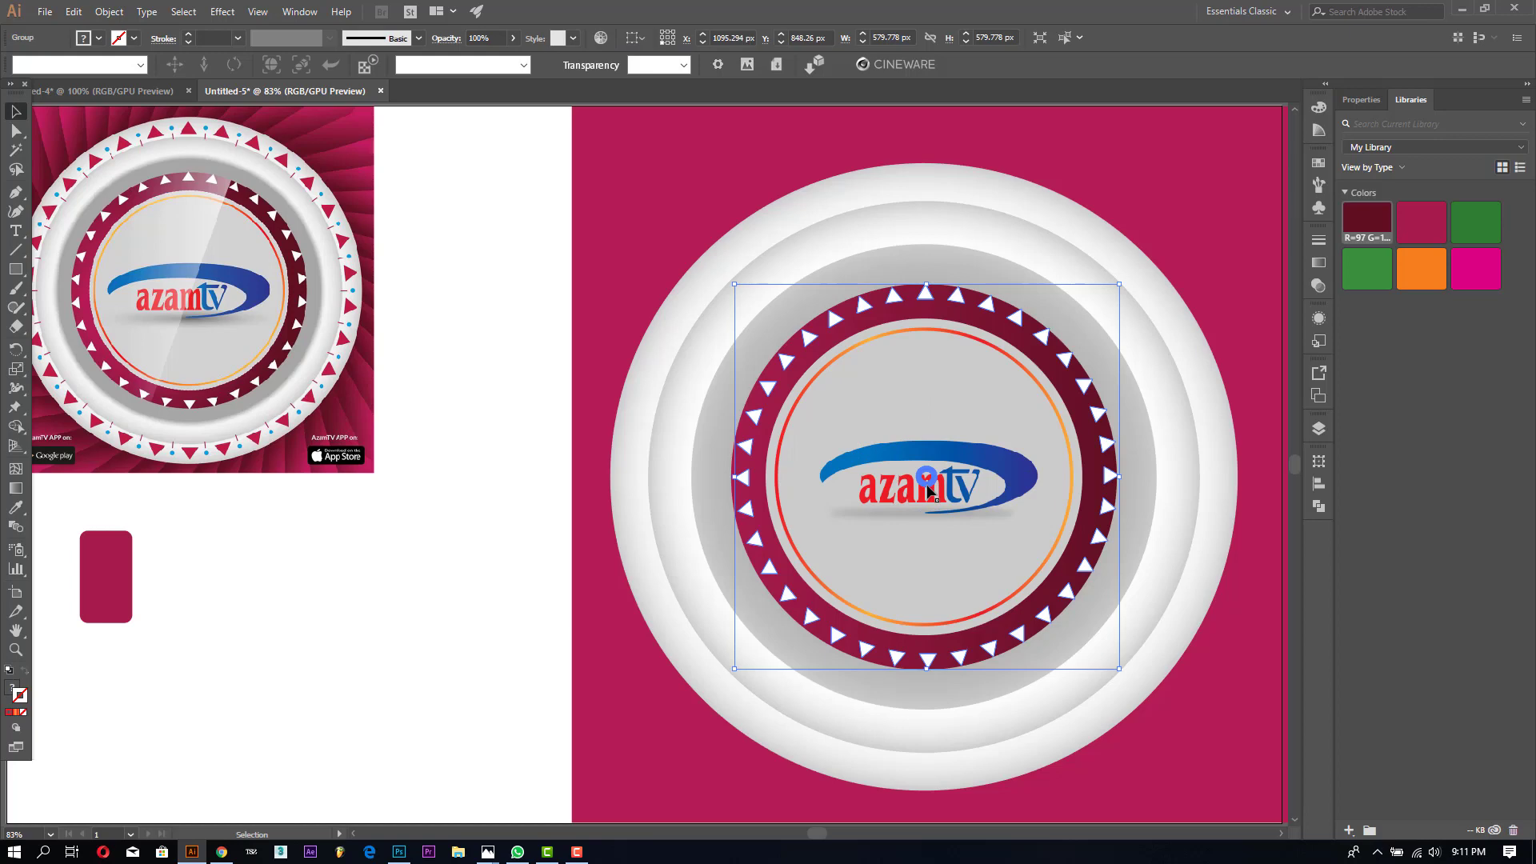
pyautogui.doubleClick(928, 486)
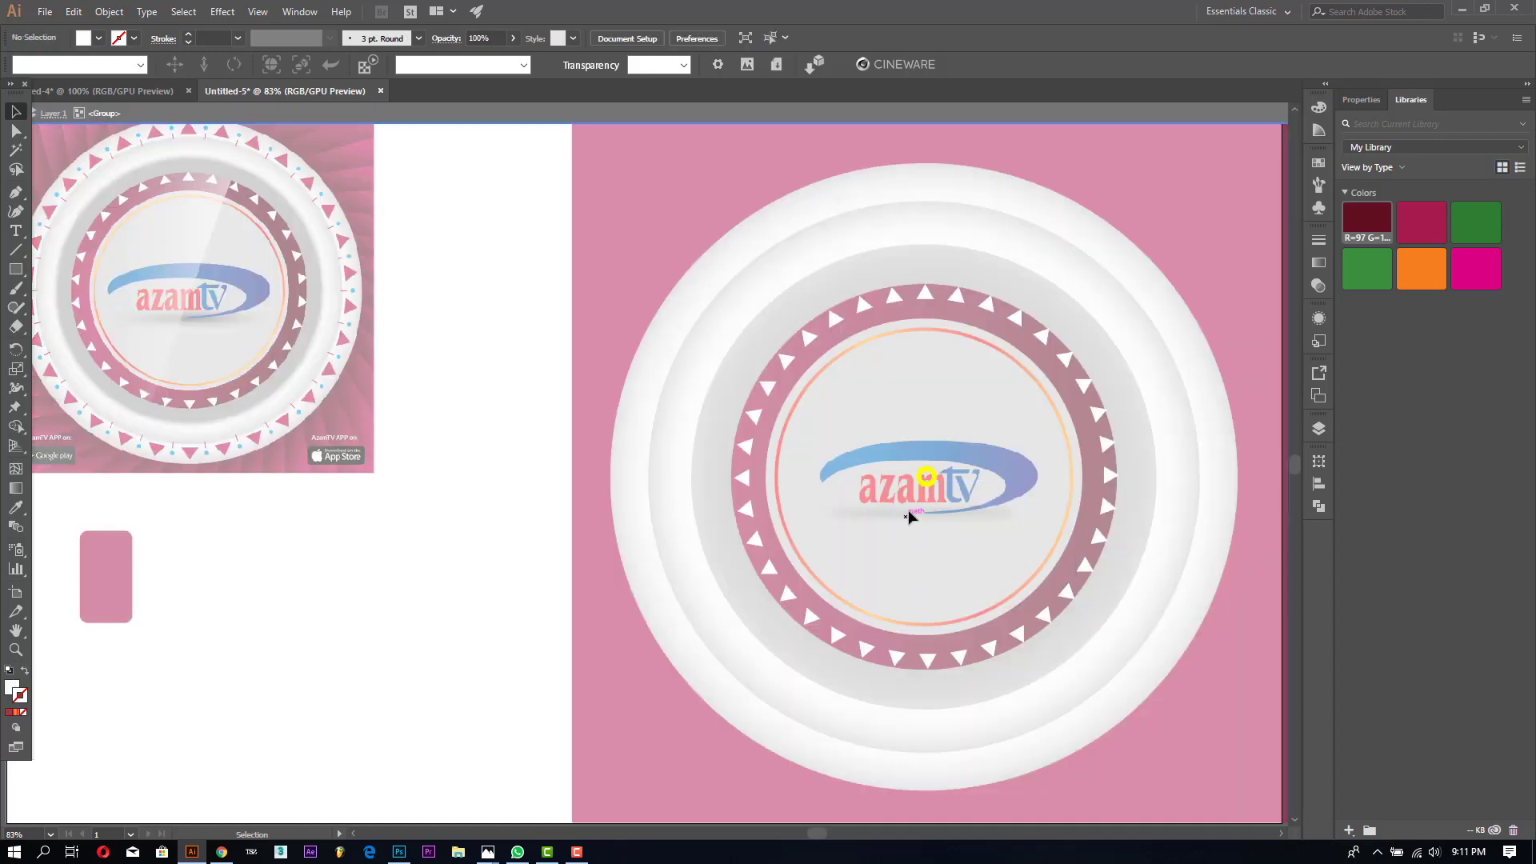
pyautogui.click(926, 477)
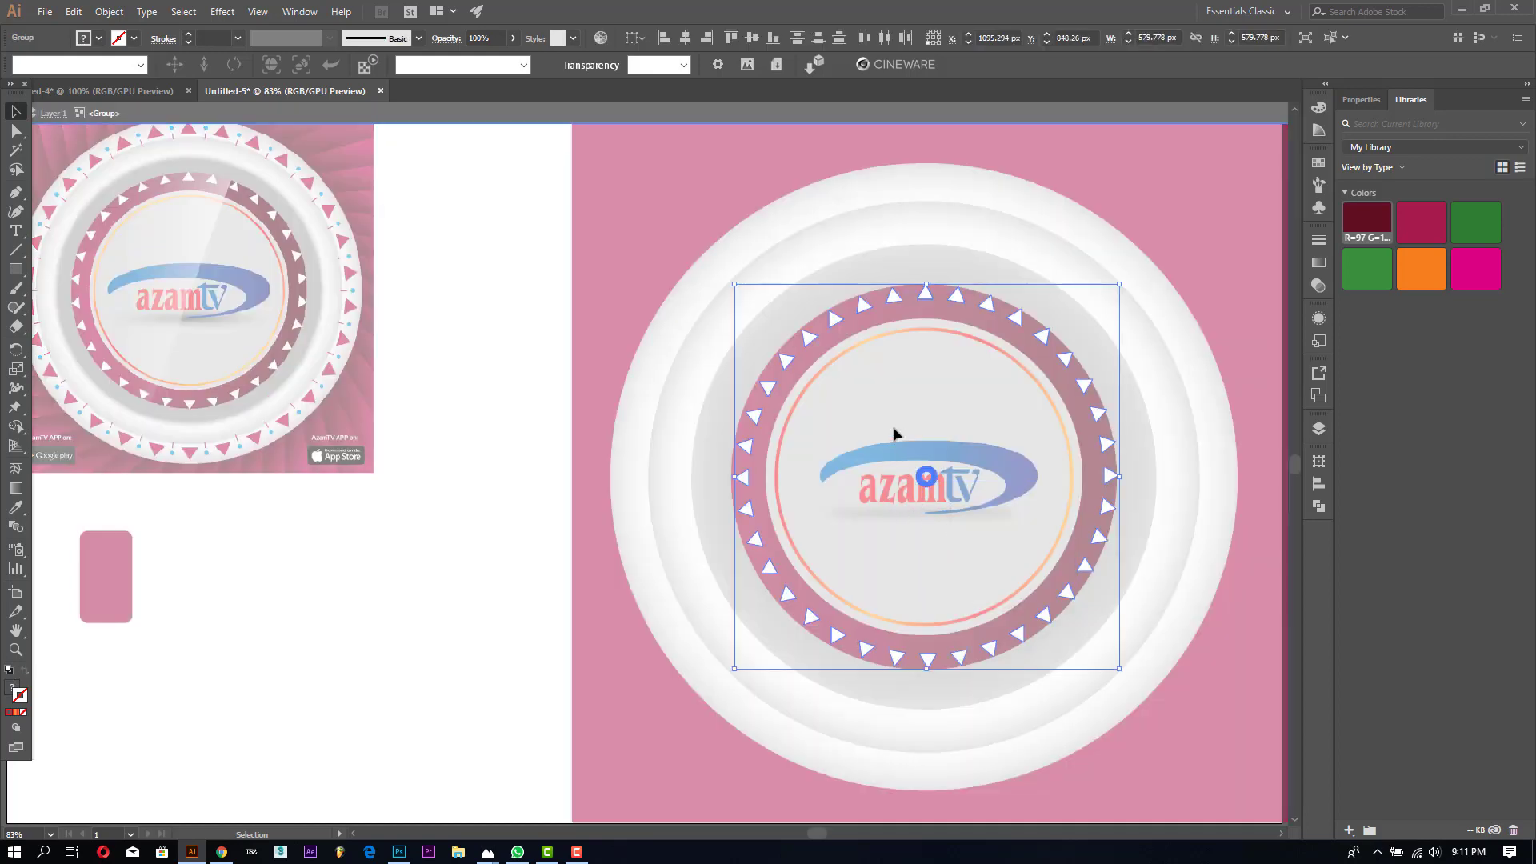
pyautogui.click(904, 542)
pyautogui.click(926, 475)
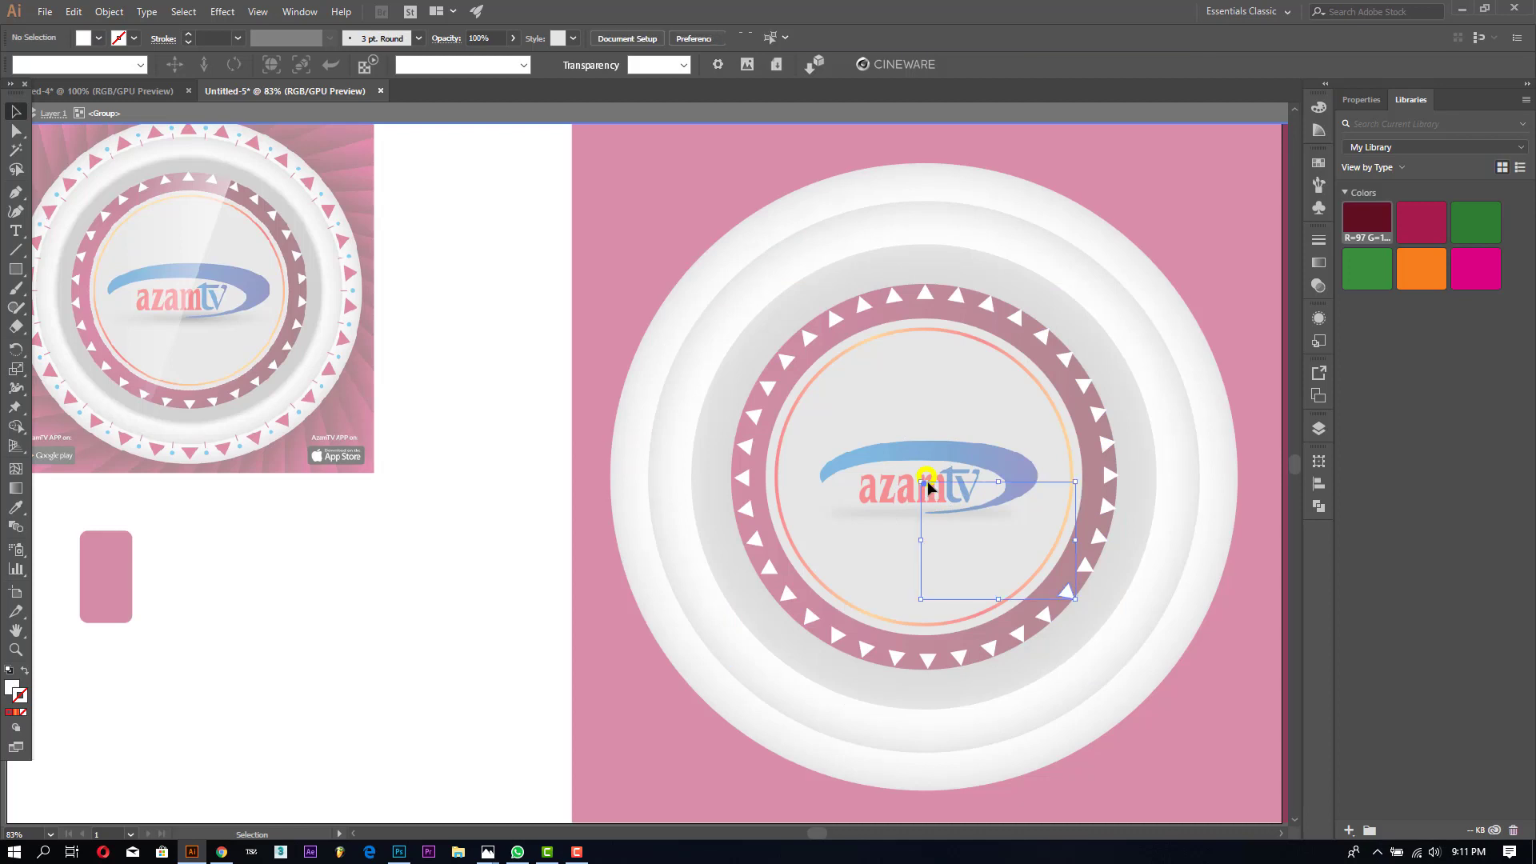
pyautogui.doubleClick(903, 429)
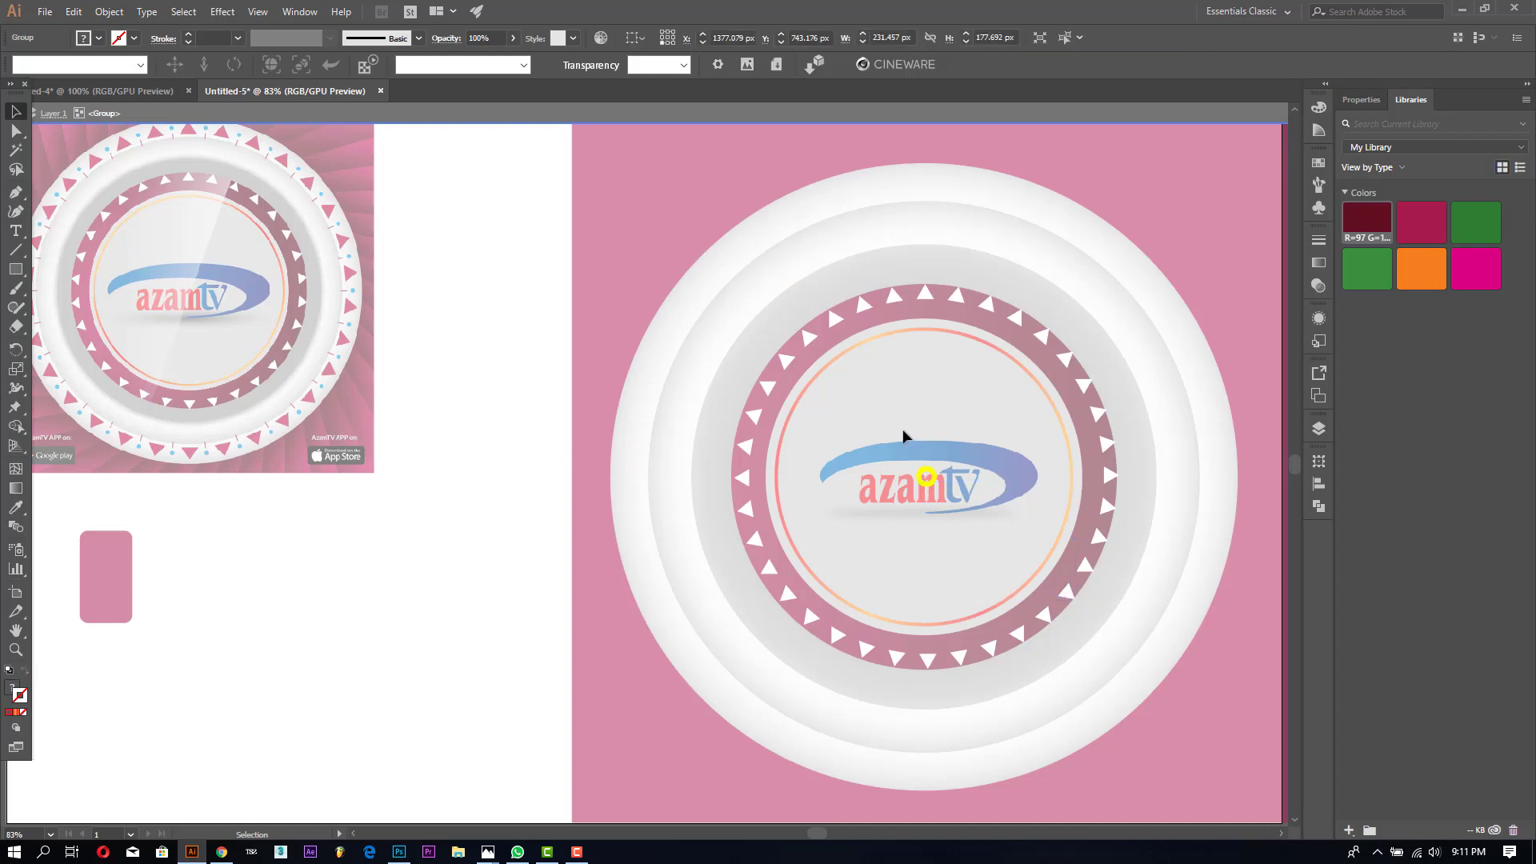
pyautogui.click(934, 299)
# Step: Ungroup the triangle ring, delete the white triangles, then undo the deletion
pyautogui.rightClick(934, 298)
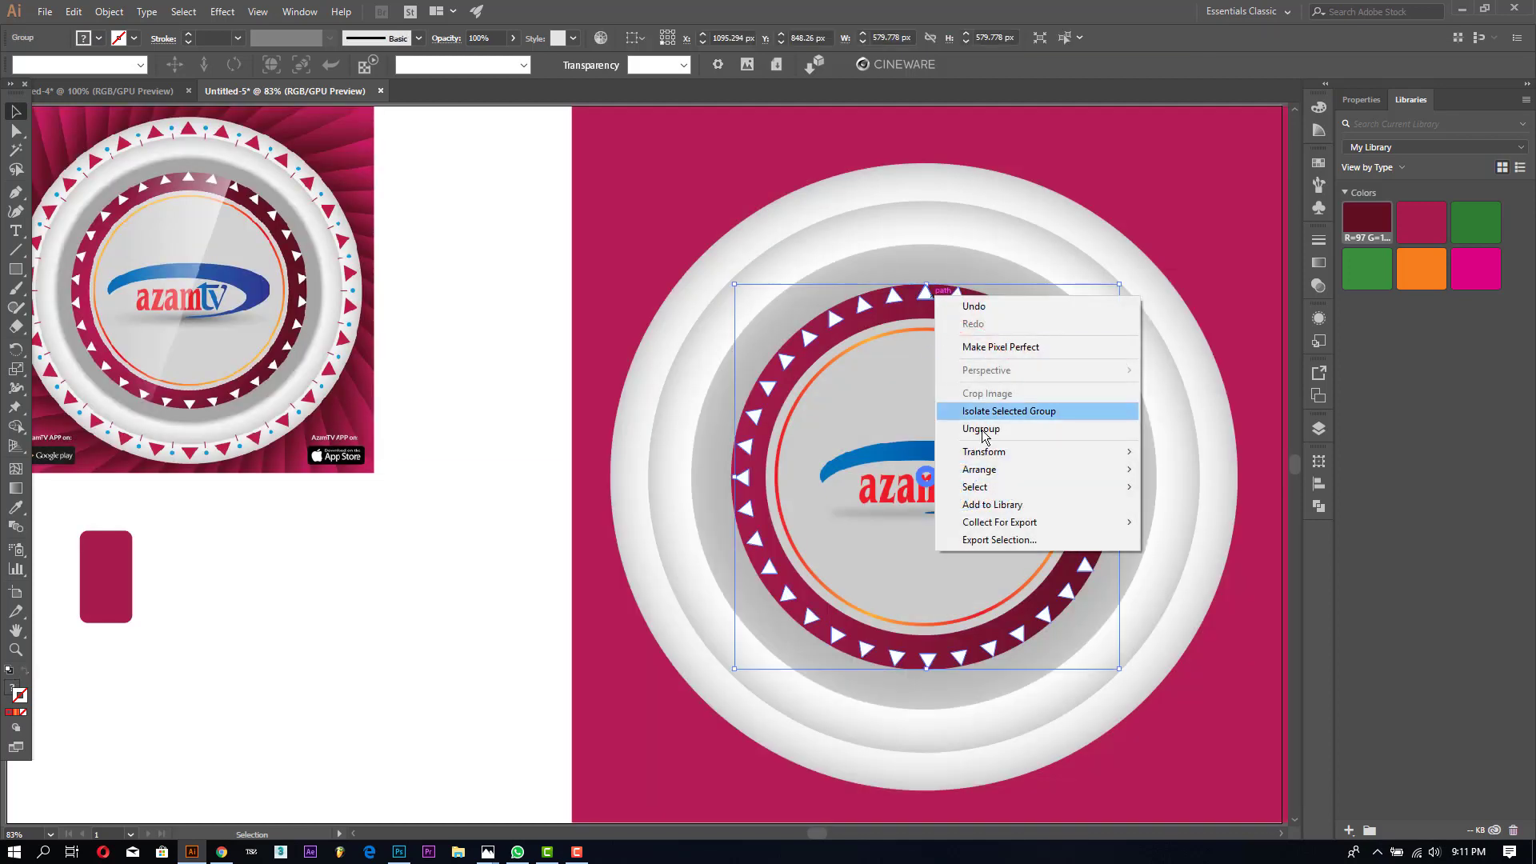
pyautogui.click(1032, 409)
pyautogui.hotkey('ctrl', 'shift', 'a')
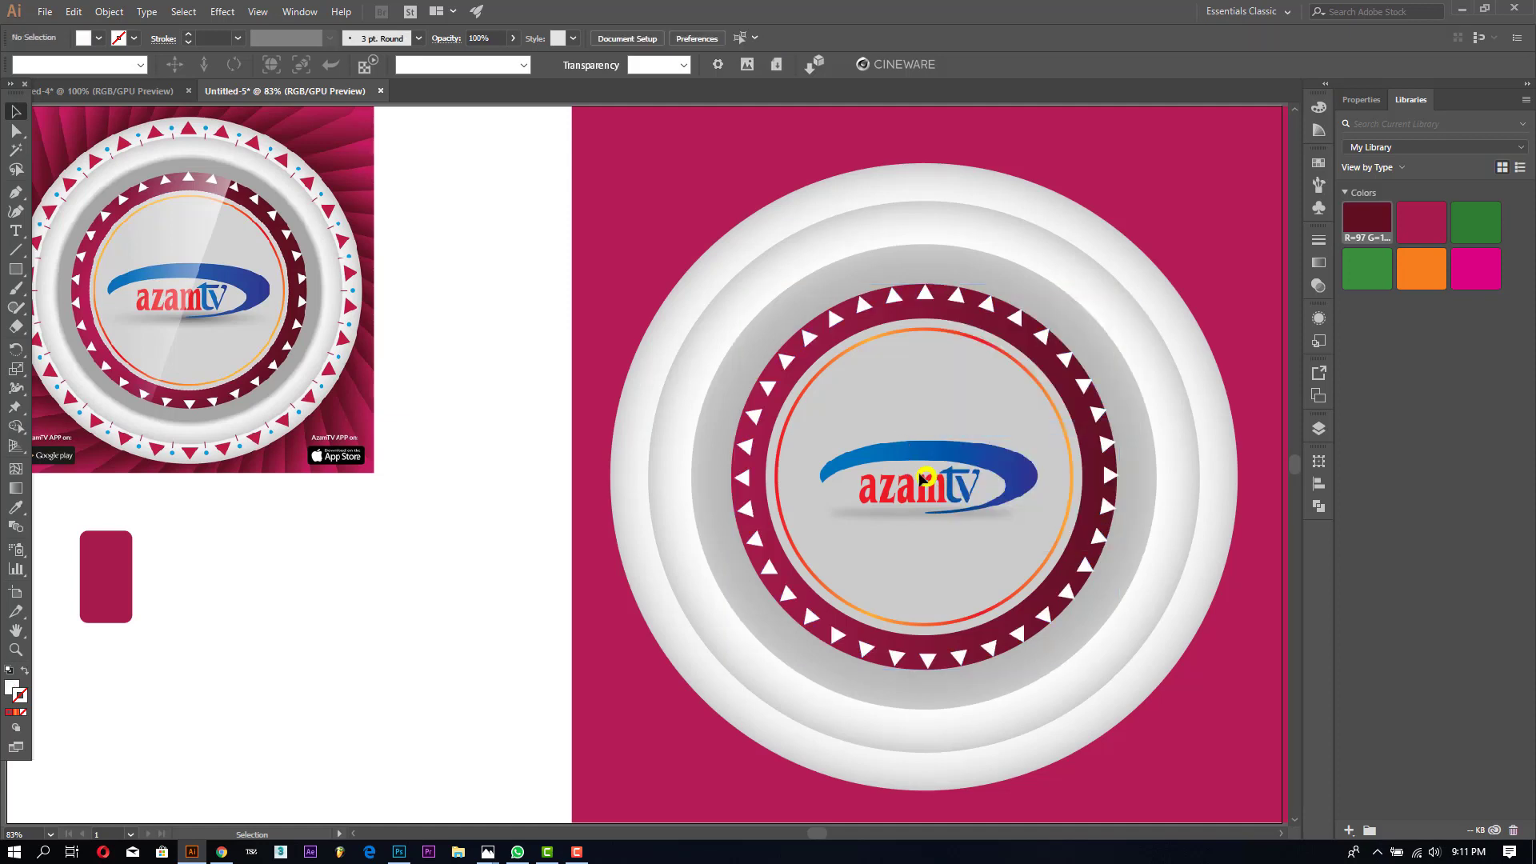
pyautogui.click(937, 496)
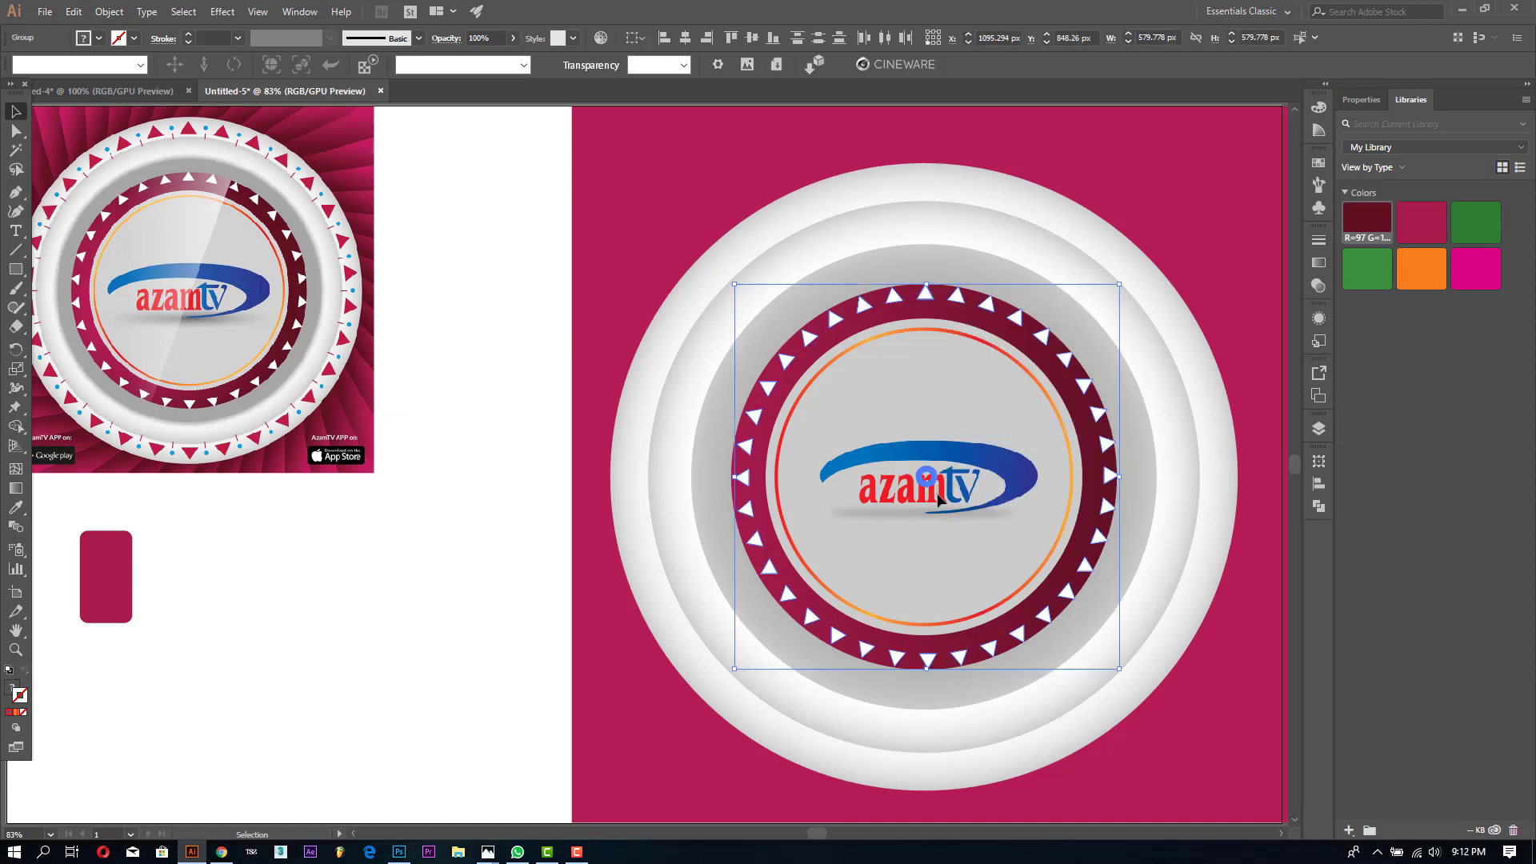
pyautogui.press('Delete')
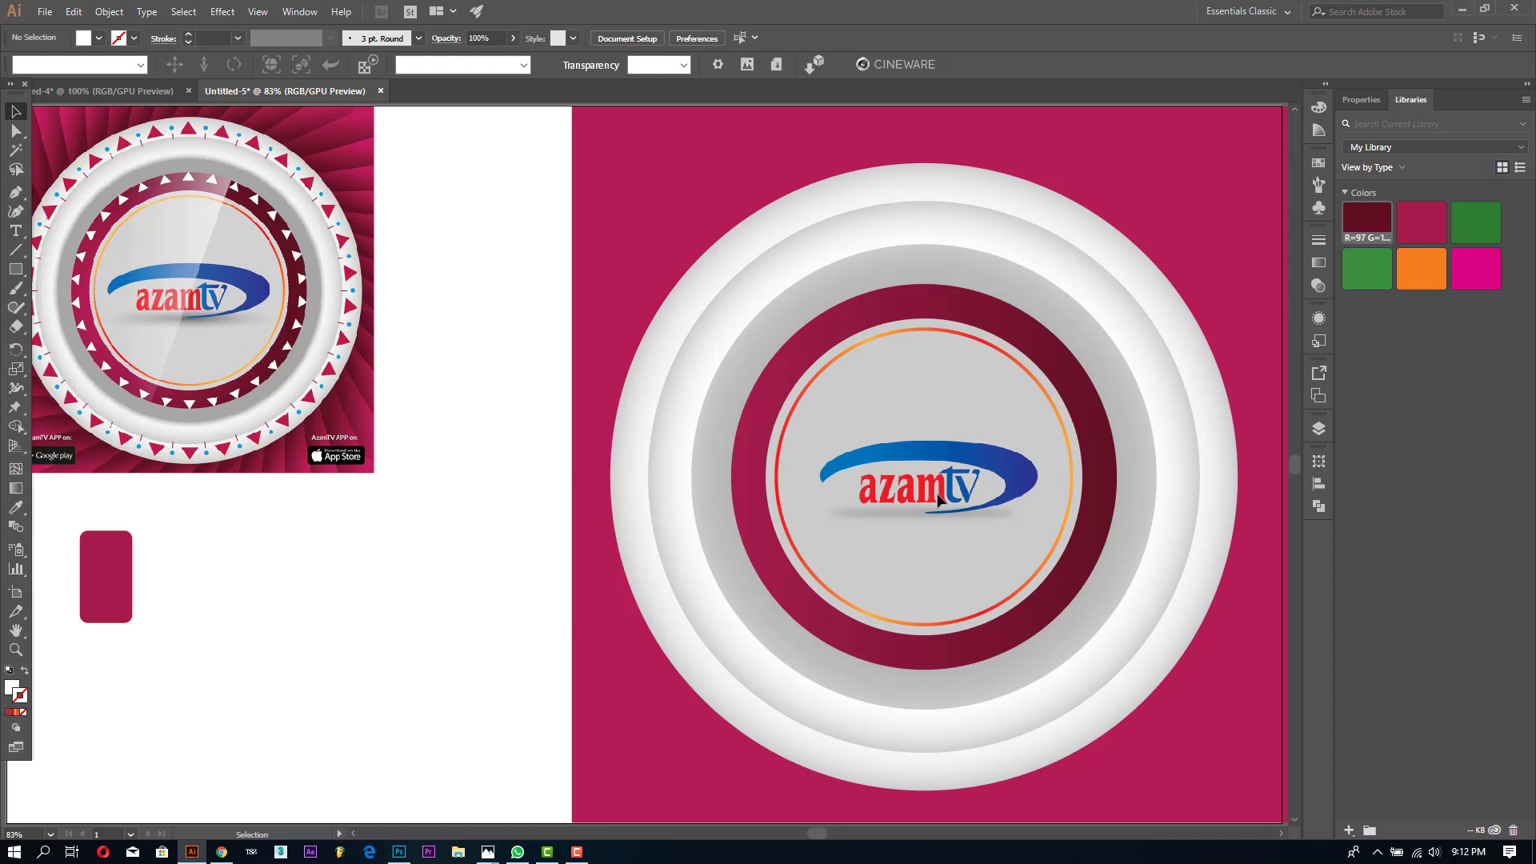
pyautogui.hotkey('ctrl', 'z')
# Step: Ungroup the artwork, delete the stray dot beside the logo, and select the maroon ring group
pyautogui.rightClick(936, 478)
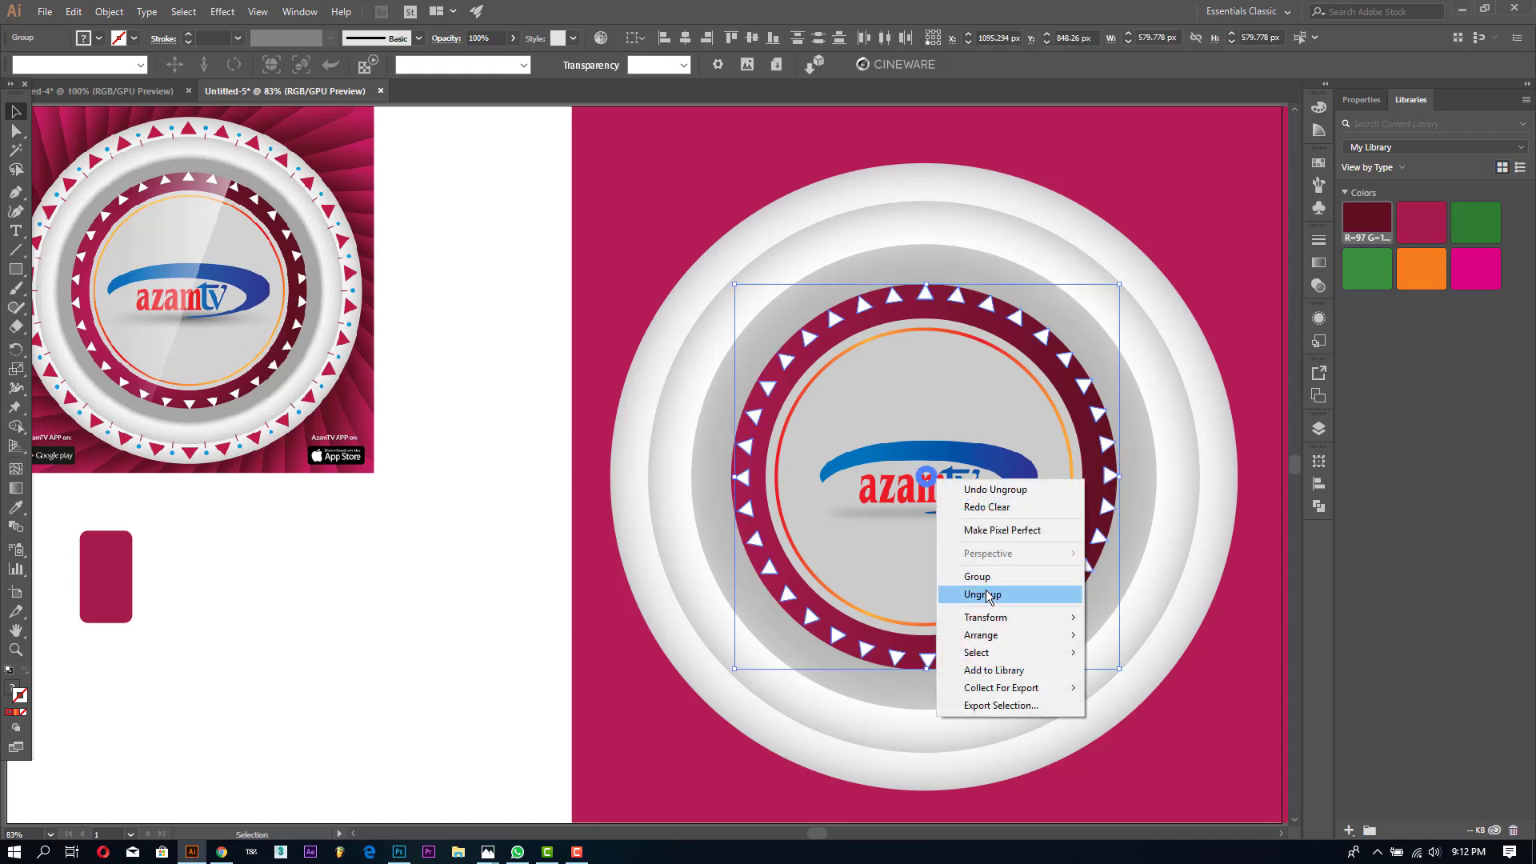
pyautogui.click(989, 596)
pyautogui.moveTo(886, 405)
pyautogui.mouseDown()
pyautogui.moveTo(942, 509)
pyautogui.moveTo(944, 490)
pyautogui.mouseUp()
pyautogui.press('Delete')
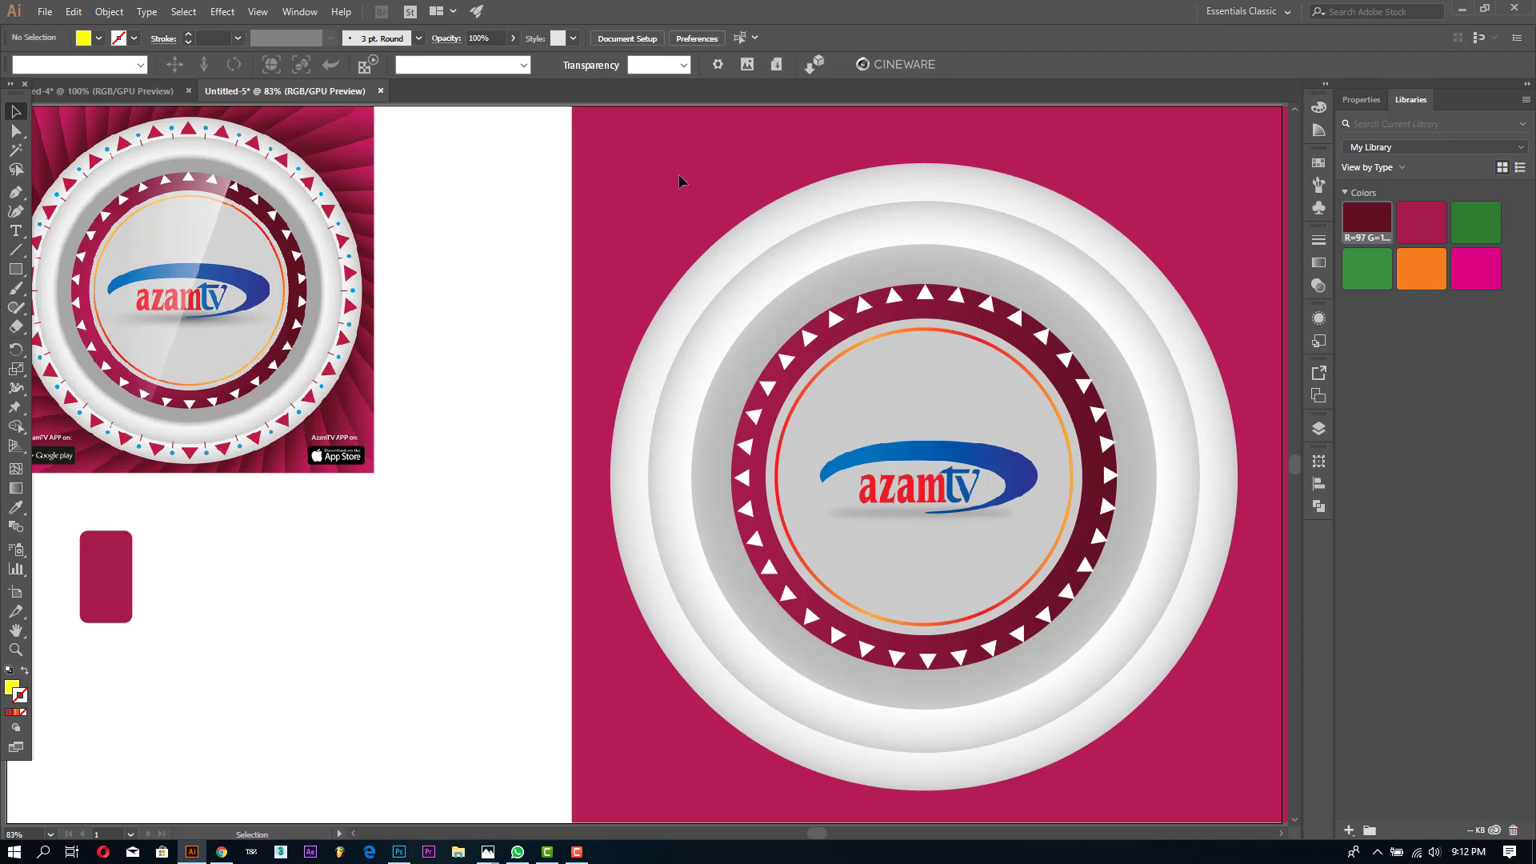
pyautogui.moveTo(653, 190); pyautogui.dragTo(1154, 709)
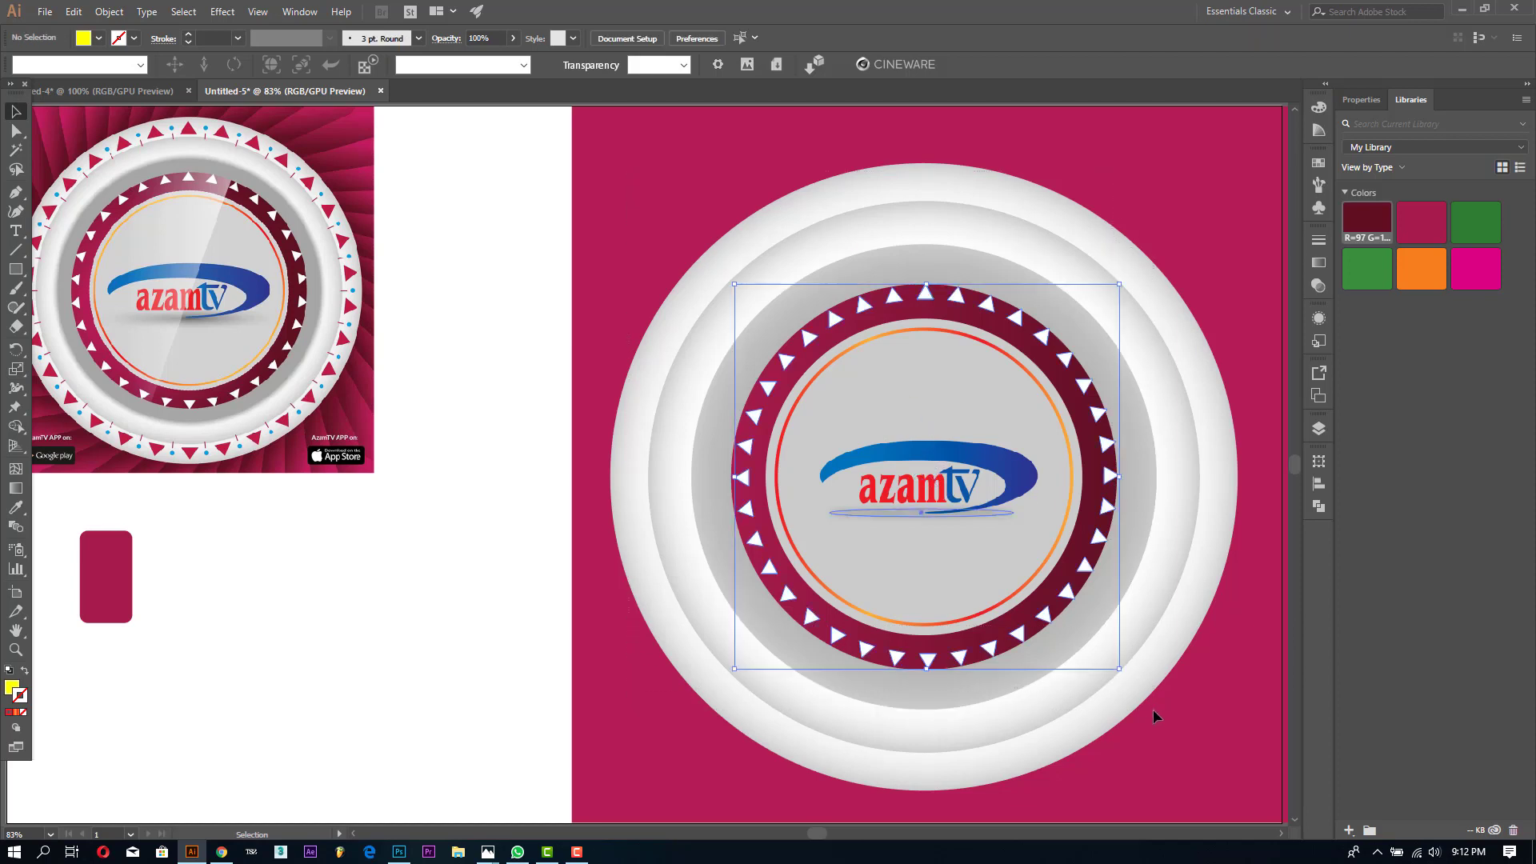
# Step: Shift-scale the triangle ring group to 920.992 px around the outer white band
pyautogui.click(995, 405)
pyautogui.click(894, 298)
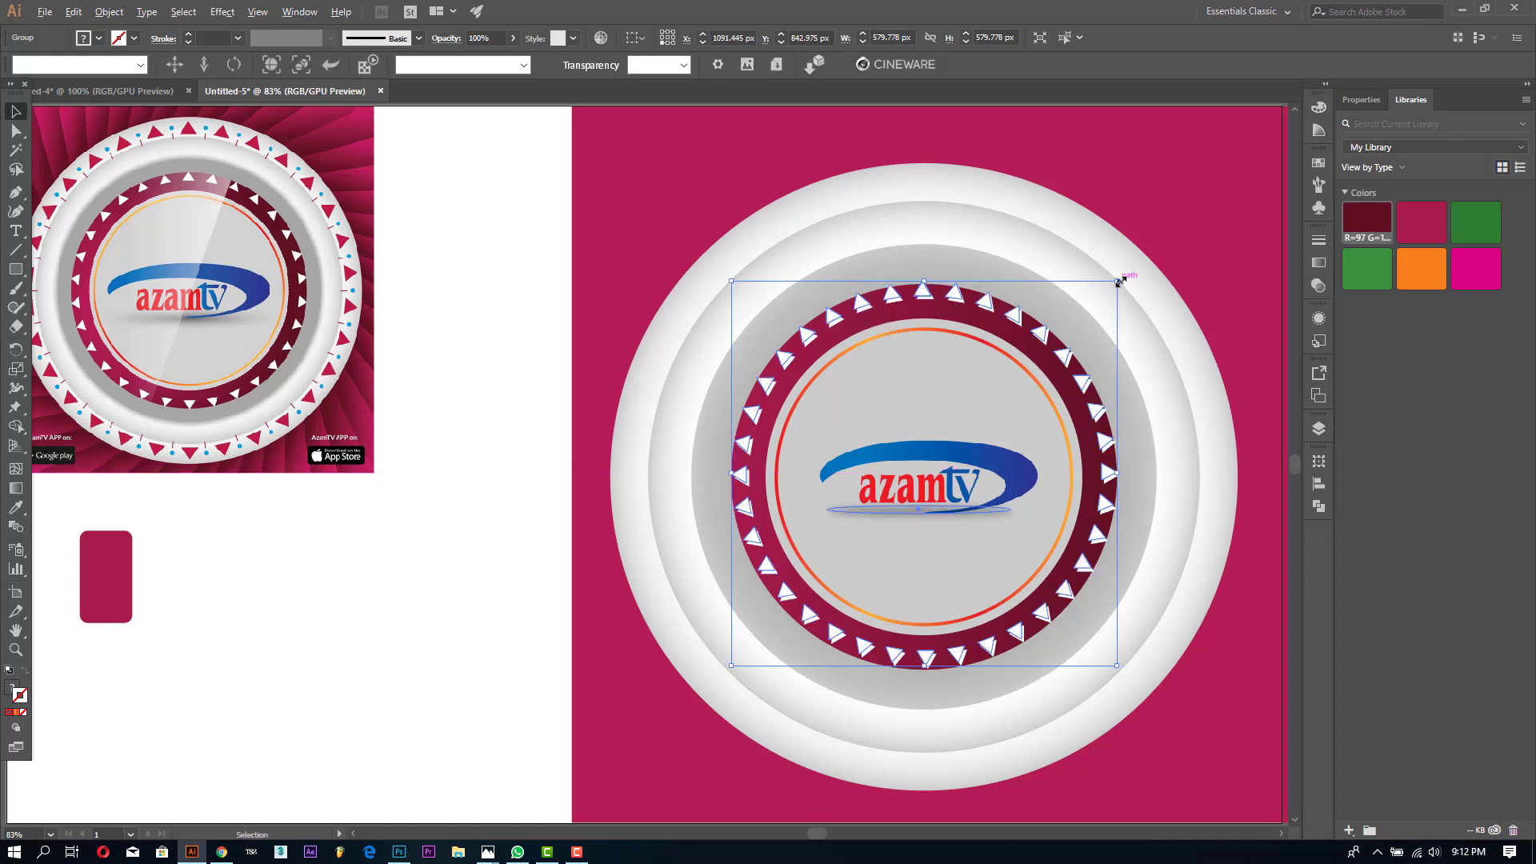
pyautogui.moveTo(1120, 285); pyautogui.dragTo(1234, 169)
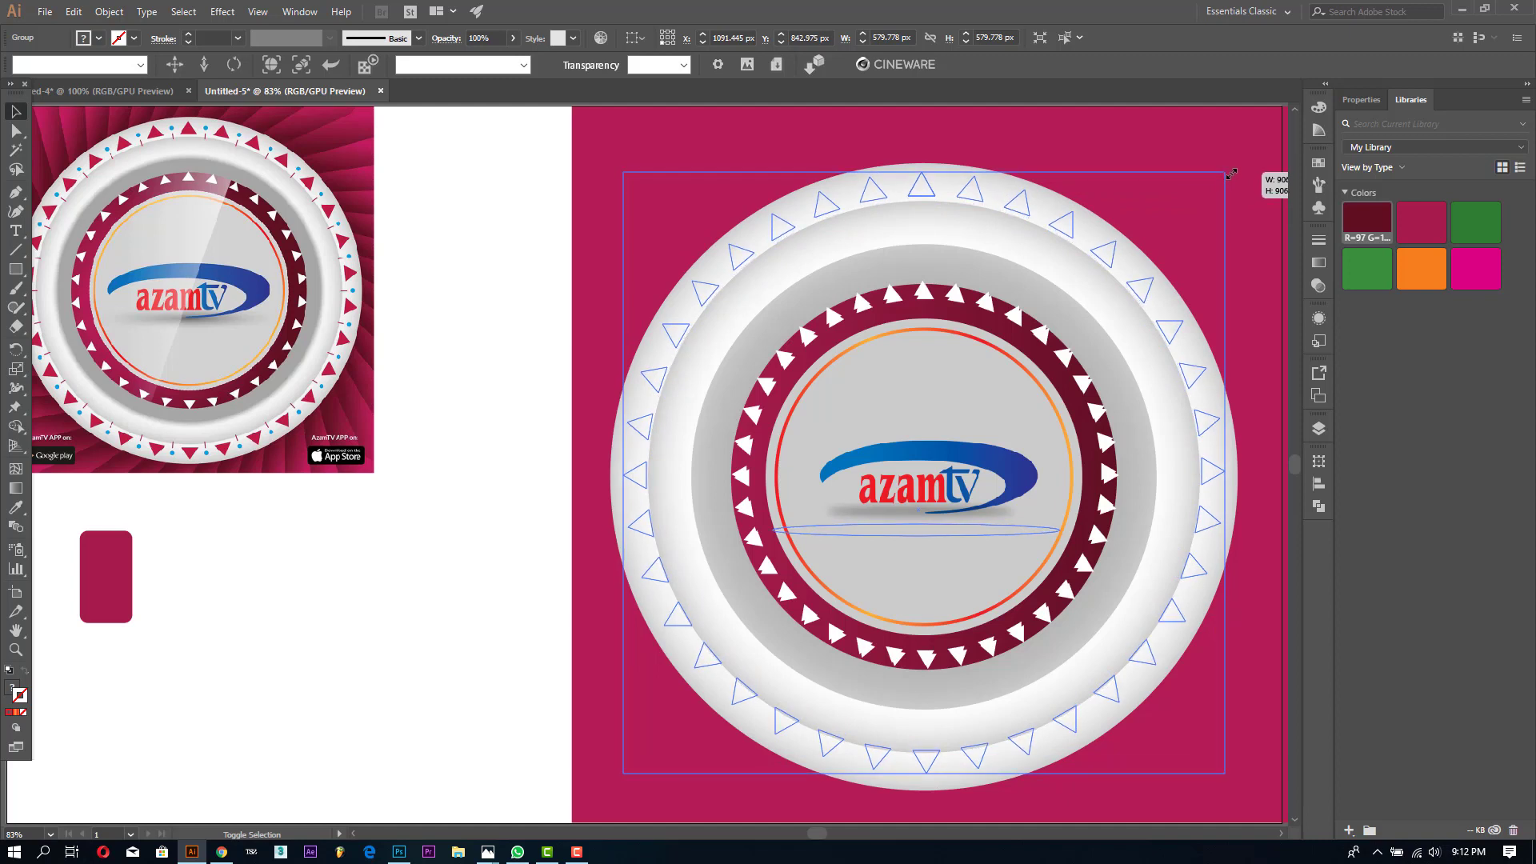
pyautogui.moveTo(1235, 169); pyautogui.dragTo(1234, 169)
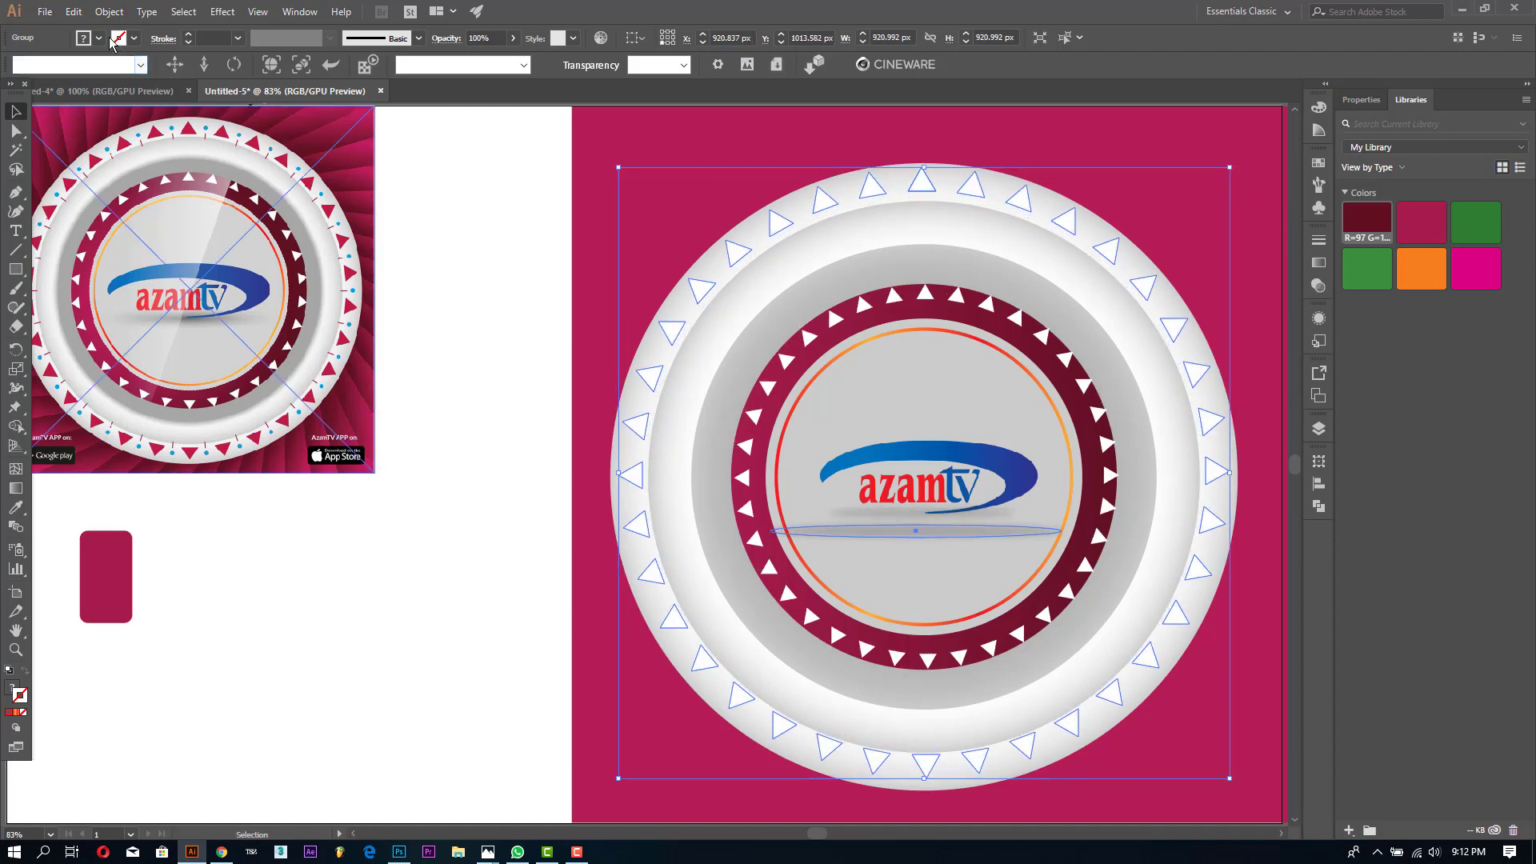
# Step: Fill the ring's triangles with the dark maroon swatch
pyautogui.click(99, 38)
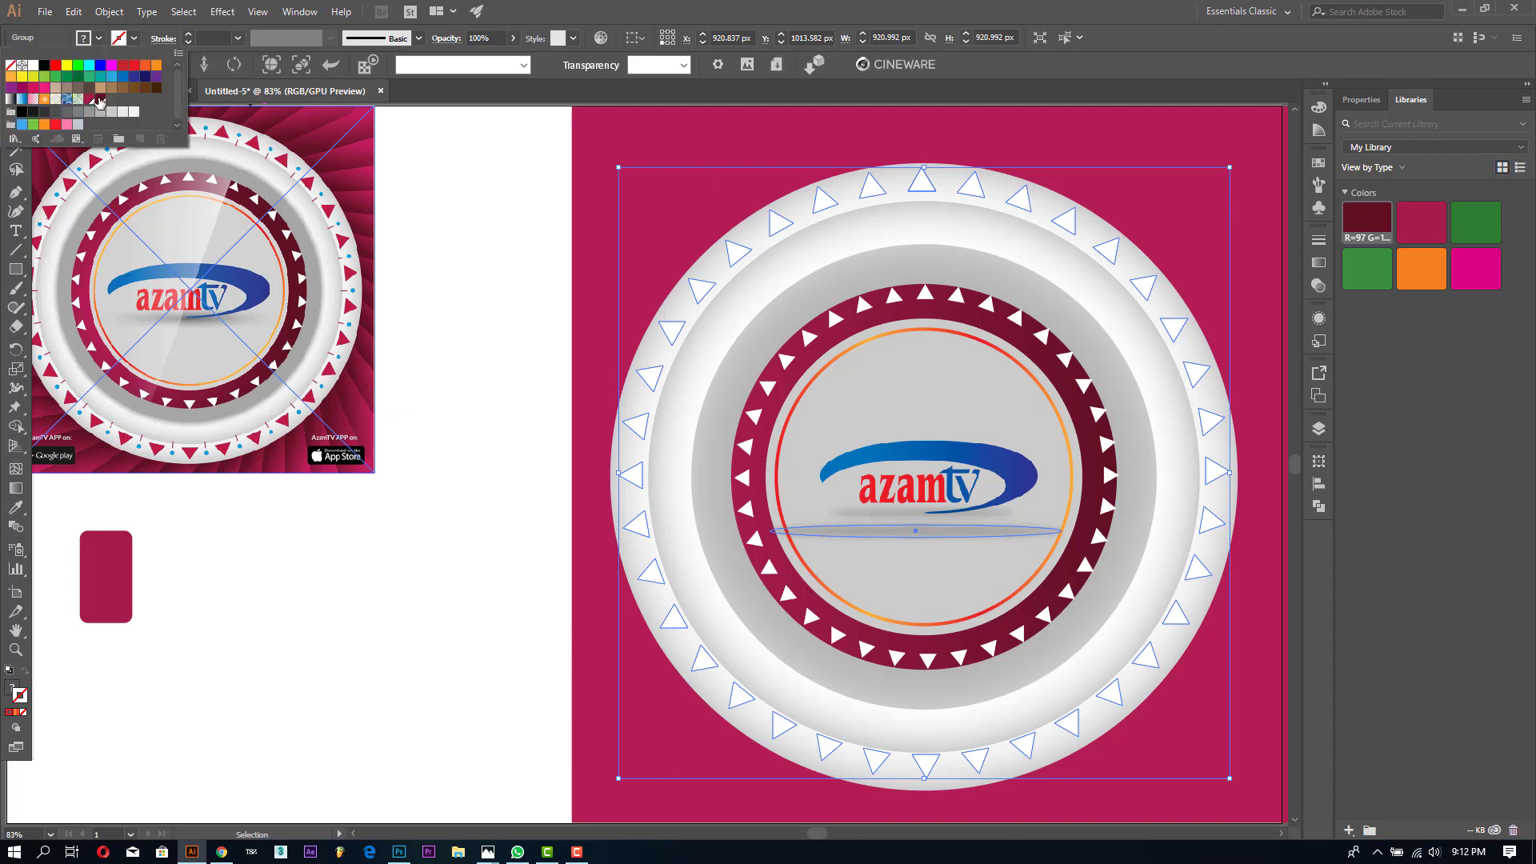
pyautogui.click(99, 100)
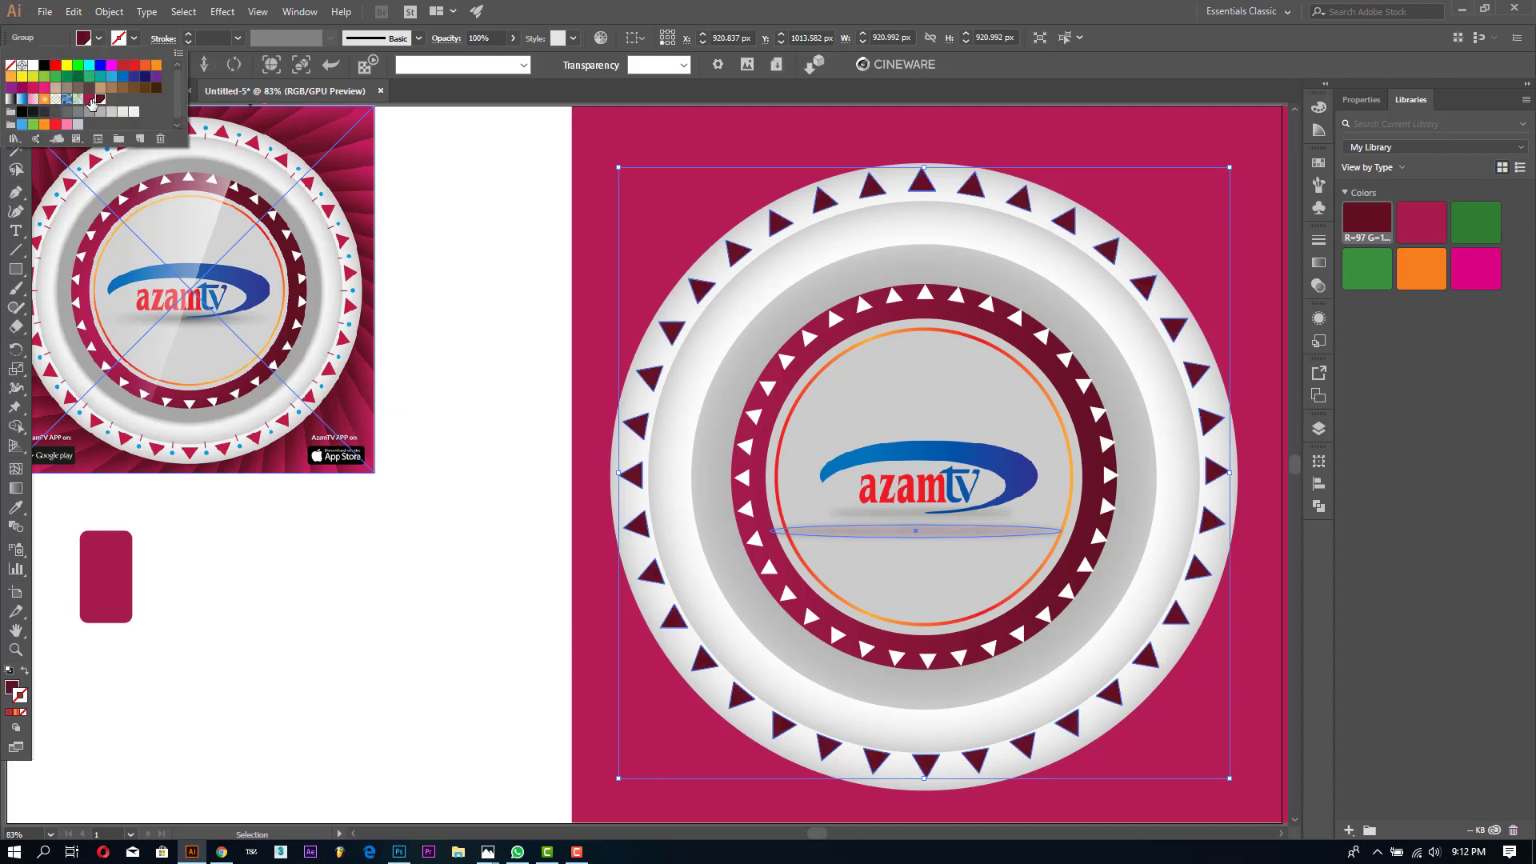
pyautogui.click(497, 281)
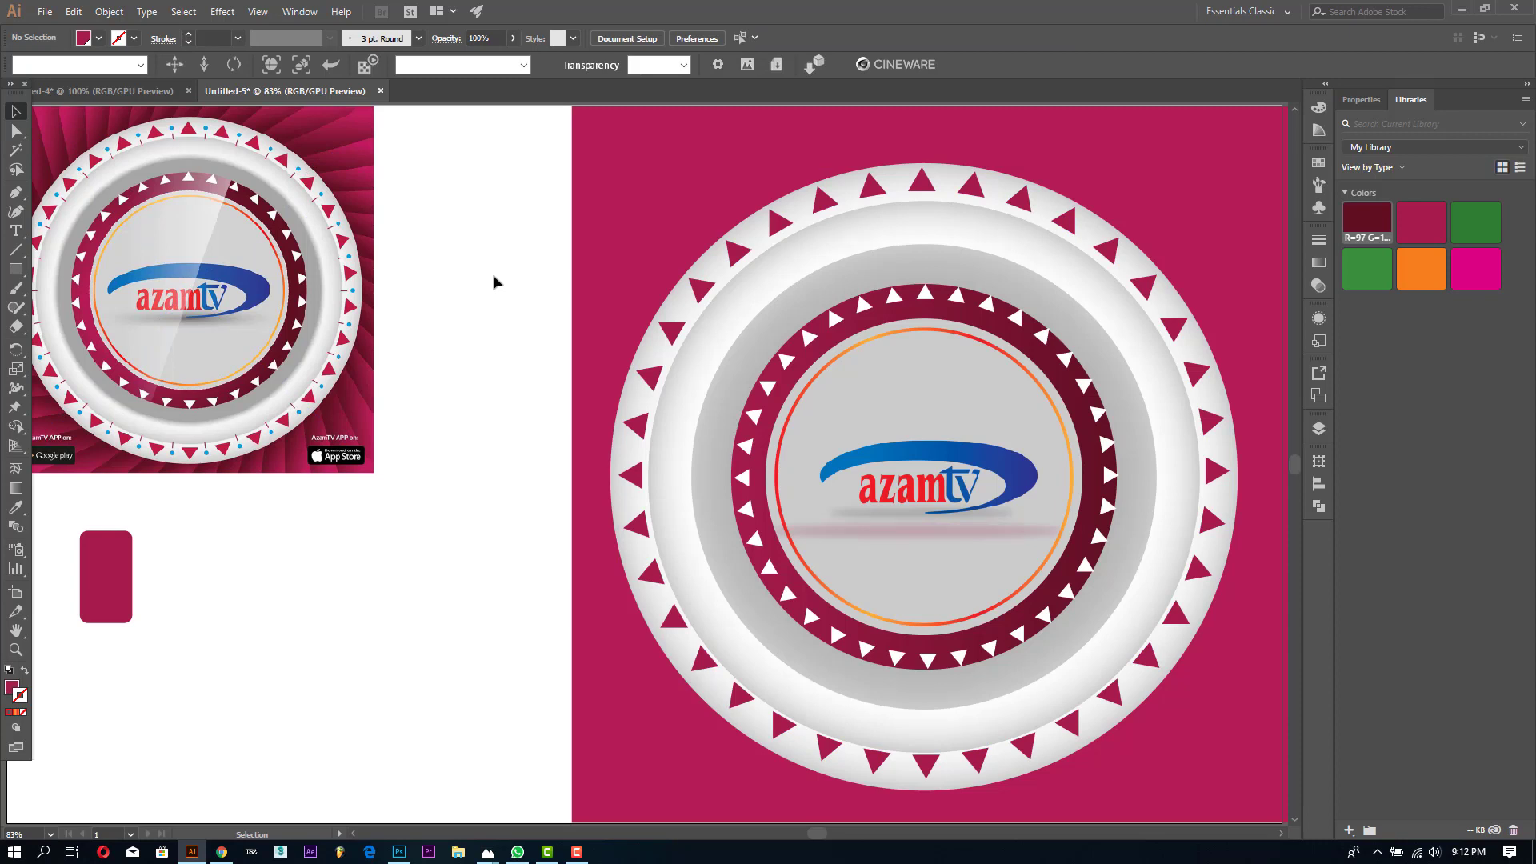
pyautogui.doubleClick(908, 527)
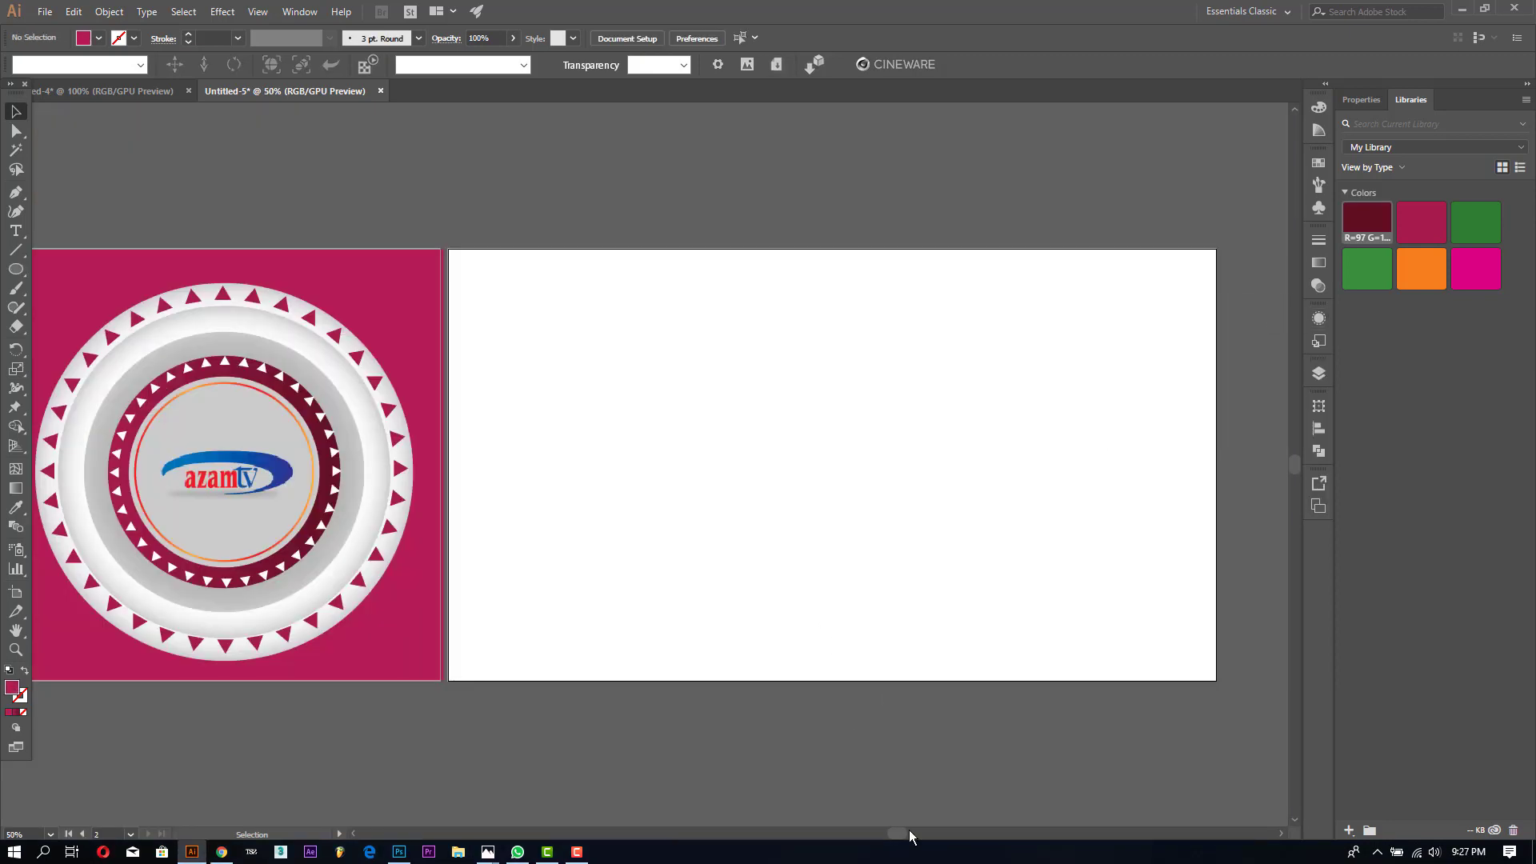
pyautogui.moveTo(909, 833); pyautogui.dragTo(818, 833)
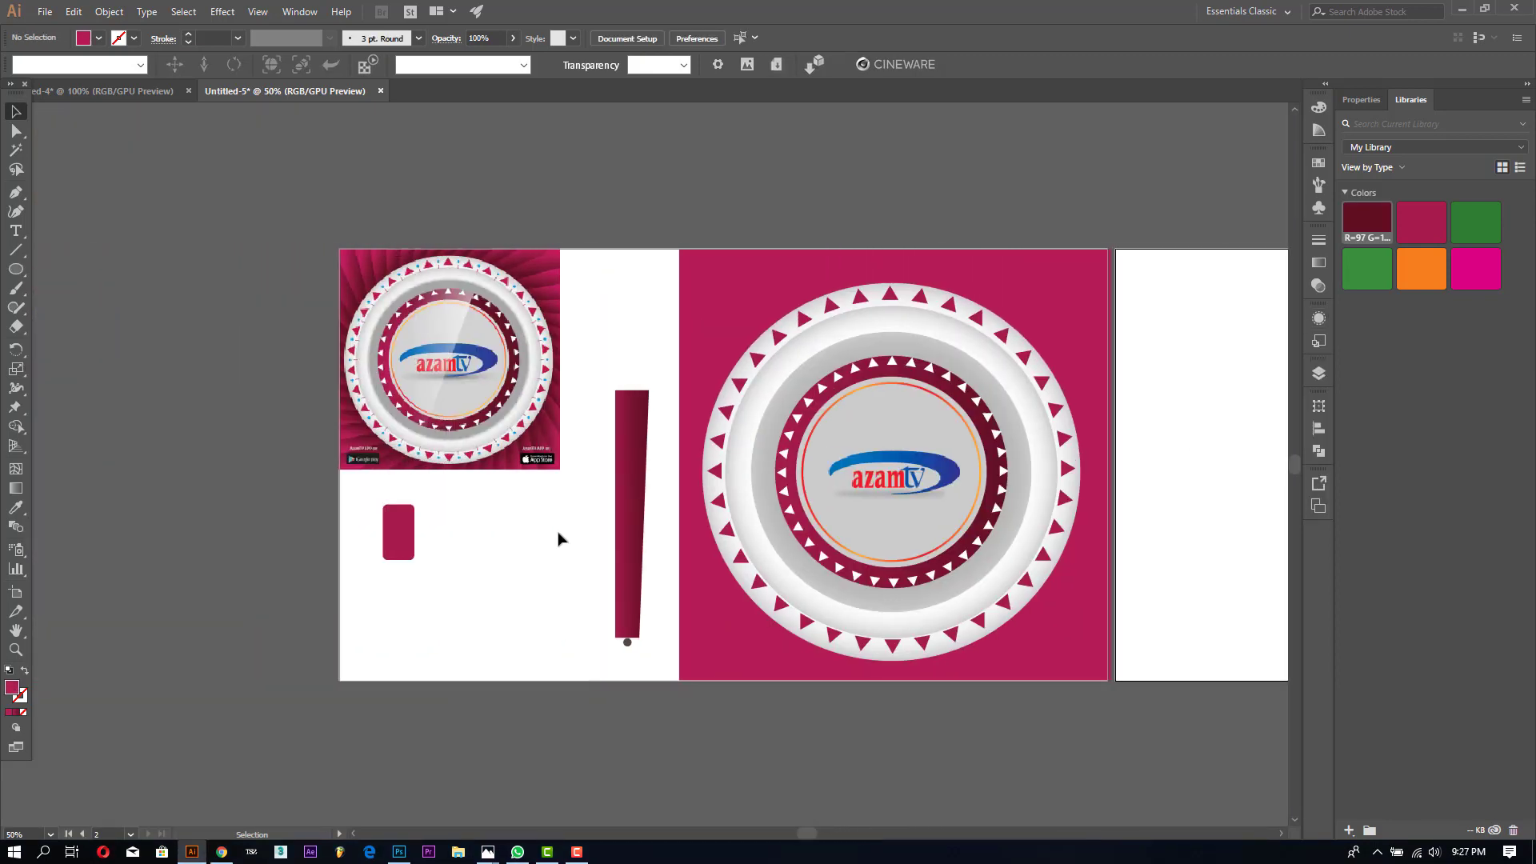
pyautogui.click(16, 649)
pyautogui.click(516, 588)
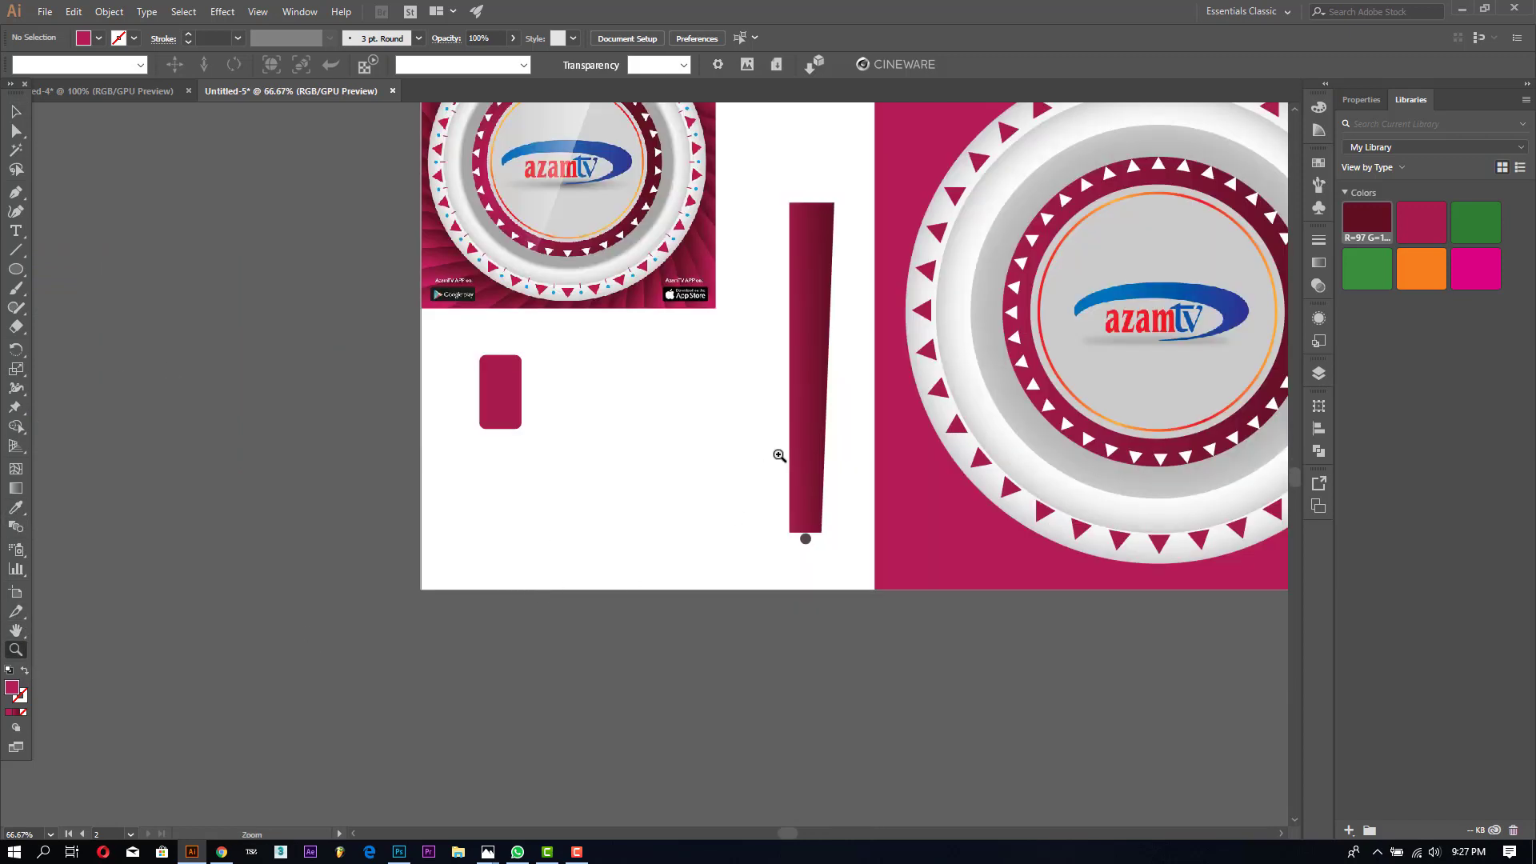
pyautogui.scroll(2, 763, 446)
pyautogui.scroll(2, 768, 450)
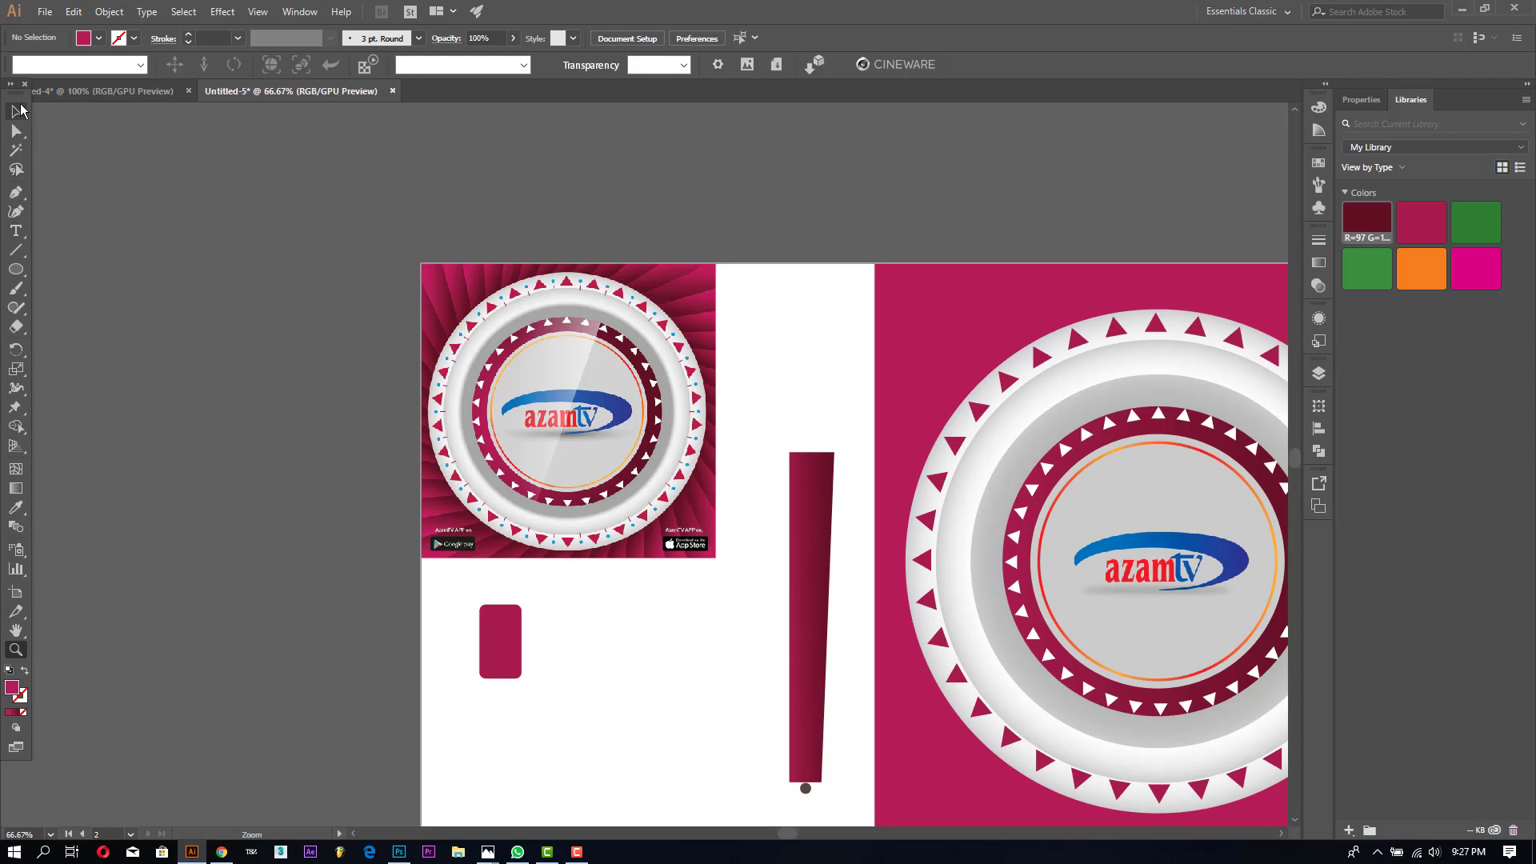
pyautogui.click(16, 111)
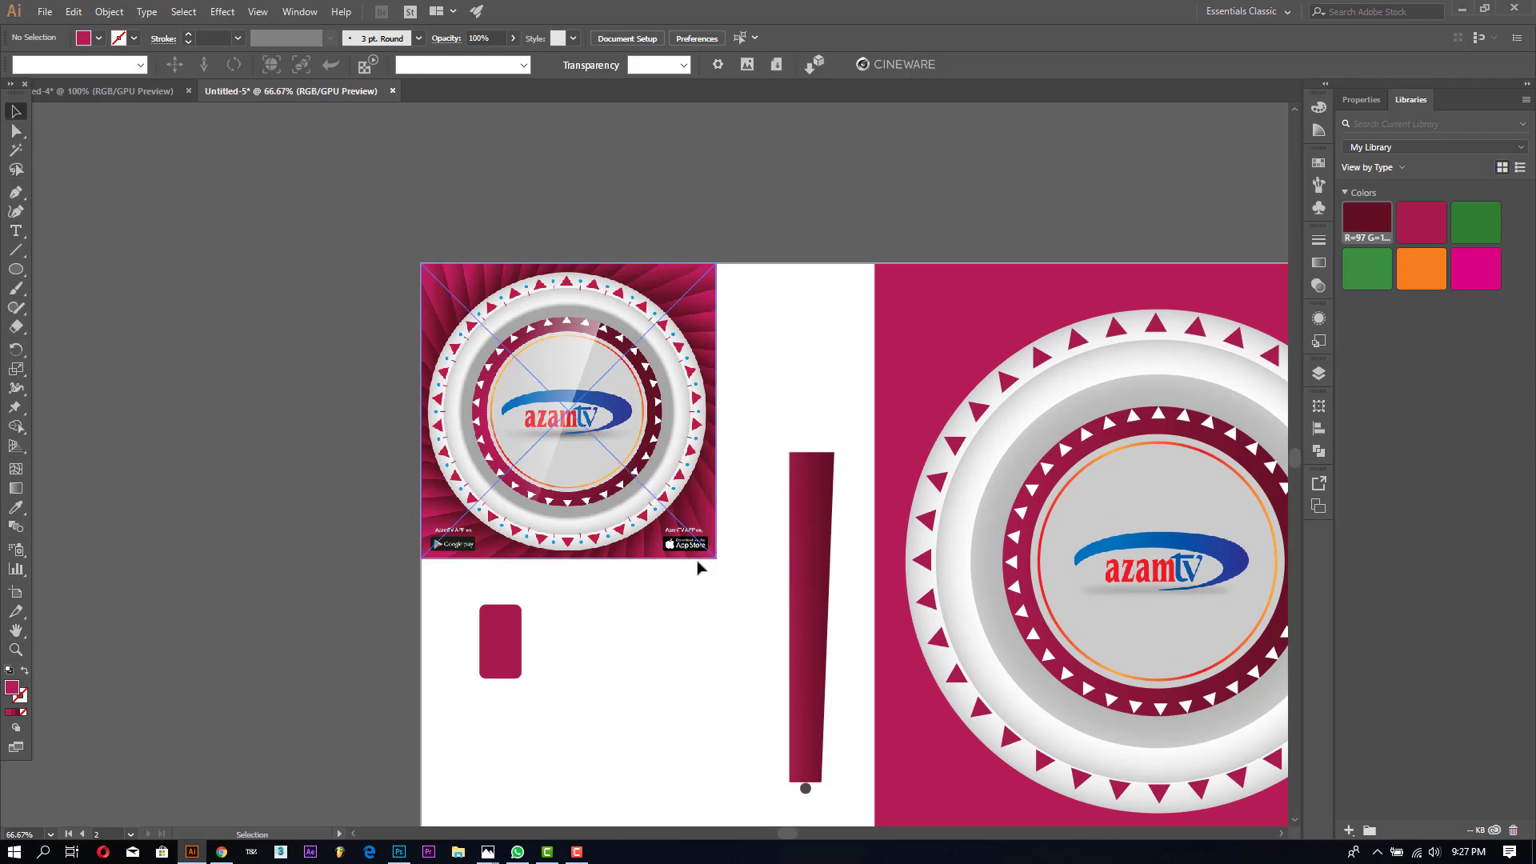
# Step: Delete the old tall maroon bar and its leftover small dot
pyautogui.click(808, 588)
pyautogui.press('Delete')
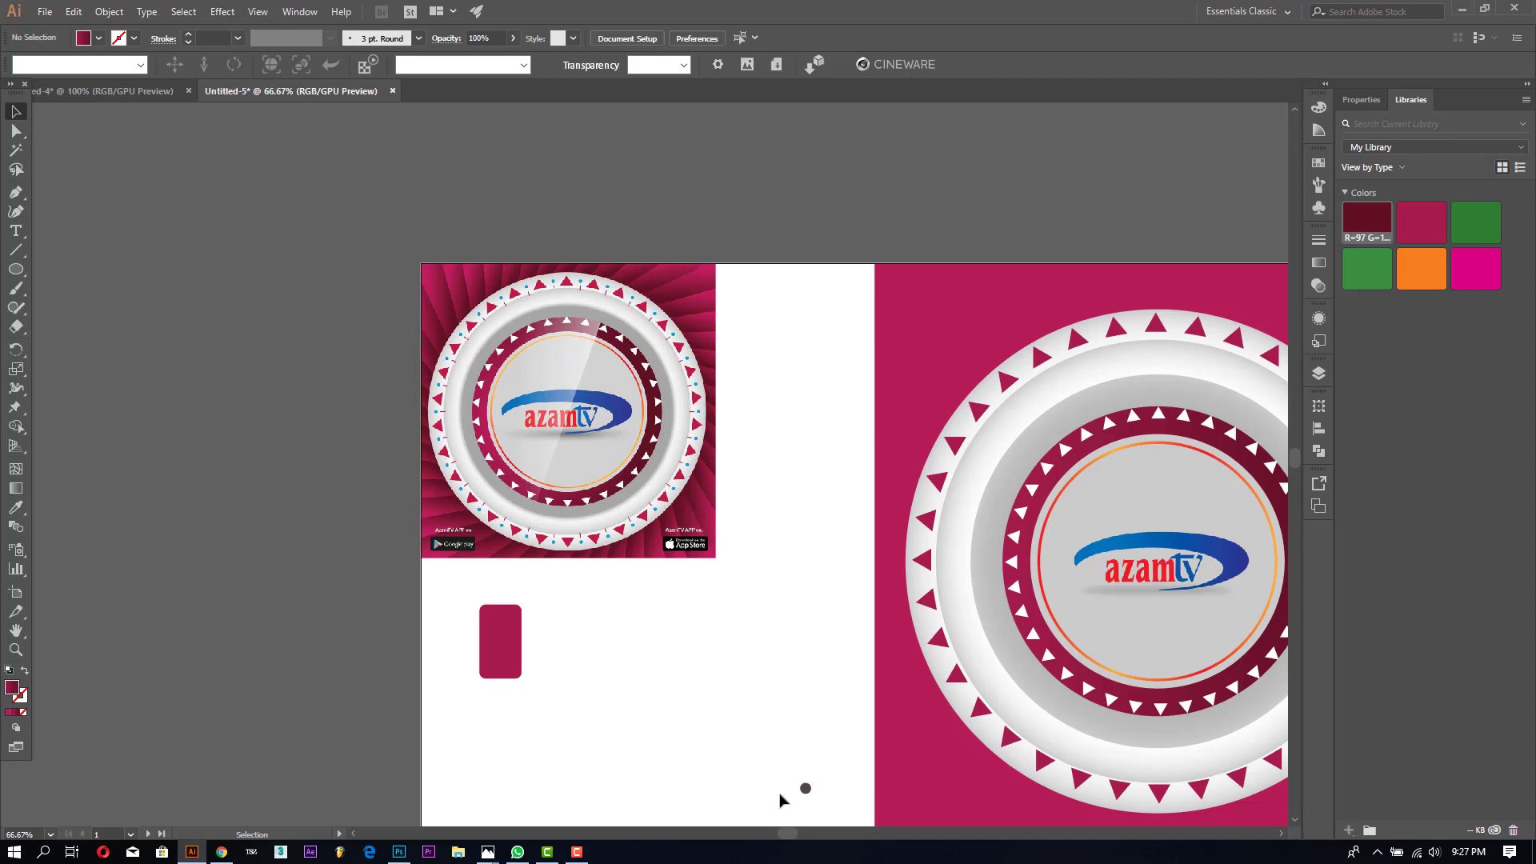
pyautogui.click(804, 788)
pyautogui.press('Delete')
# Step: Draw a tall thin rectangle bar on the white artboard
pyautogui.moveTo(16, 270); pyautogui.dragTo(72, 269)
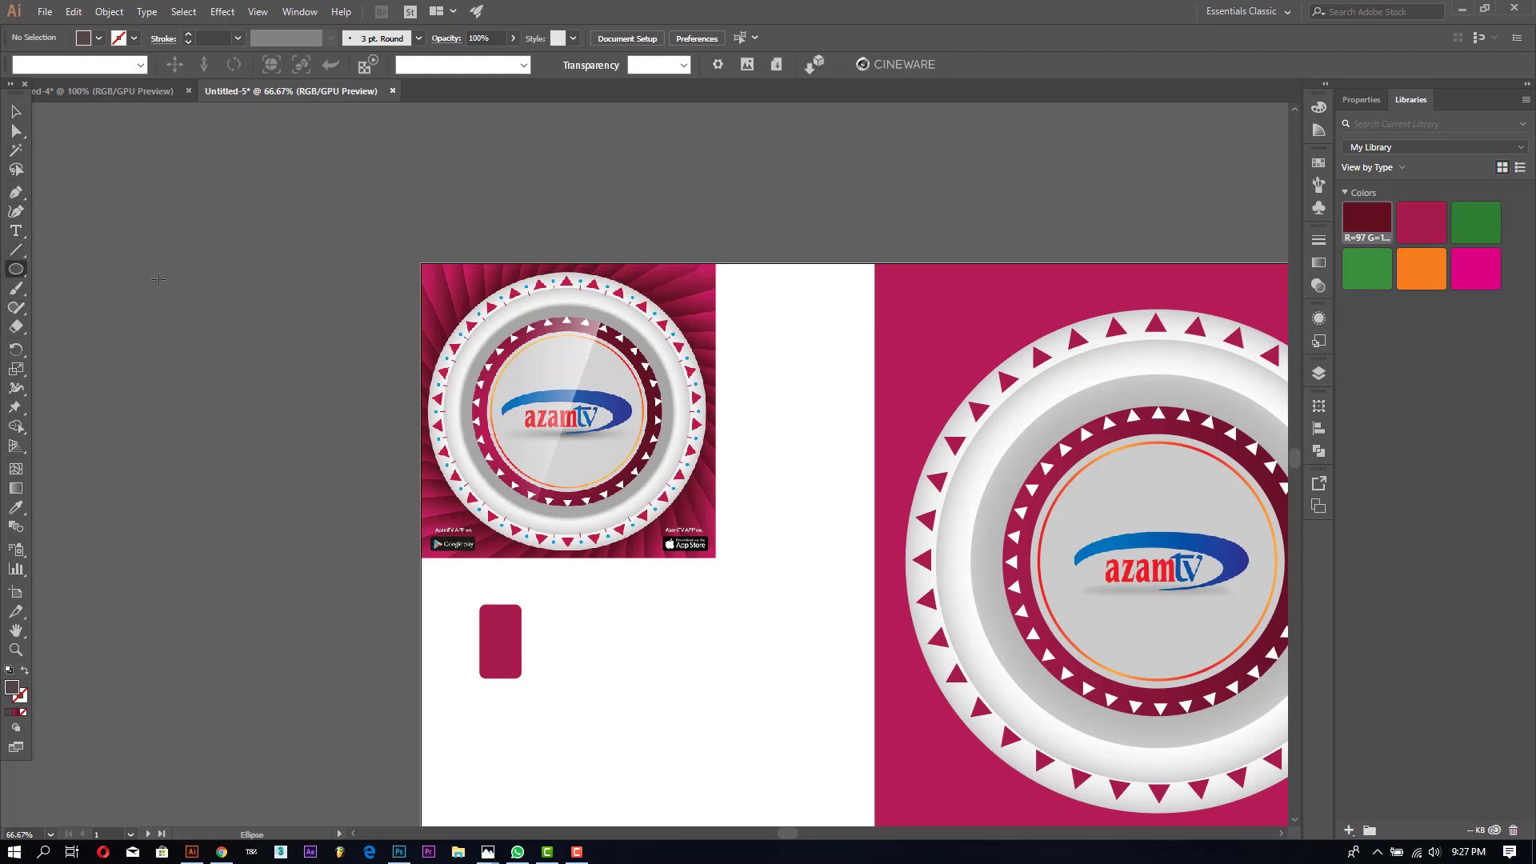
pyautogui.moveTo(762, 300); pyautogui.dragTo(779, 581)
pyautogui.click(15, 112)
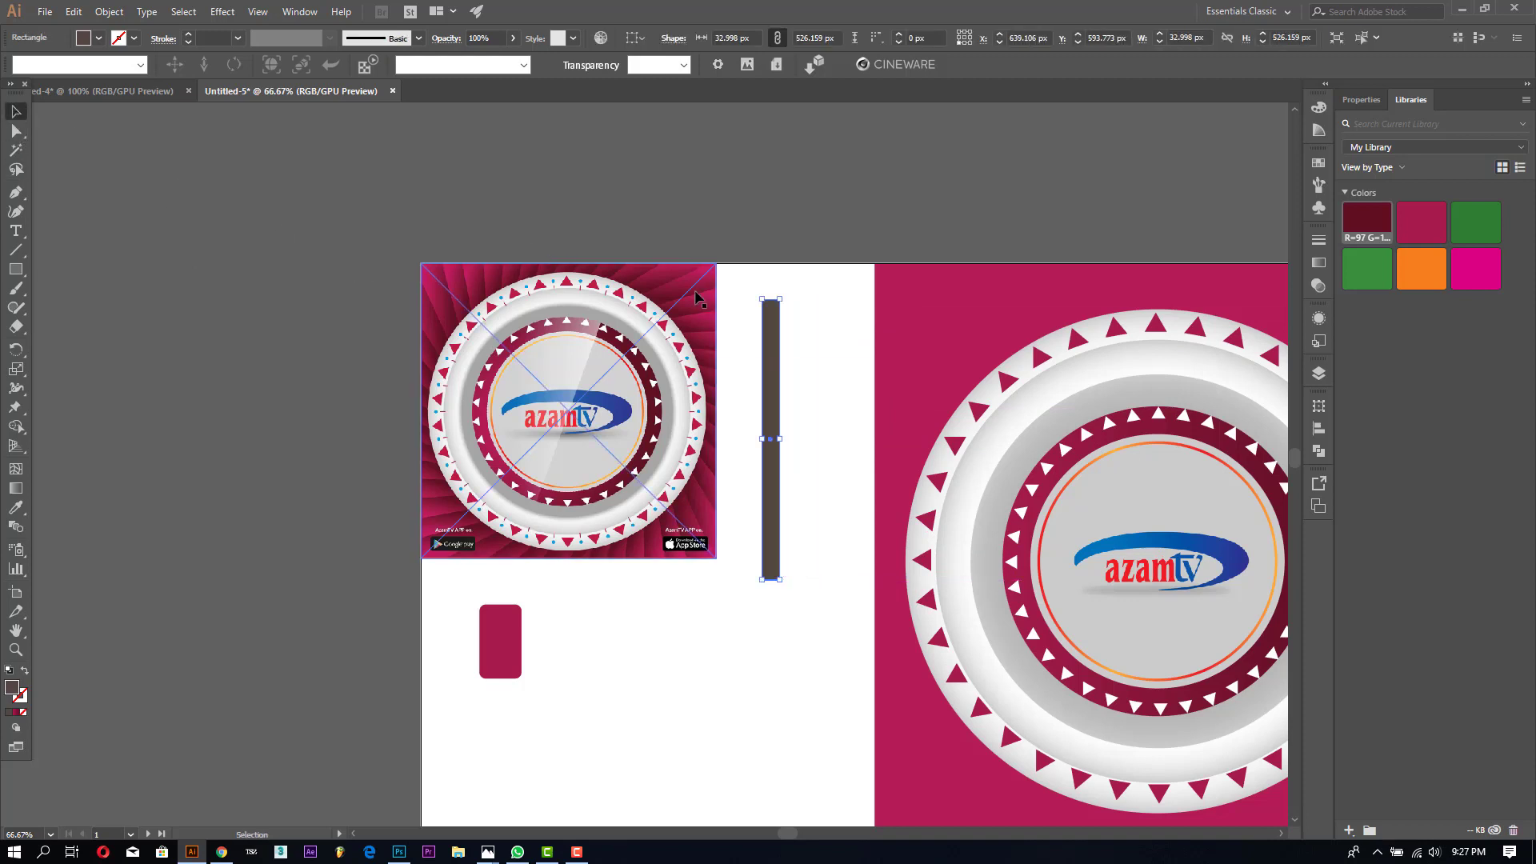
pyautogui.click(813, 304)
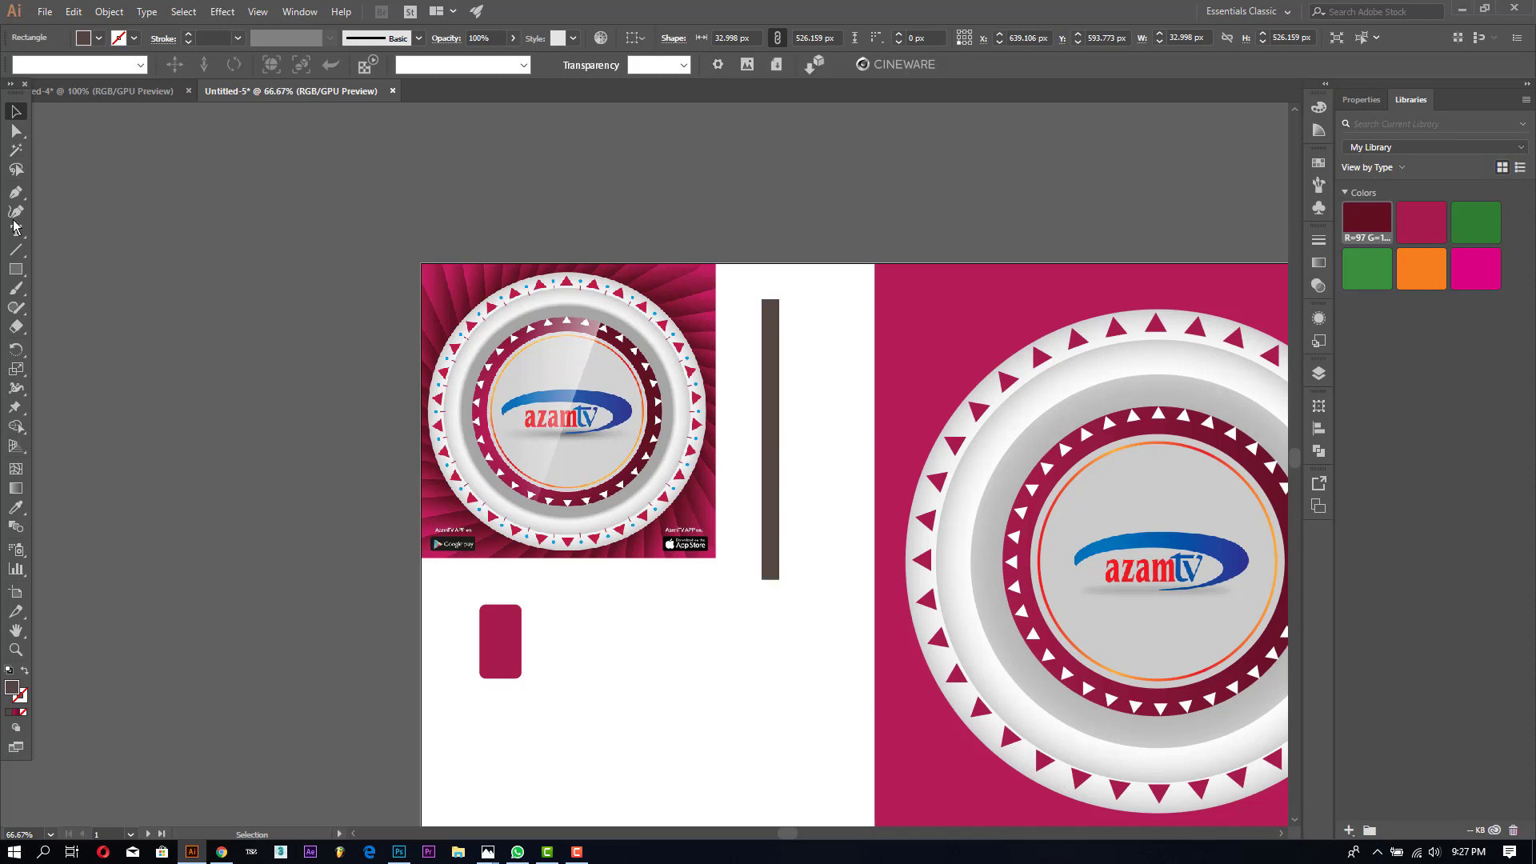
# Step: Nudge the bar's top anchors outward so the bar widens toward the top
pyautogui.press('a')
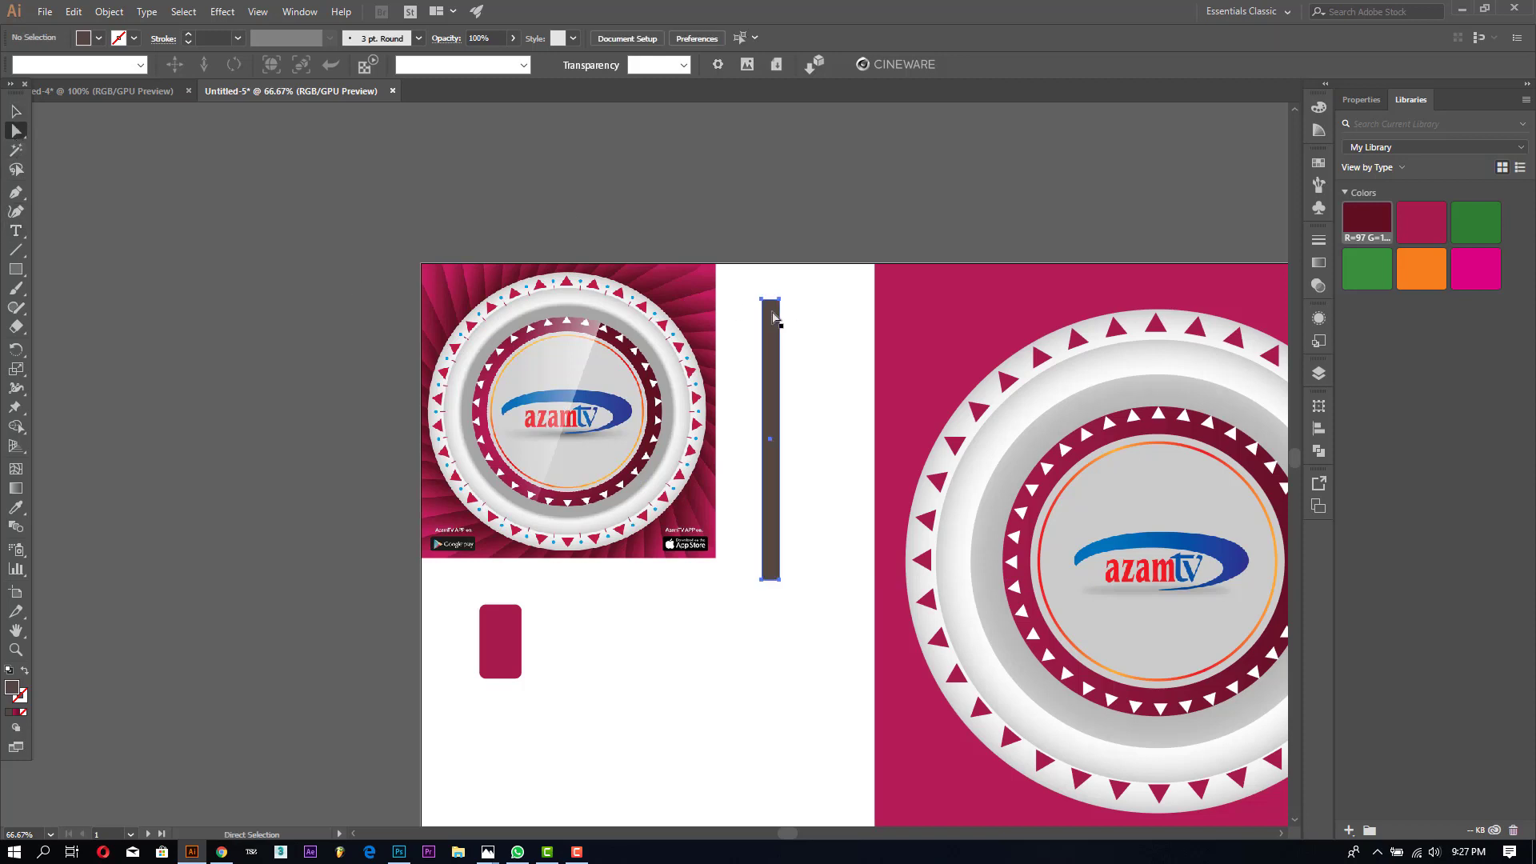
pyautogui.click(764, 301)
pyautogui.press('Right')
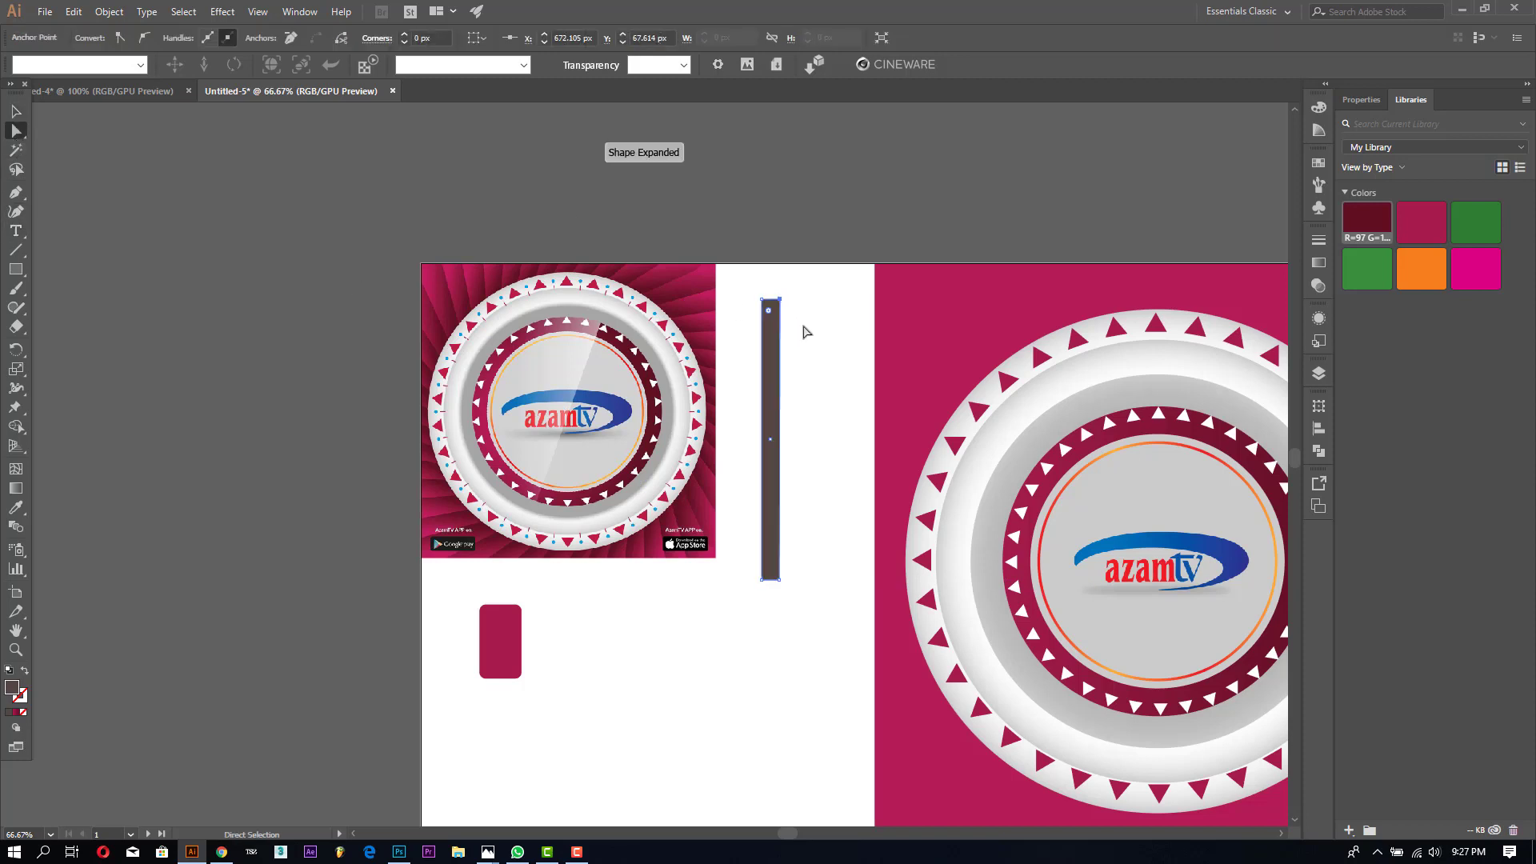
pyautogui.press('Right')
pyautogui.press('Right')
pyautogui.press('Right')
pyautogui.press('Right')
pyautogui.press('Right')
pyautogui.press('Right')
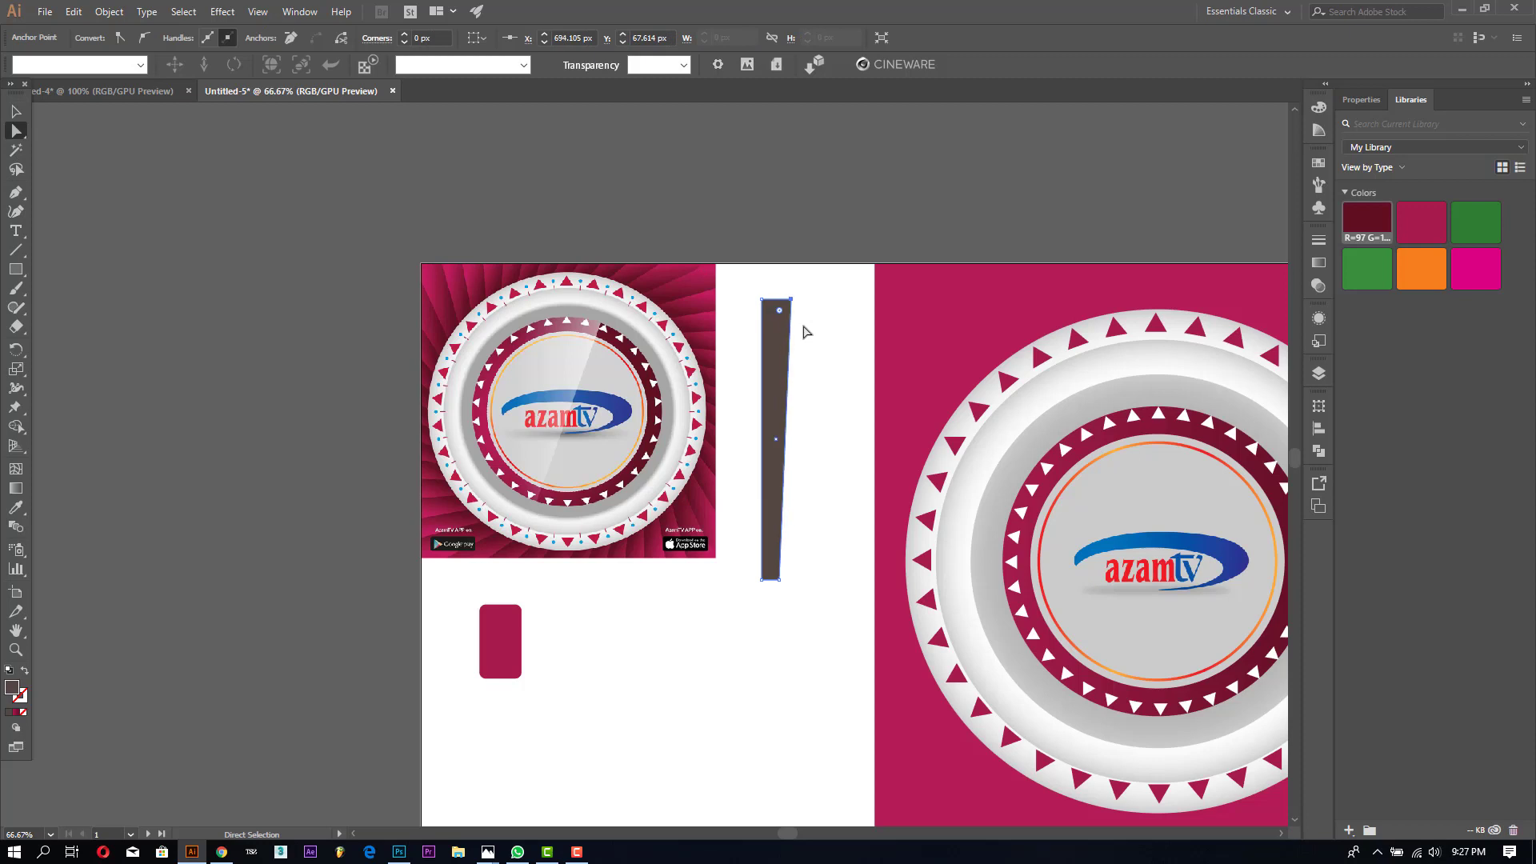
pyautogui.press('Left')
pyautogui.press('Left')
pyautogui.press('Left')
pyautogui.press('Left')
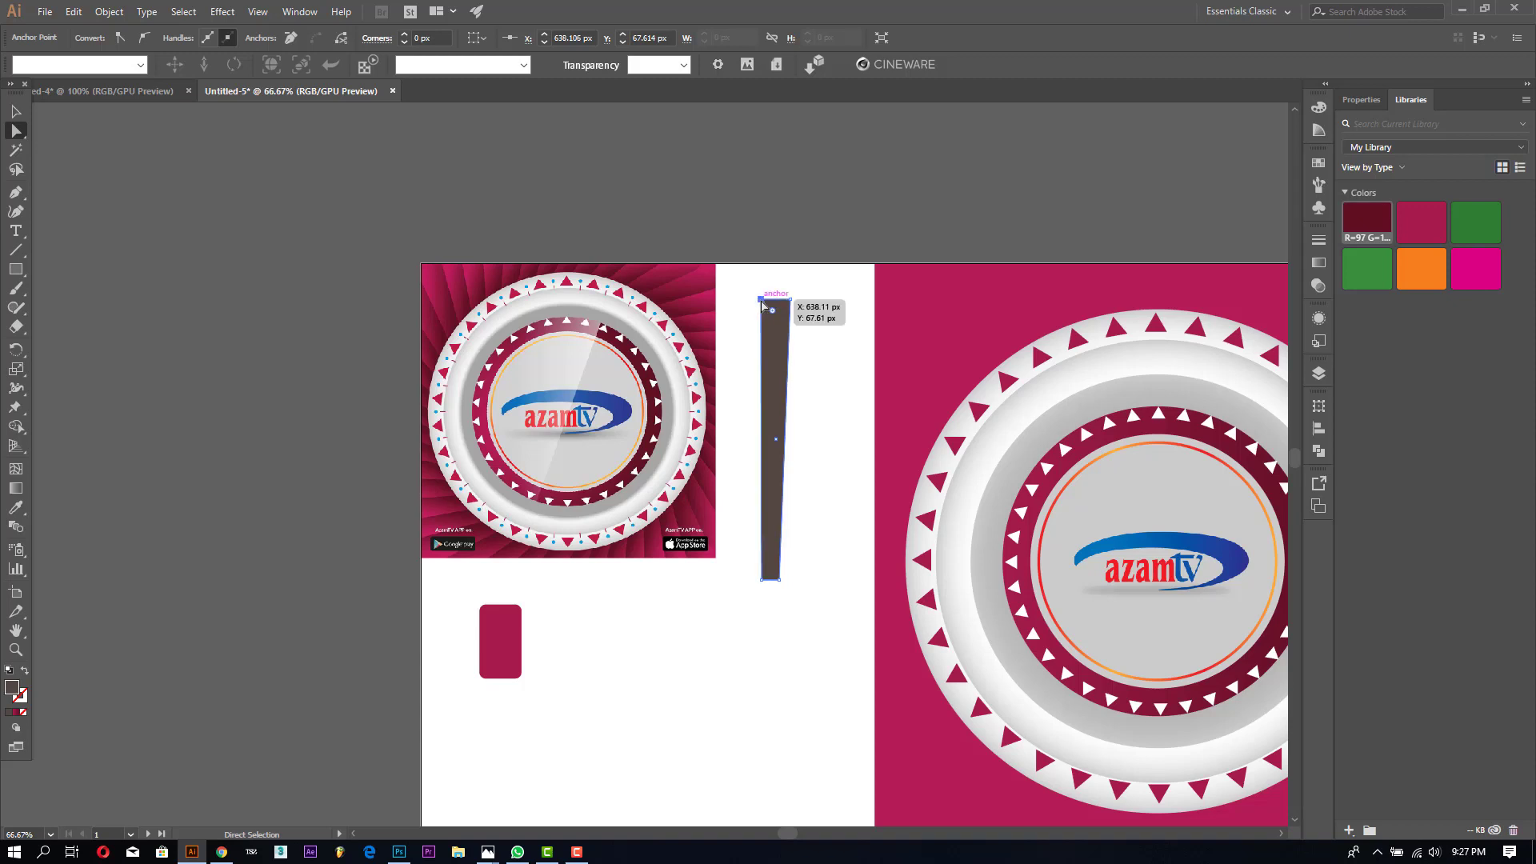
pyautogui.press('Left')
pyautogui.press('Left')
pyautogui.press('Left')
pyautogui.press('Left')
pyautogui.press('Left')
pyautogui.press('Left')
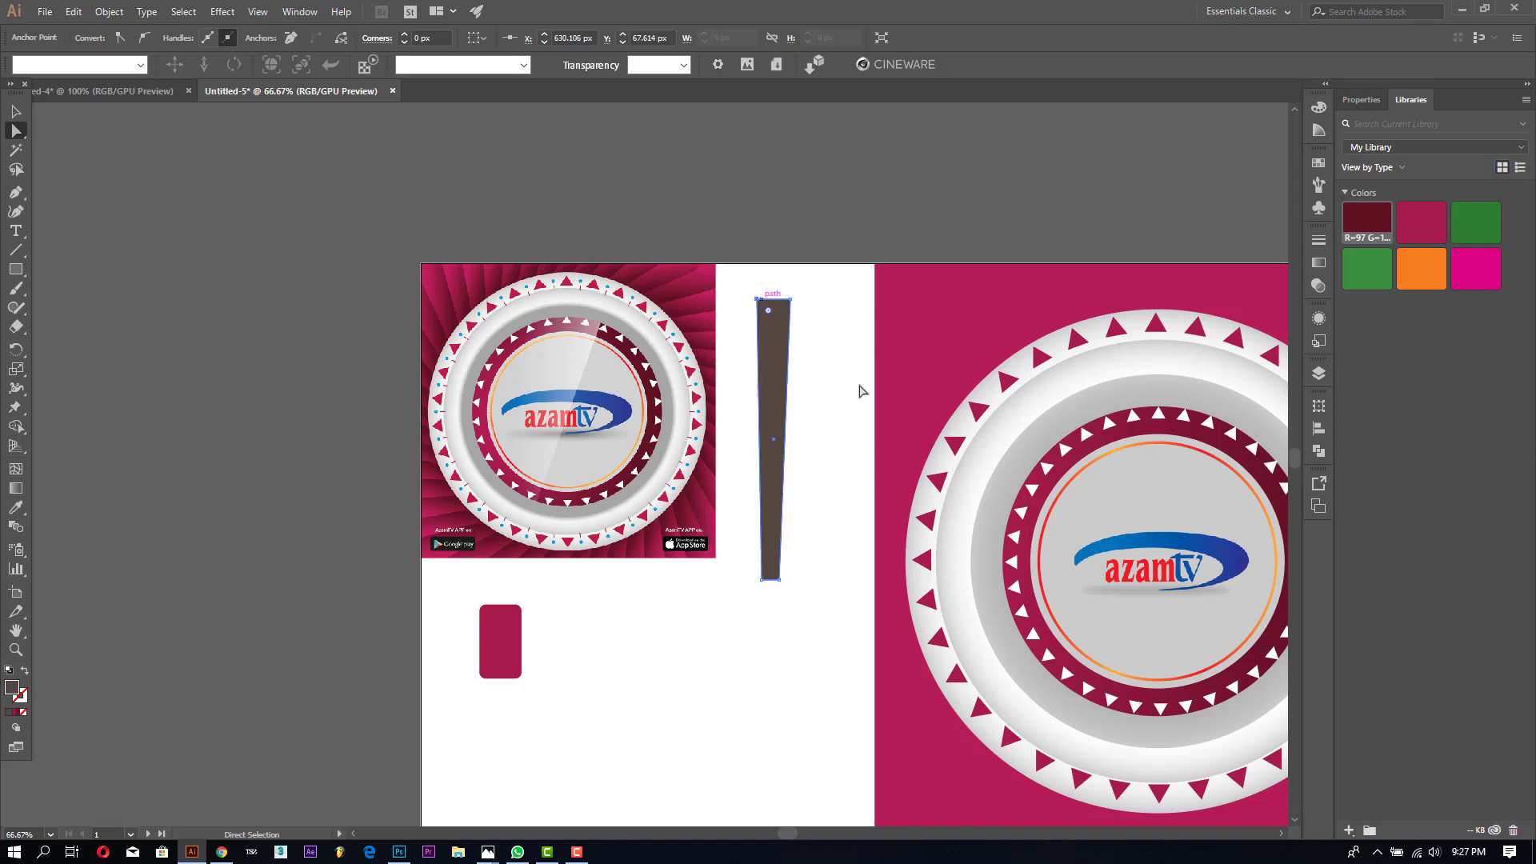
pyautogui.click(832, 411)
# Step: Apply a crimson linear gradient fill to the tapered bar
pyautogui.click(14, 112)
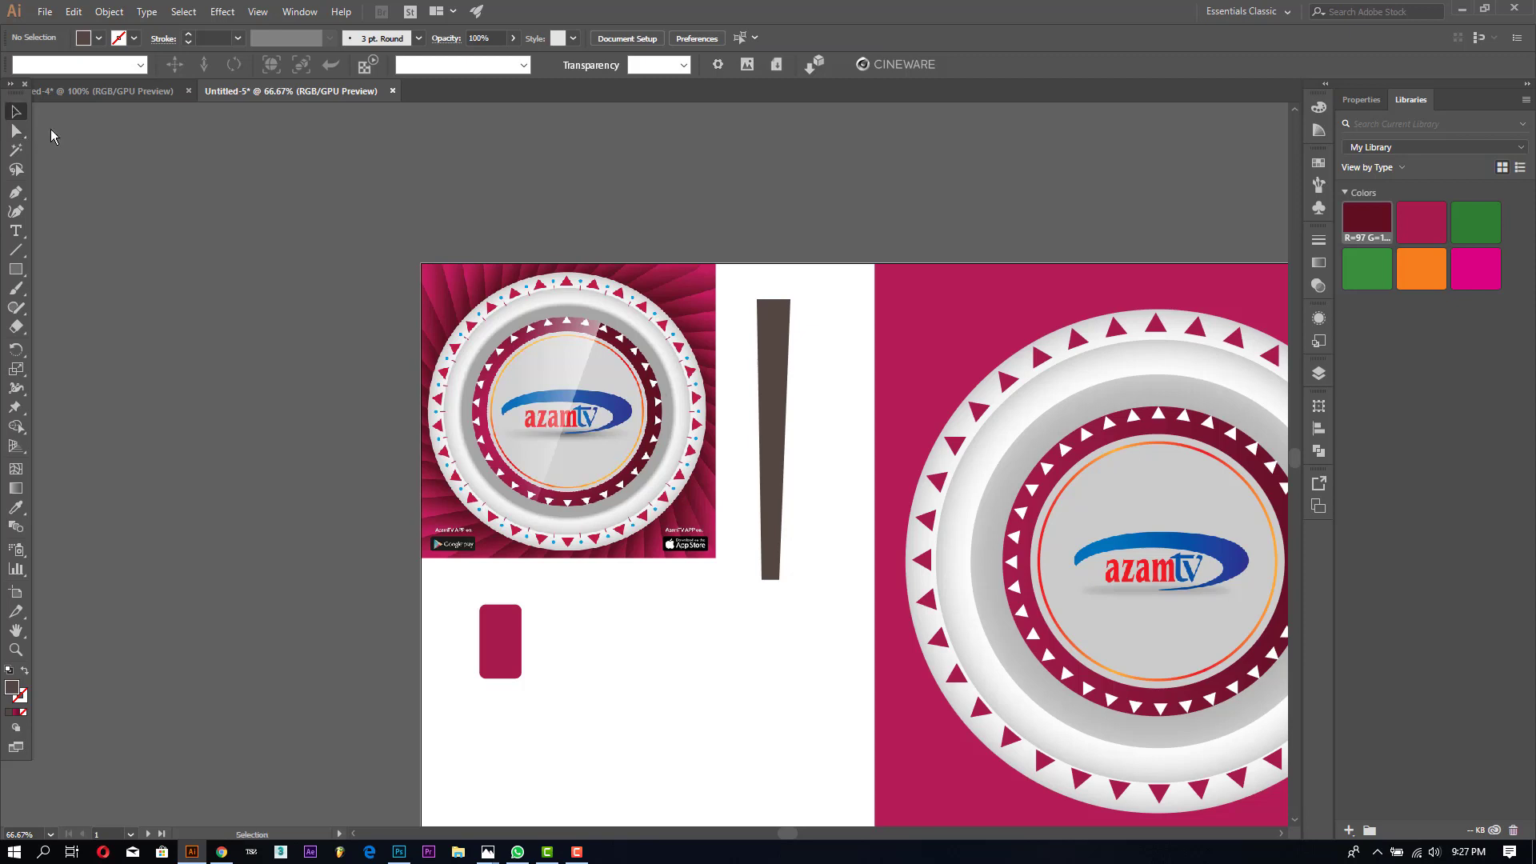
pyautogui.click(1318, 267)
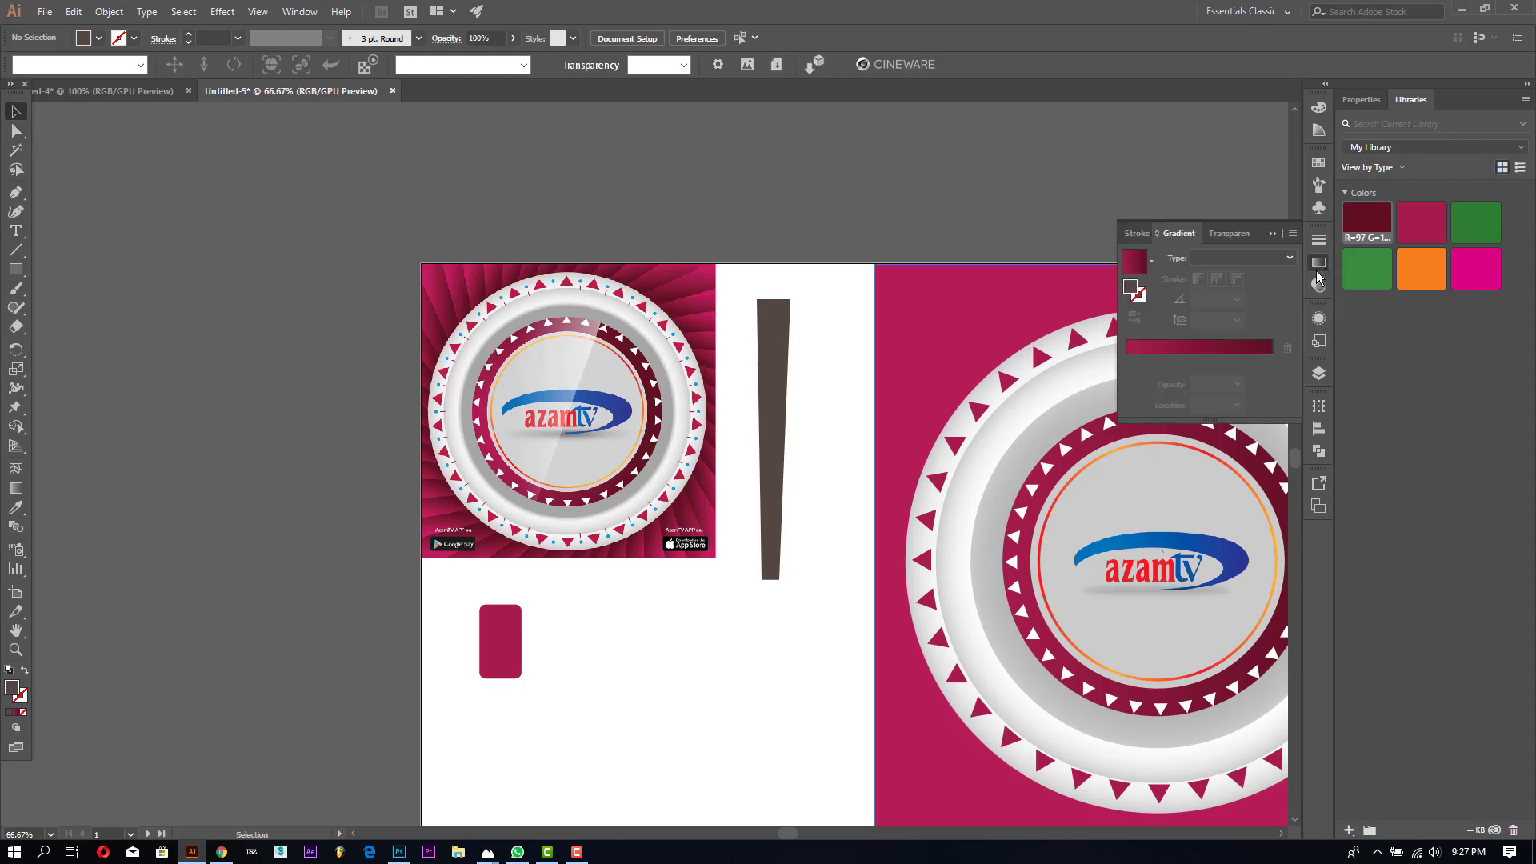
pyautogui.click(770, 420)
pyautogui.click(1134, 260)
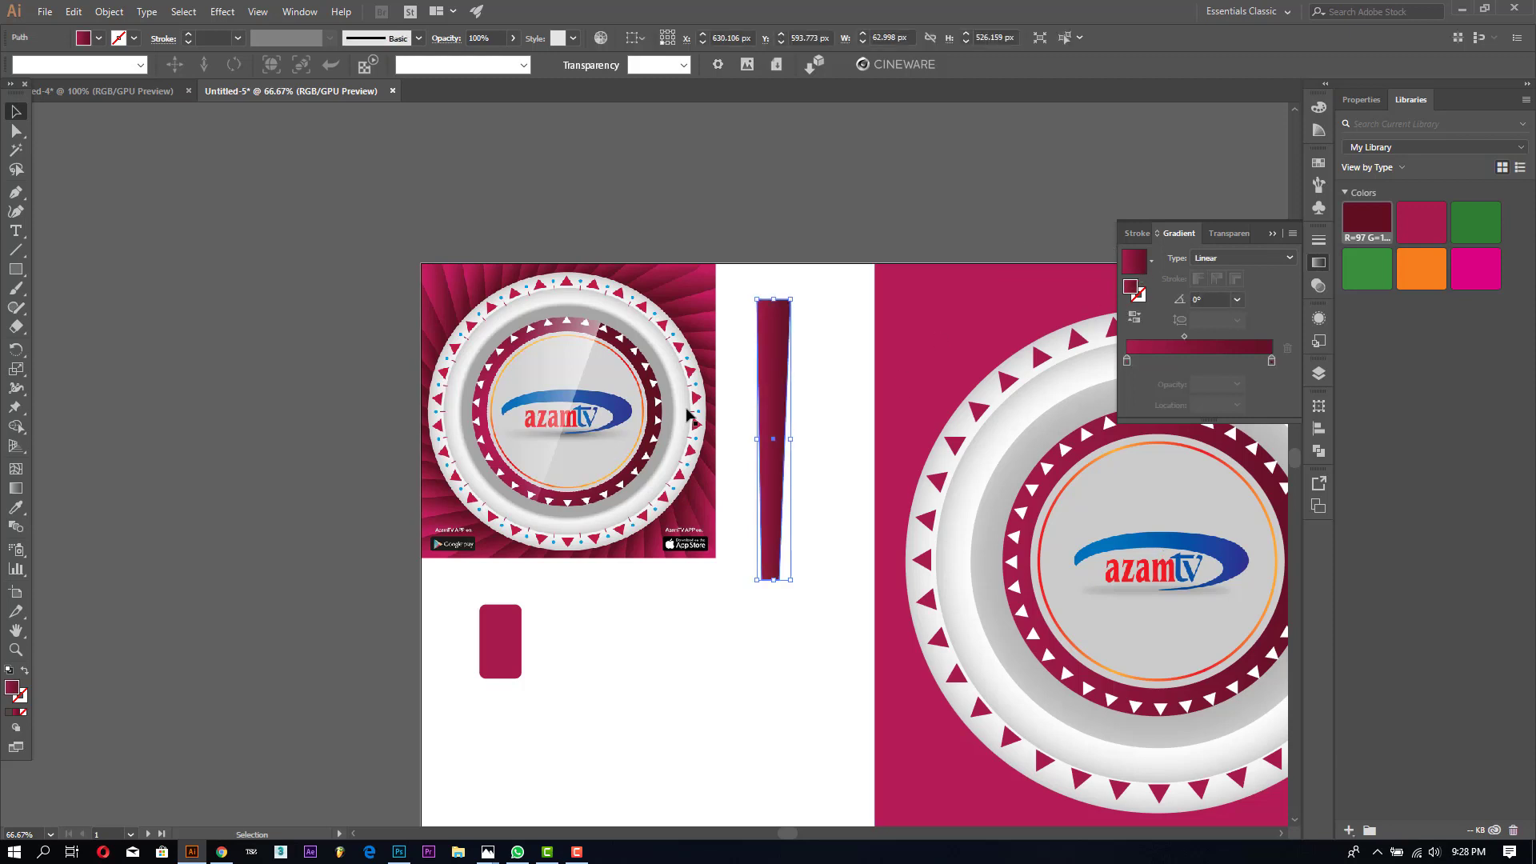
# Step: Move the crimson bar onto the empty white artboard and zoom in on its bottom end
pyautogui.click(799, 702)
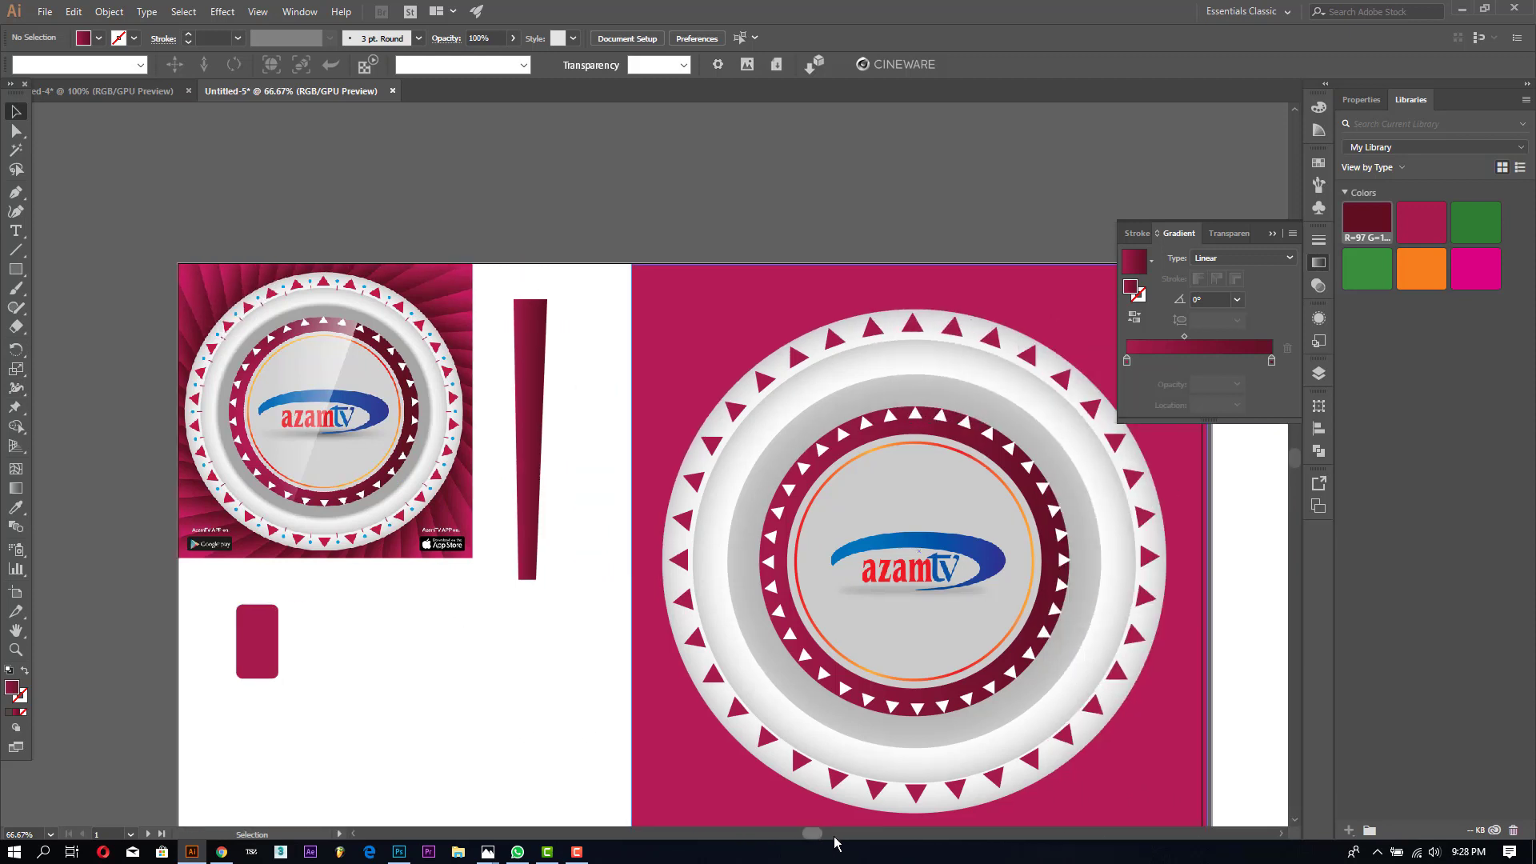
pyautogui.moveTo(793, 832); pyautogui.dragTo(853, 833)
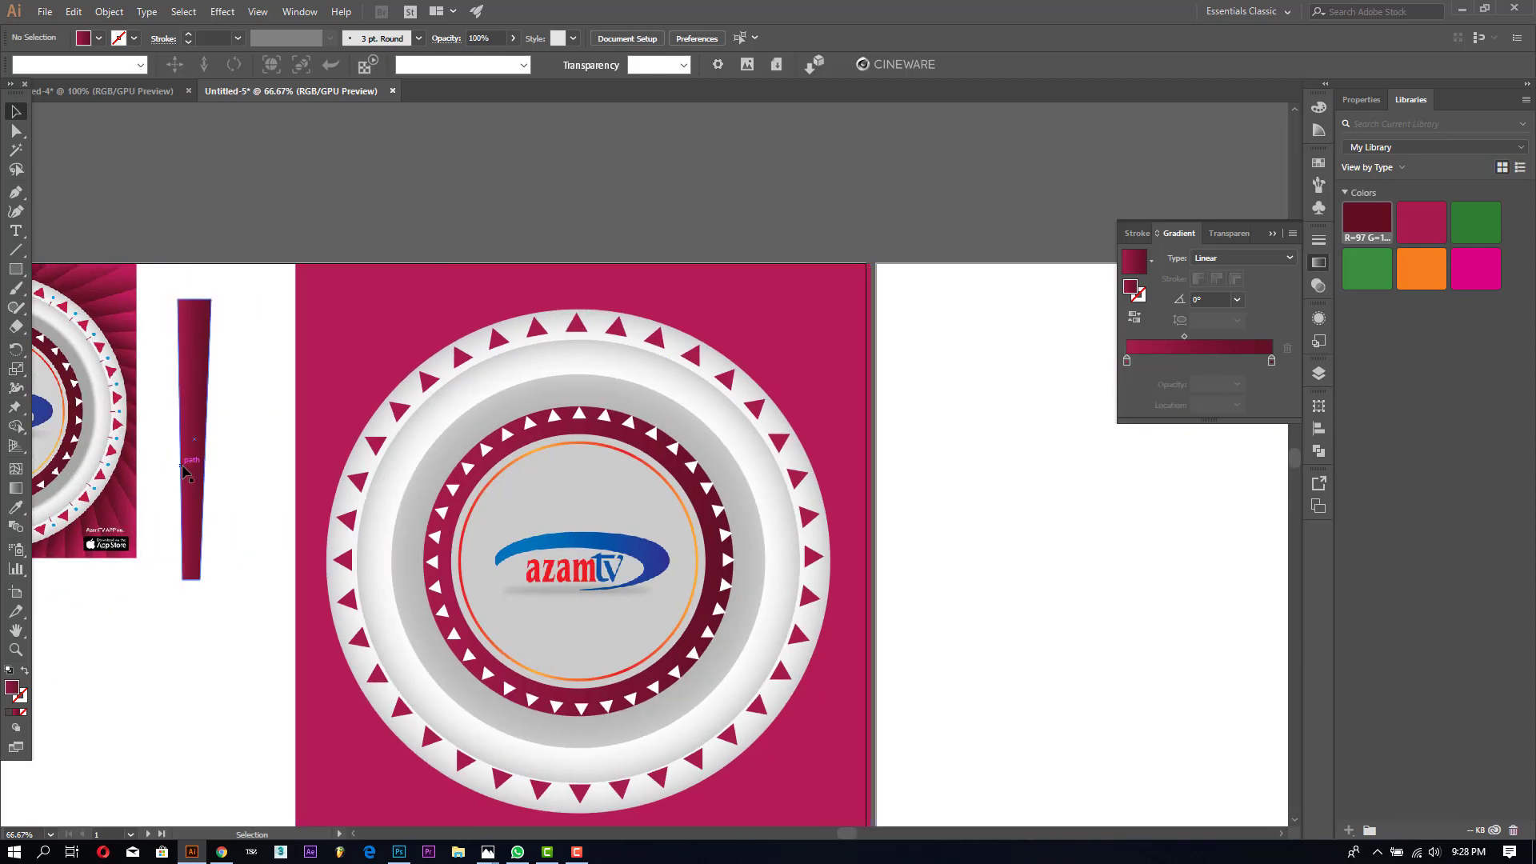
pyautogui.moveTo(194, 439); pyautogui.dragTo(392, 470)
pyautogui.moveTo(878, 509); pyautogui.dragTo(1120, 512)
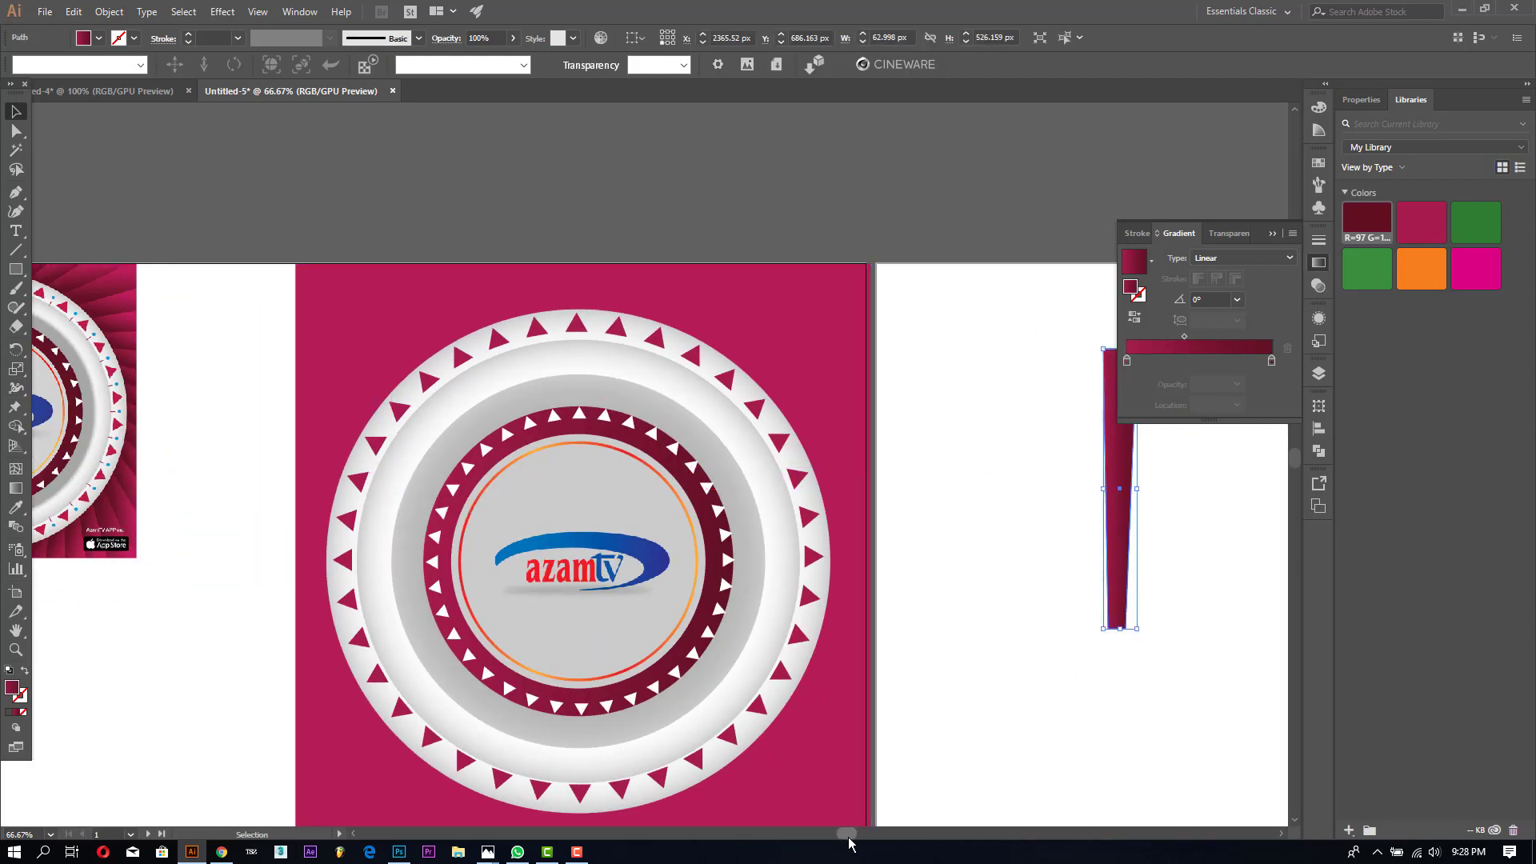
pyautogui.moveTo(847, 833); pyautogui.dragTo(893, 833)
pyautogui.moveTo(649, 516); pyautogui.dragTo(784, 503)
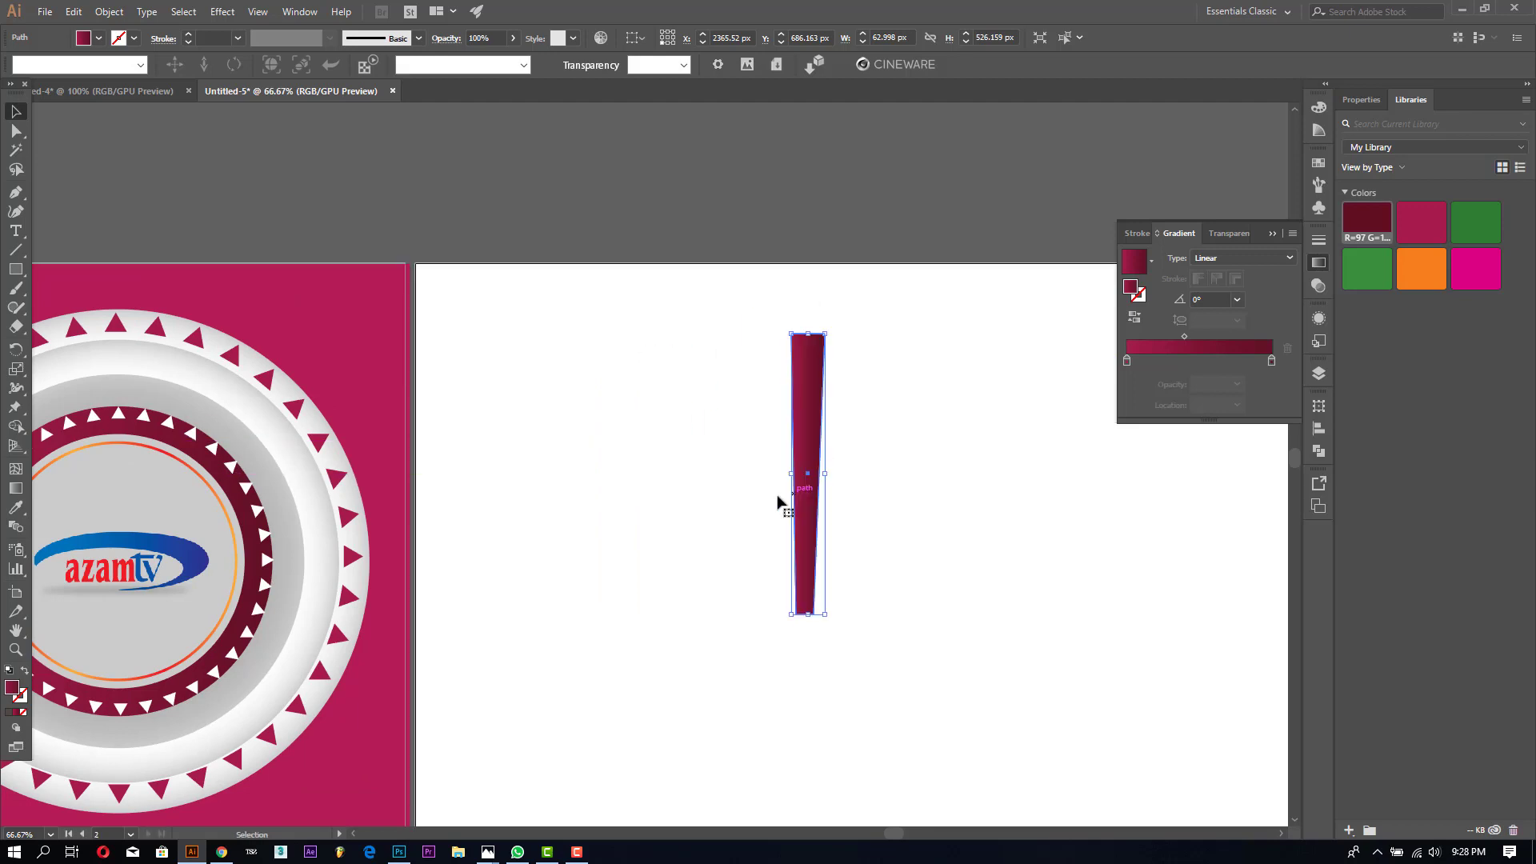
pyautogui.click(15, 650)
pyautogui.click(841, 597)
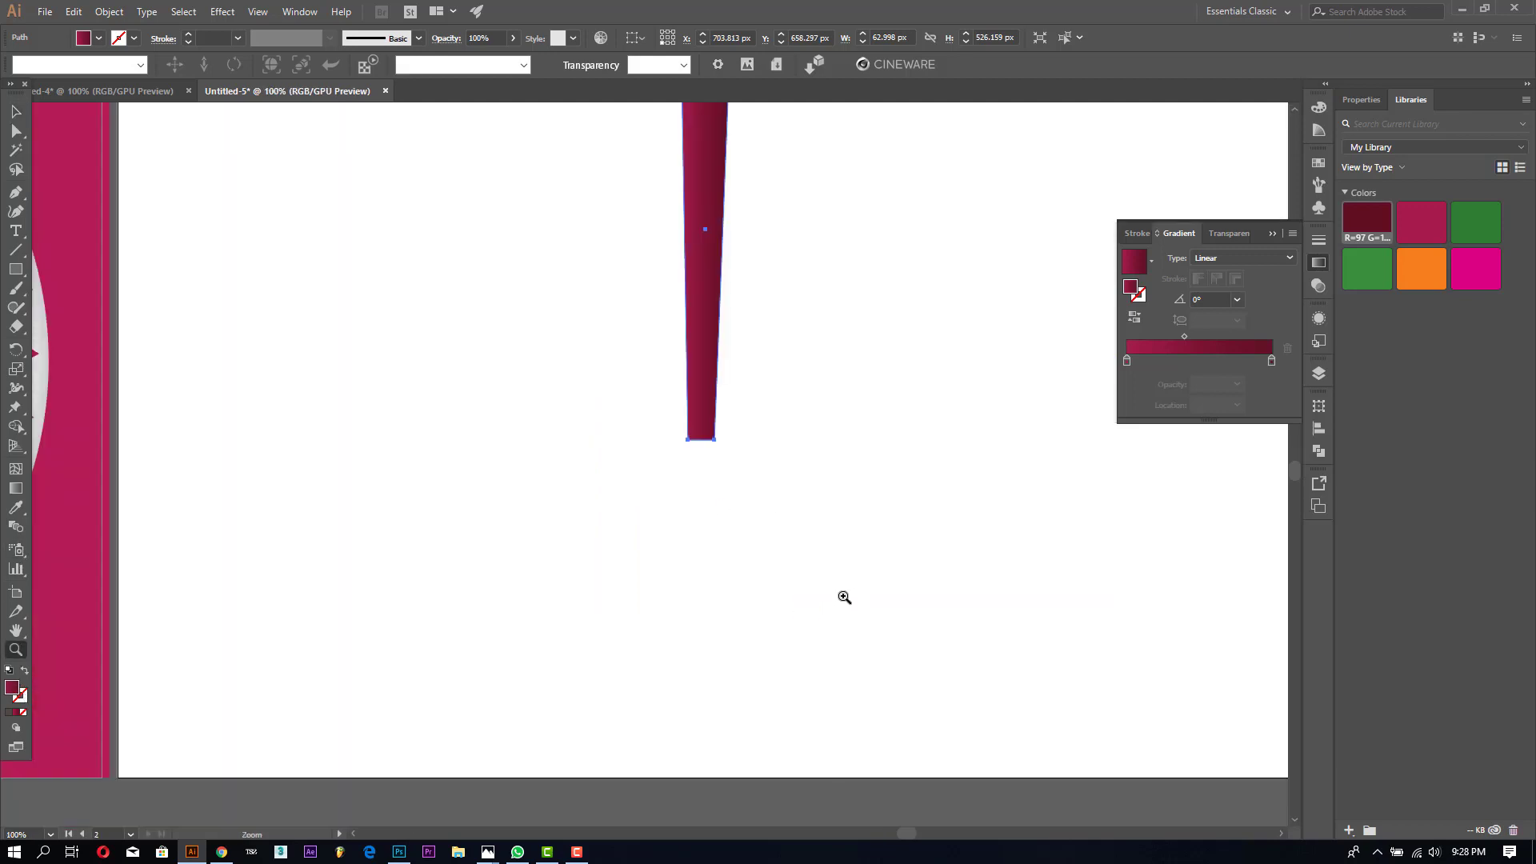
pyautogui.click(702, 430)
pyautogui.click(648, 401)
pyautogui.click(600, 542)
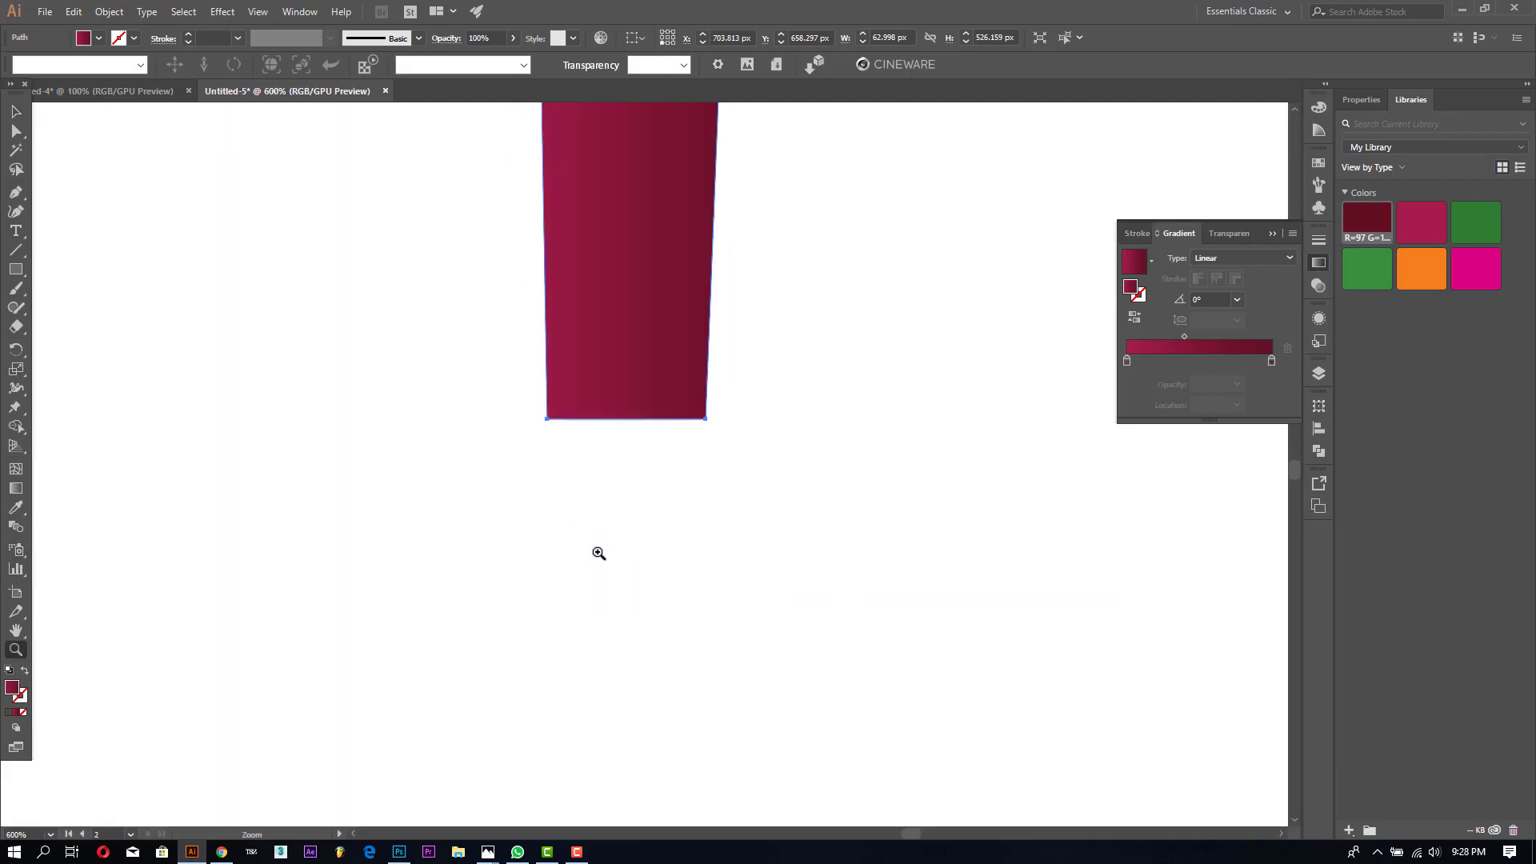
pyautogui.click(577, 445)
# Step: Draw a small circle with the Ellipse tool just below the bar's bottom edge
pyautogui.moveTo(15, 269); pyautogui.dragTo(100, 313)
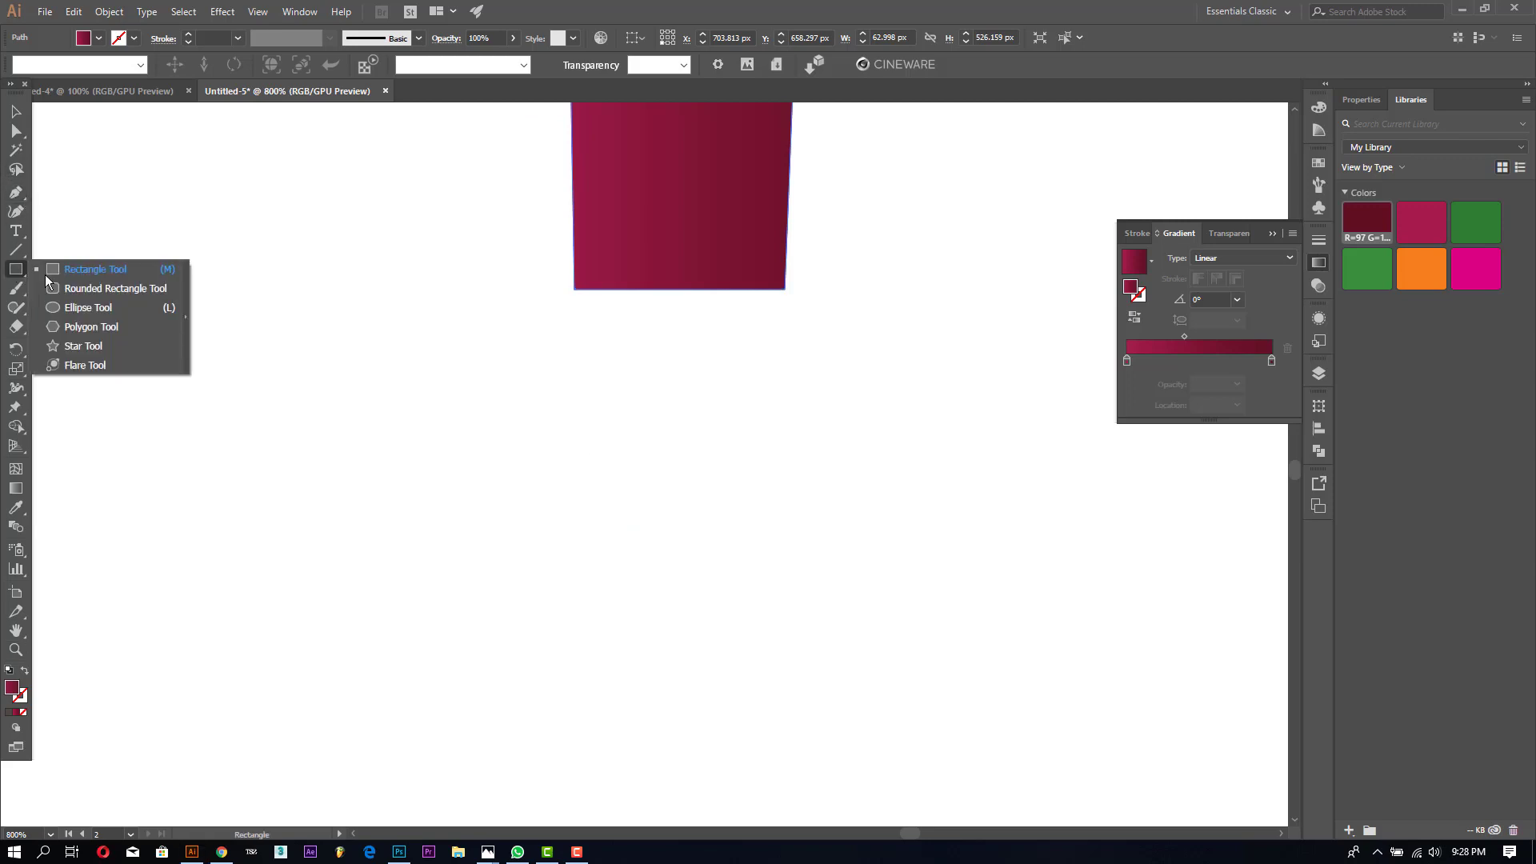
pyautogui.click(88, 308)
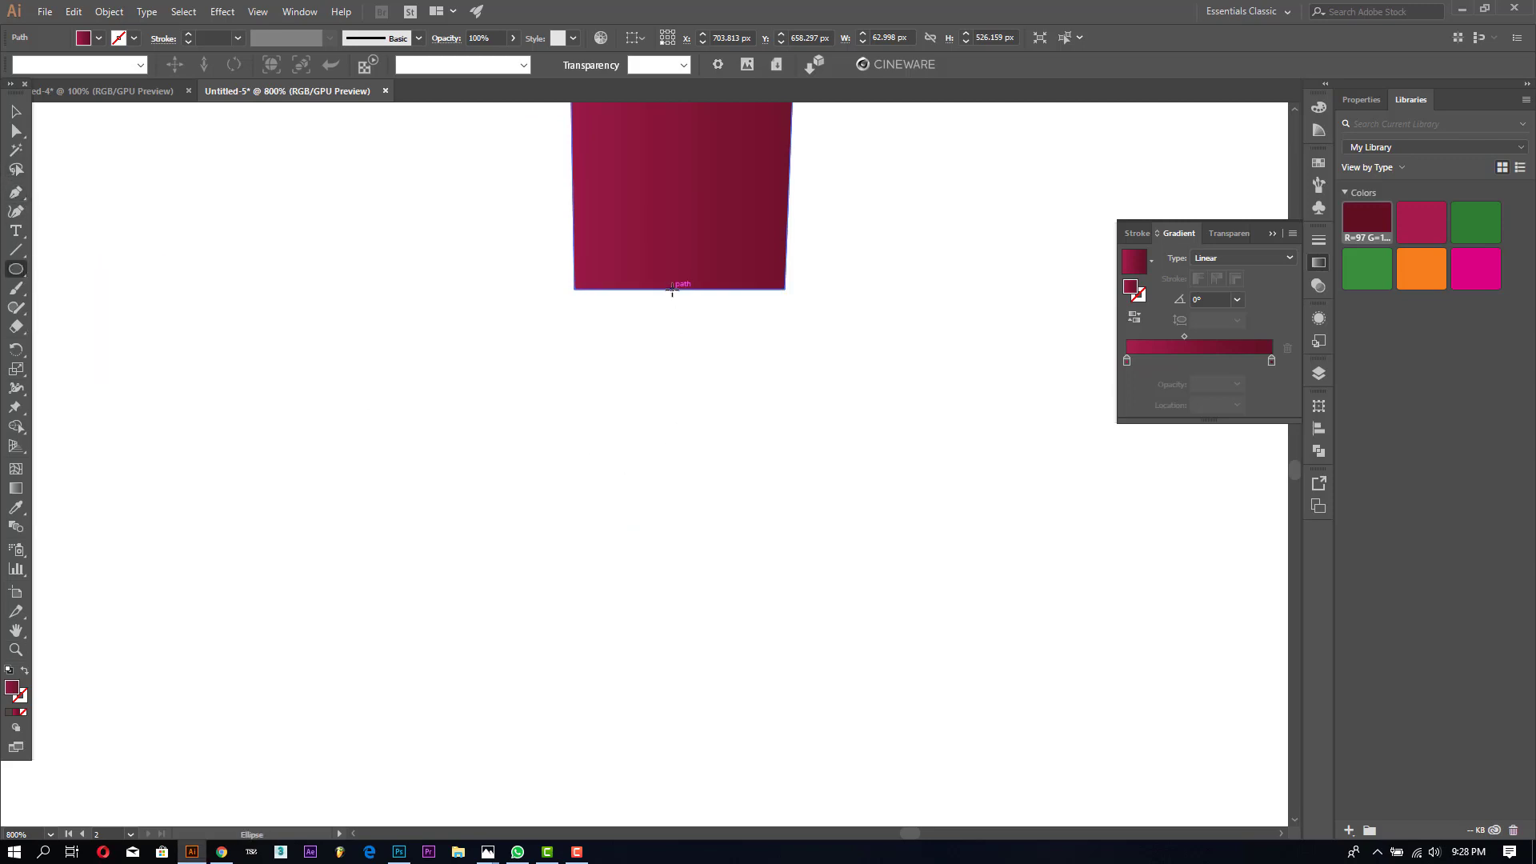
pyautogui.moveTo(672, 291); pyautogui.dragTo(702, 320)
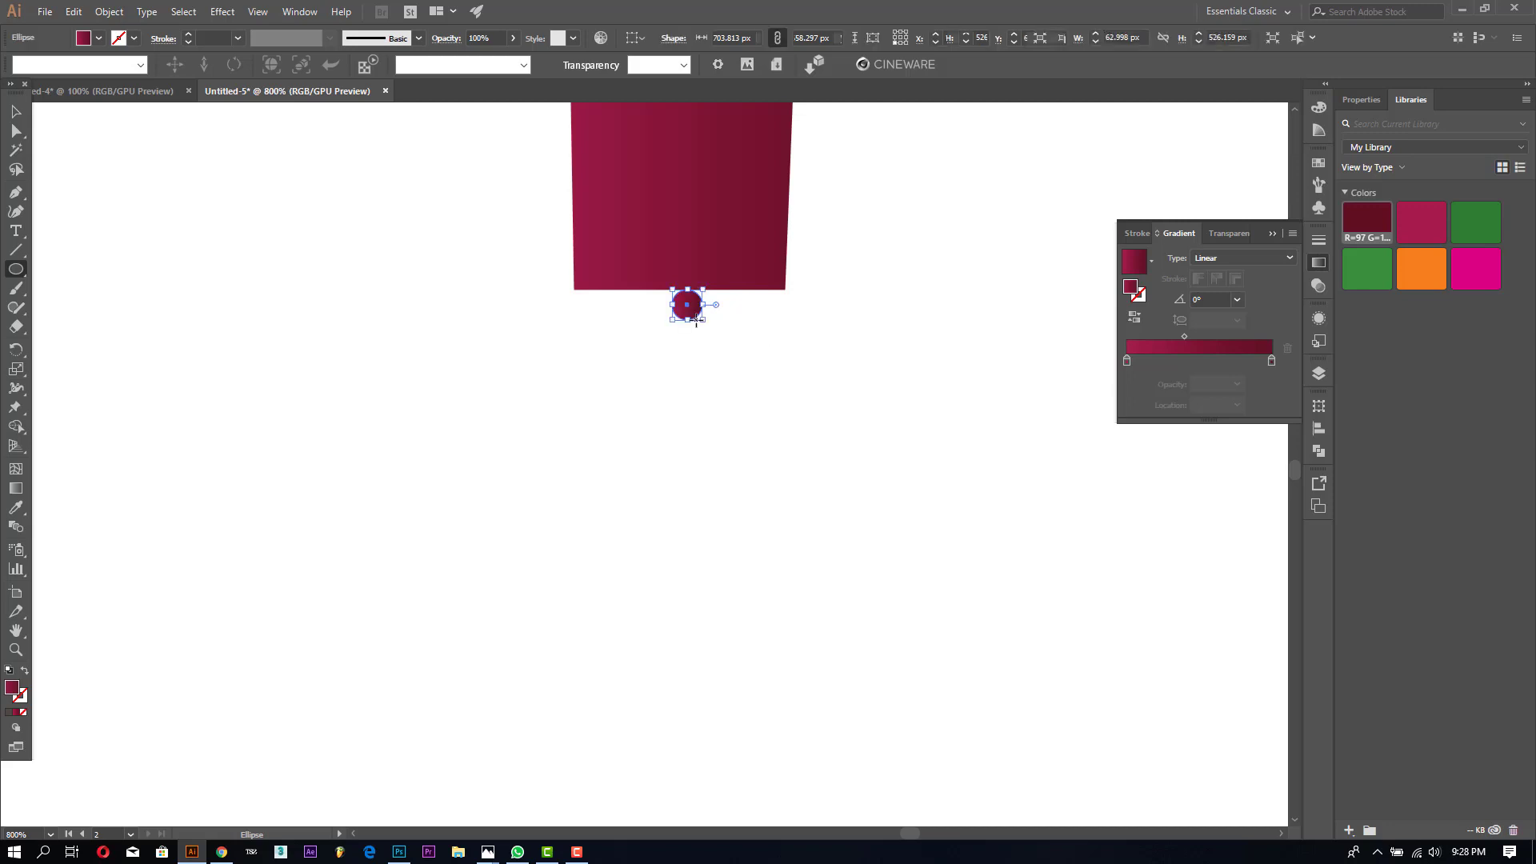
pyautogui.click(20, 117)
pyautogui.click(764, 398)
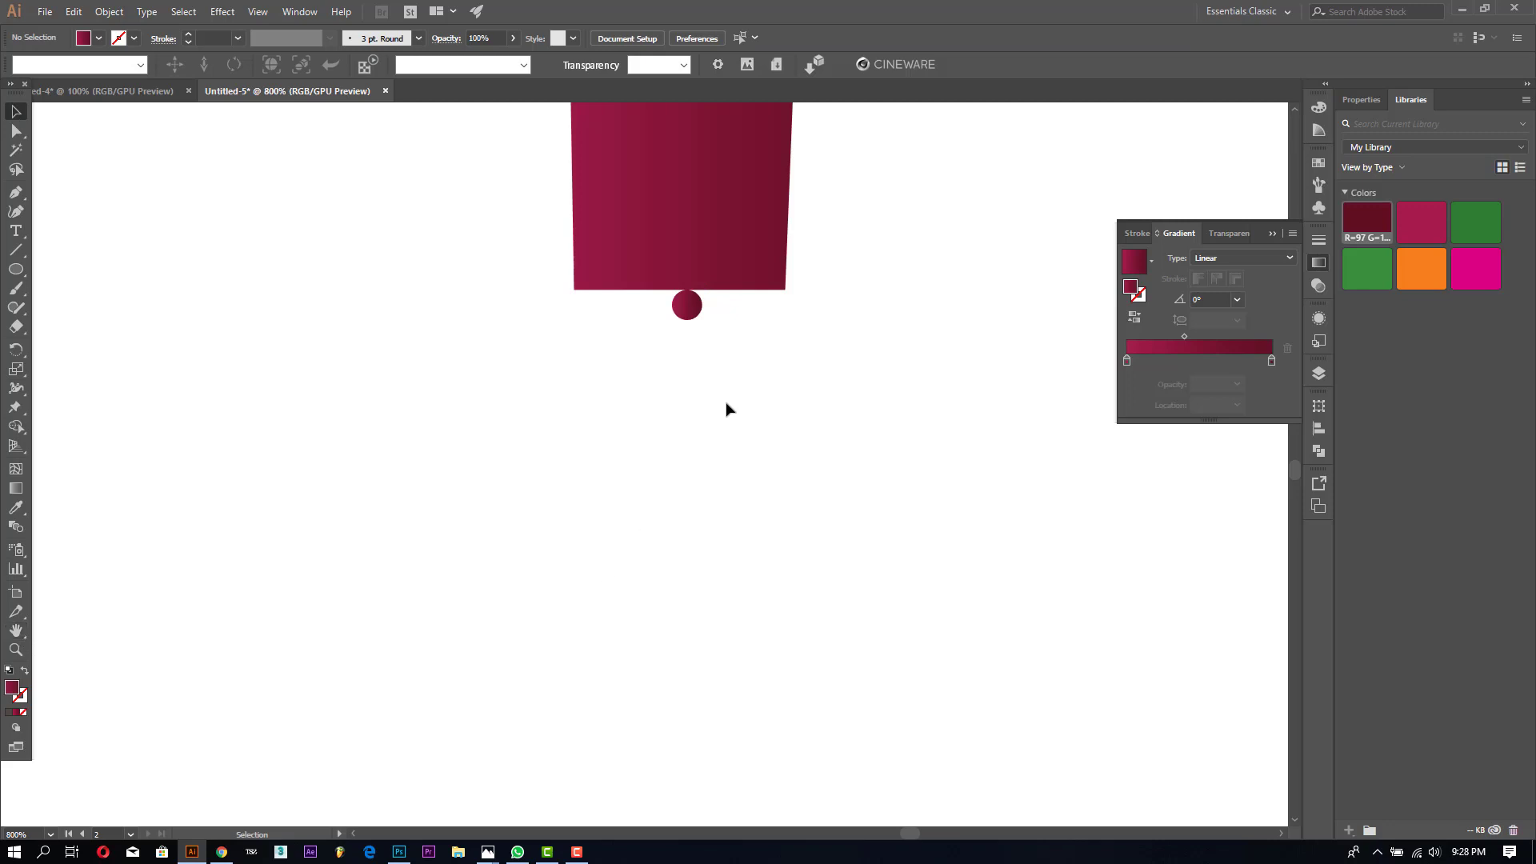
# Step: Horizontally centre the circle under the bar's narrow end
pyautogui.click(601, 248)
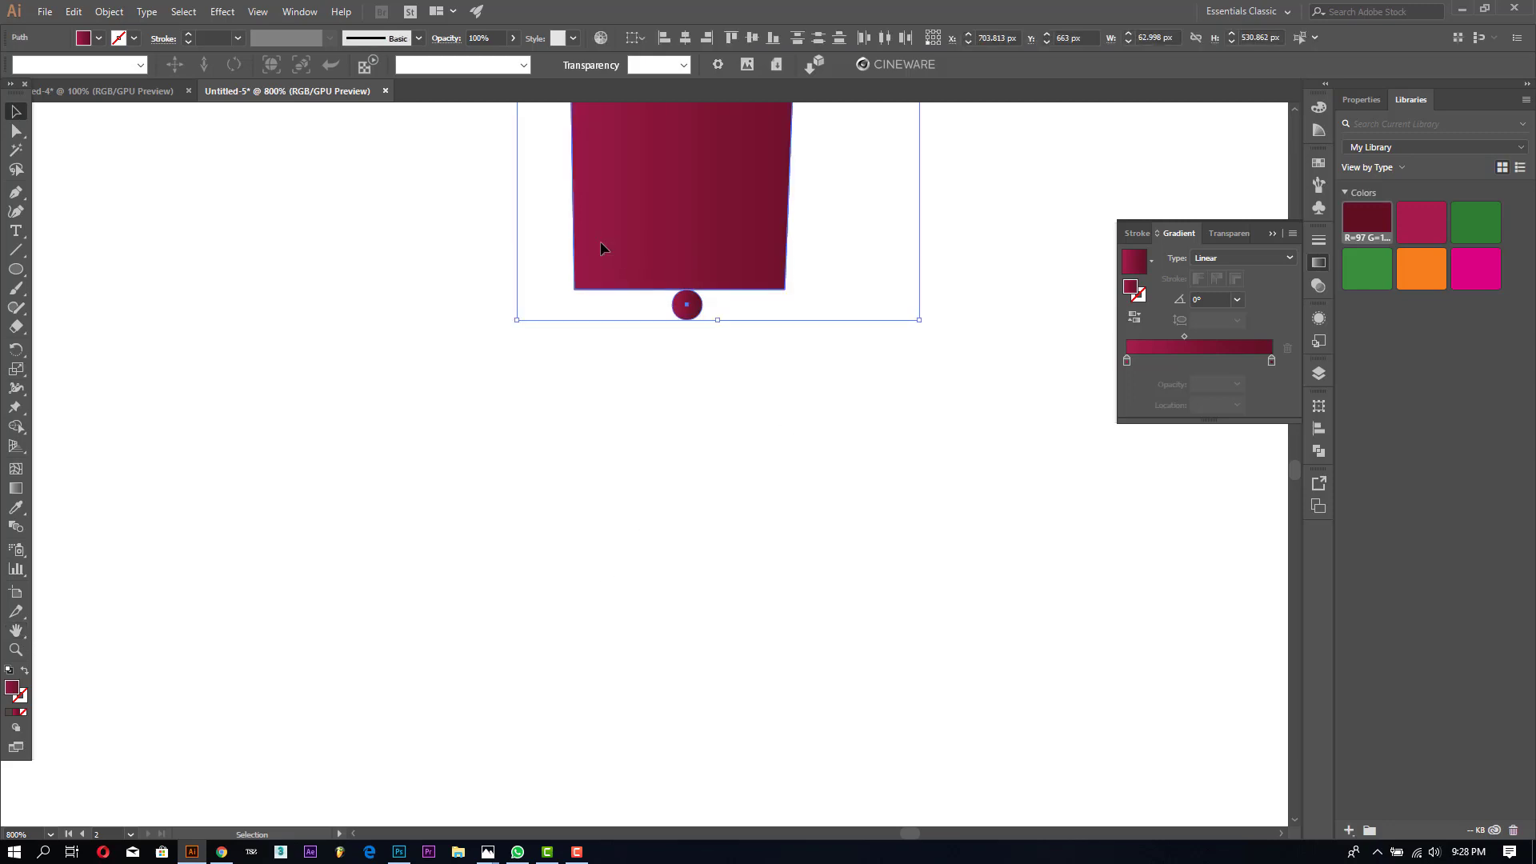
pyautogui.click(685, 38)
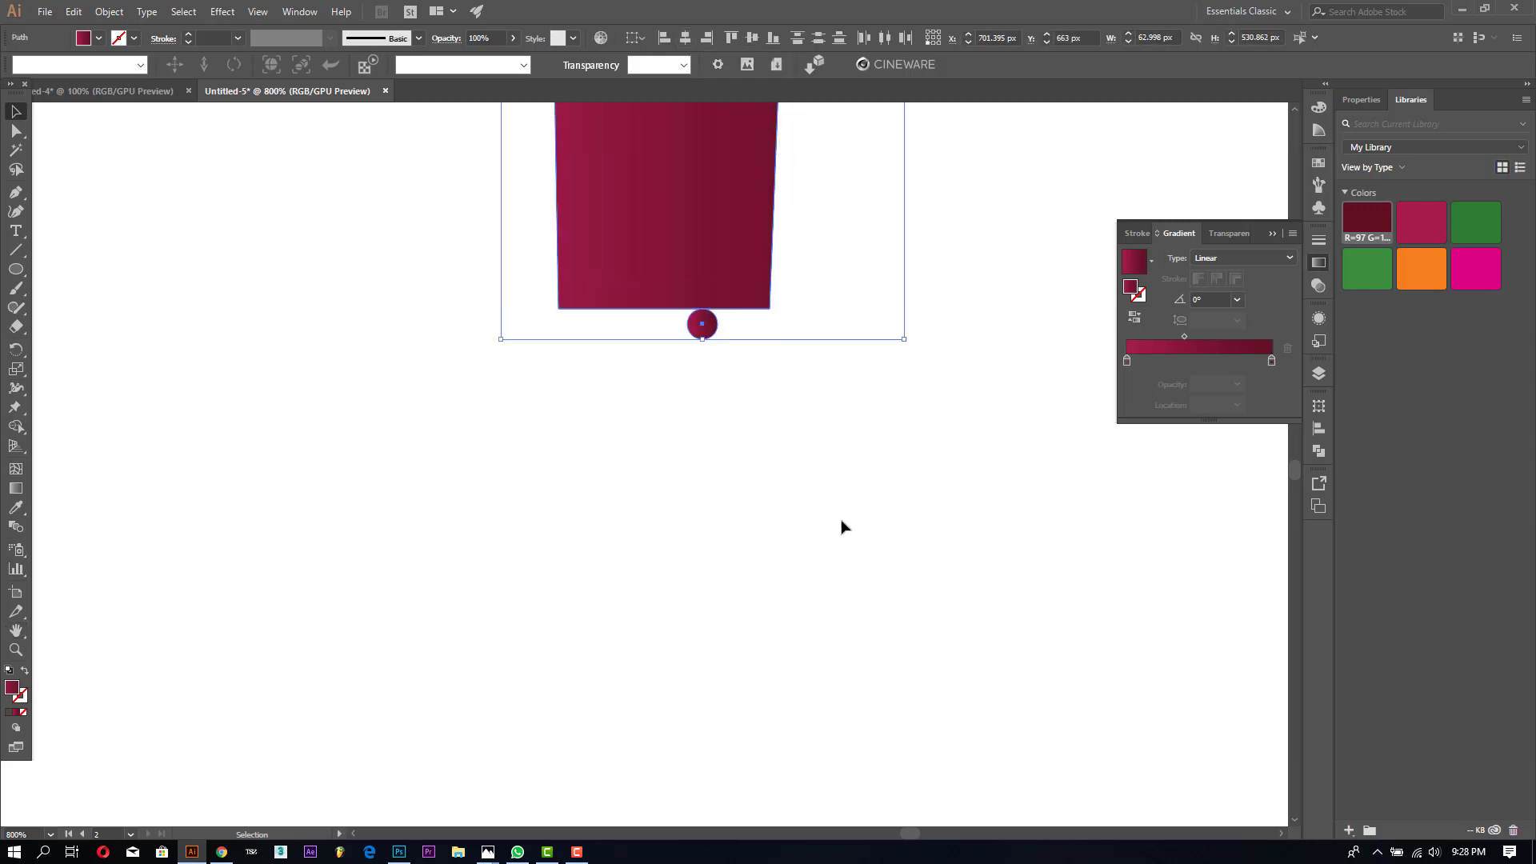
pyautogui.scroll(3, 800, 512)
pyautogui.click(733, 530)
pyautogui.moveTo(697, 444)
pyautogui.mouseDown()
pyautogui.moveTo(660, 447)
pyautogui.moveTo(700, 446)
pyautogui.mouseUp()
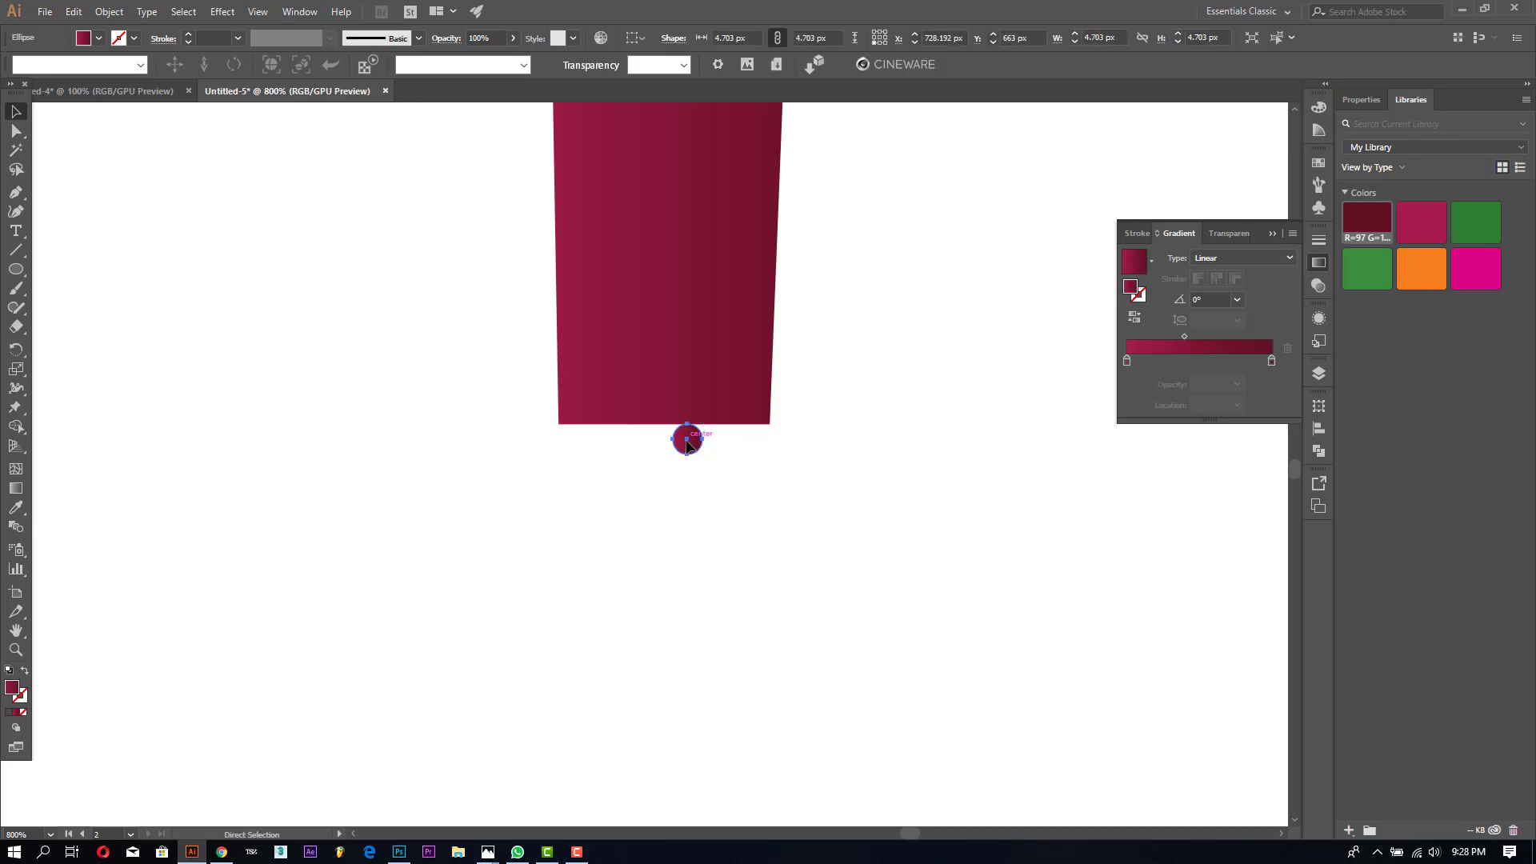
pyautogui.click(750, 512)
pyautogui.scroll(2, 764, 556)
pyautogui.scroll(1, 768, 558)
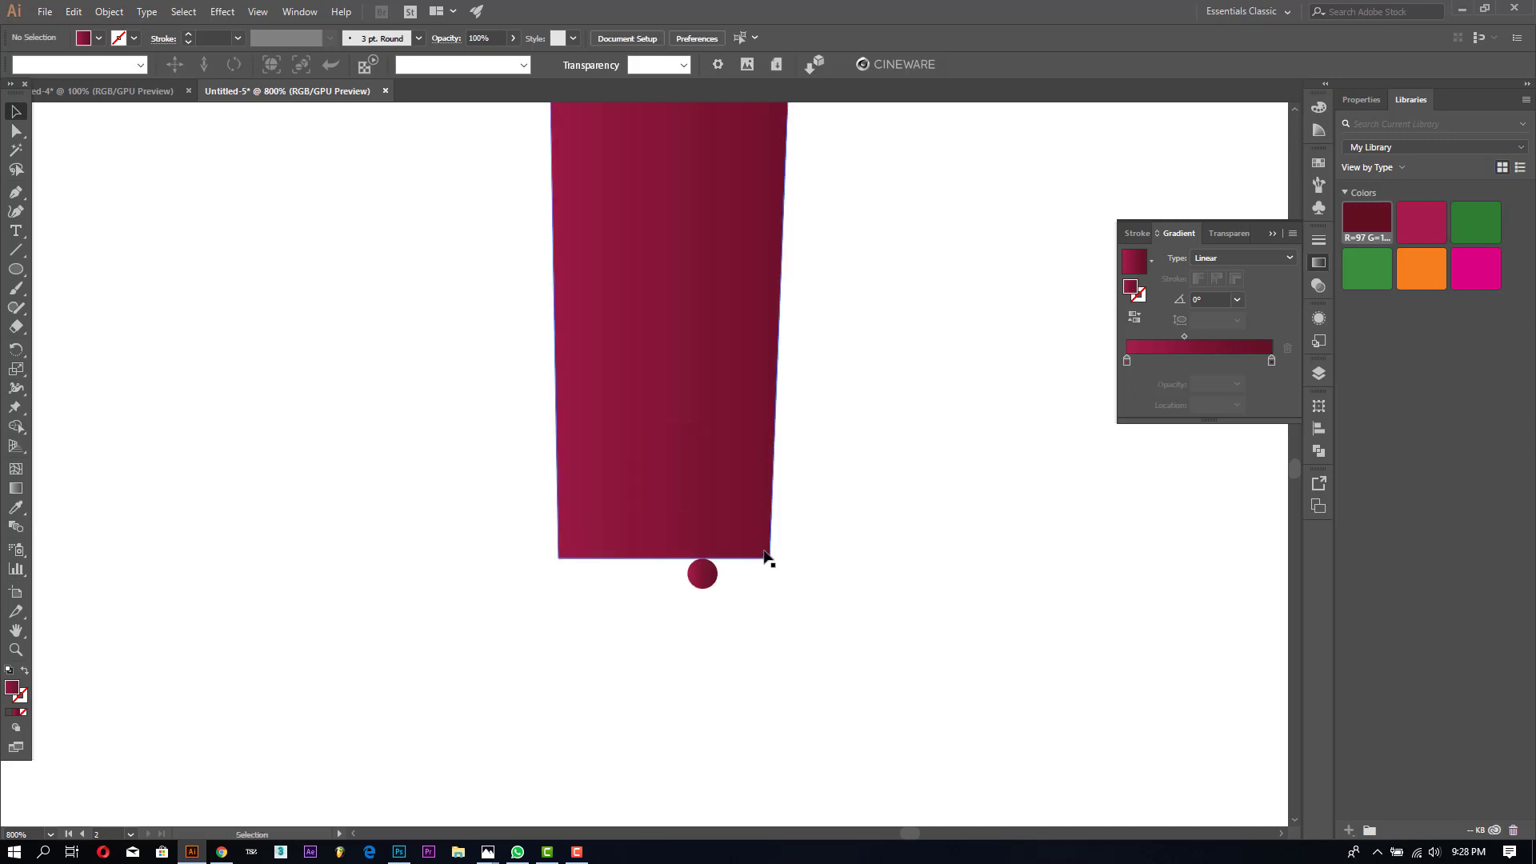
pyautogui.moveTo(703, 575); pyautogui.dragTo(679, 580)
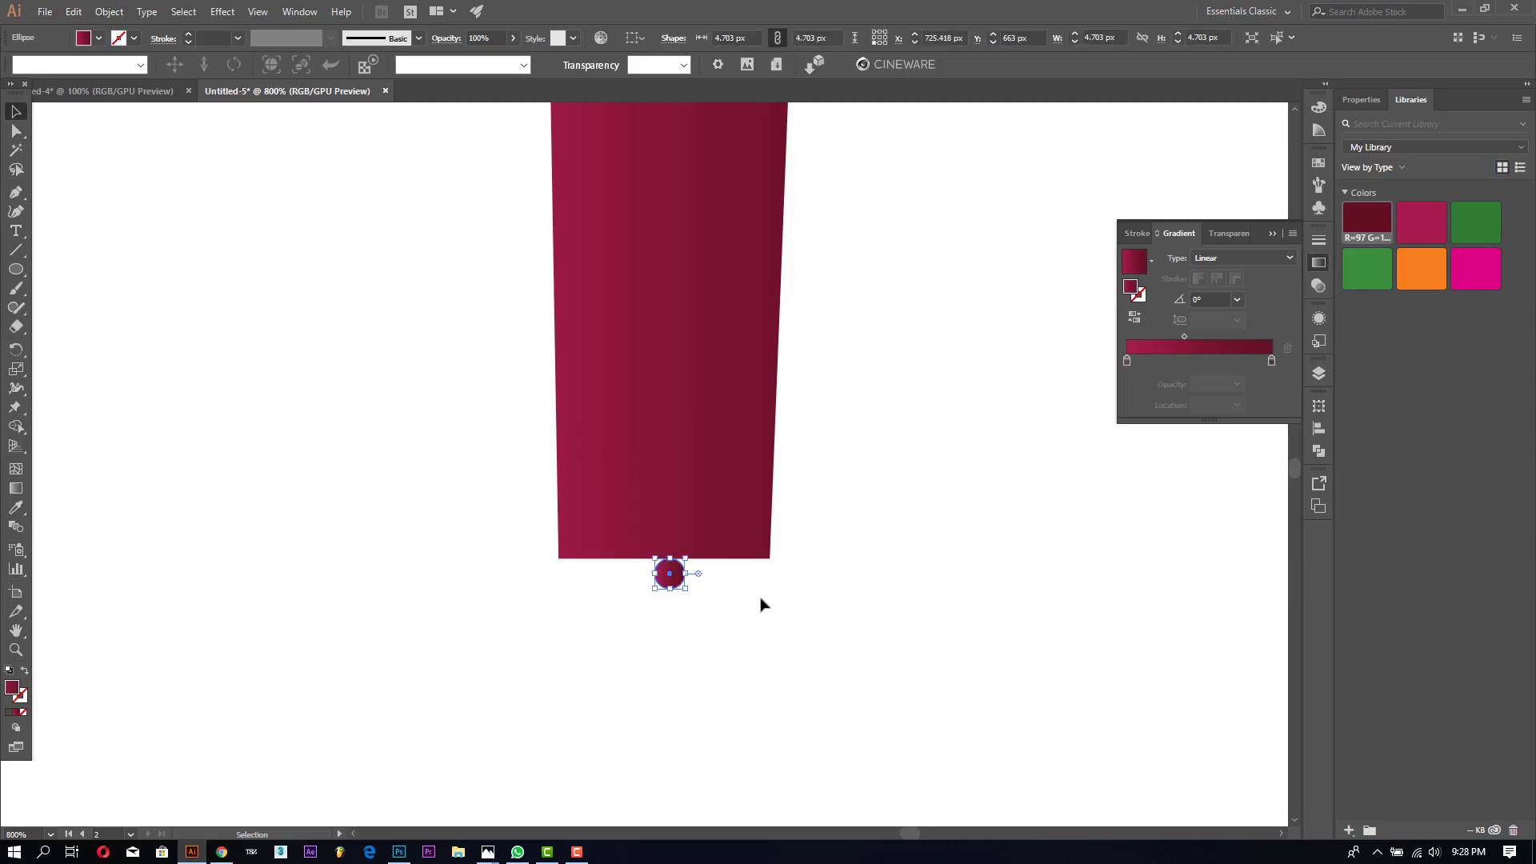
pyautogui.click(761, 605)
# Step: Fill the small circle dark brown from the swatches
pyautogui.moveTo(850, 655); pyautogui.dragTo(445, 508)
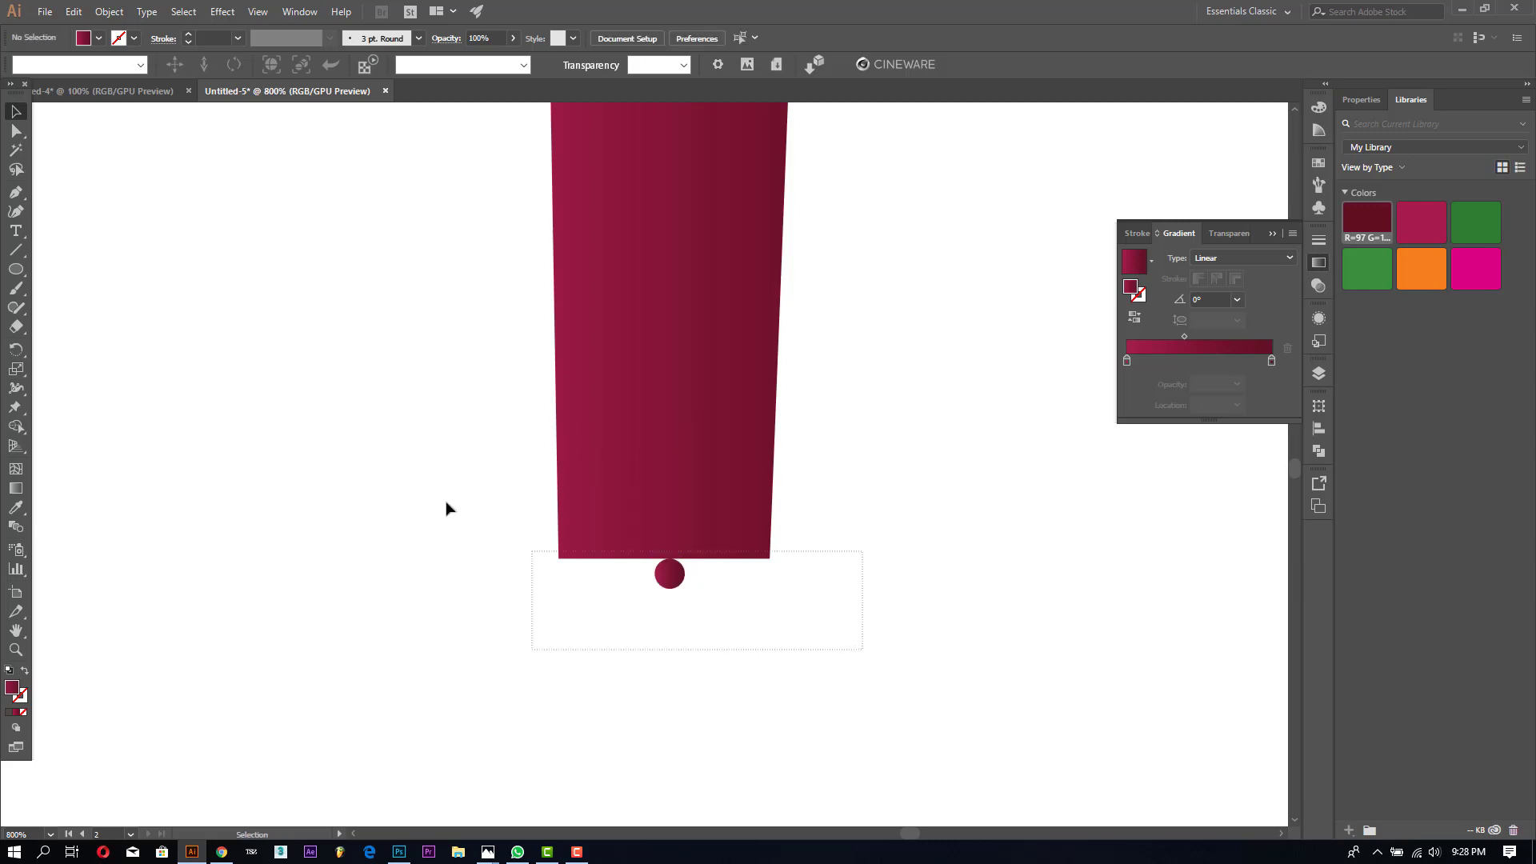
pyautogui.click(400, 452)
pyautogui.click(670, 583)
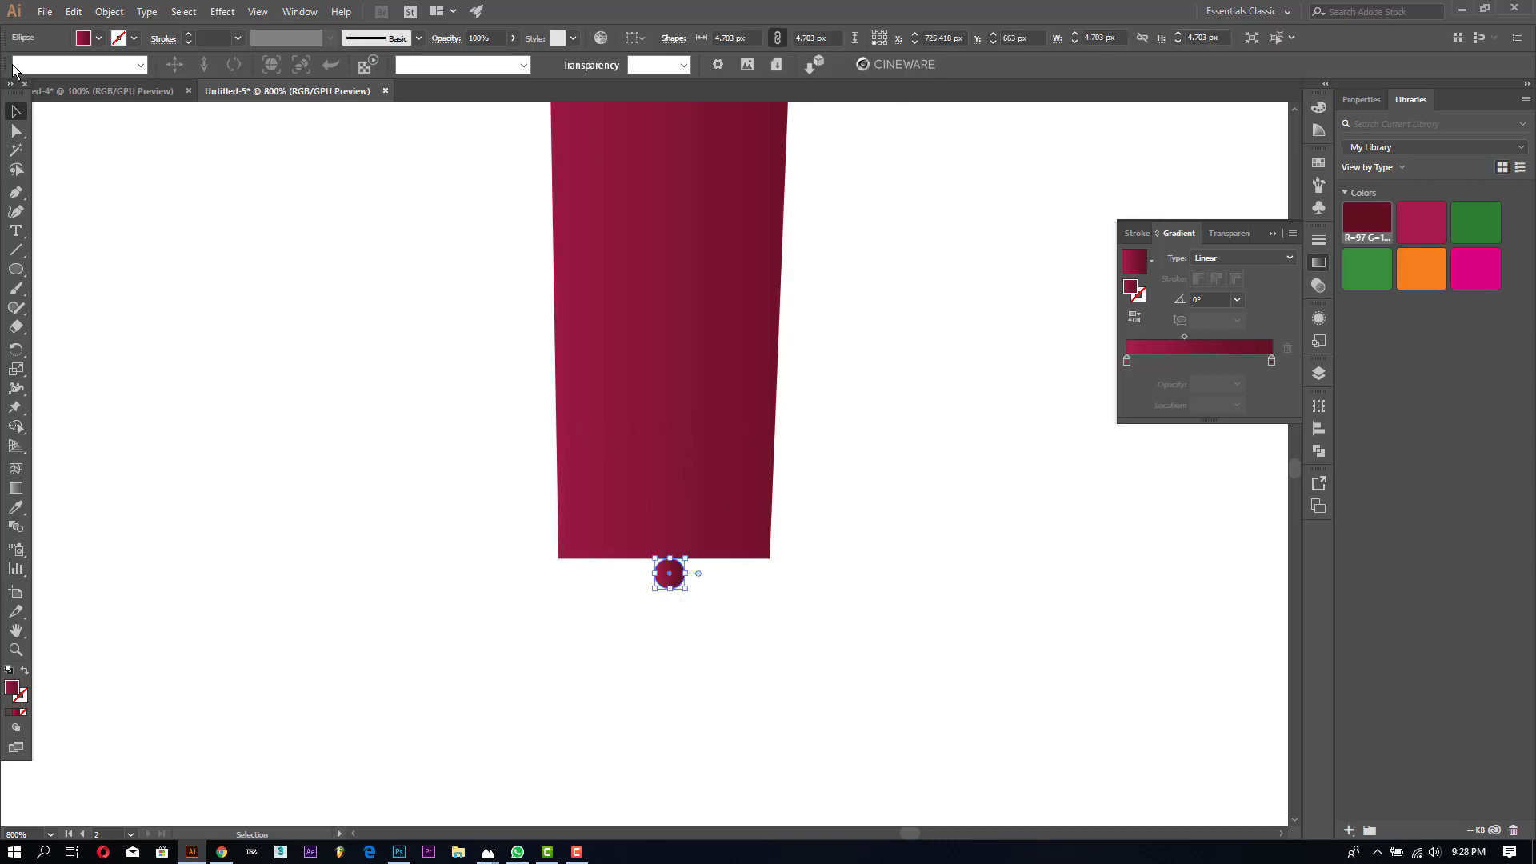
pyautogui.click(89, 38)
pyautogui.click(156, 86)
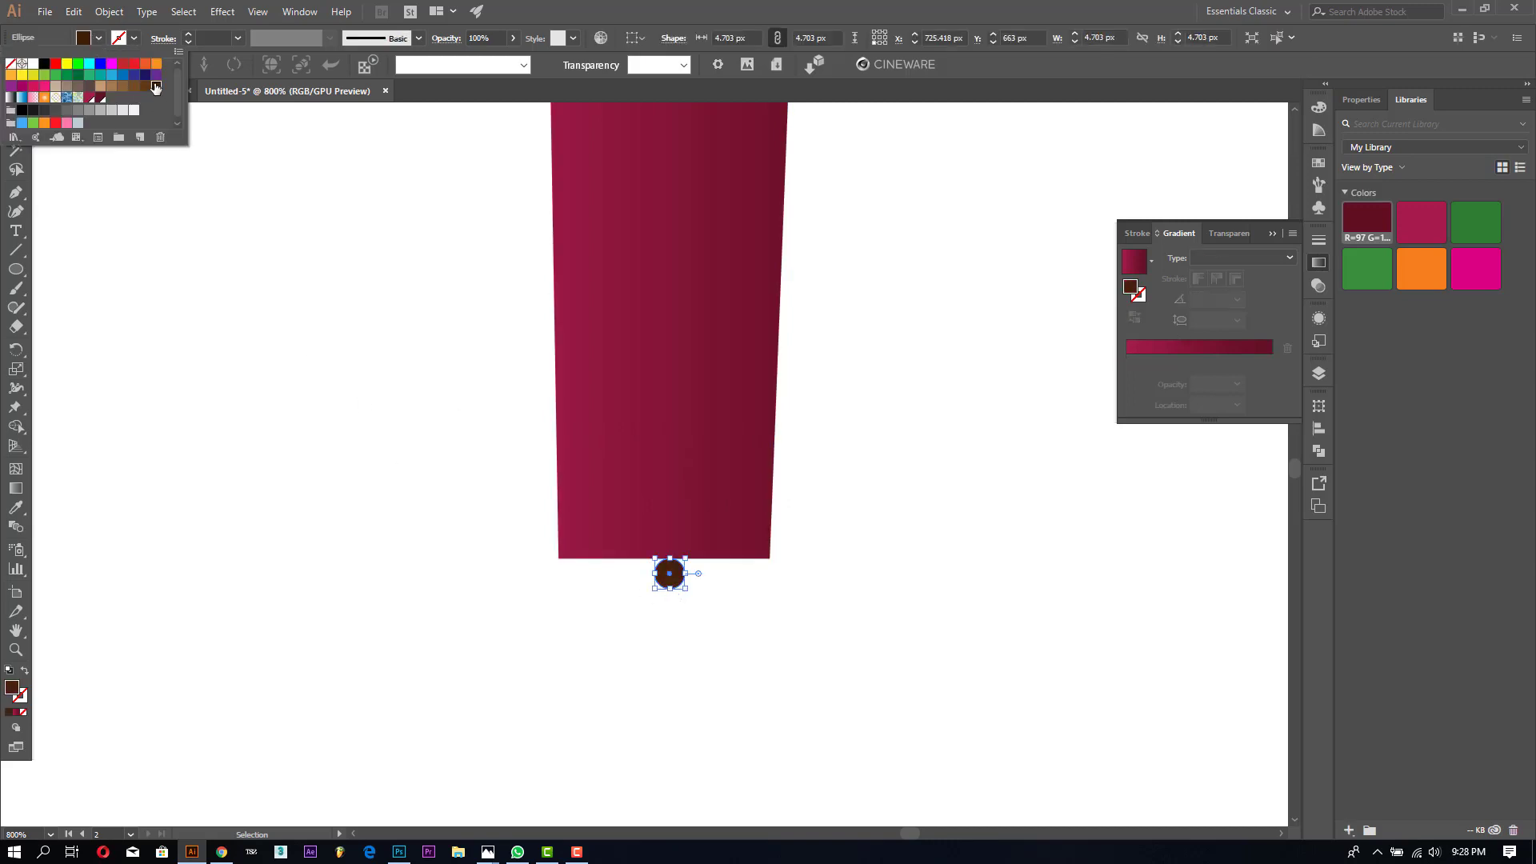
pyautogui.click(379, 368)
# Step: Group the tapered bar and the circle with Object > Group
pyautogui.moveTo(790, 703); pyautogui.dragTo(500, 336)
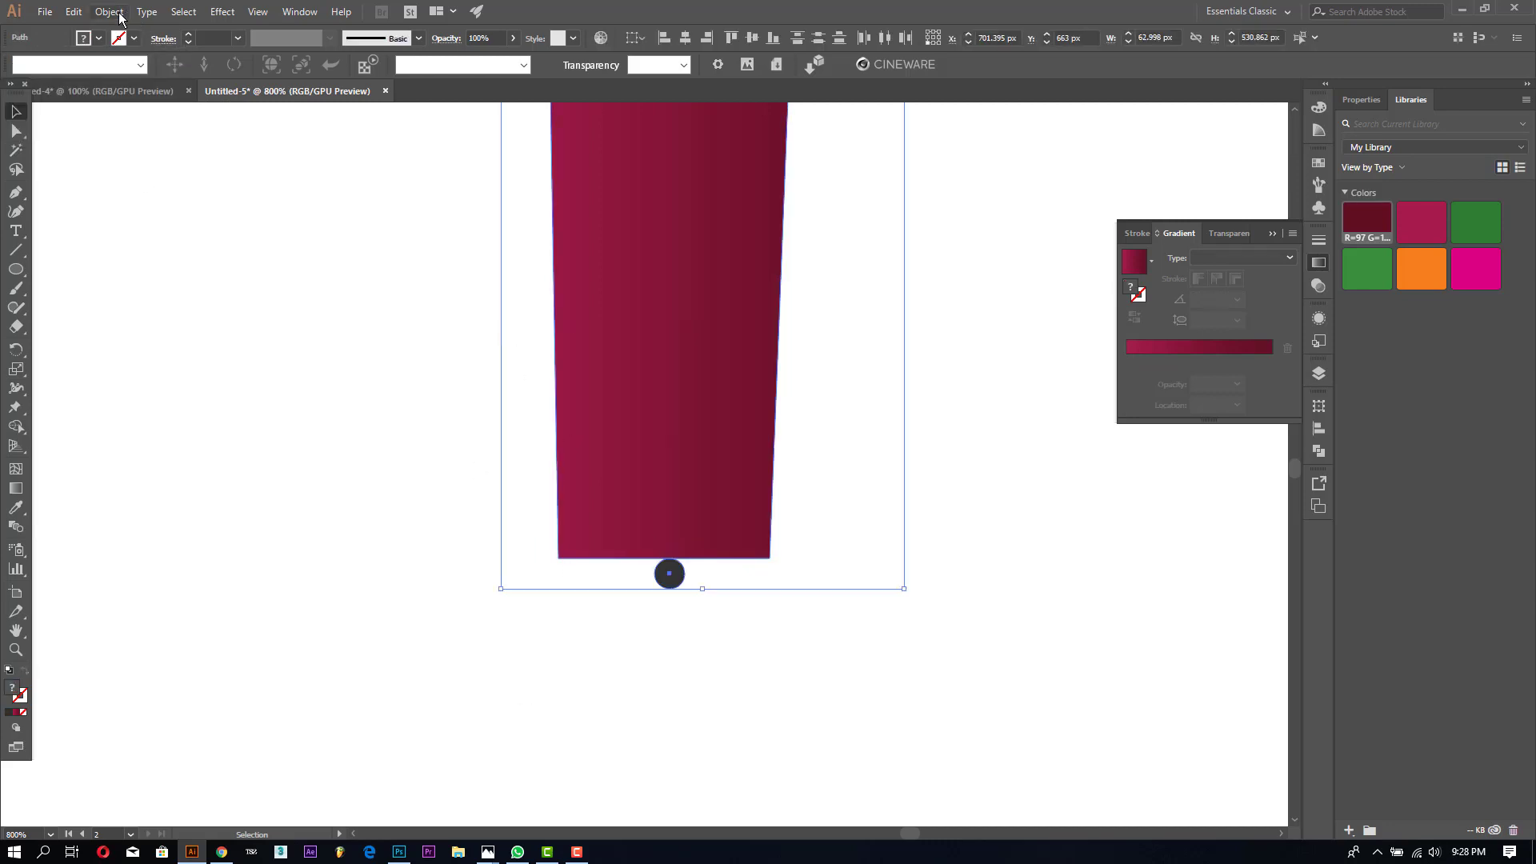
pyautogui.click(109, 11)
pyautogui.click(133, 74)
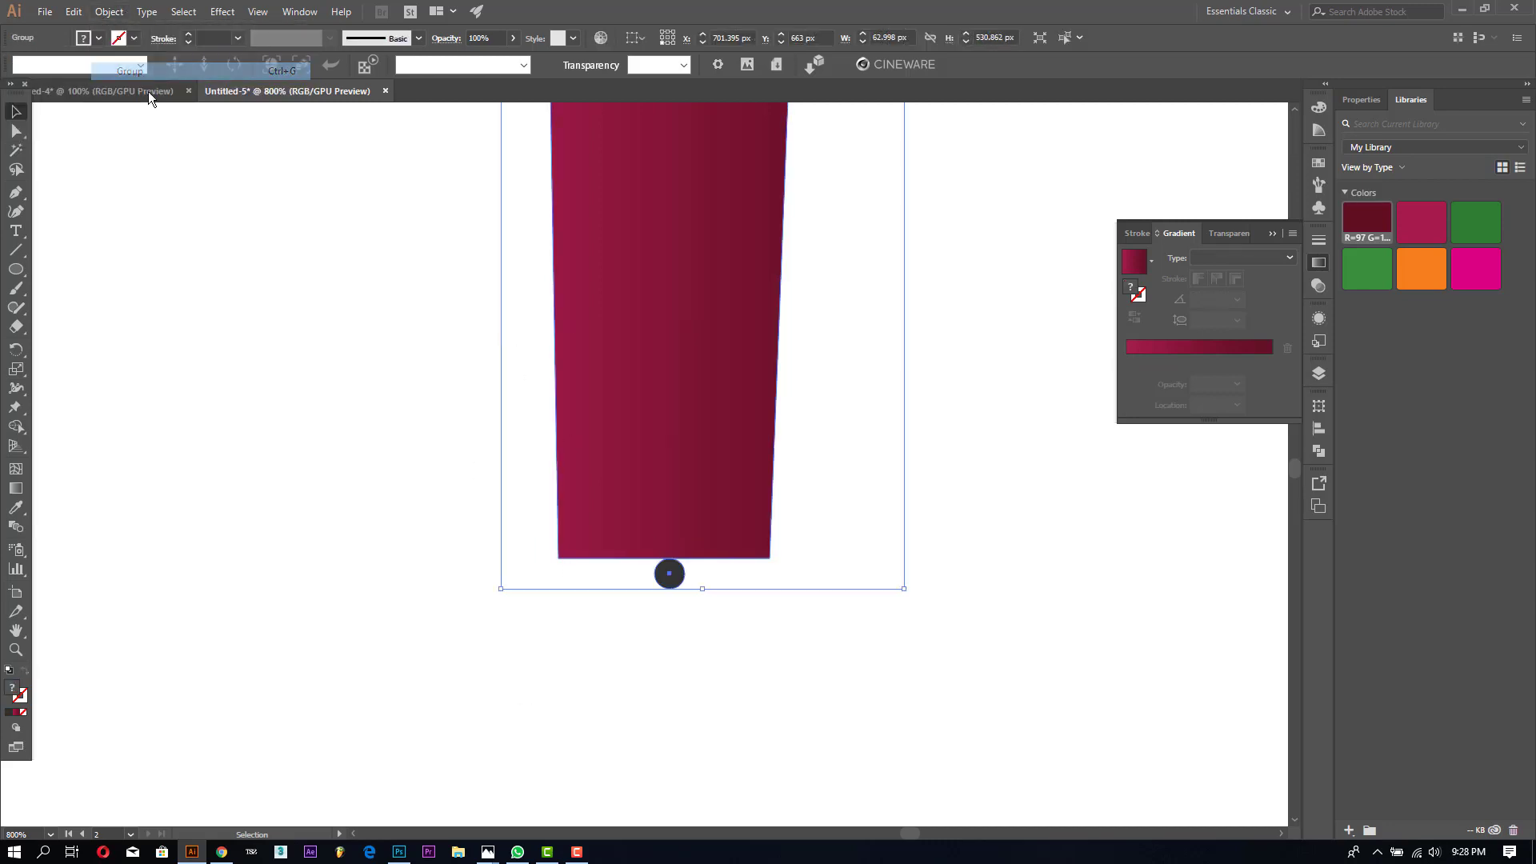
pyautogui.click(340, 289)
# Step: Apply a Transform effect to the bar group with 60 copies rotated 6° apart
pyautogui.hotkey('ctrl', '0')
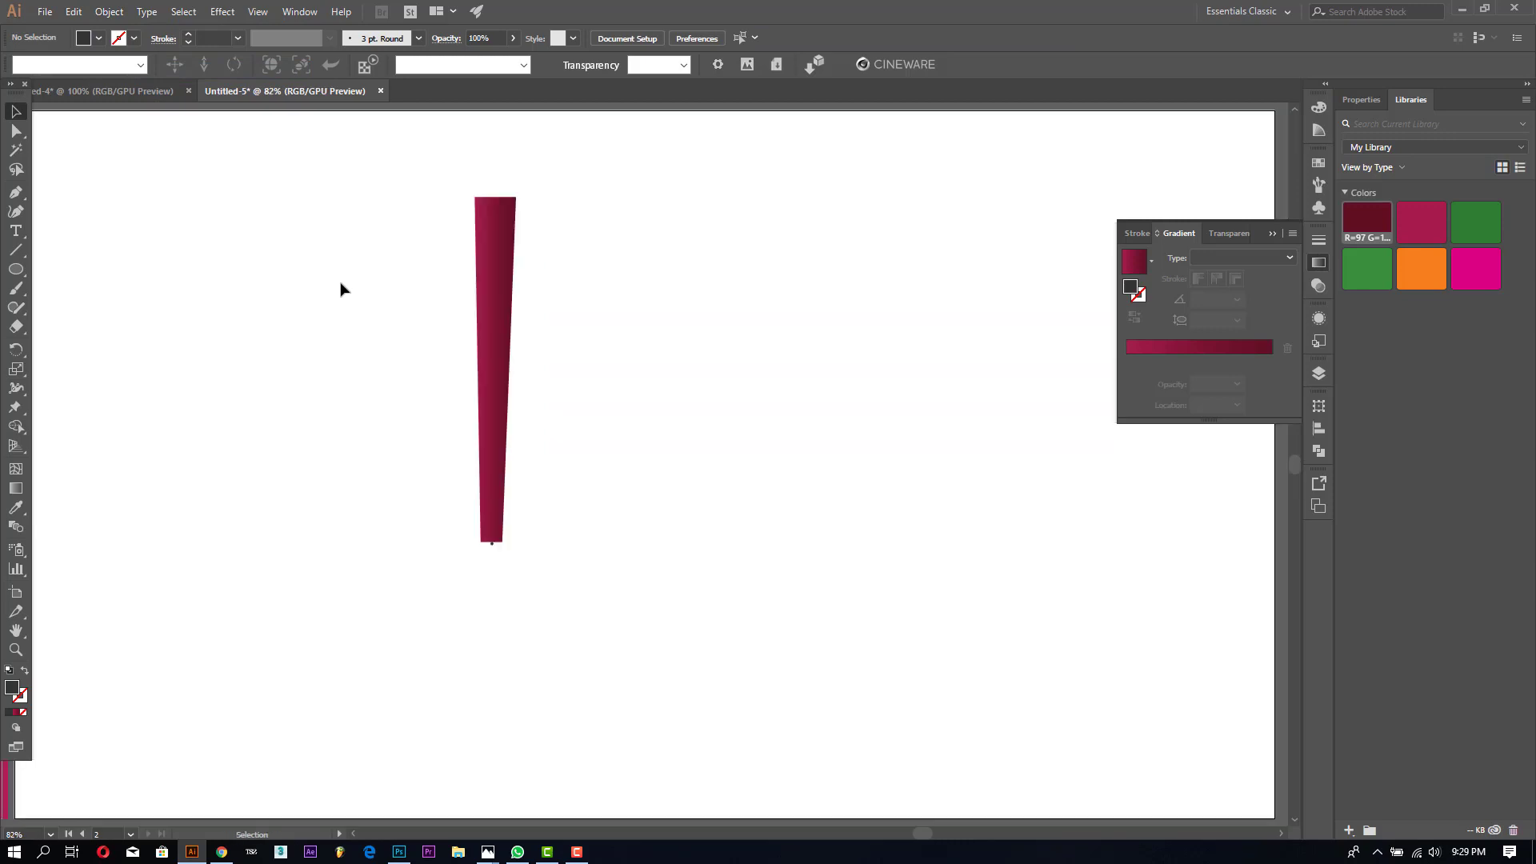
pyautogui.click(497, 320)
pyautogui.click(117, 14)
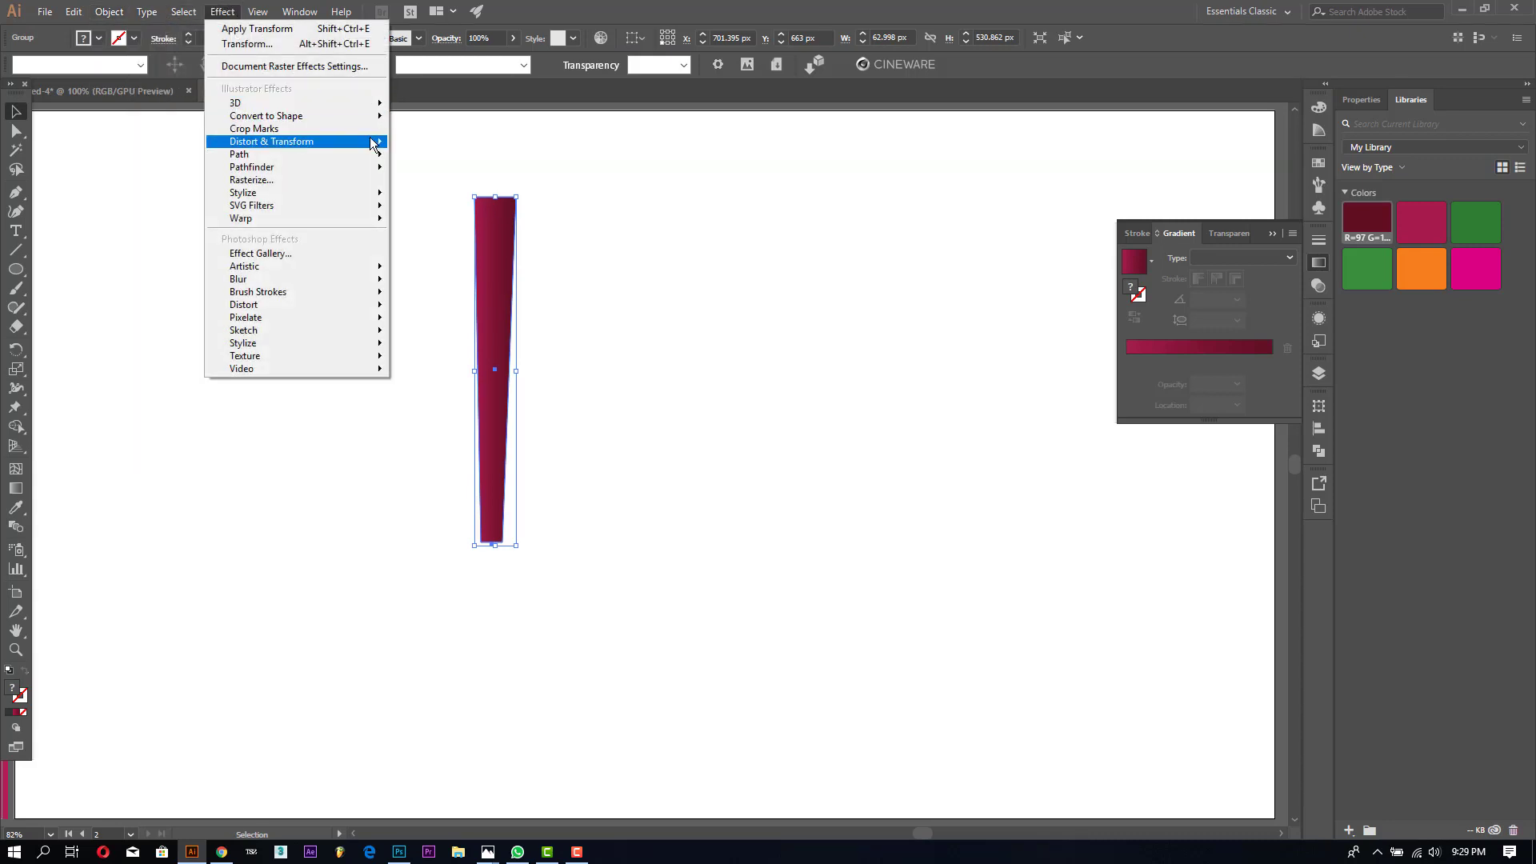
pyautogui.click(480, 200)
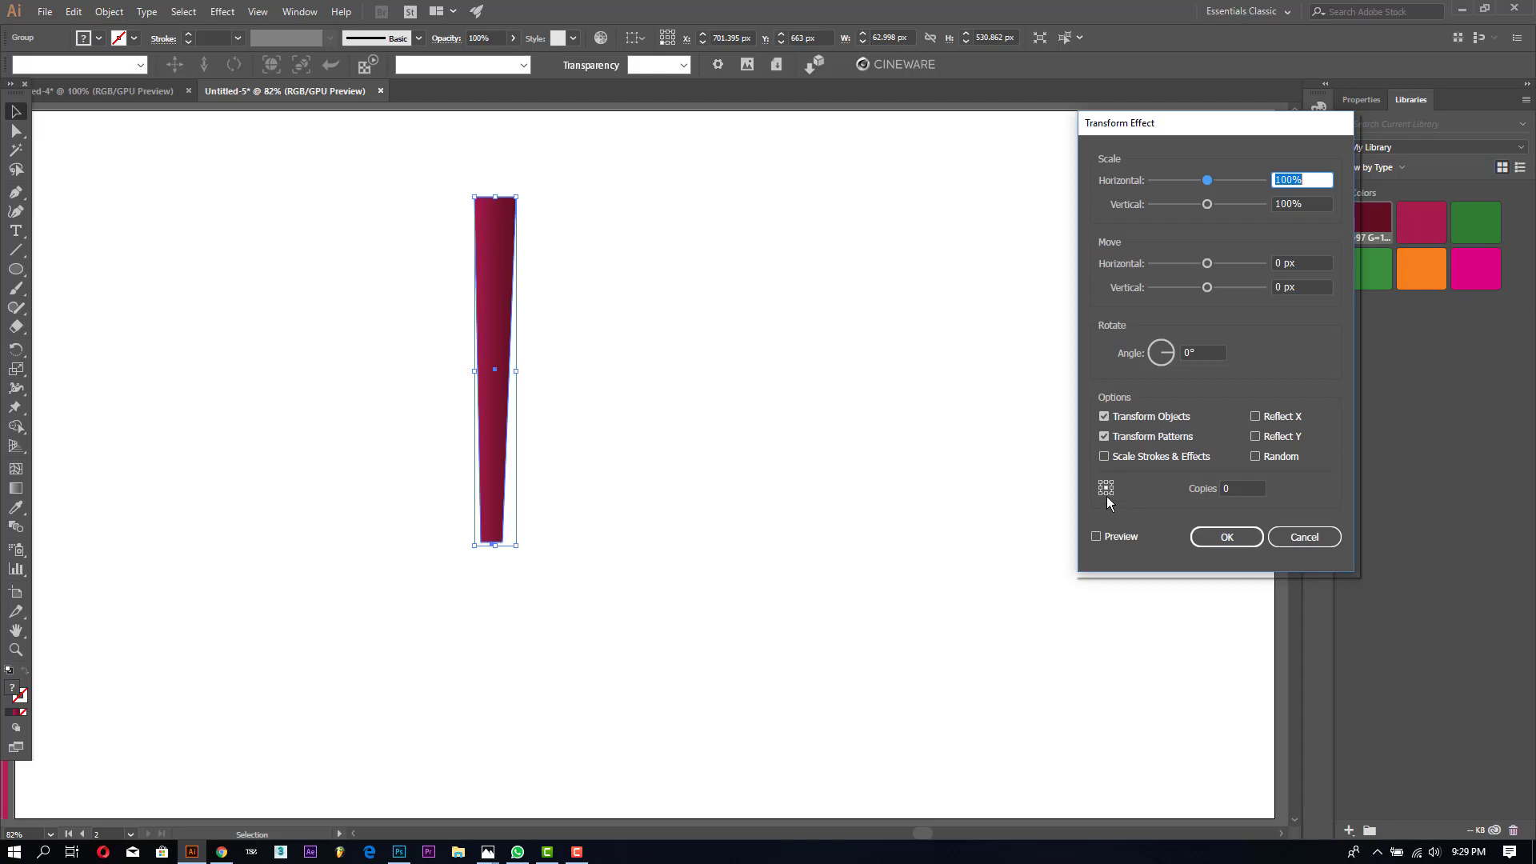
pyautogui.click(1097, 537)
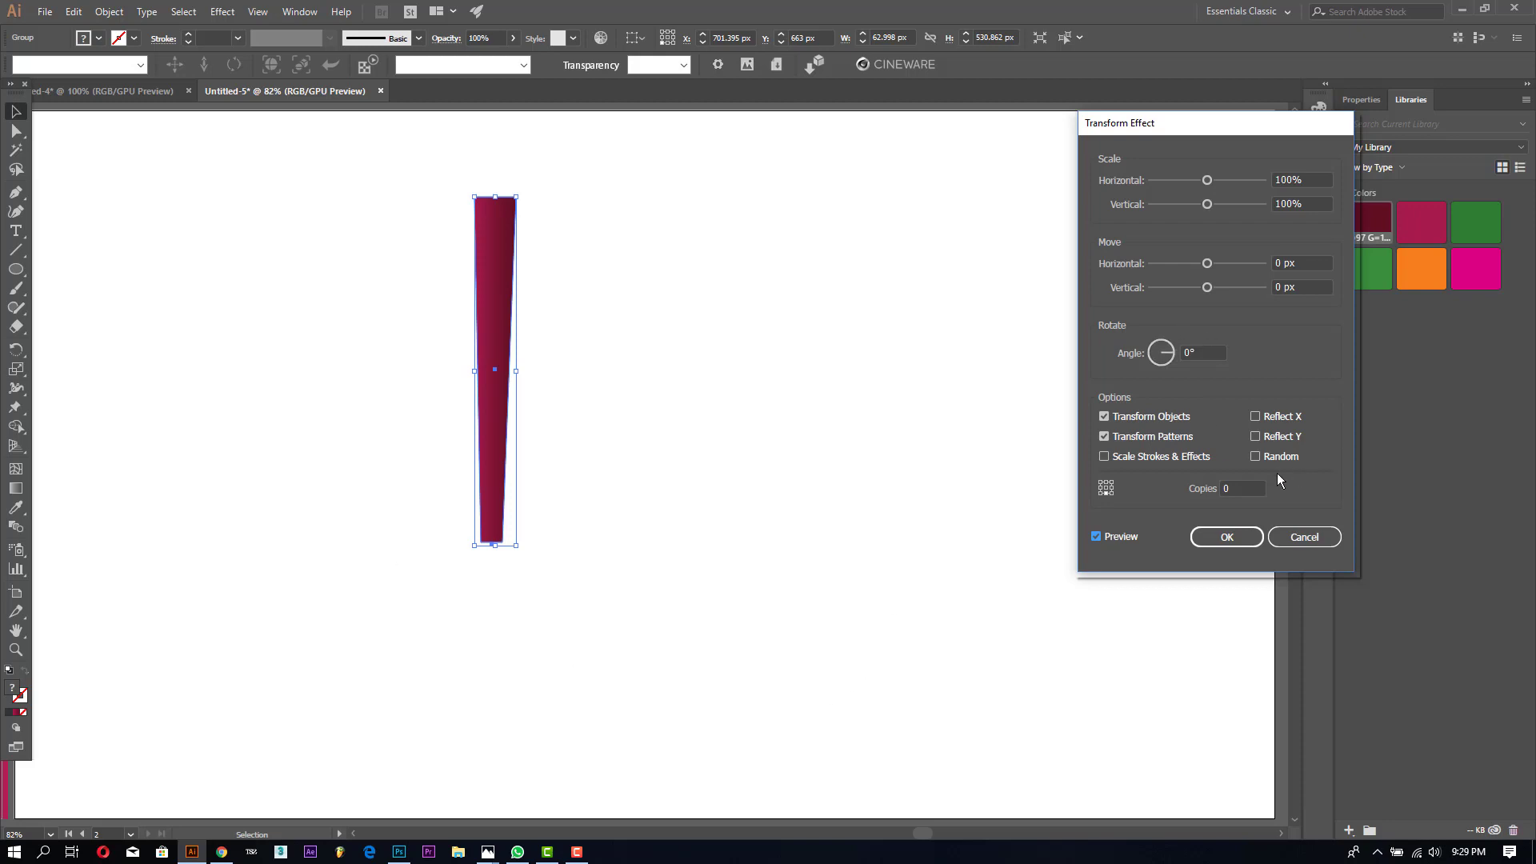
pyautogui.click(1243, 488)
pyautogui.write('6')
pyautogui.write('0')
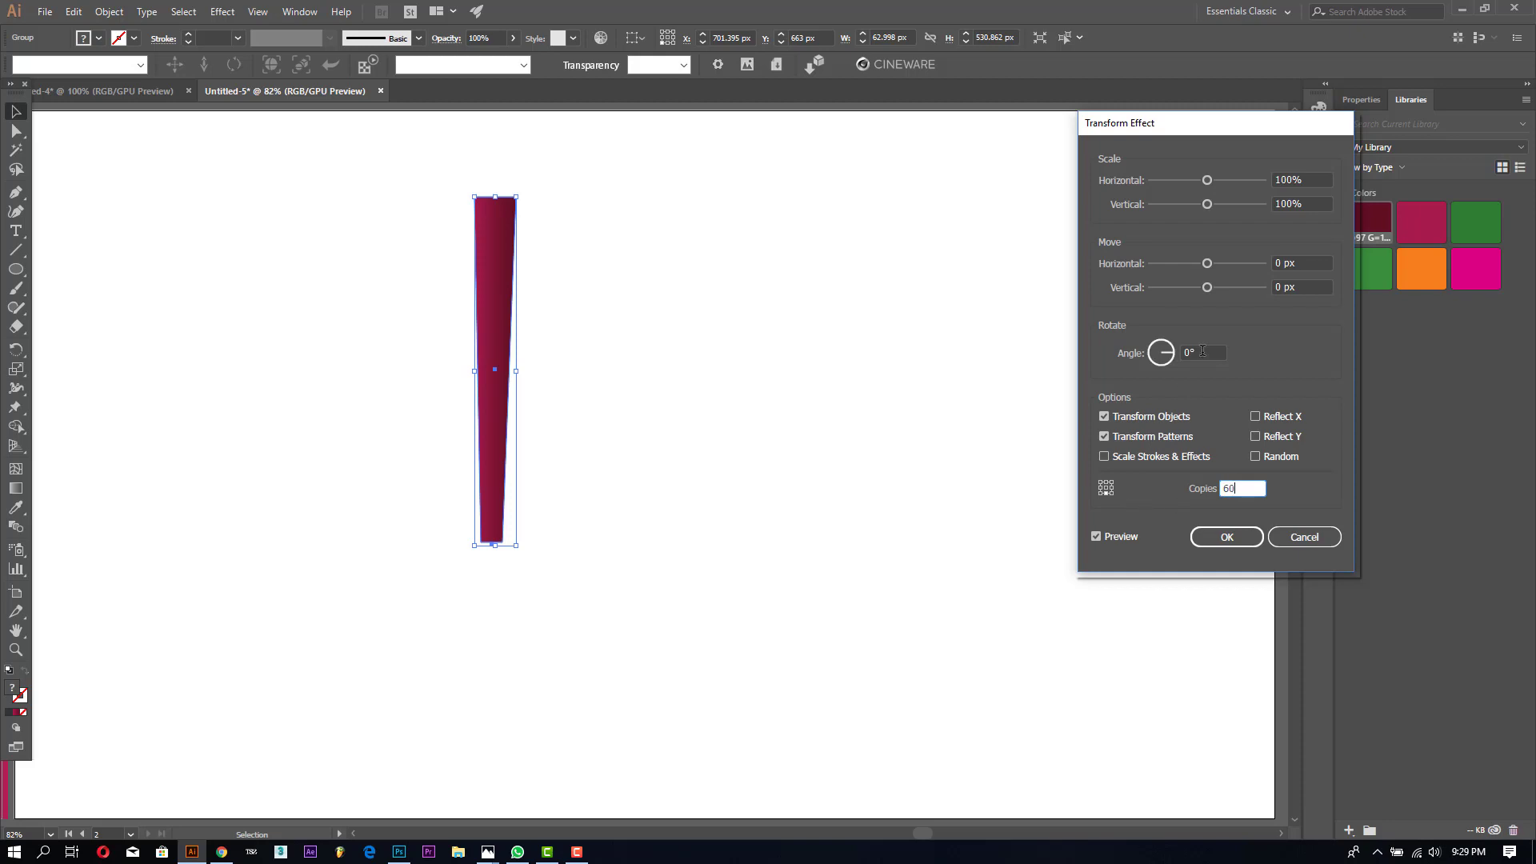
pyautogui.click(1202, 351)
pyautogui.write('6')
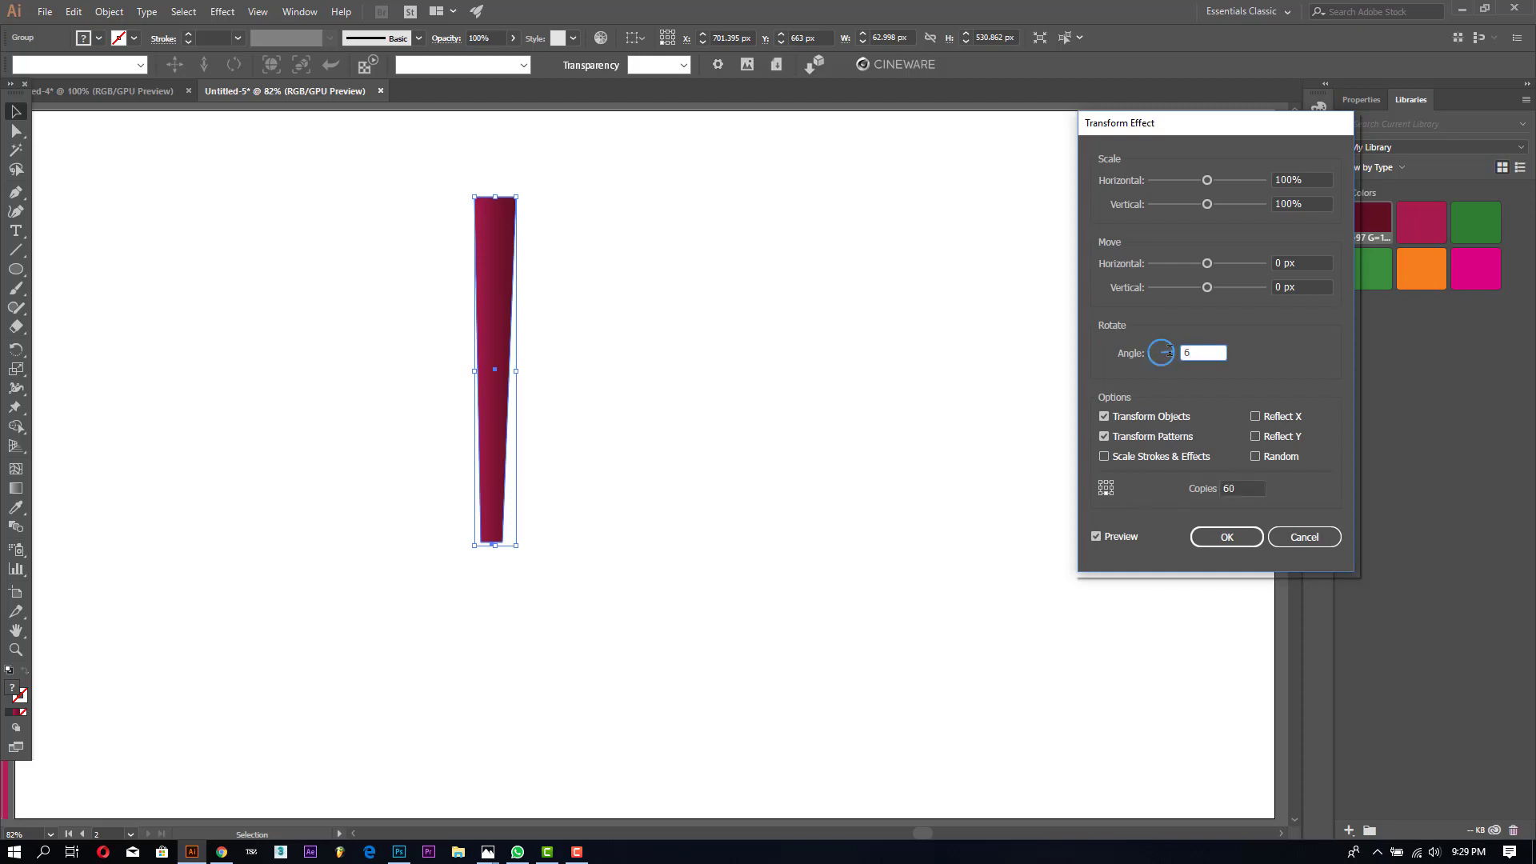
pyautogui.click(1241, 487)
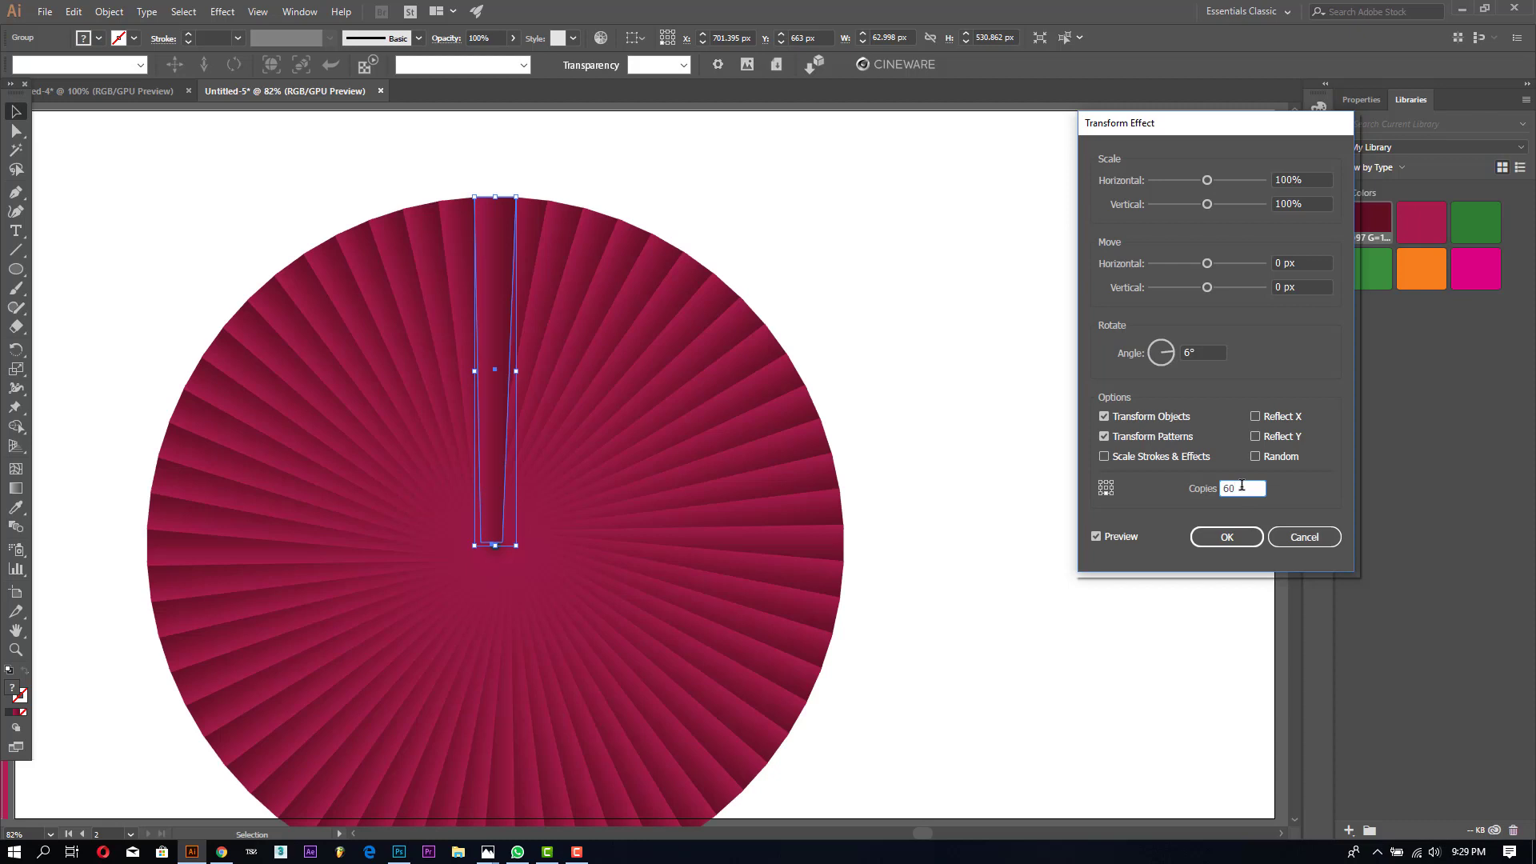
pyautogui.click(1215, 536)
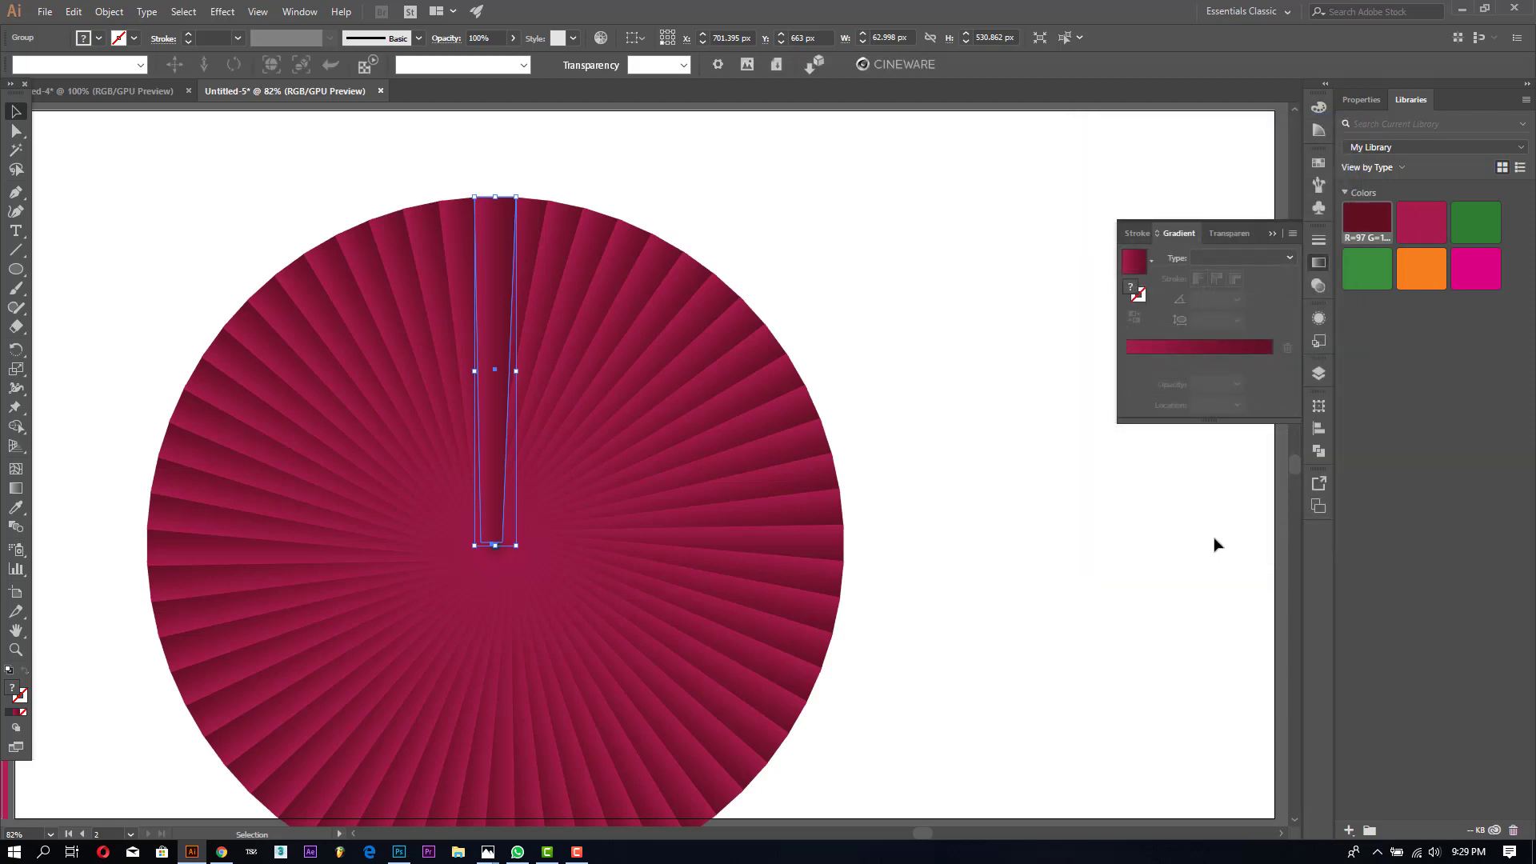
# Step: Expand the sunburst's appearance into real paths with Object > Expand Appearance
pyautogui.click(109, 11)
pyautogui.click(197, 203)
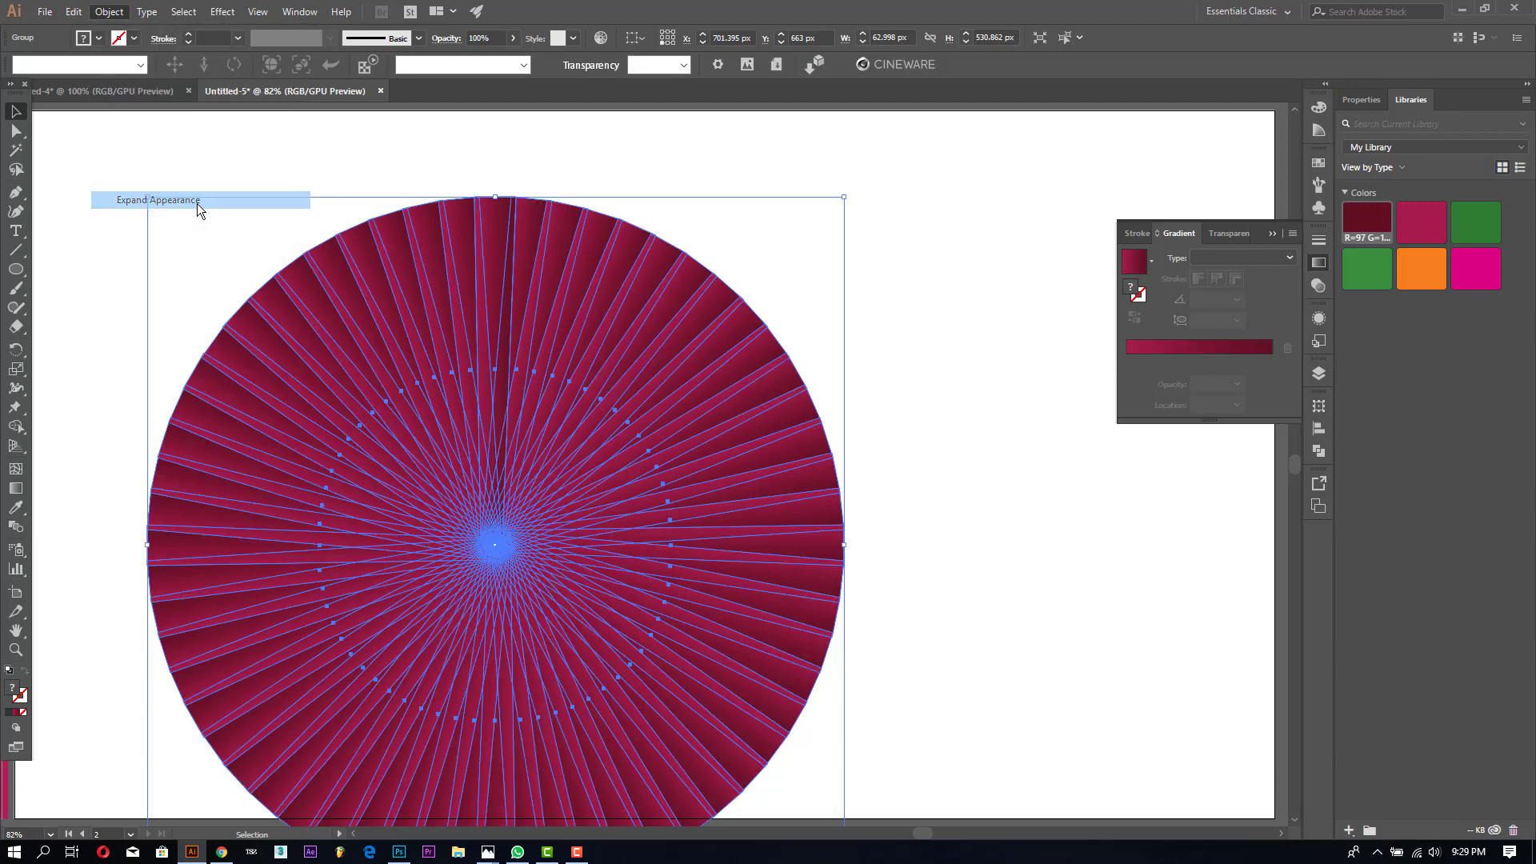
pyautogui.click(909, 254)
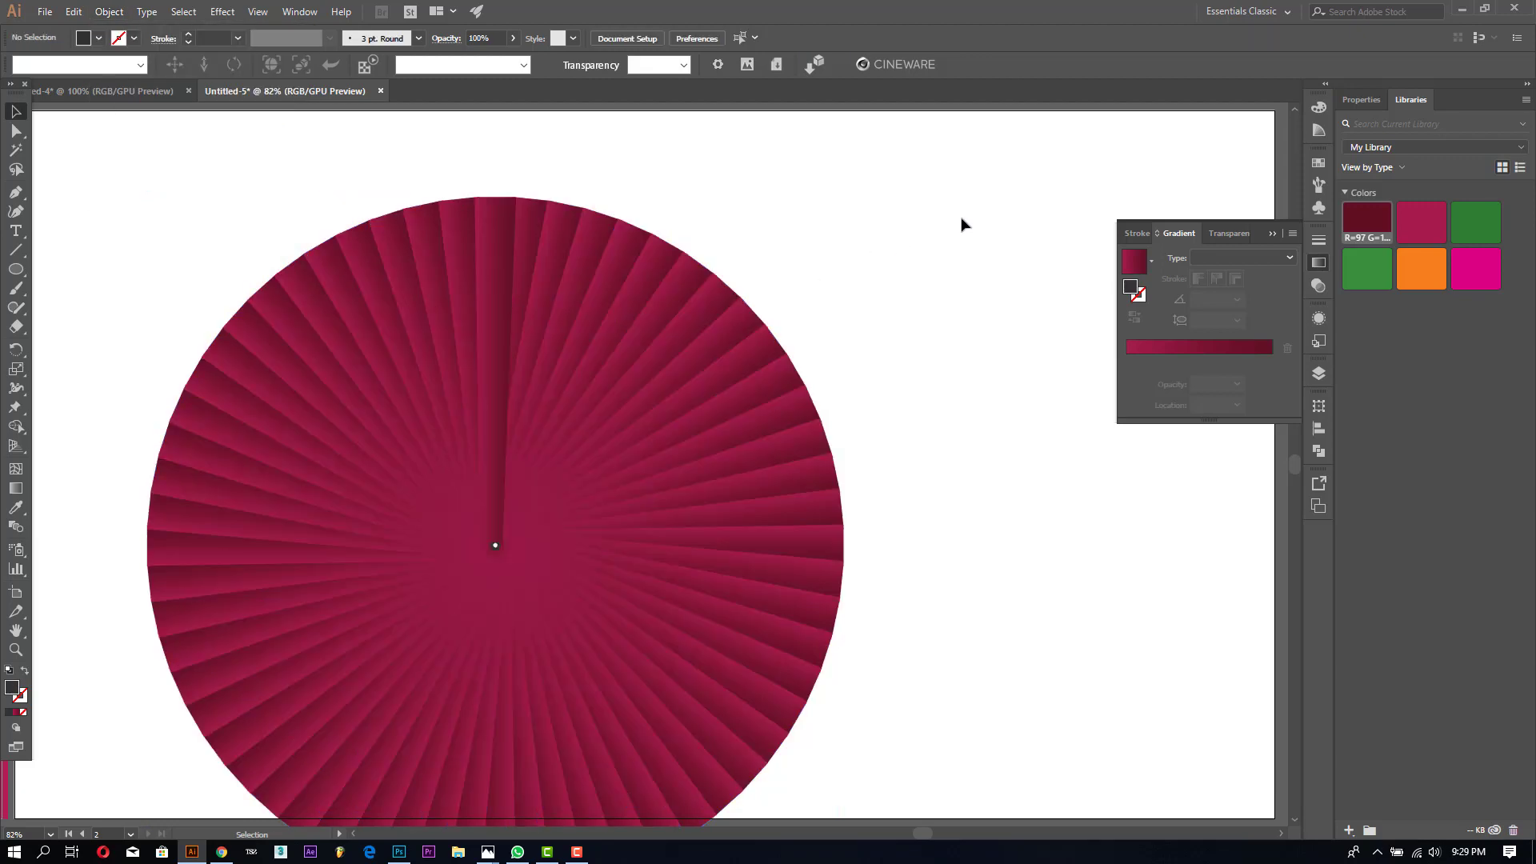
pyautogui.moveTo(963, 217); pyautogui.dragTo(833, 302)
# Step: Inside the fan group, pull one wedge out to the right and send another wedge to the back
pyautogui.click(496, 252)
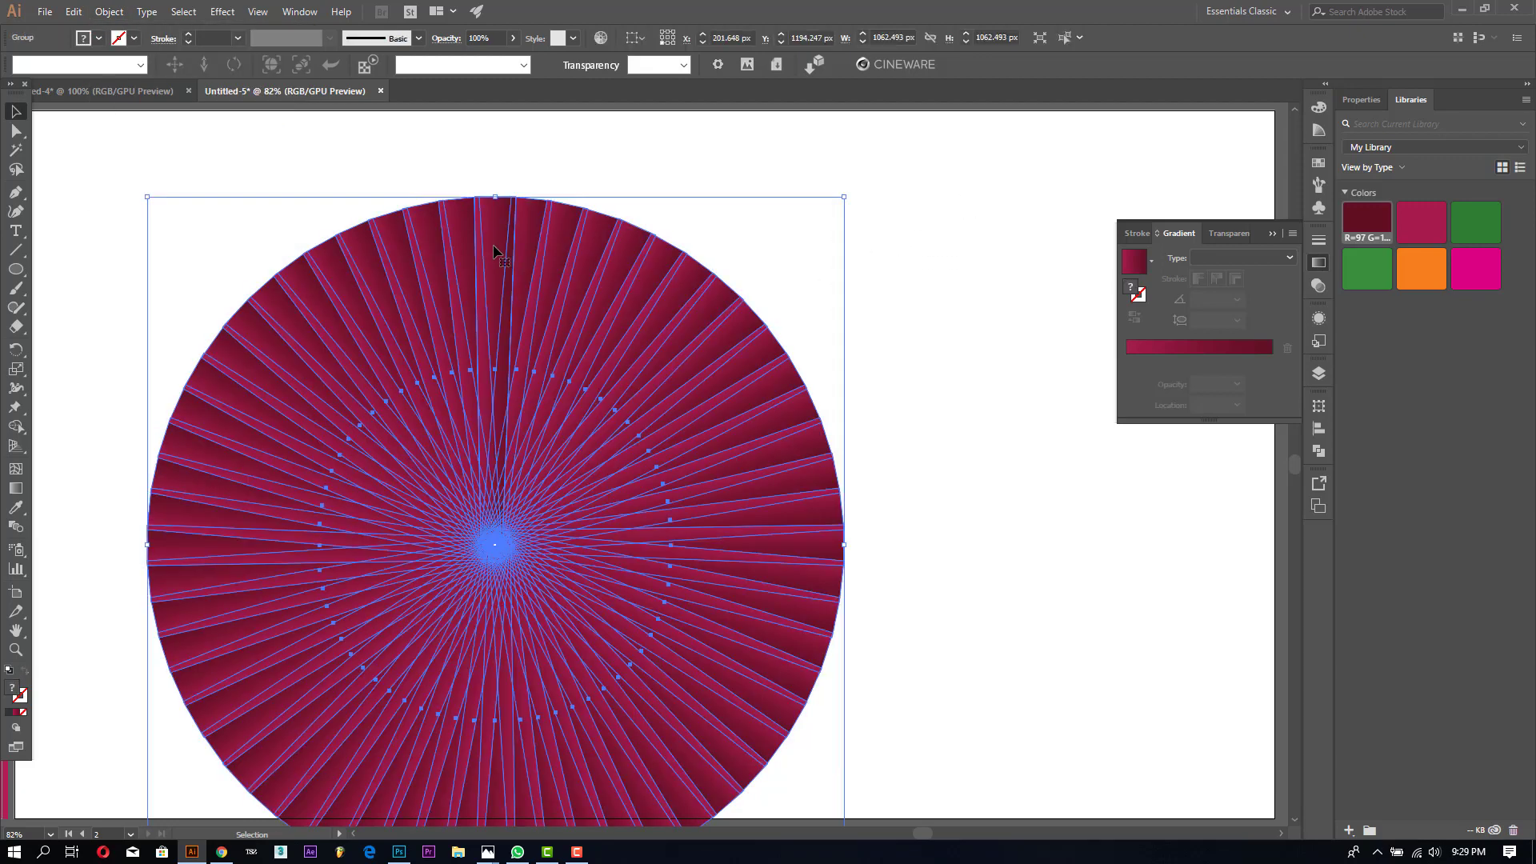
pyautogui.doubleClick(496, 253)
pyautogui.moveTo(496, 253); pyautogui.dragTo(758, 253)
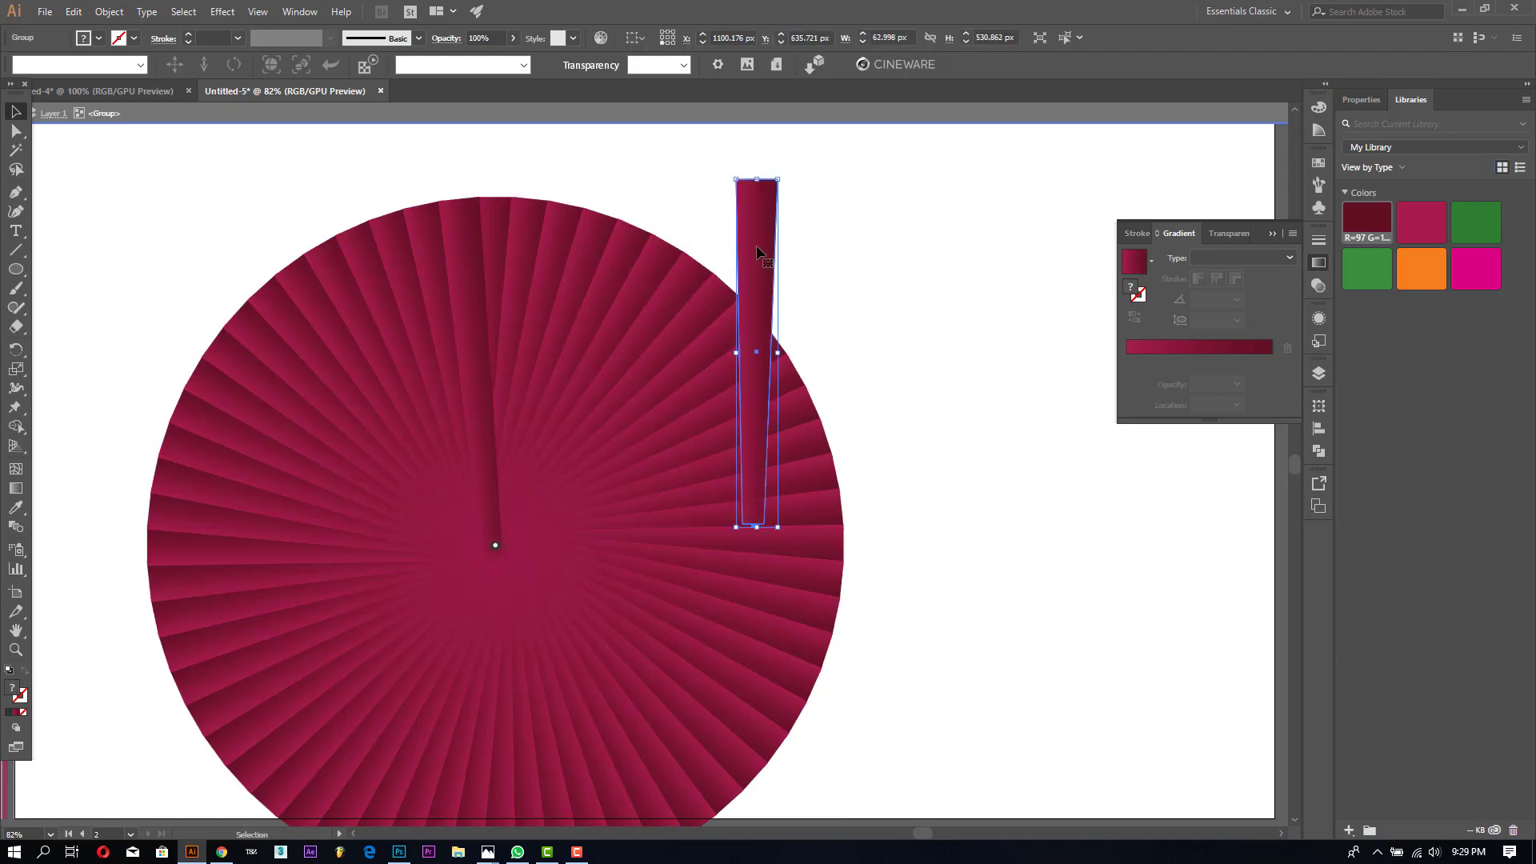
pyautogui.click(462, 274)
pyautogui.rightClick(462, 270)
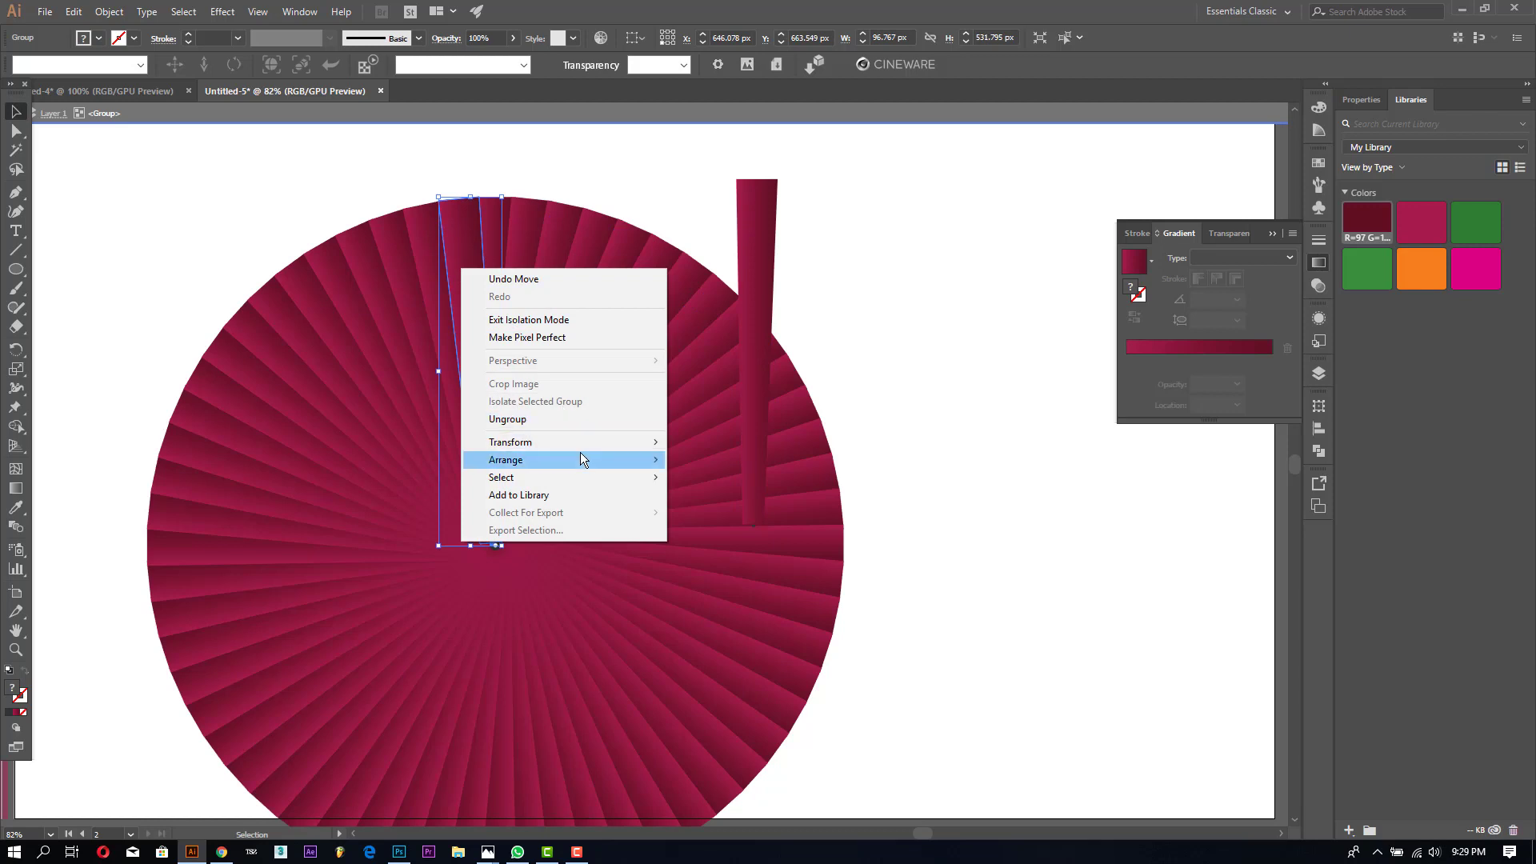
pyautogui.click(731, 515)
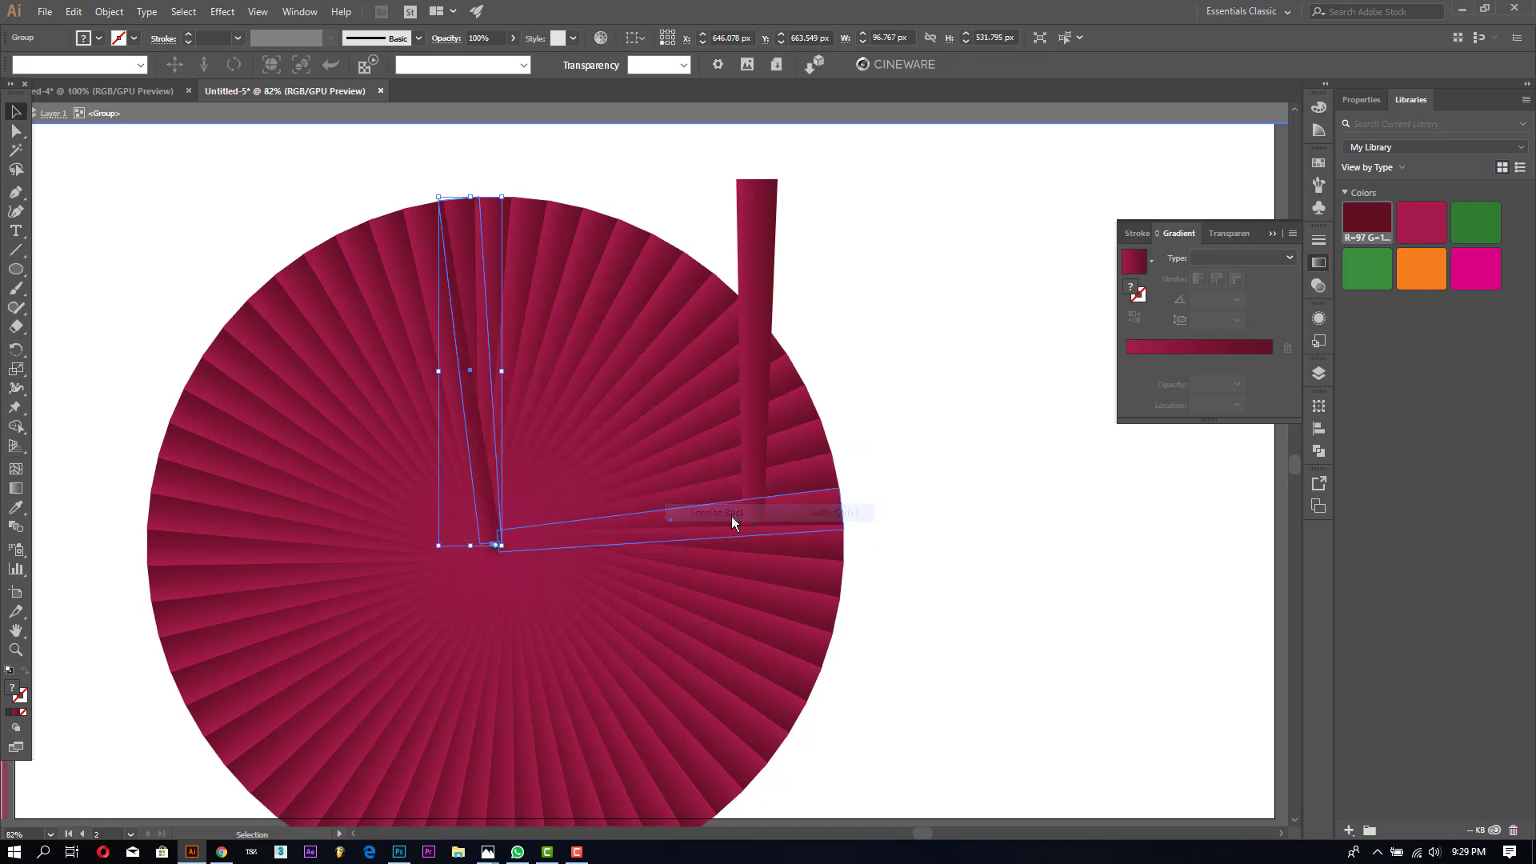
pyautogui.click(881, 281)
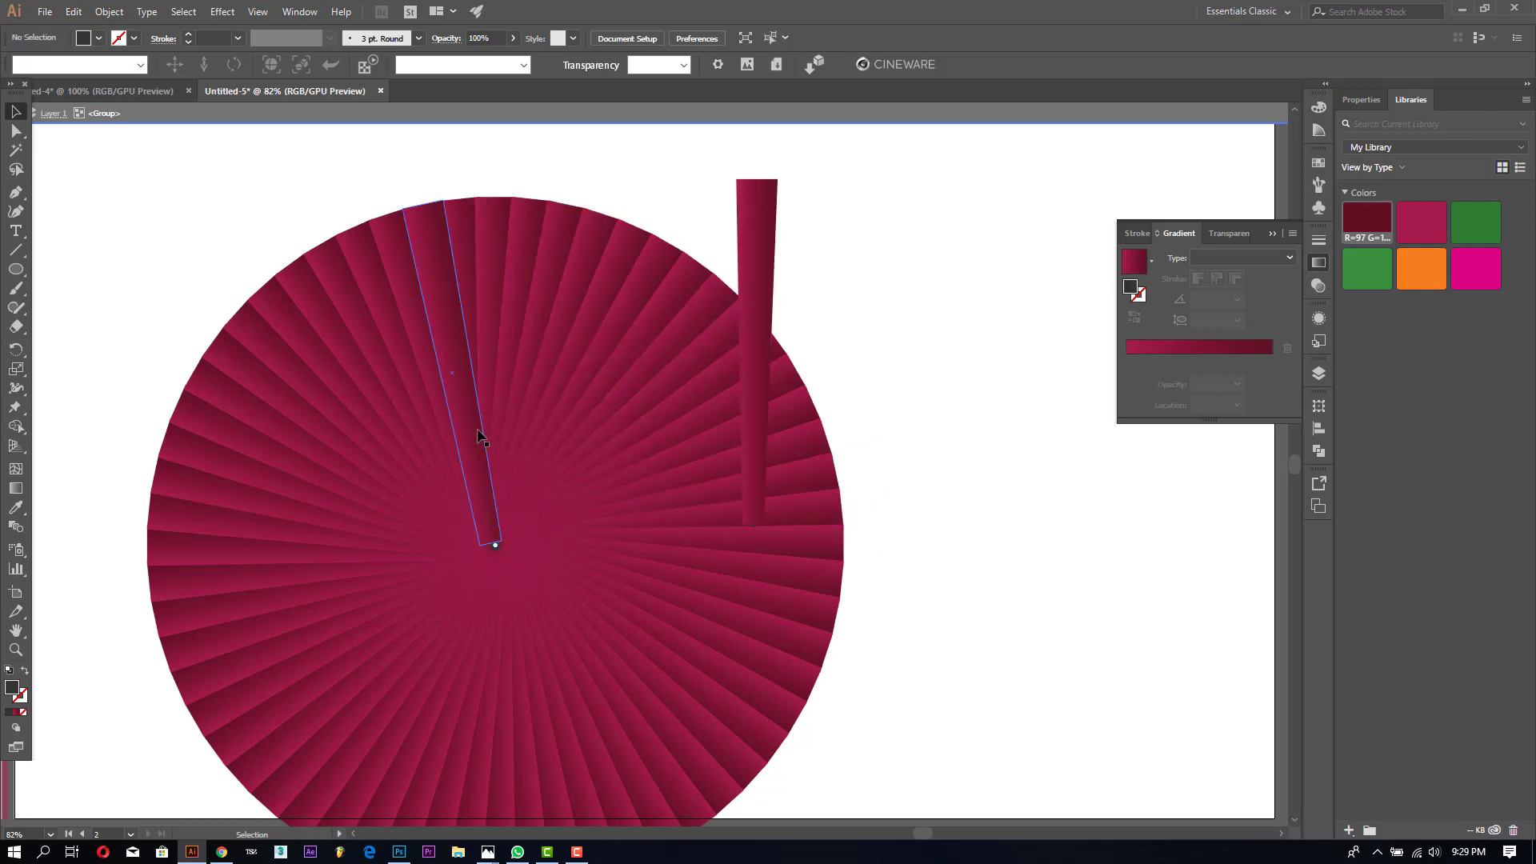
# Step: Nudge the dark wedge's bottom anchor with arrow keys so it tapers to a point
pyautogui.doubleClick(483, 463)
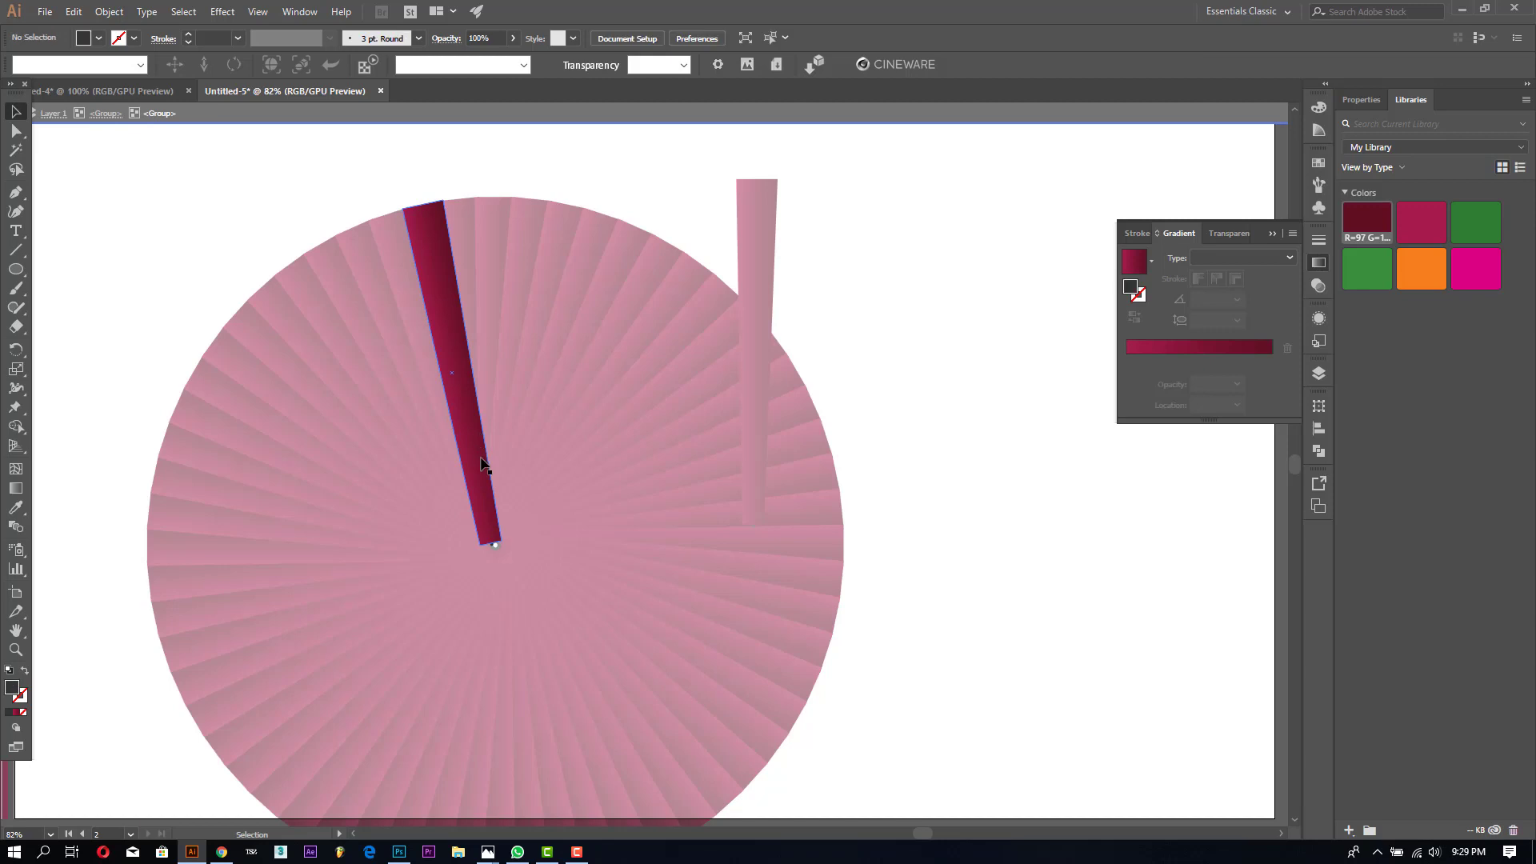
pyautogui.click(491, 537)
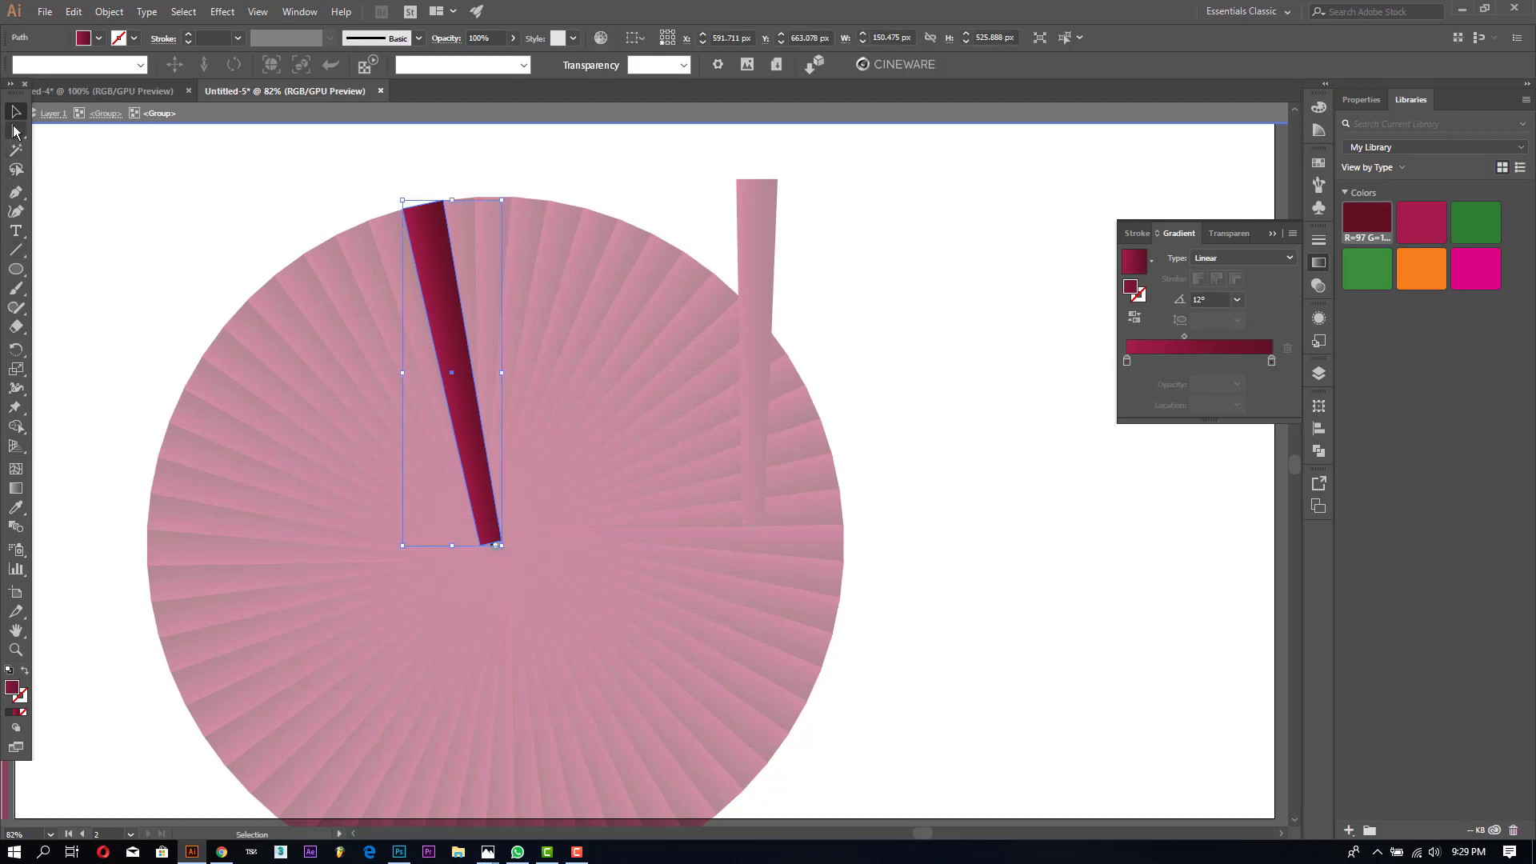
pyautogui.click(16, 130)
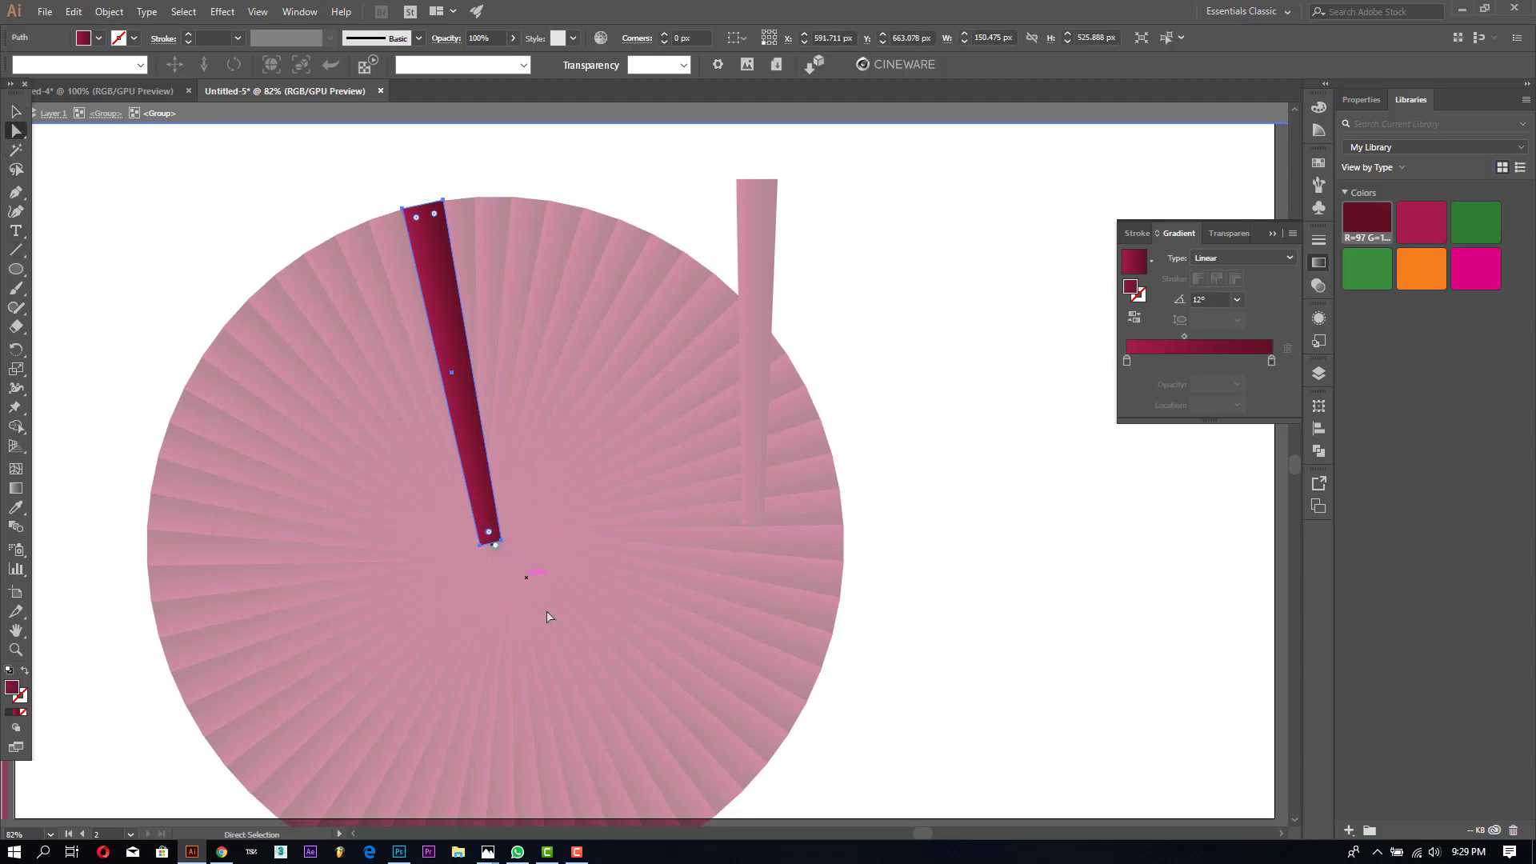
pyautogui.click(497, 544)
pyautogui.press('Left')
pyautogui.press('Left')
pyautogui.press('Left')
pyautogui.press('Left')
pyautogui.press('Left')
pyautogui.press('Left')
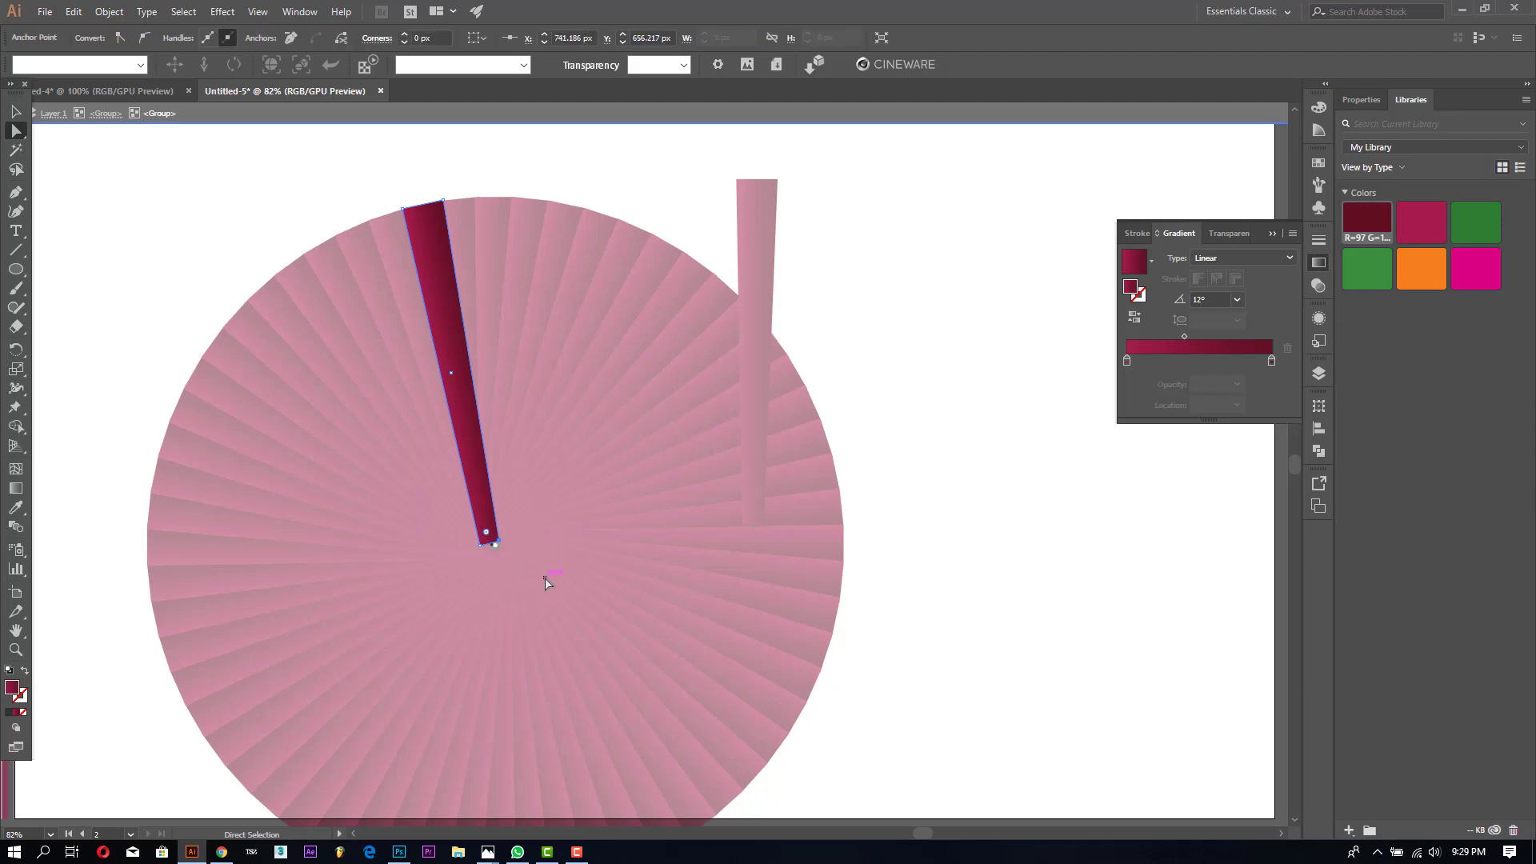
pyautogui.press('Left')
pyautogui.press('Left')
pyautogui.press('Left')
pyautogui.press('Left')
pyautogui.press('Left')
pyautogui.press('Left')
pyautogui.press('Left')
pyautogui.press('Left')
pyautogui.press('Left')
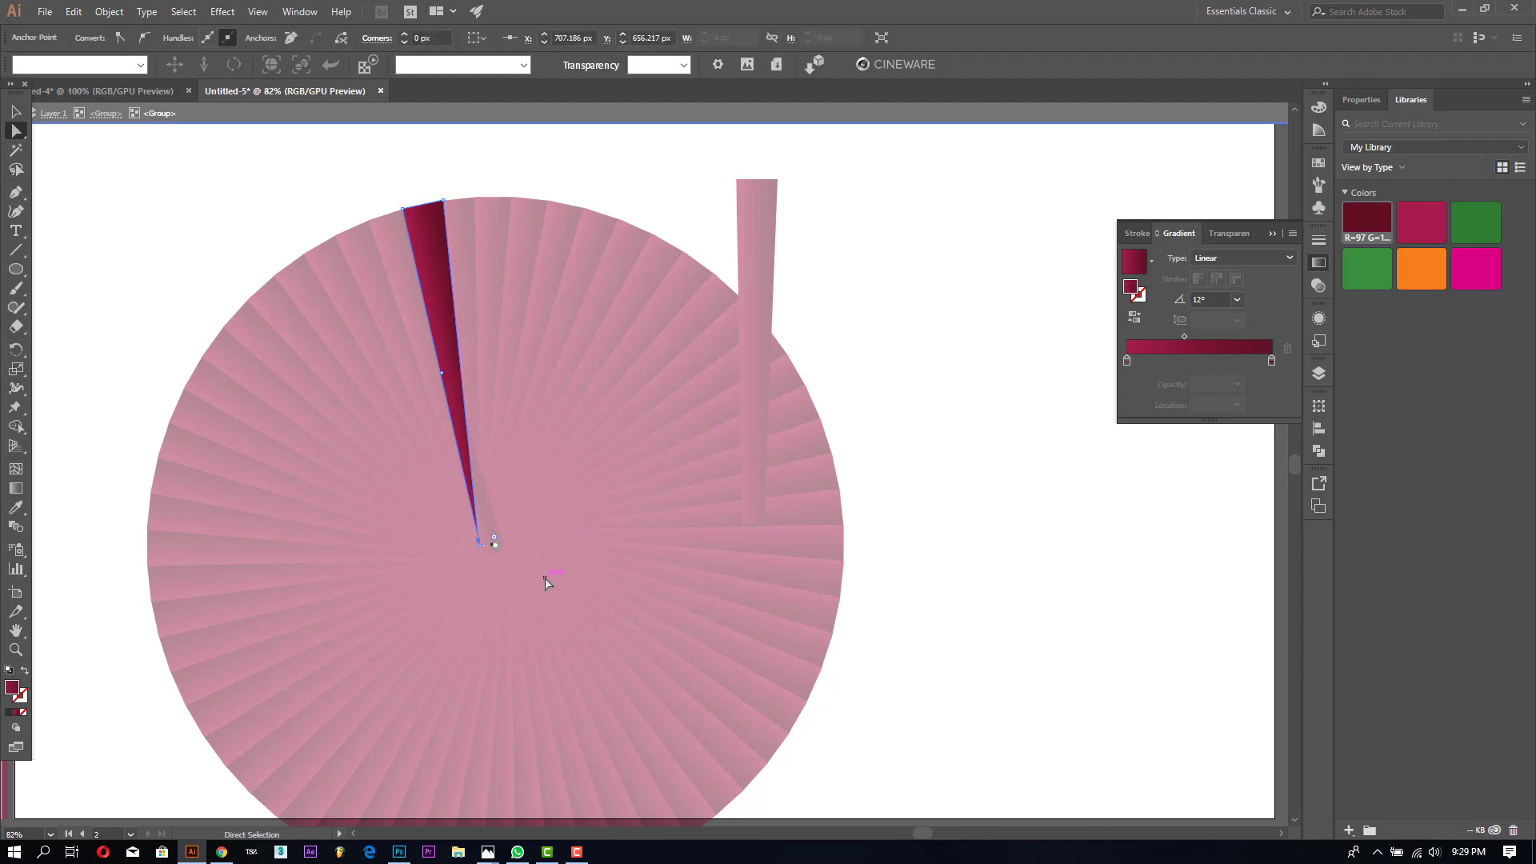
pyautogui.press('Right')
pyautogui.press('Right')
pyautogui.press('Right')
pyautogui.press('Right')
pyautogui.press('Right')
pyautogui.press('Right')
pyautogui.press('Right')
pyautogui.press('Right')
pyautogui.press('Right')
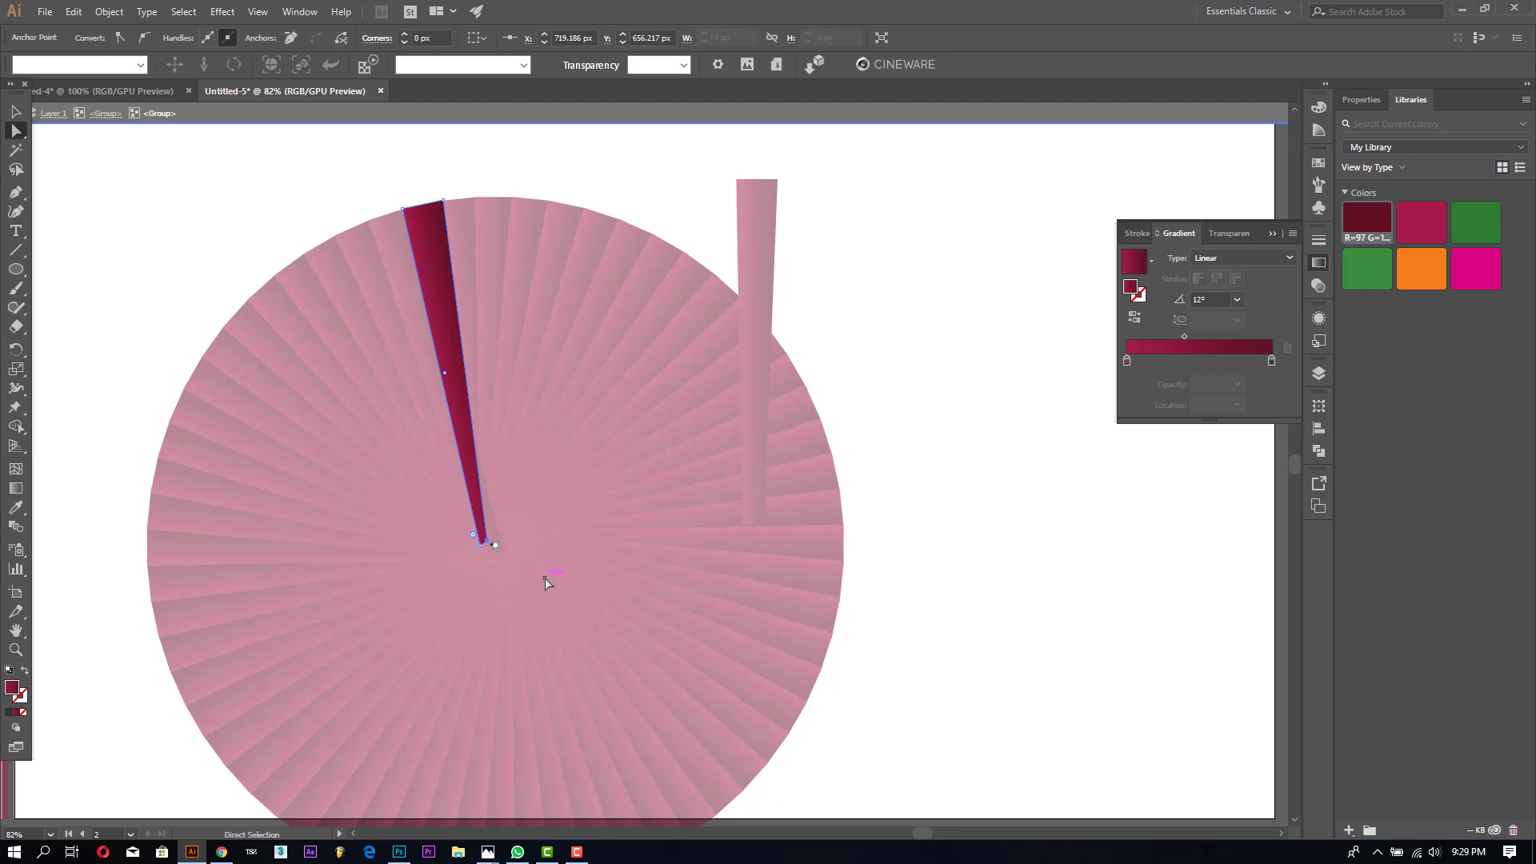
pyautogui.press('Right')
pyautogui.press('Right')
pyautogui.press('Right')
# Step: Delete the stray vertical ray from inside the fan group
pyautogui.press('v')
pyautogui.doubleClick(159, 198)
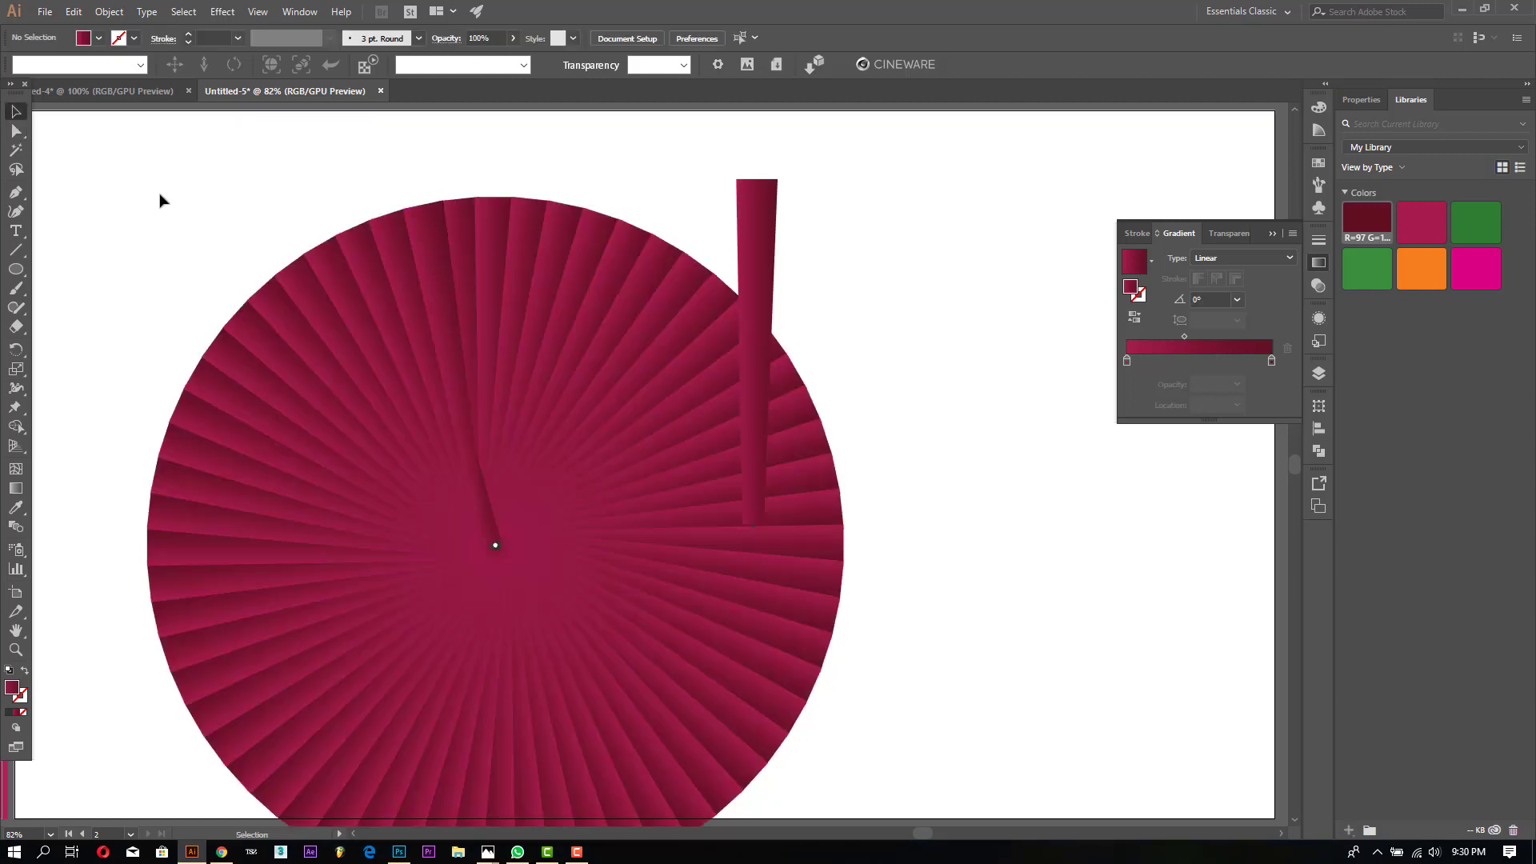
pyautogui.click(766, 214)
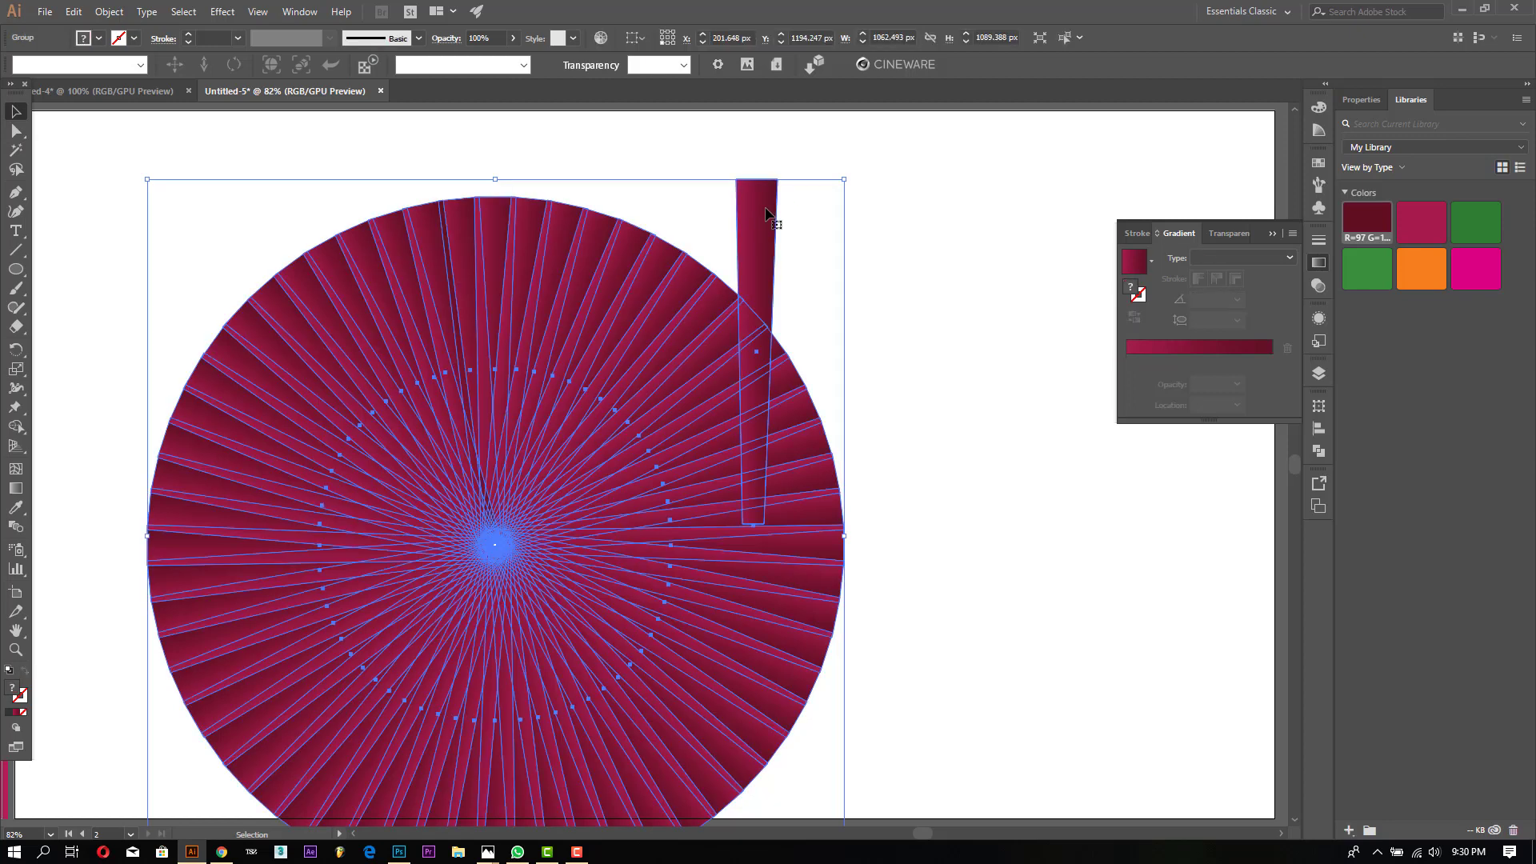
pyautogui.doubleClick(765, 215)
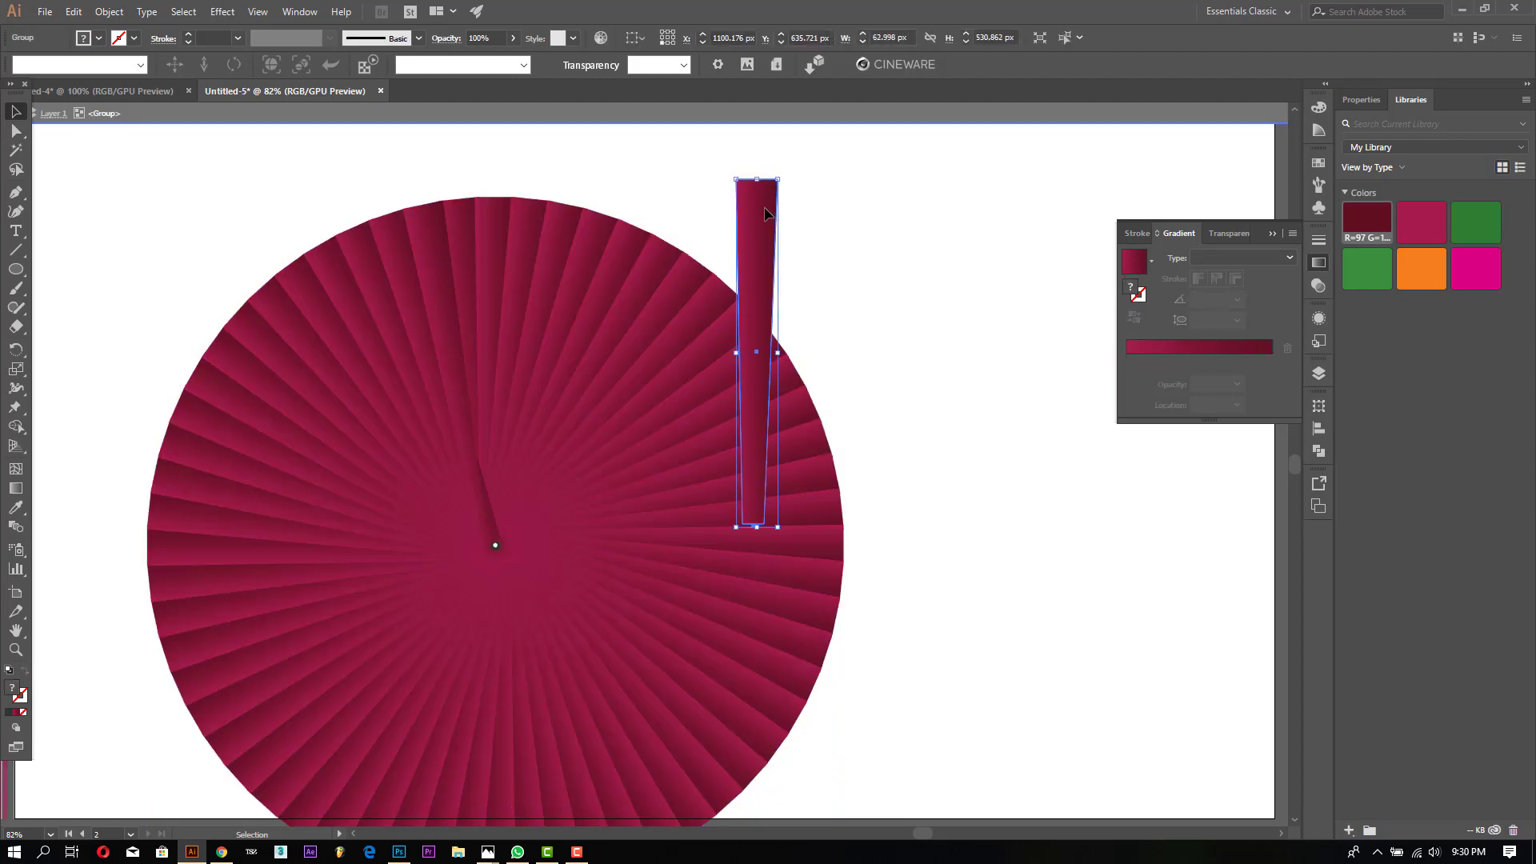
pyautogui.press('Delete')
# Step: Exit group editing, zoom out to both artboards, and select the badge on the left
pyautogui.click(352, 730)
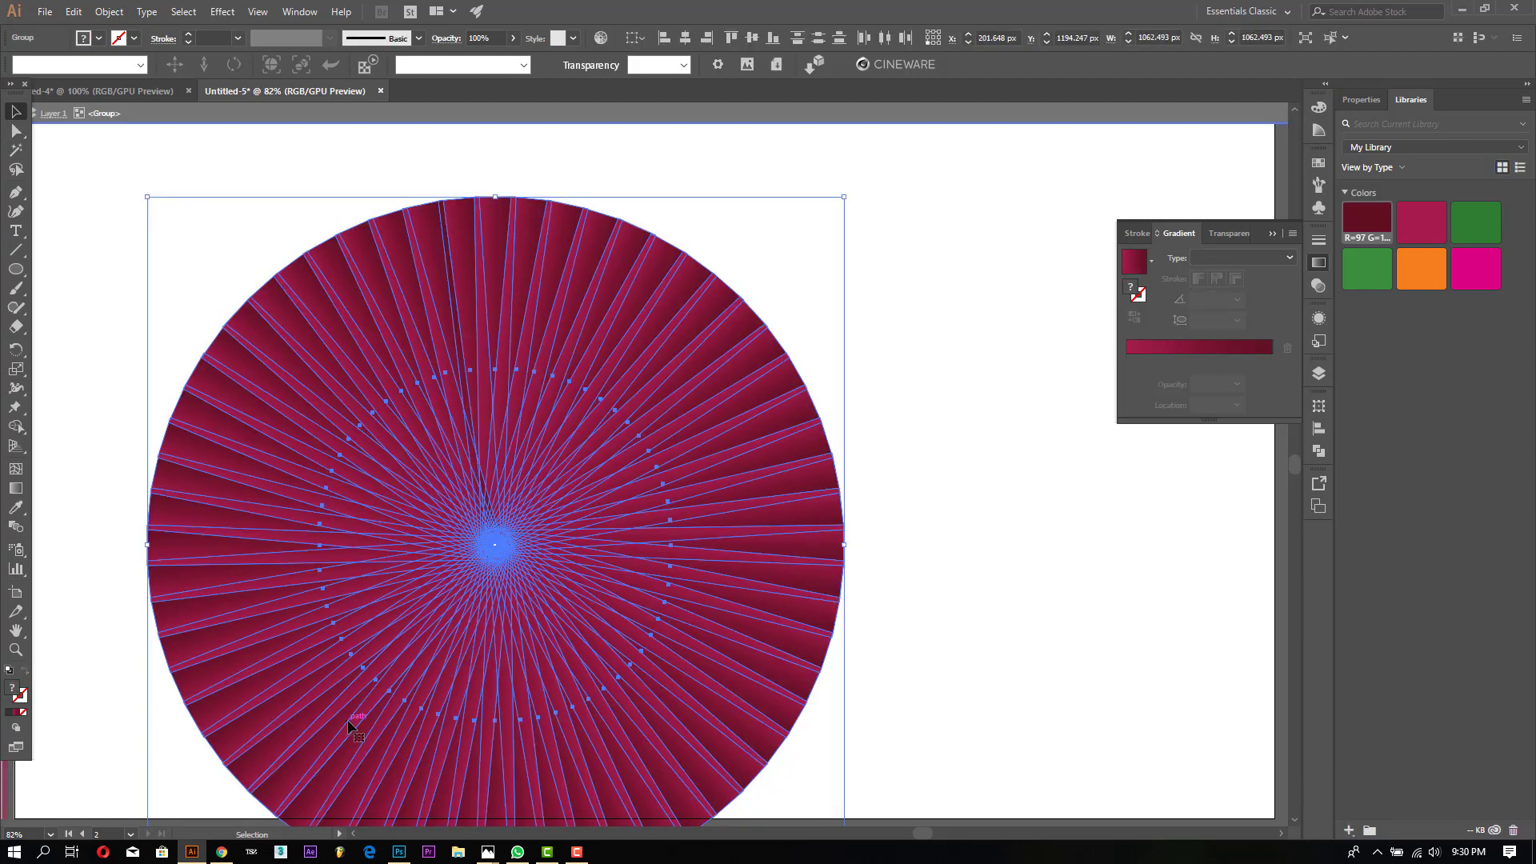
pyautogui.click(186, 267)
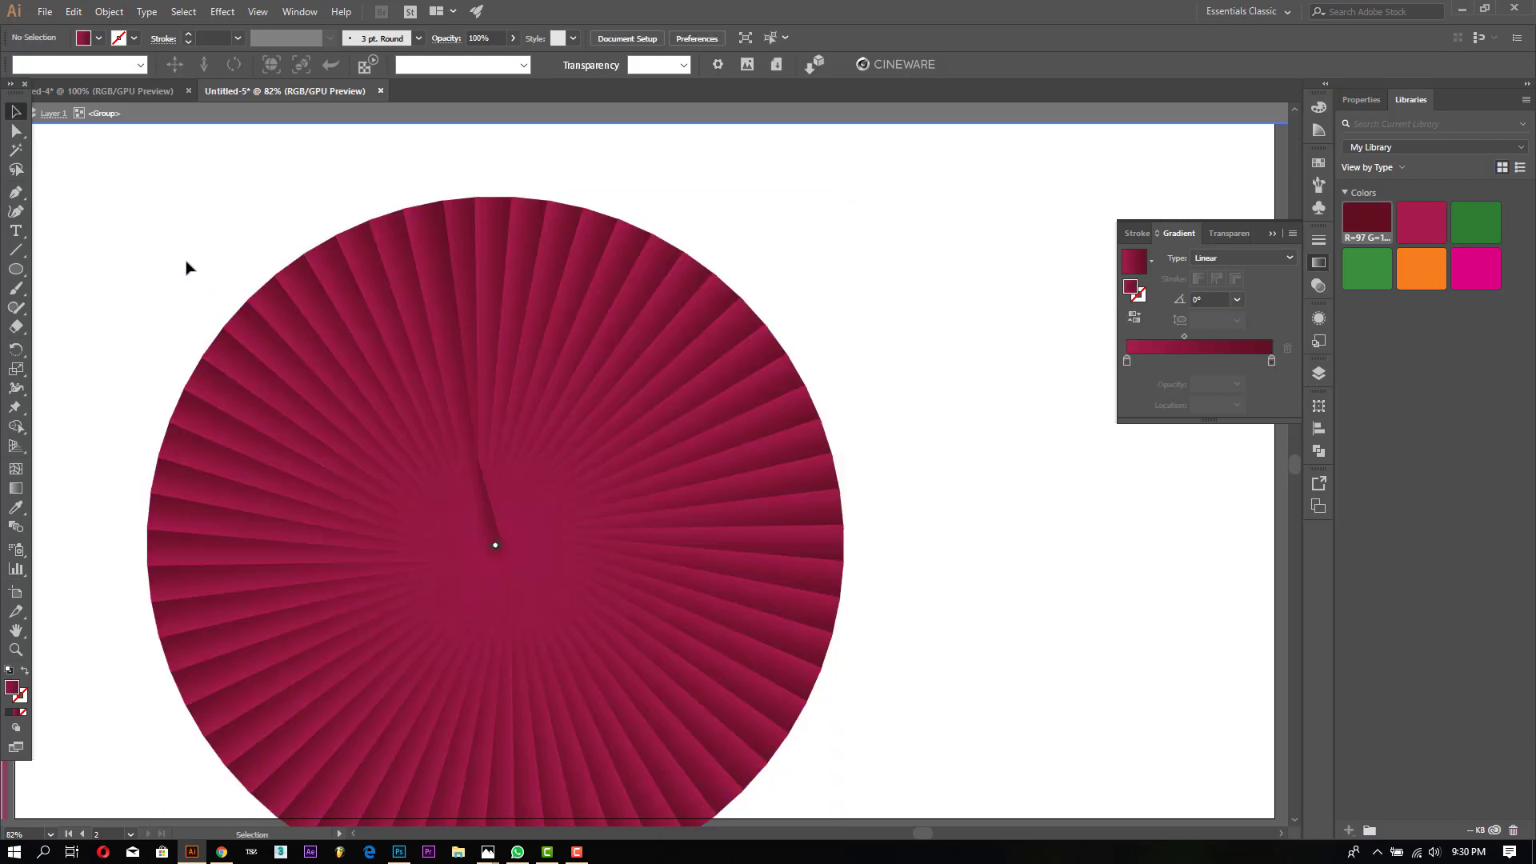
pyautogui.press('a')
pyautogui.hotkey('ctrl', '-')
pyautogui.hotkey('ctrl', '-')
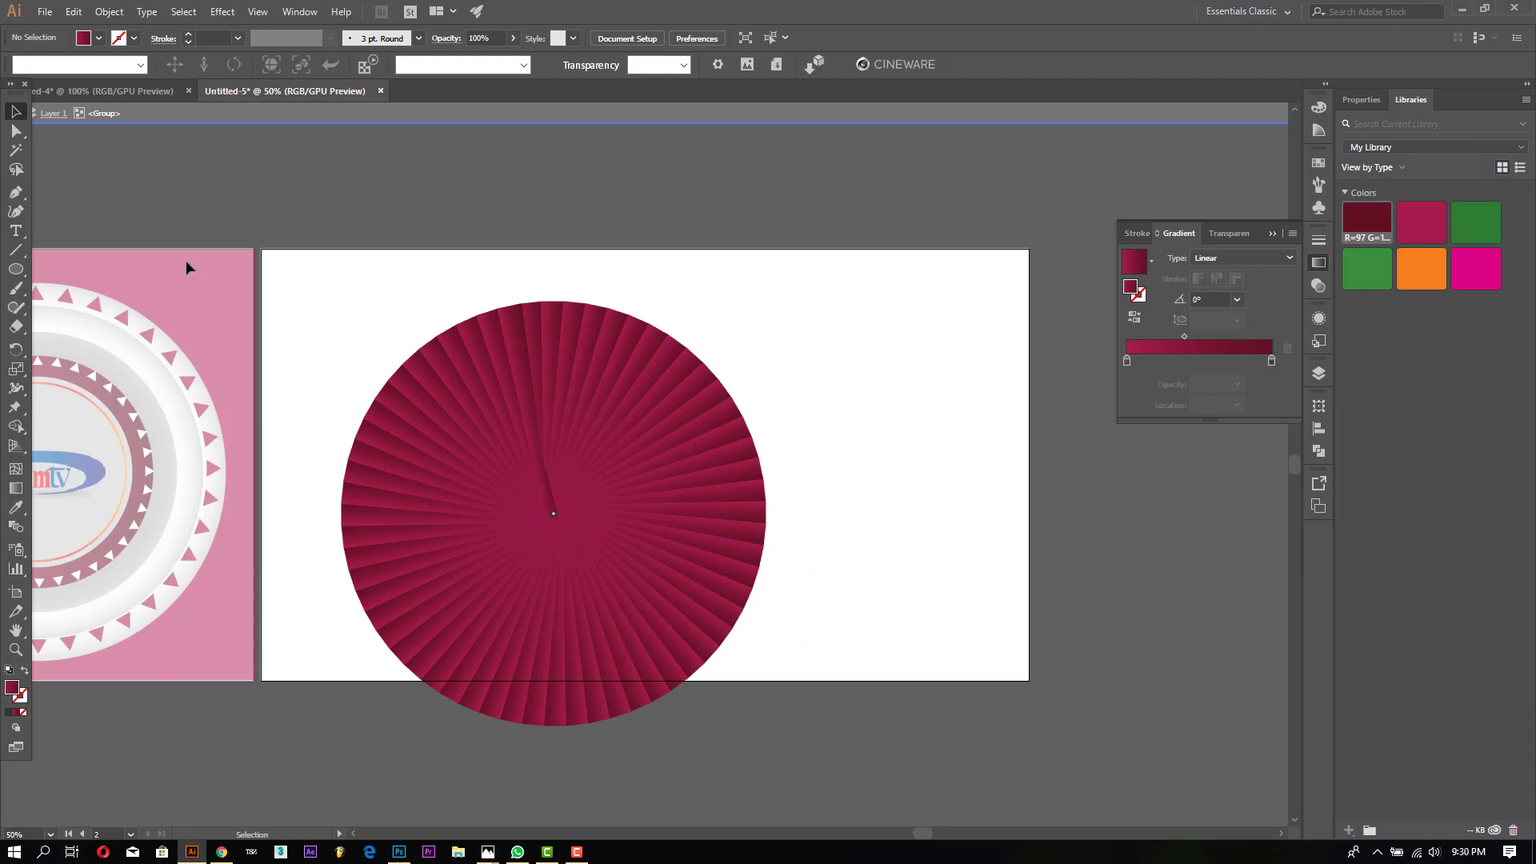
pyautogui.press('Escape')
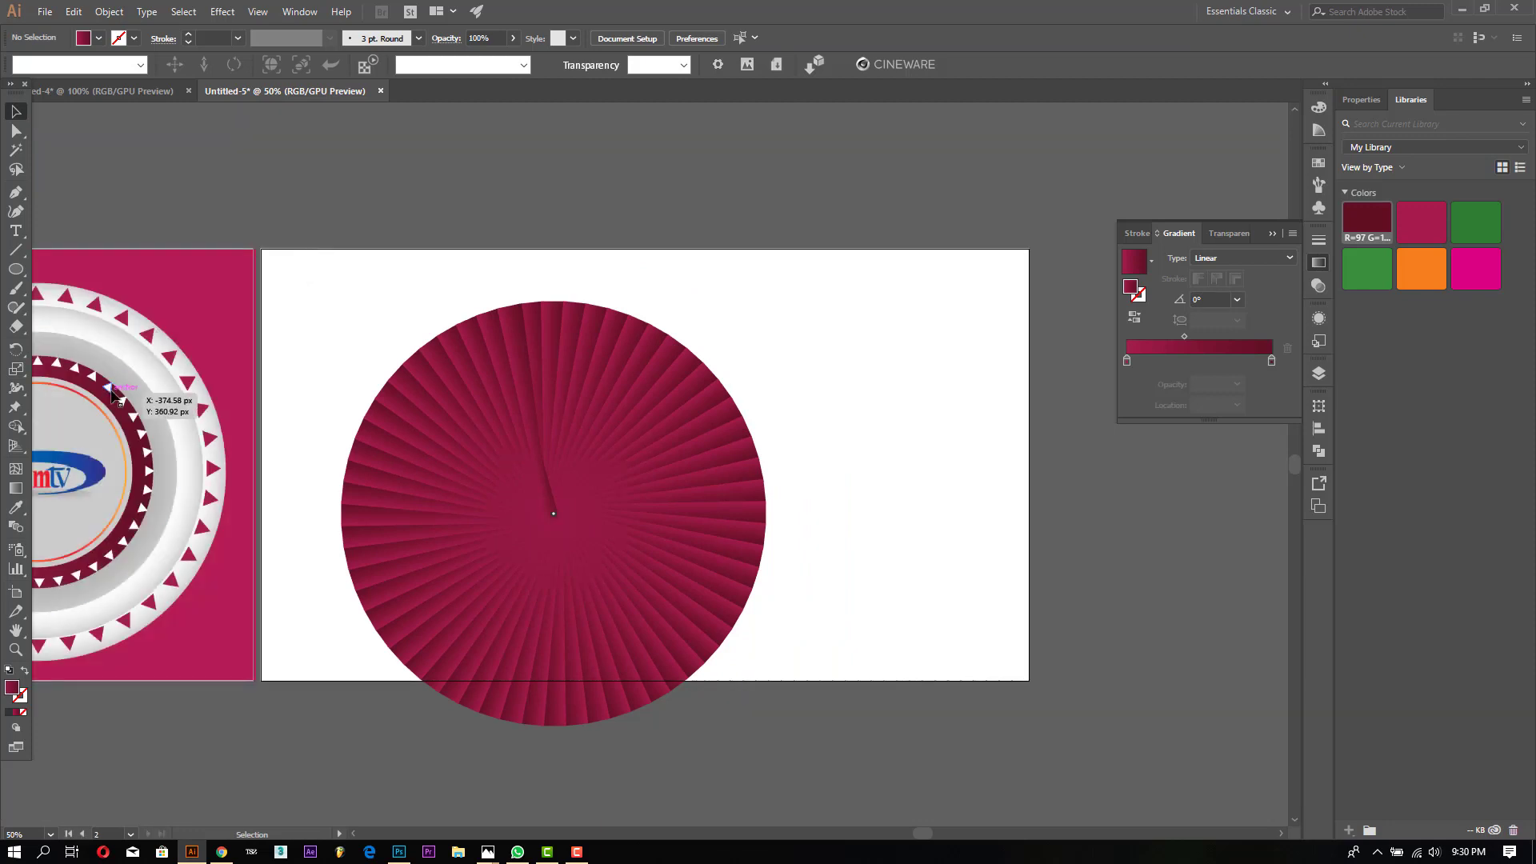
pyautogui.click(113, 392)
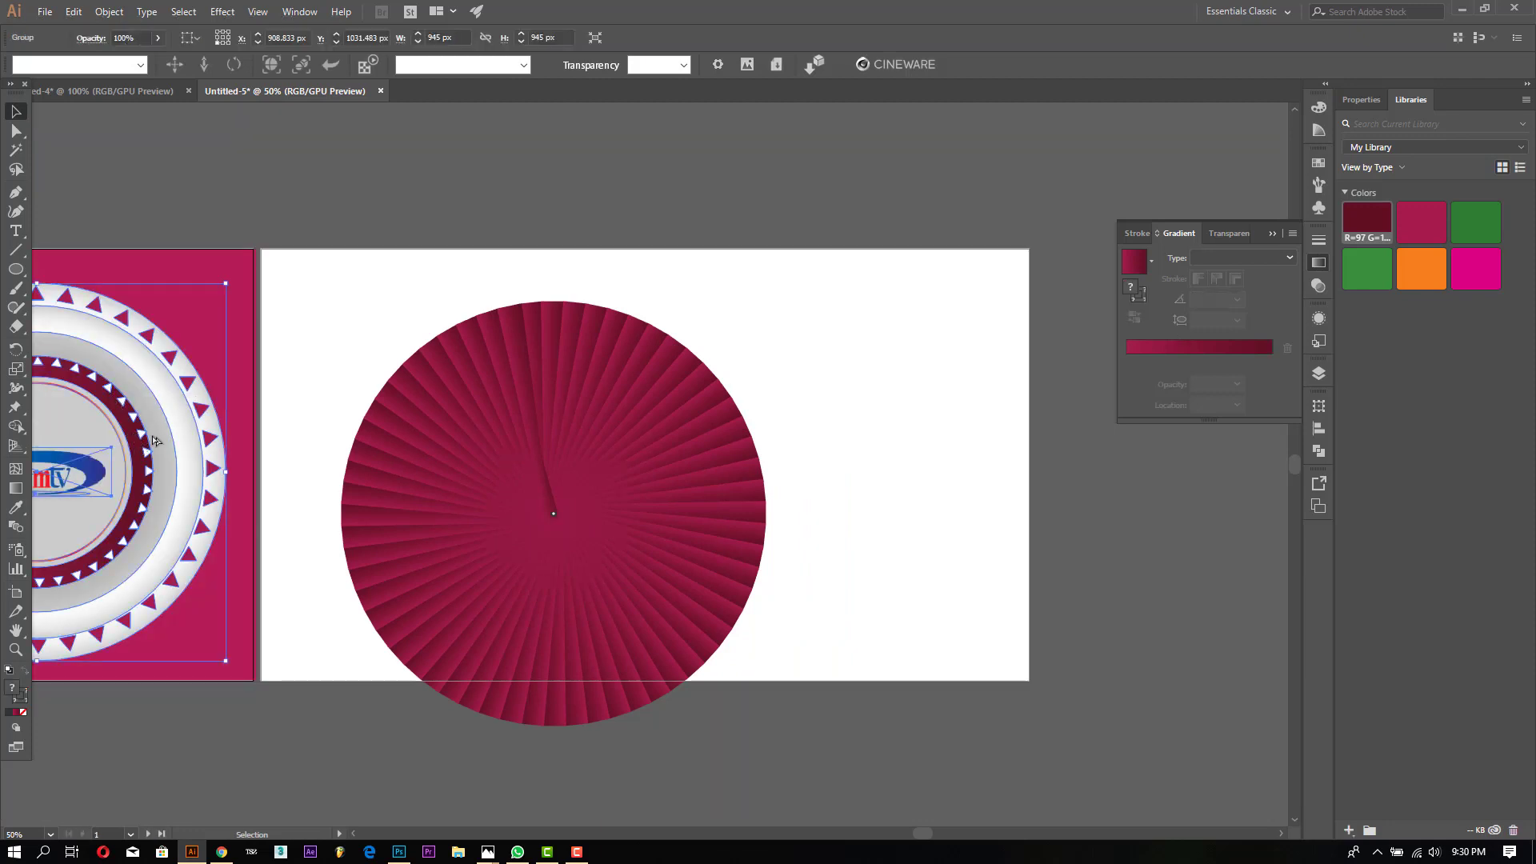
# Step: Copy the badge to the right artboard and place the sunburst behind it
pyautogui.moveTo(135, 438); pyautogui.dragTo(908, 436)
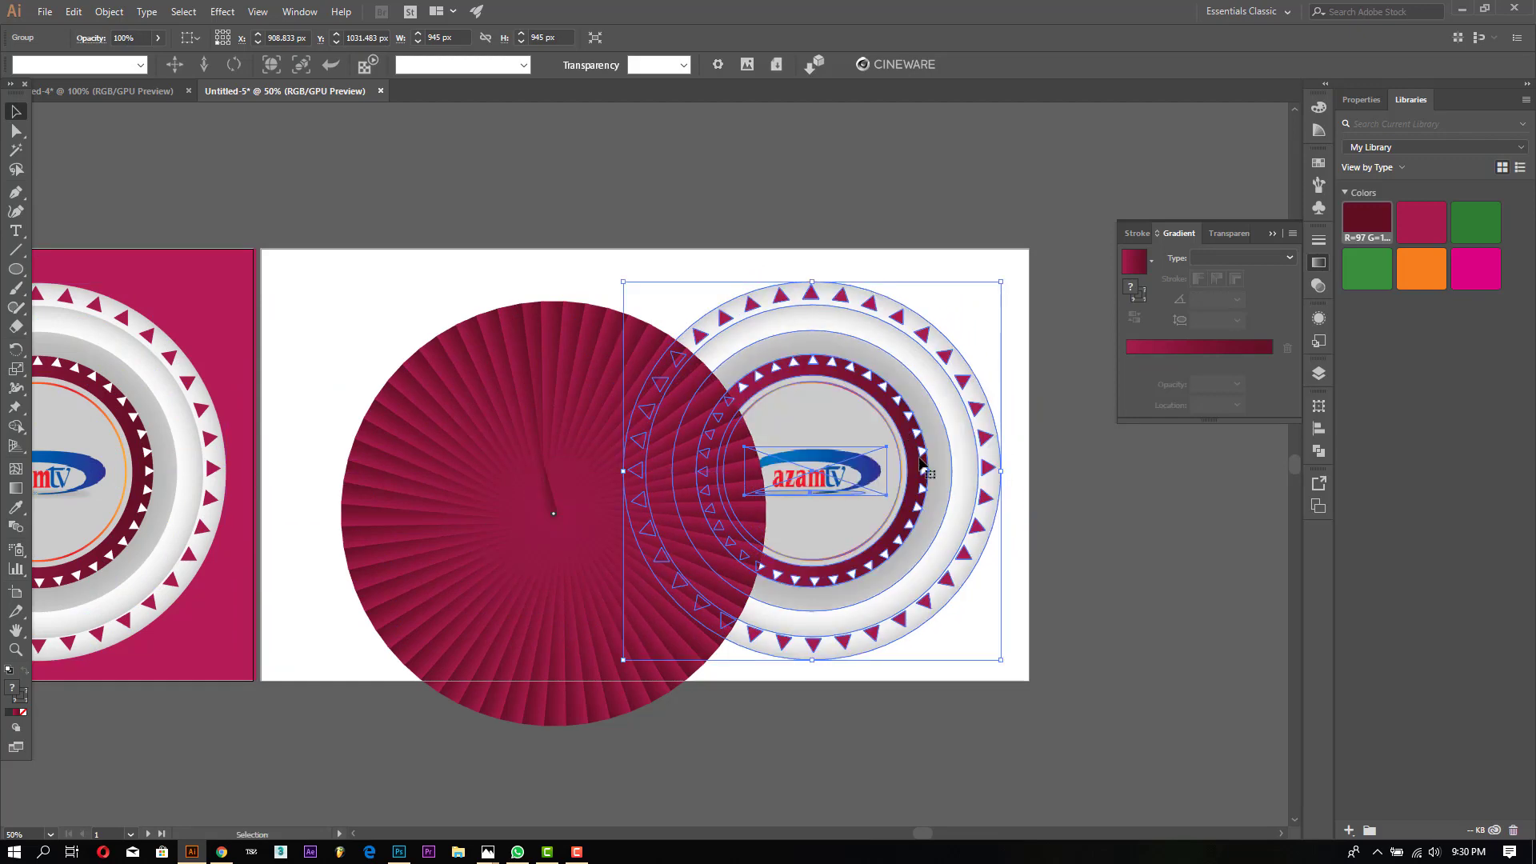
pyautogui.click(542, 509)
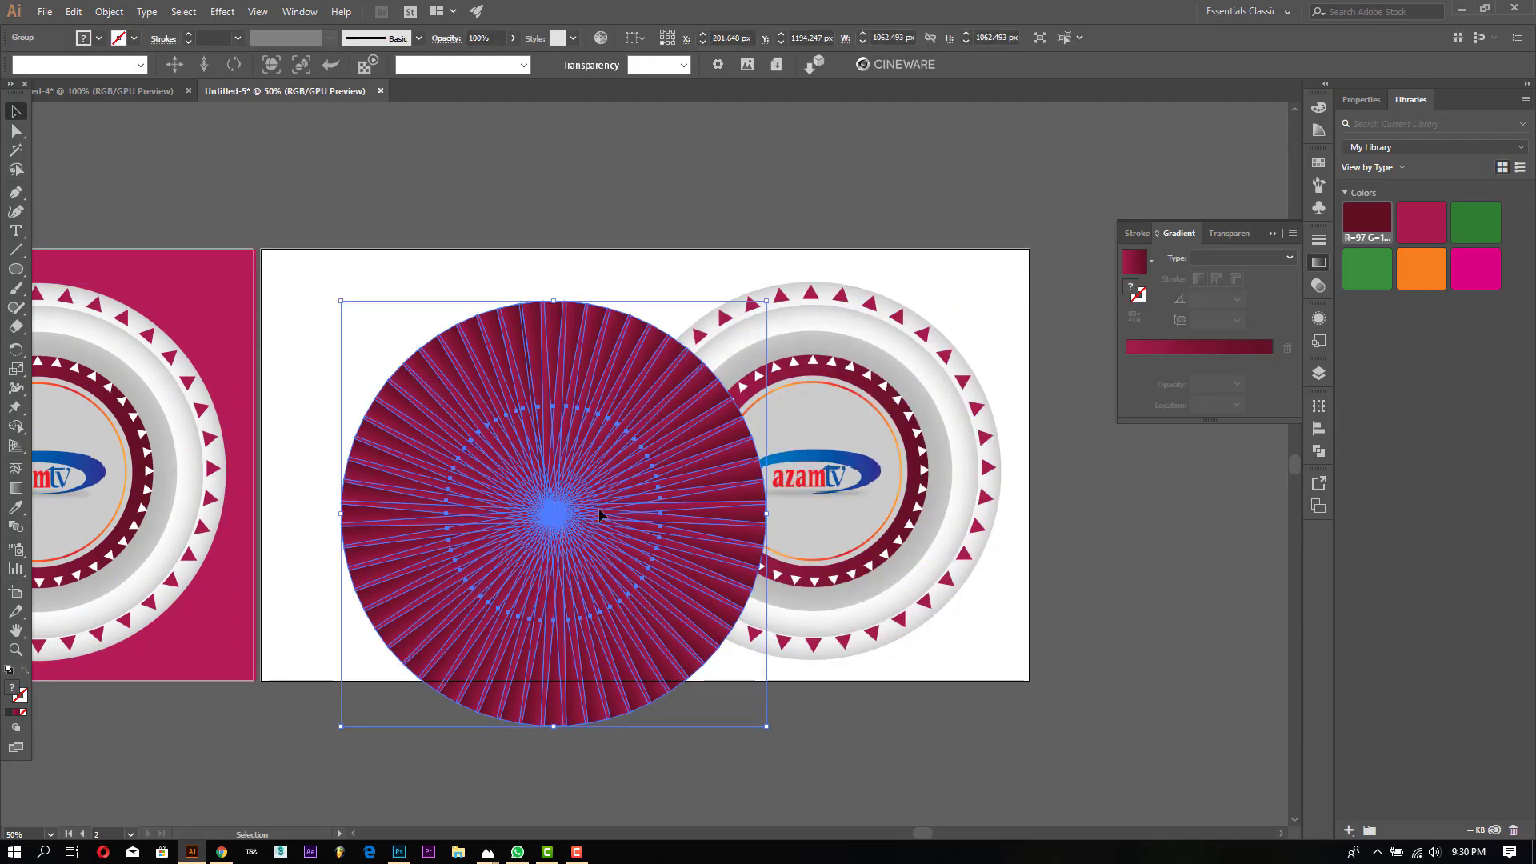
pyautogui.moveTo(557, 516); pyautogui.dragTo(816, 478)
pyautogui.rightClick(816, 481)
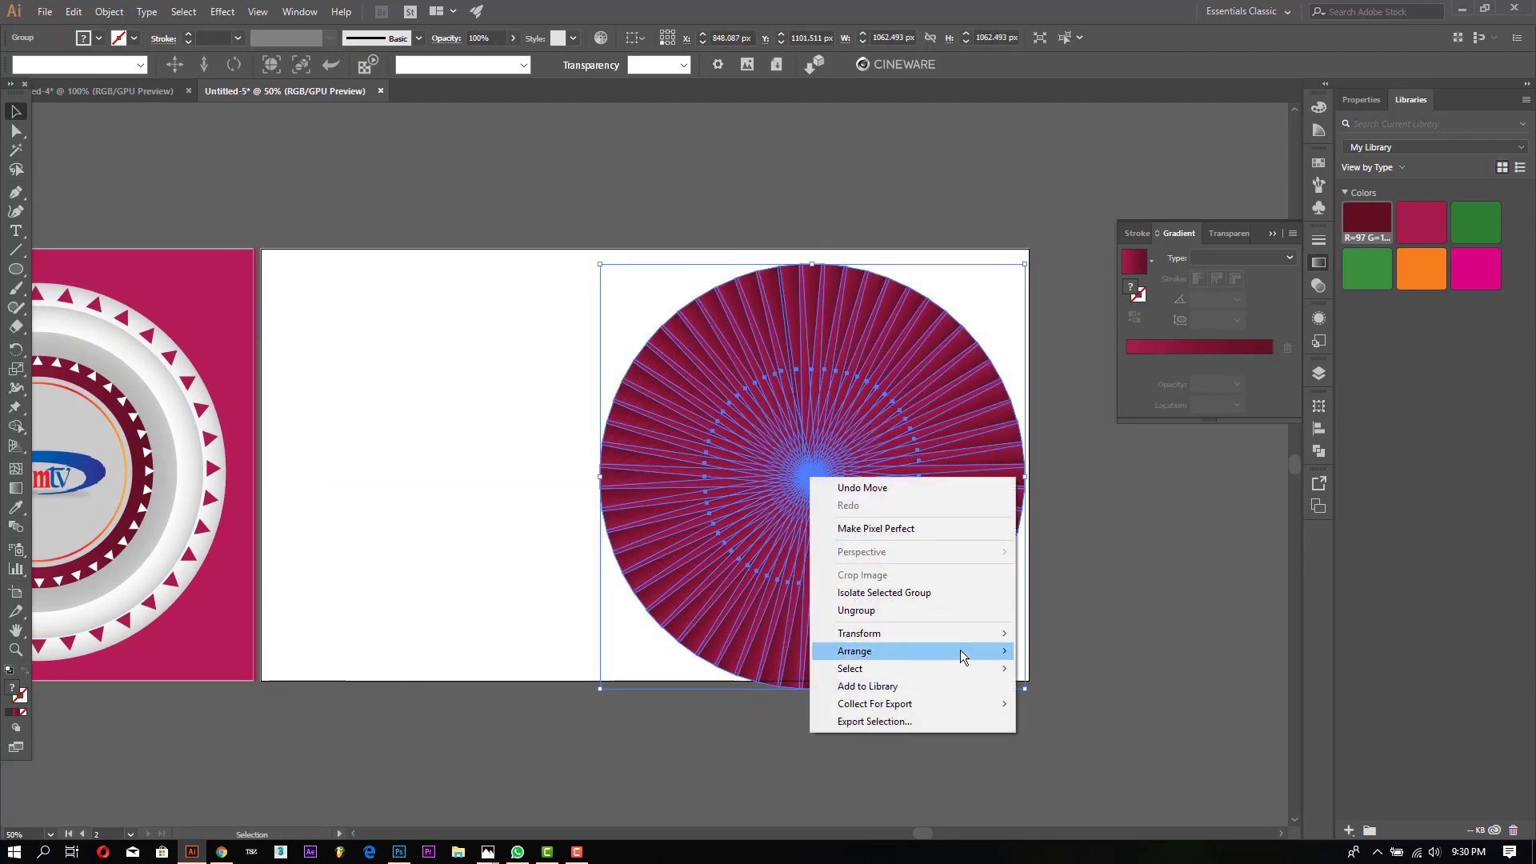
pyautogui.click(1089, 702)
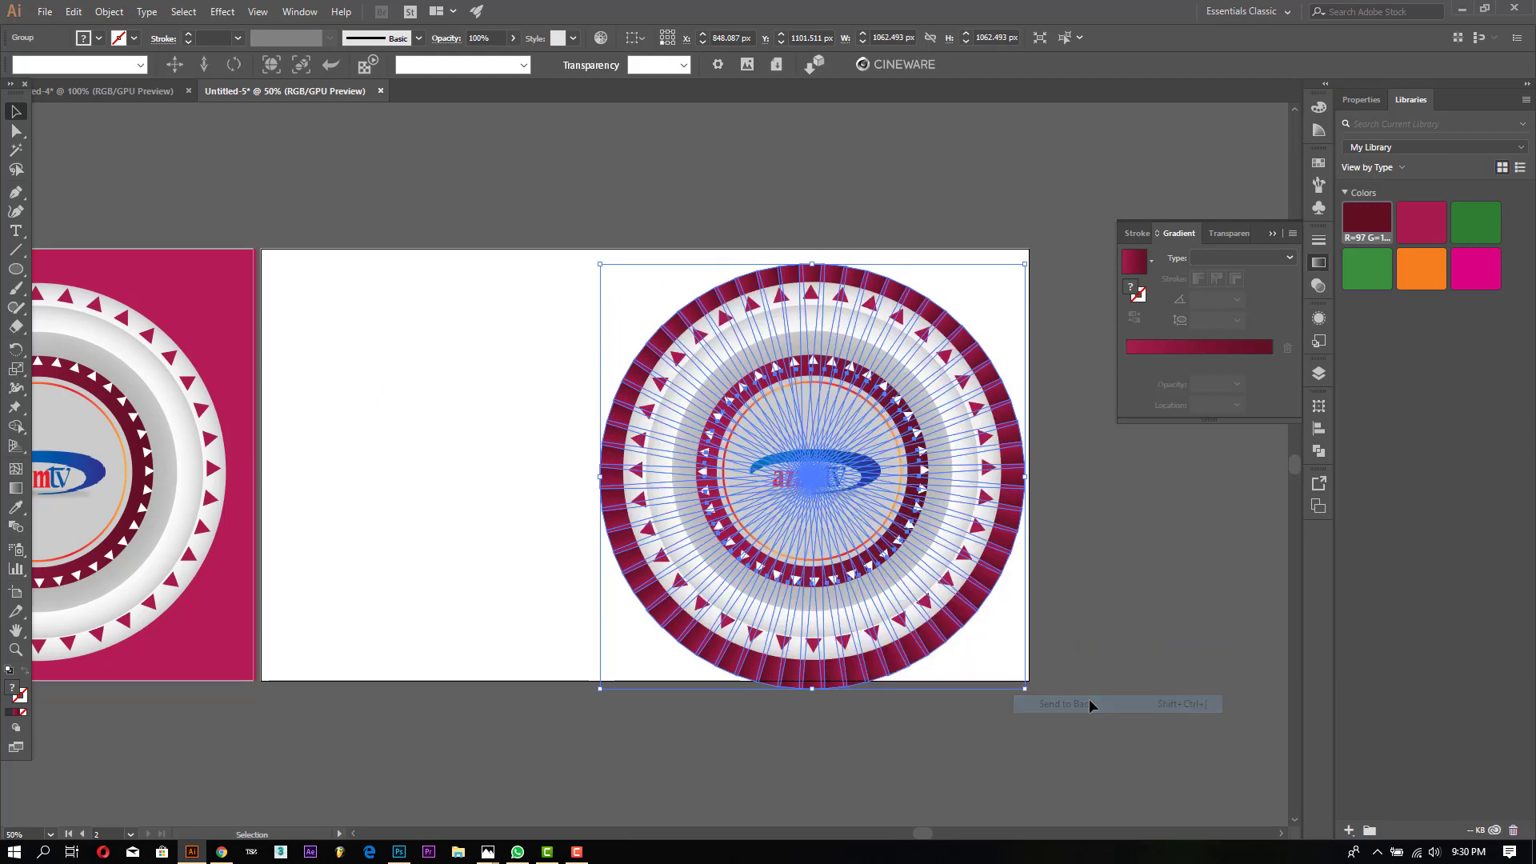
pyautogui.click(1131, 739)
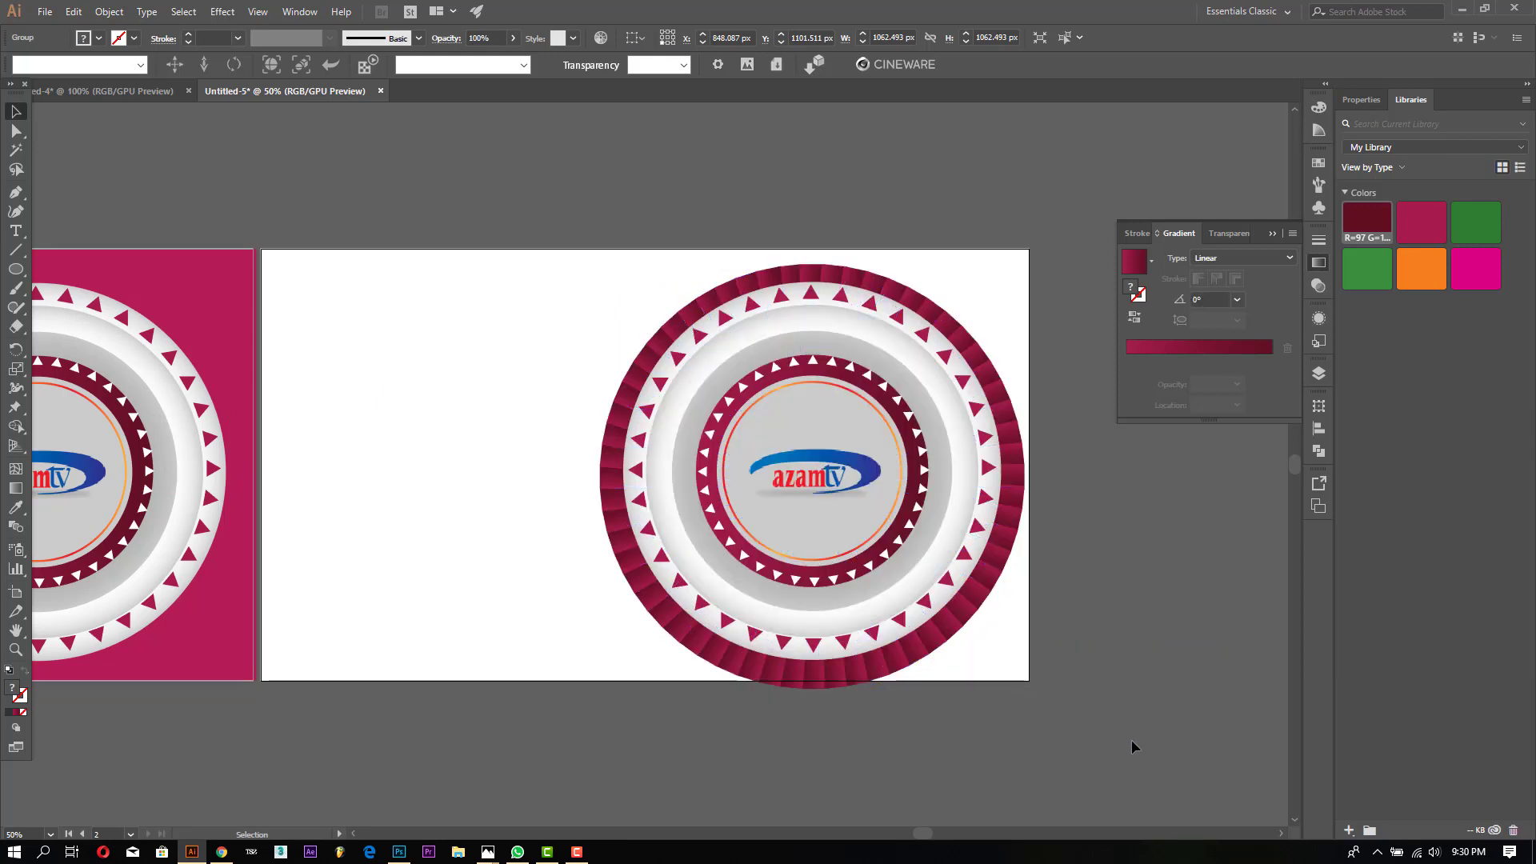
# Step: Enlarge the sunburst past the artboard edges and copy the 1079 px square onto it
pyautogui.click(942, 651)
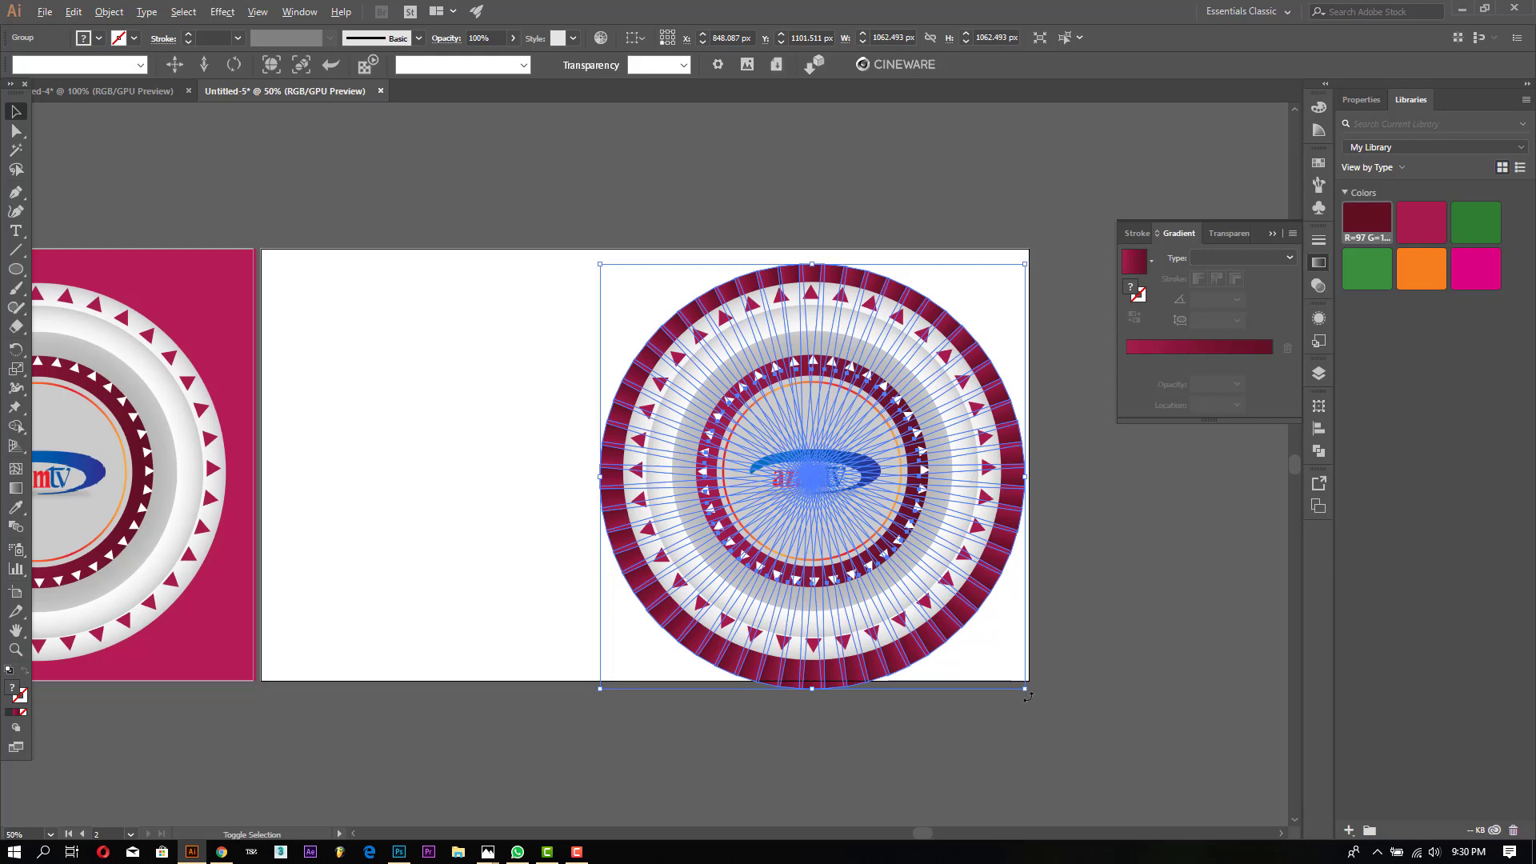
pyautogui.moveTo(1025, 690); pyautogui.dragTo(1085, 748)
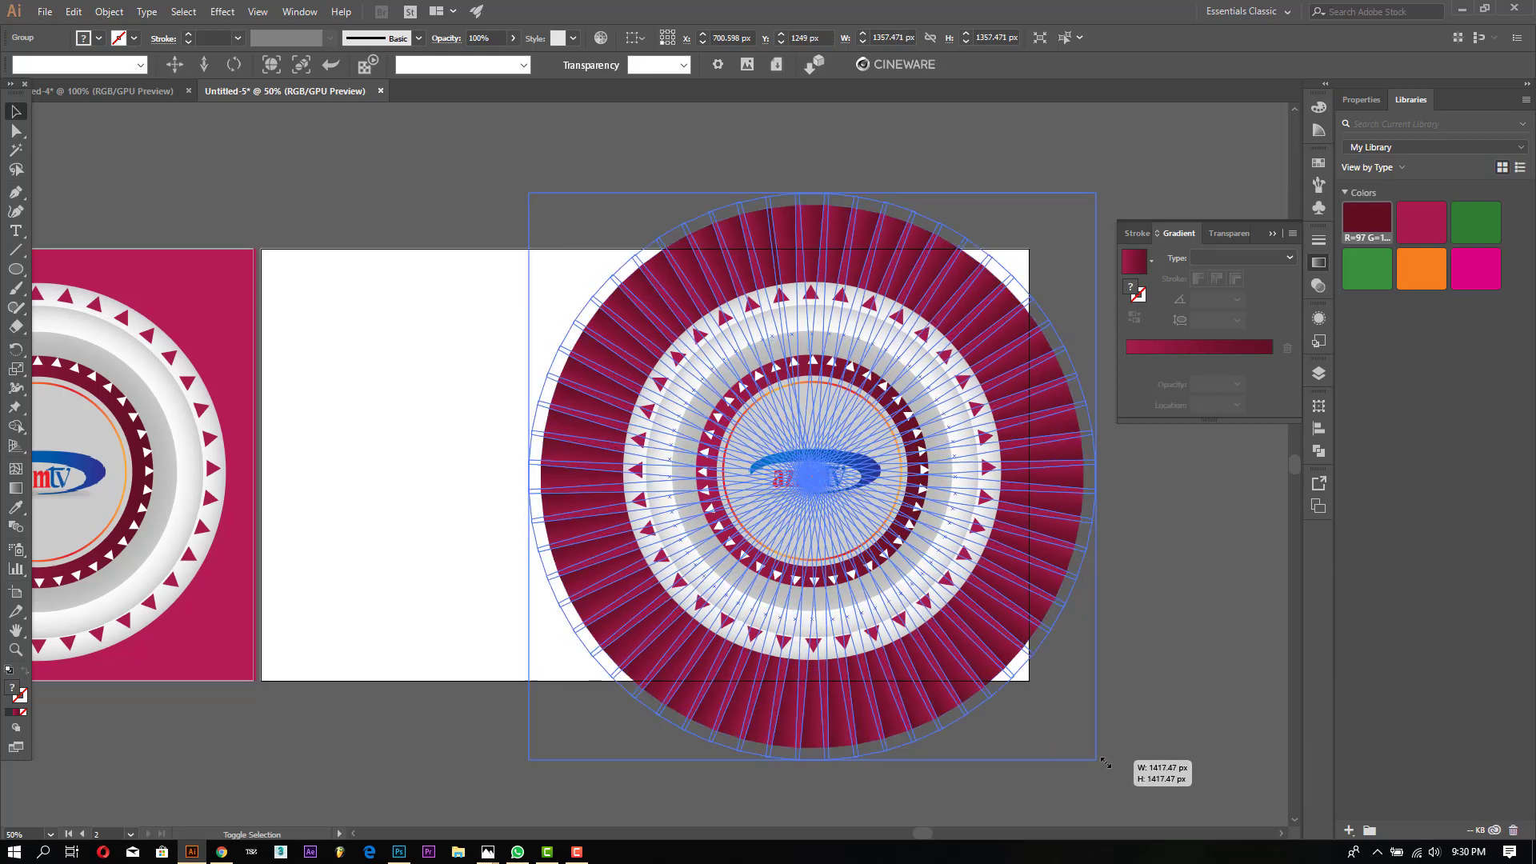
pyautogui.moveTo(1087, 750); pyautogui.dragTo(1120, 771)
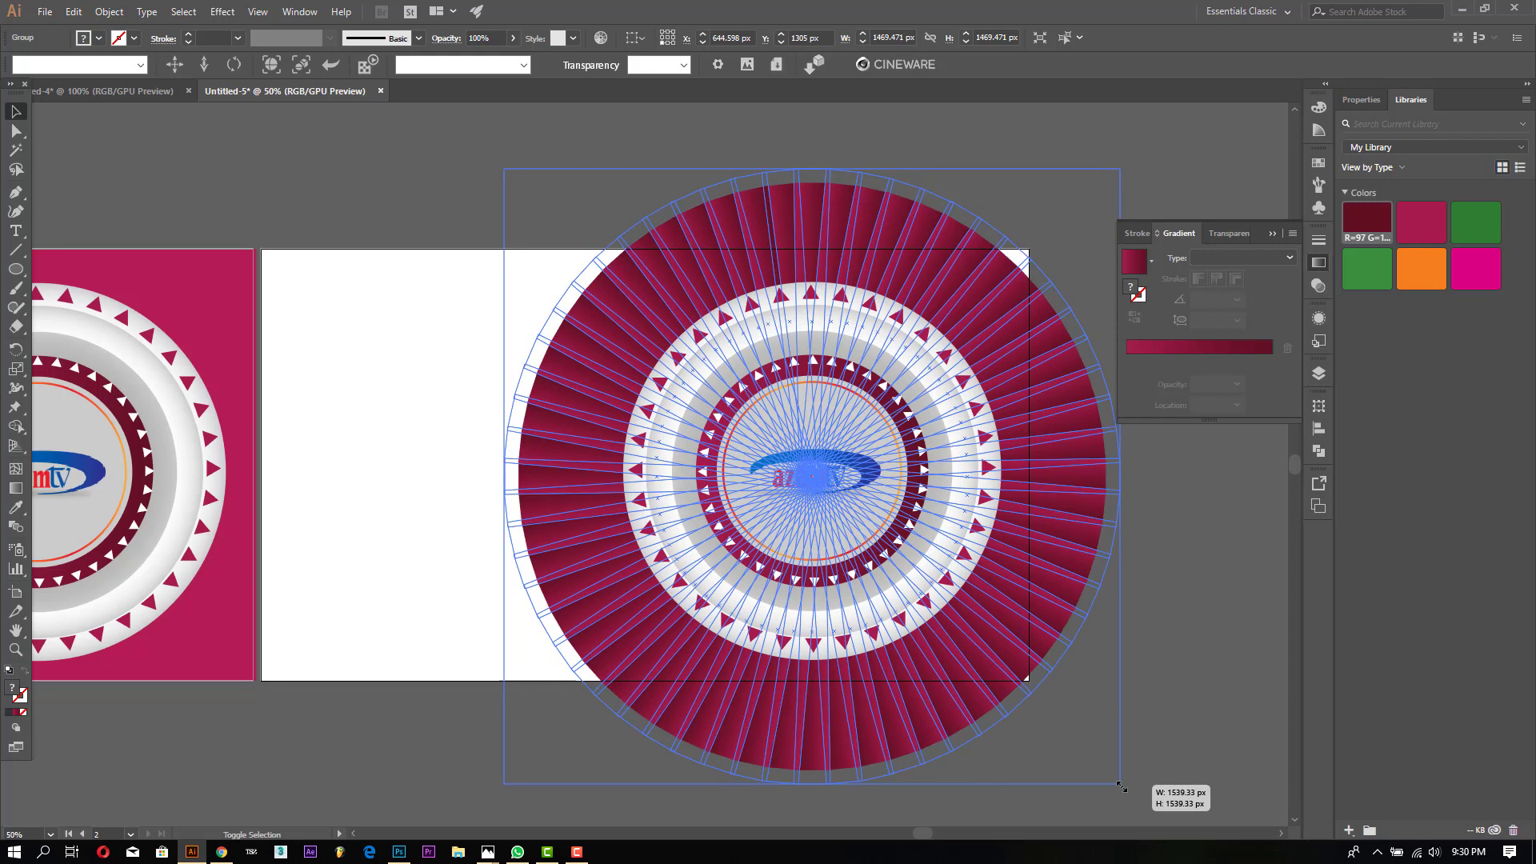
pyautogui.click(1153, 672)
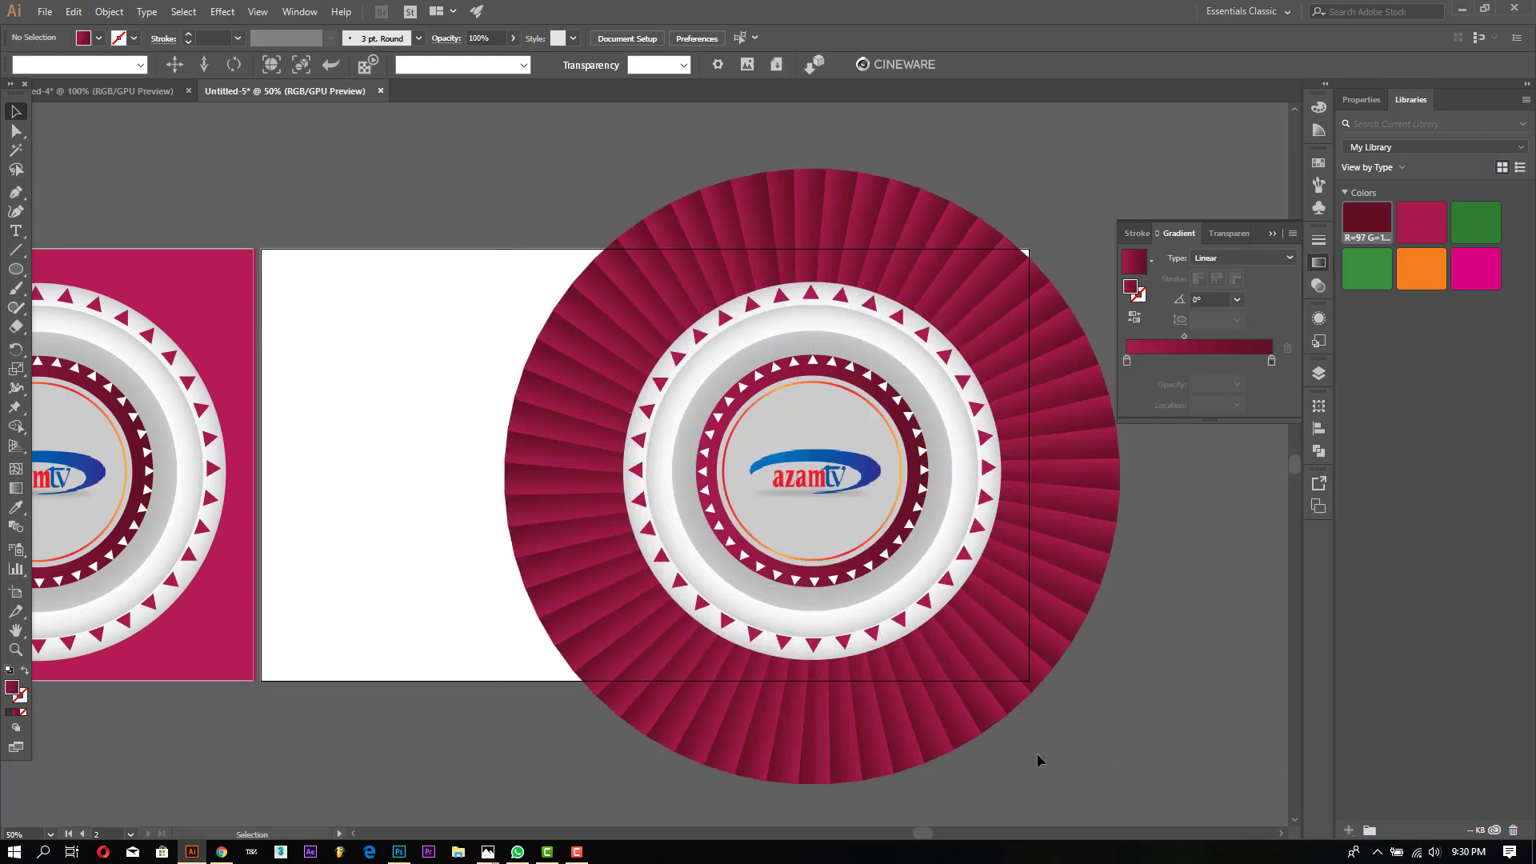
pyautogui.click(960, 745)
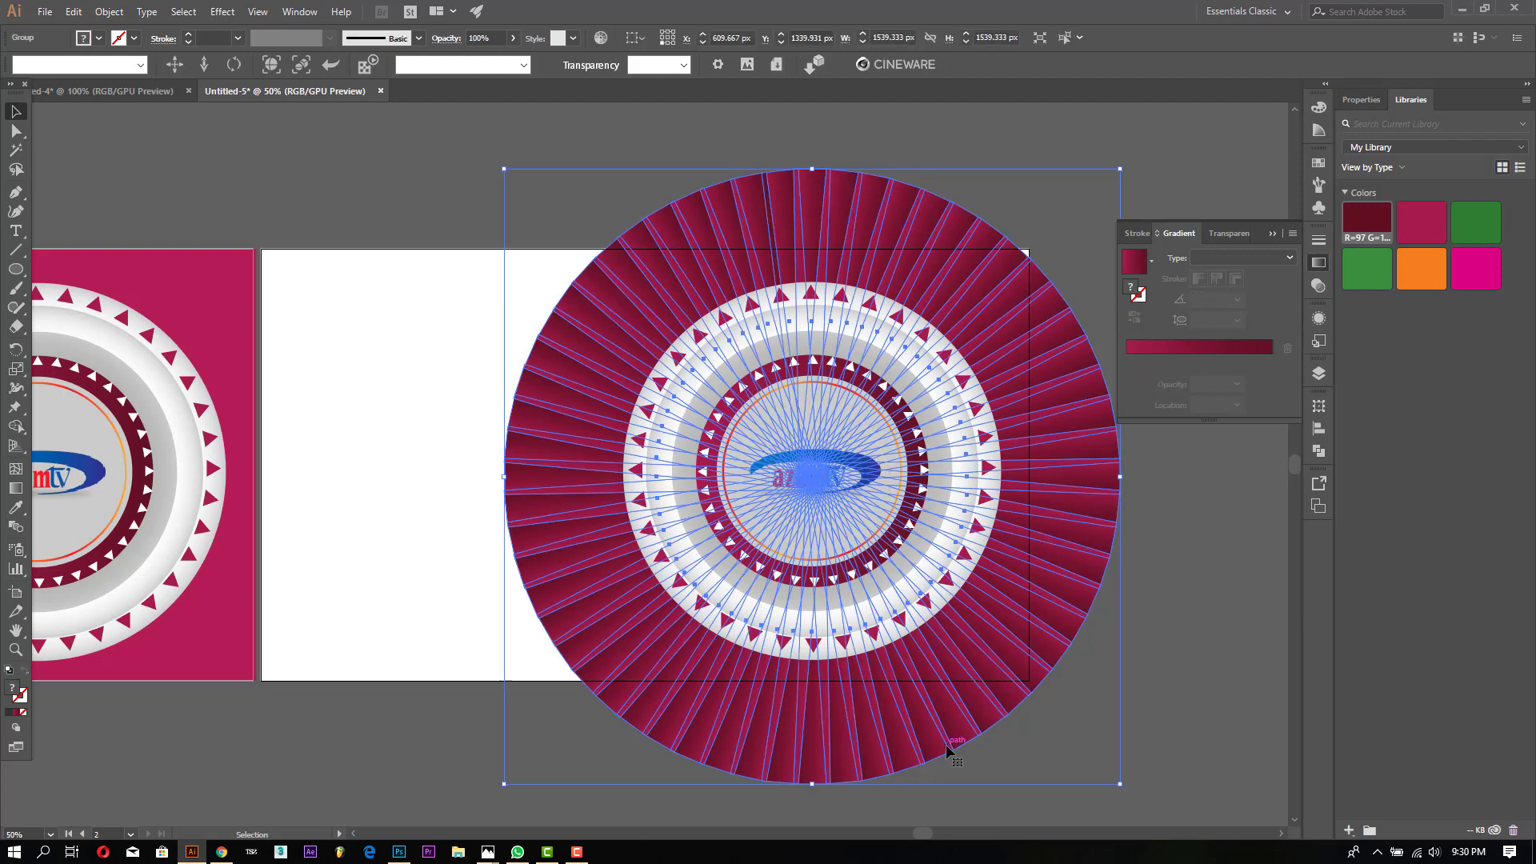
pyautogui.moveTo(948, 748); pyautogui.dragTo(952, 732)
pyautogui.click(604, 762)
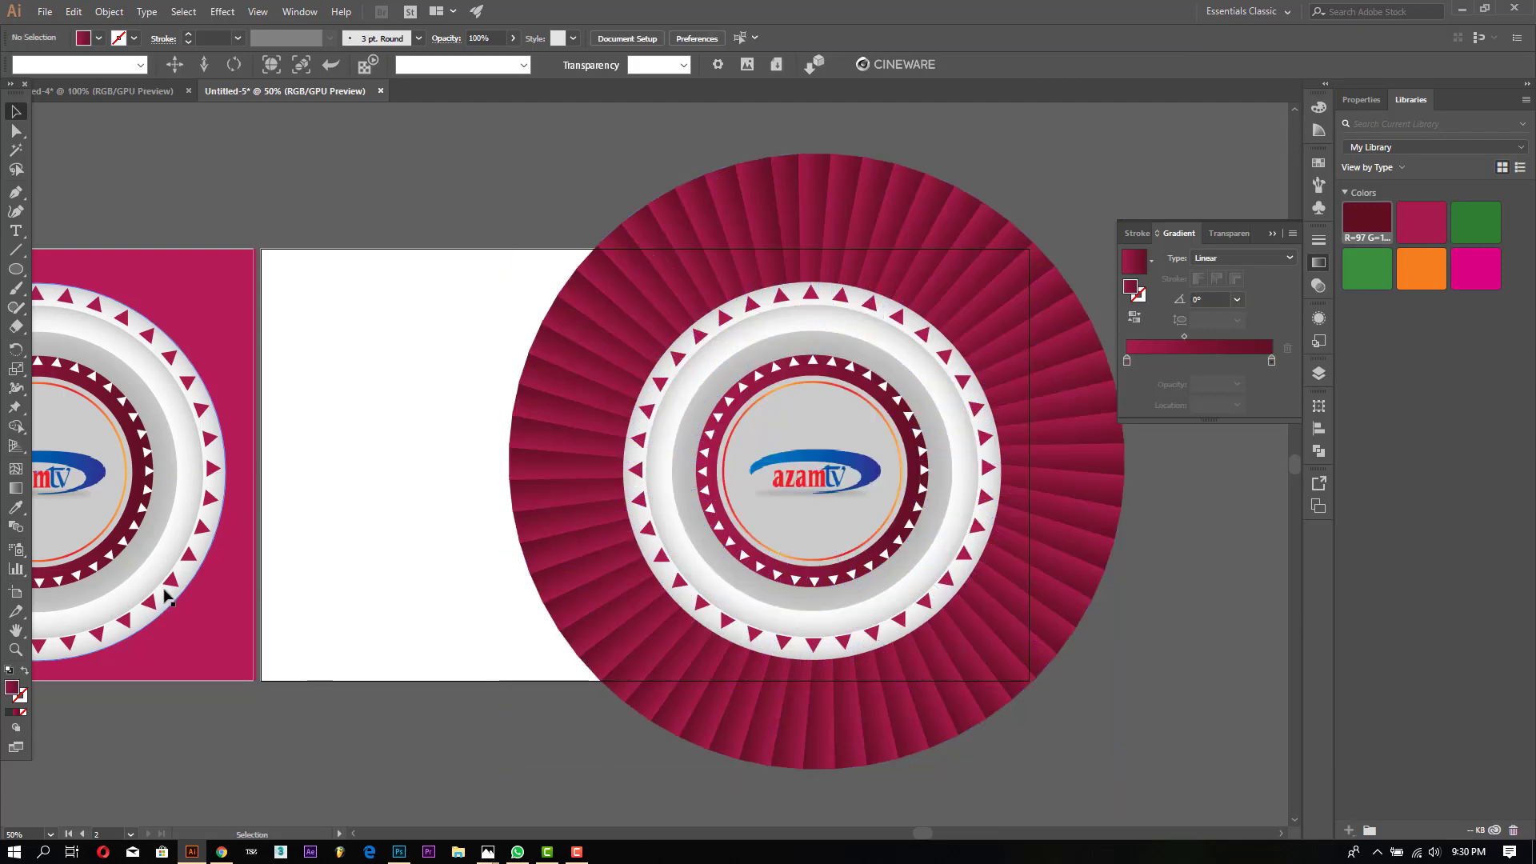
pyautogui.moveTo(240, 632); pyautogui.dragTo(994, 638)
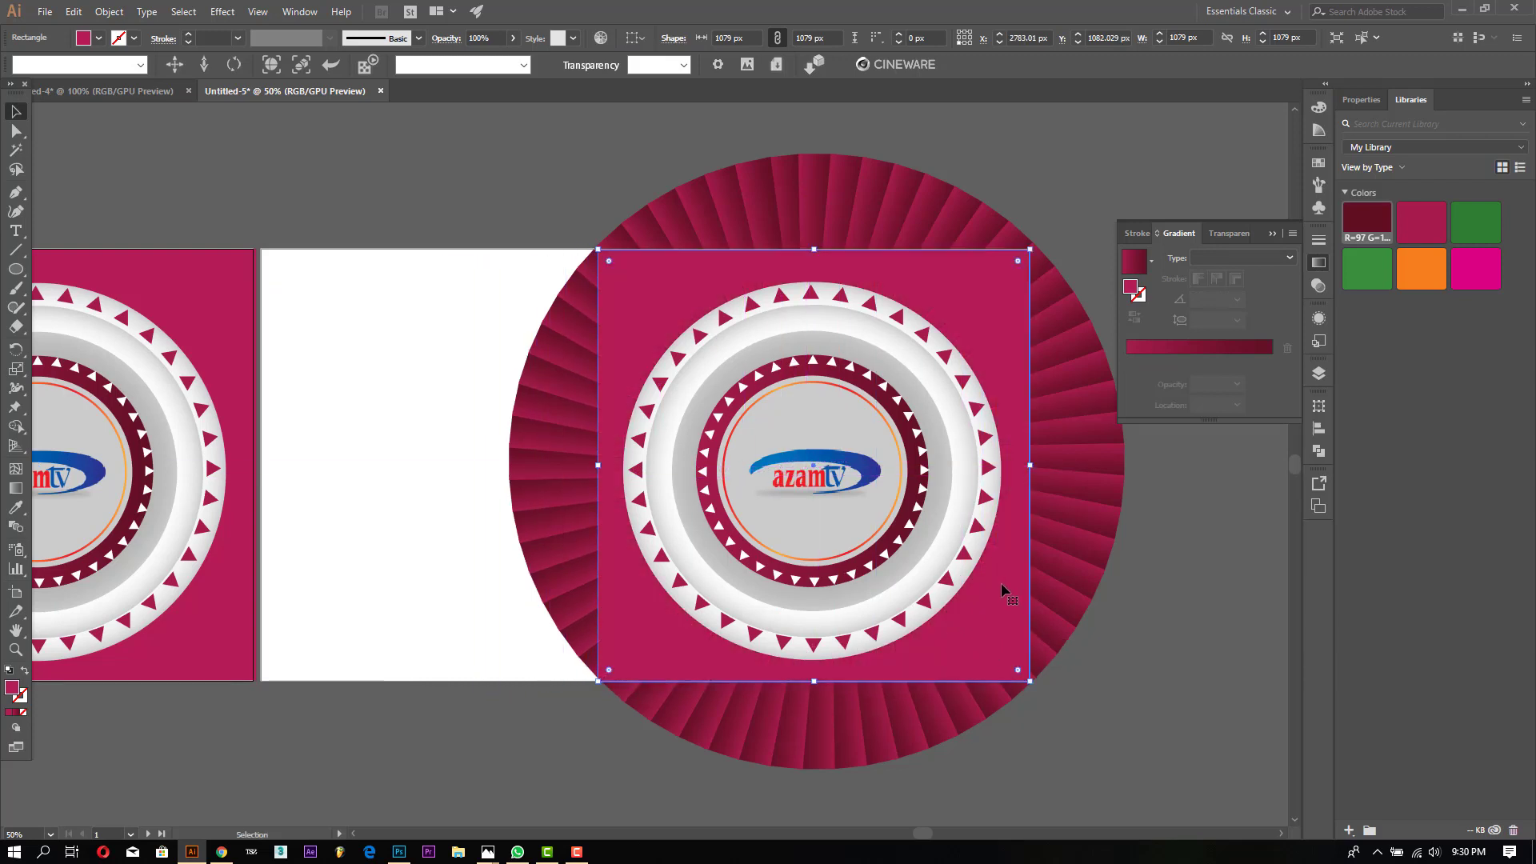
# Step: Make a clipping mask from the square, badge and sunburst
pyautogui.moveTo(1068, 680); pyautogui.dragTo(977, 652)
pyautogui.rightClick(978, 651)
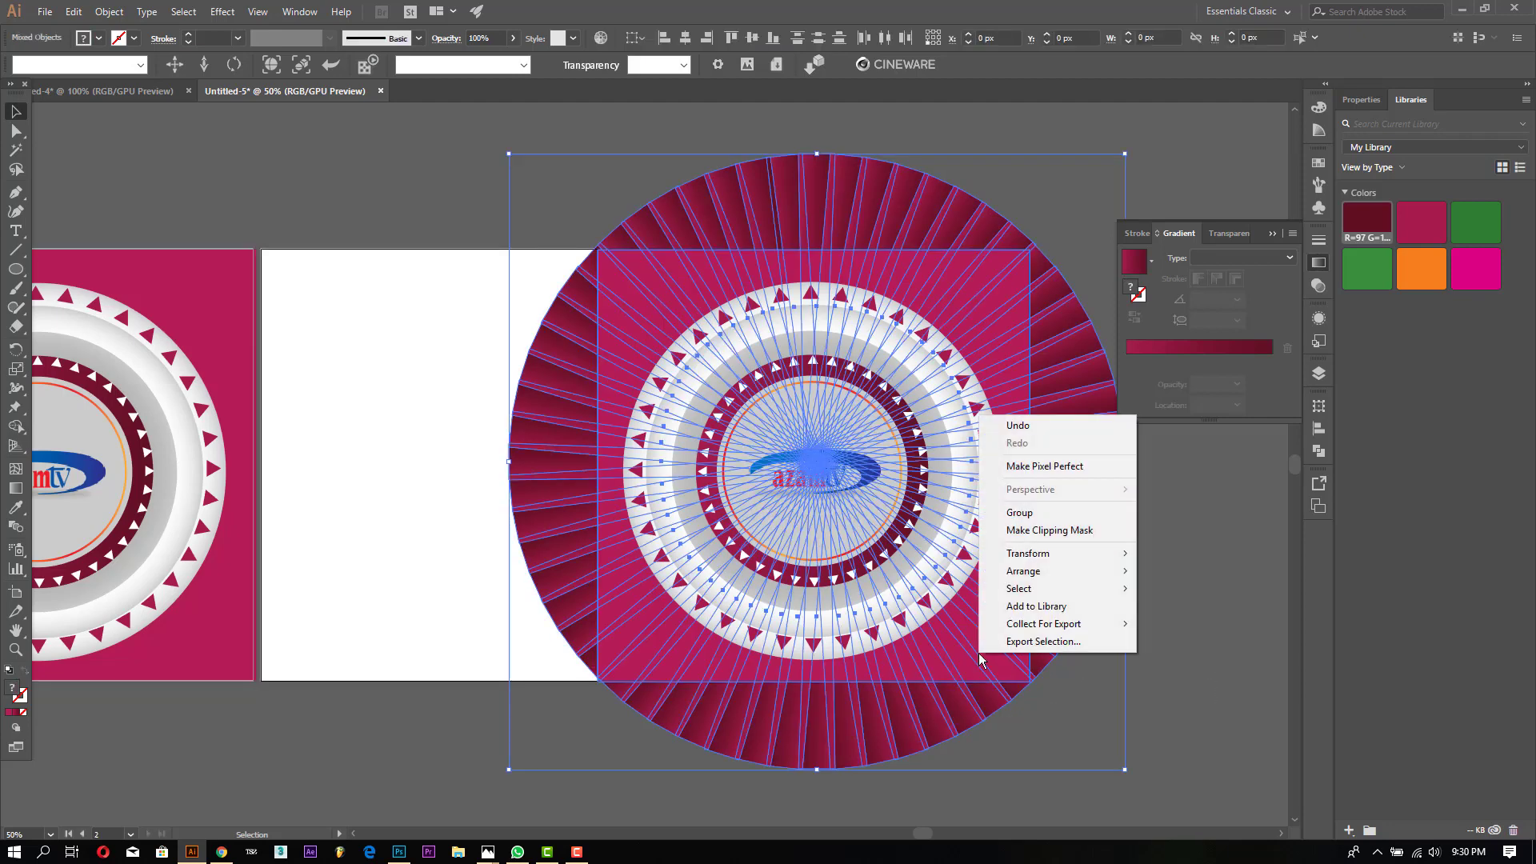
pyautogui.click(1040, 529)
pyautogui.click(1088, 664)
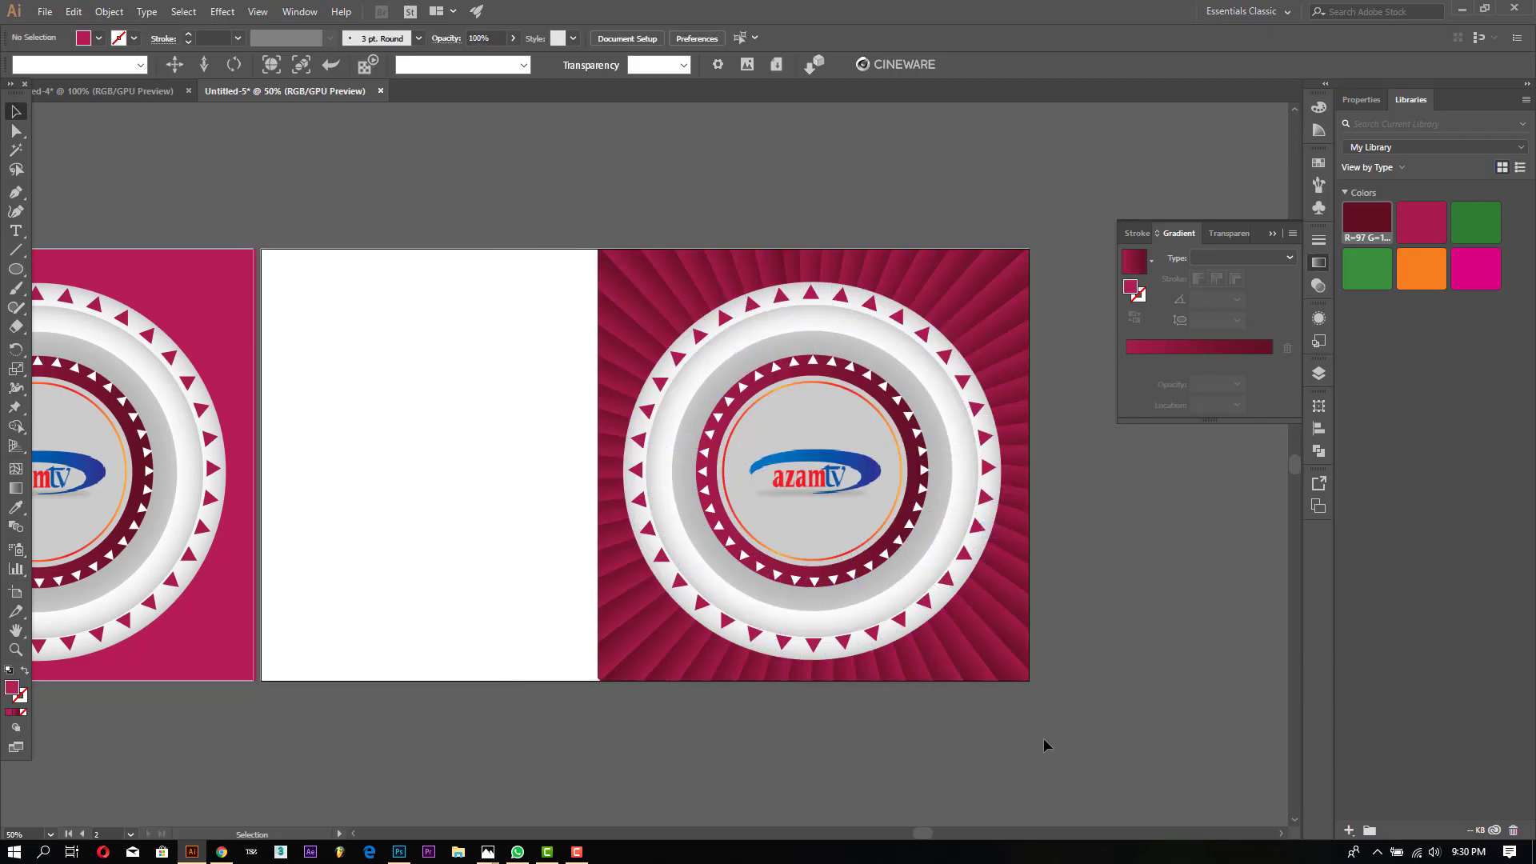
# Step: Centre the clipped artwork horizontally and vertically on the artboard, nudging it up slightly
pyautogui.click(828, 582)
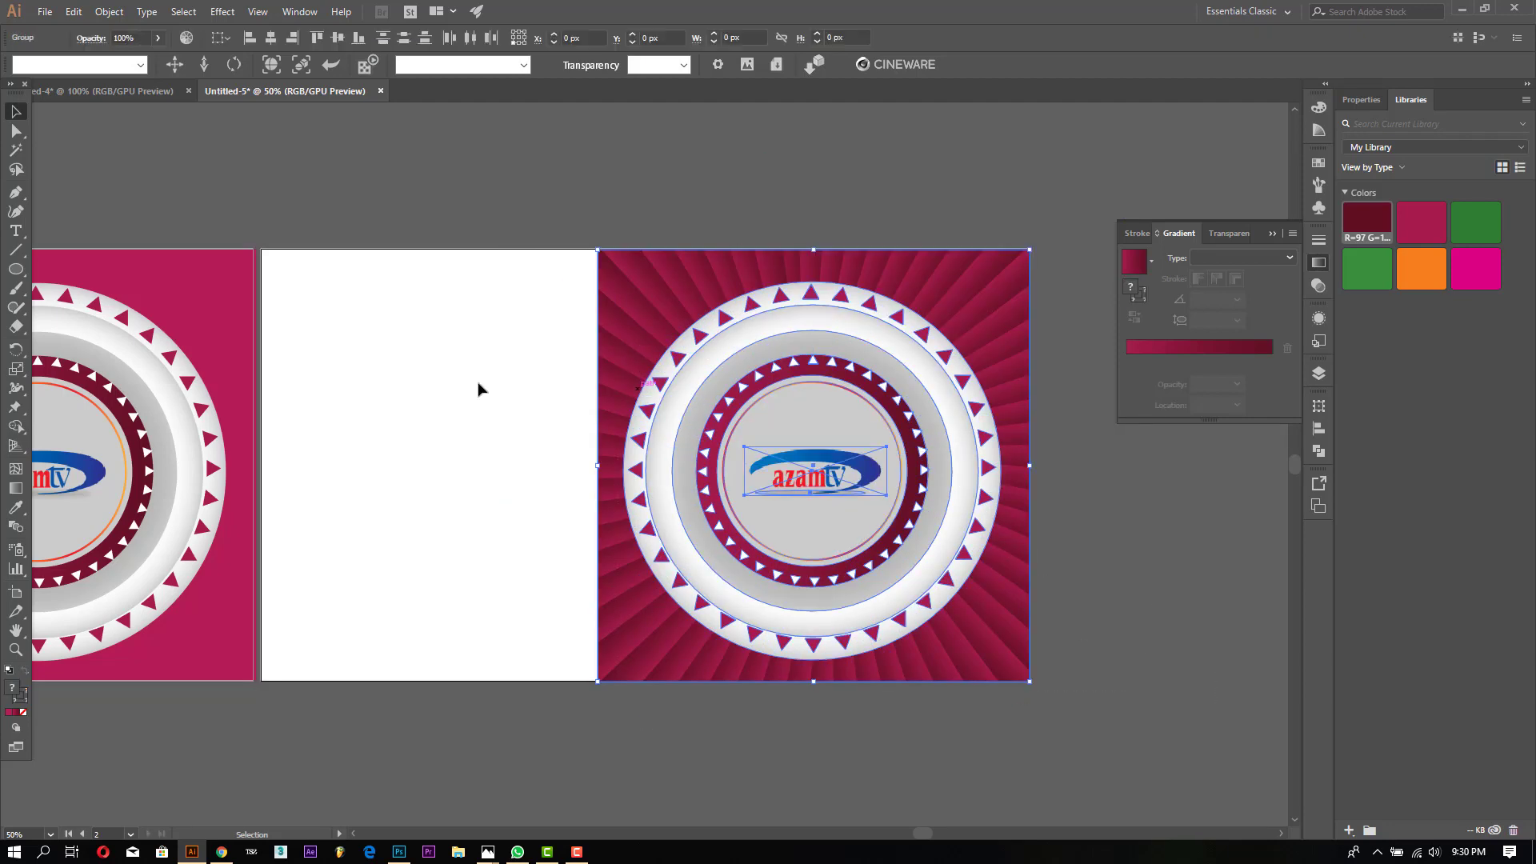
pyautogui.click(275, 41)
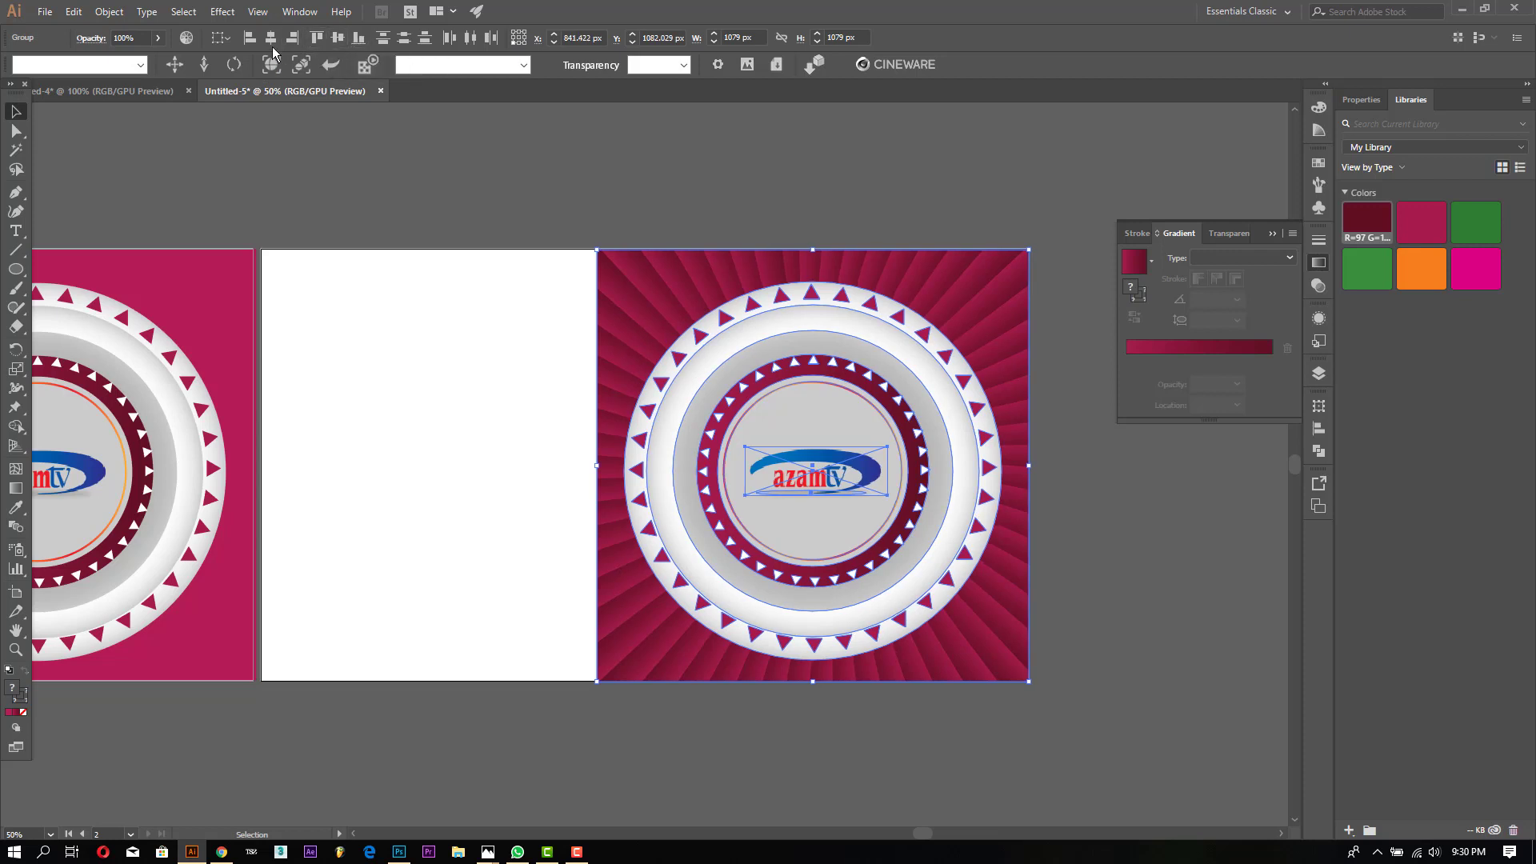
pyautogui.click(337, 37)
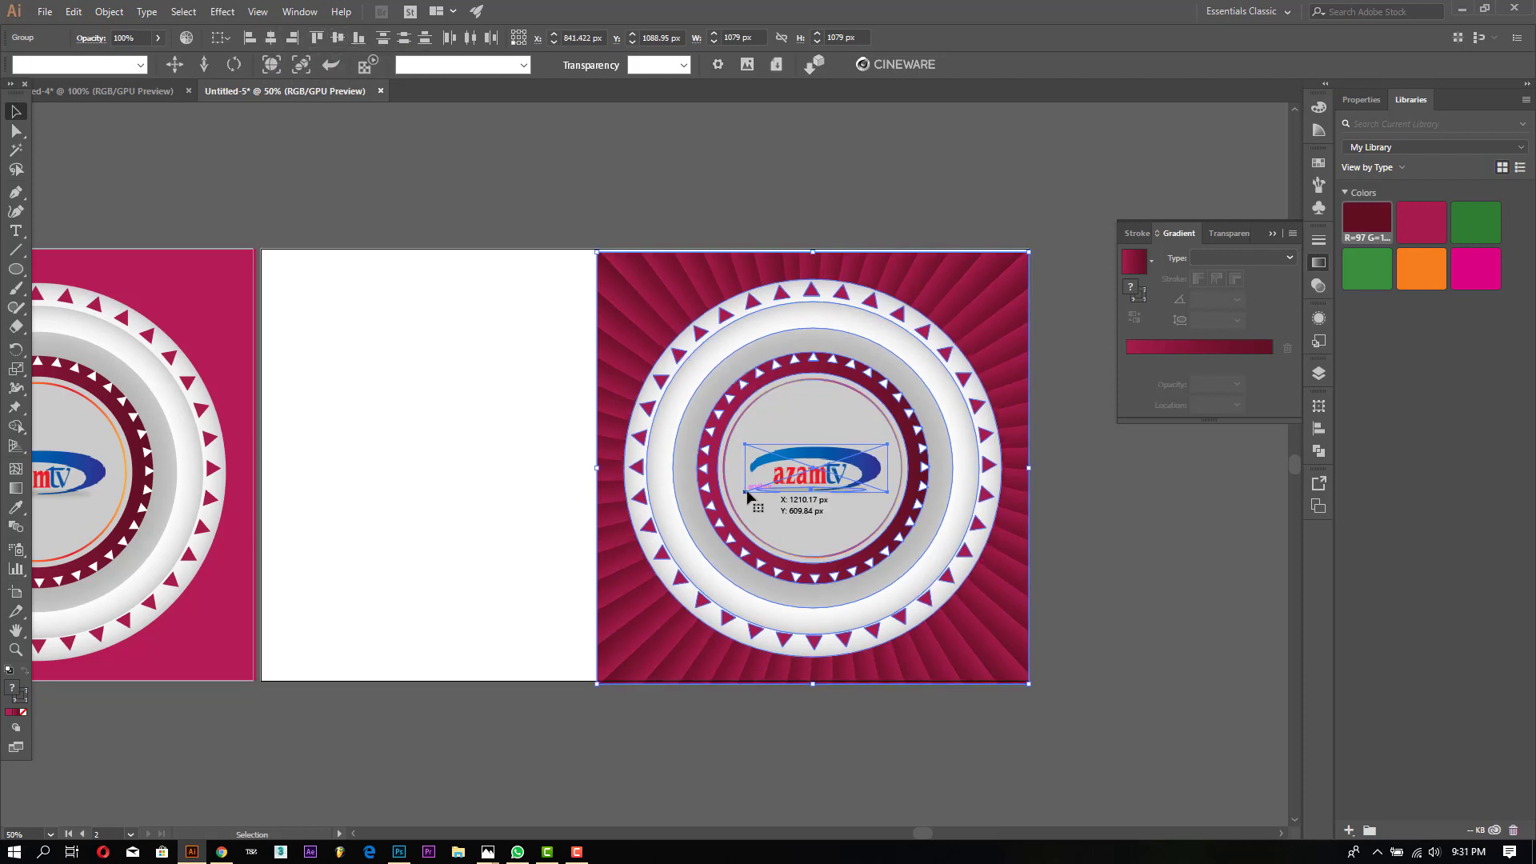
pyautogui.press('Up')
pyautogui.press('Up')
pyautogui.press('Up')
pyautogui.press('Up')
pyautogui.press('Up')
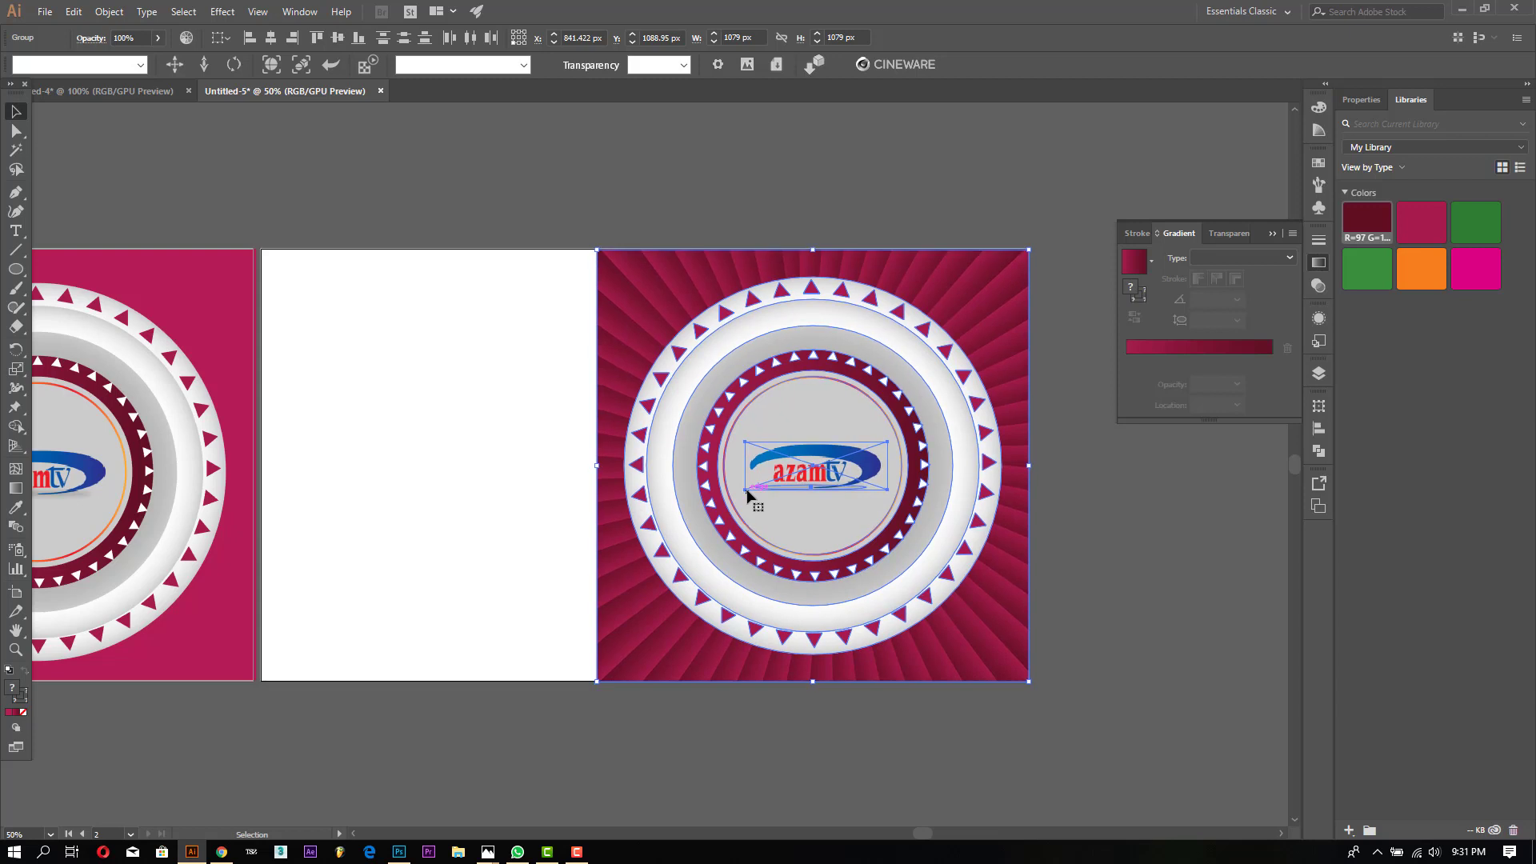
pyautogui.press('Up')
pyautogui.press('Up')
pyautogui.click(679, 184)
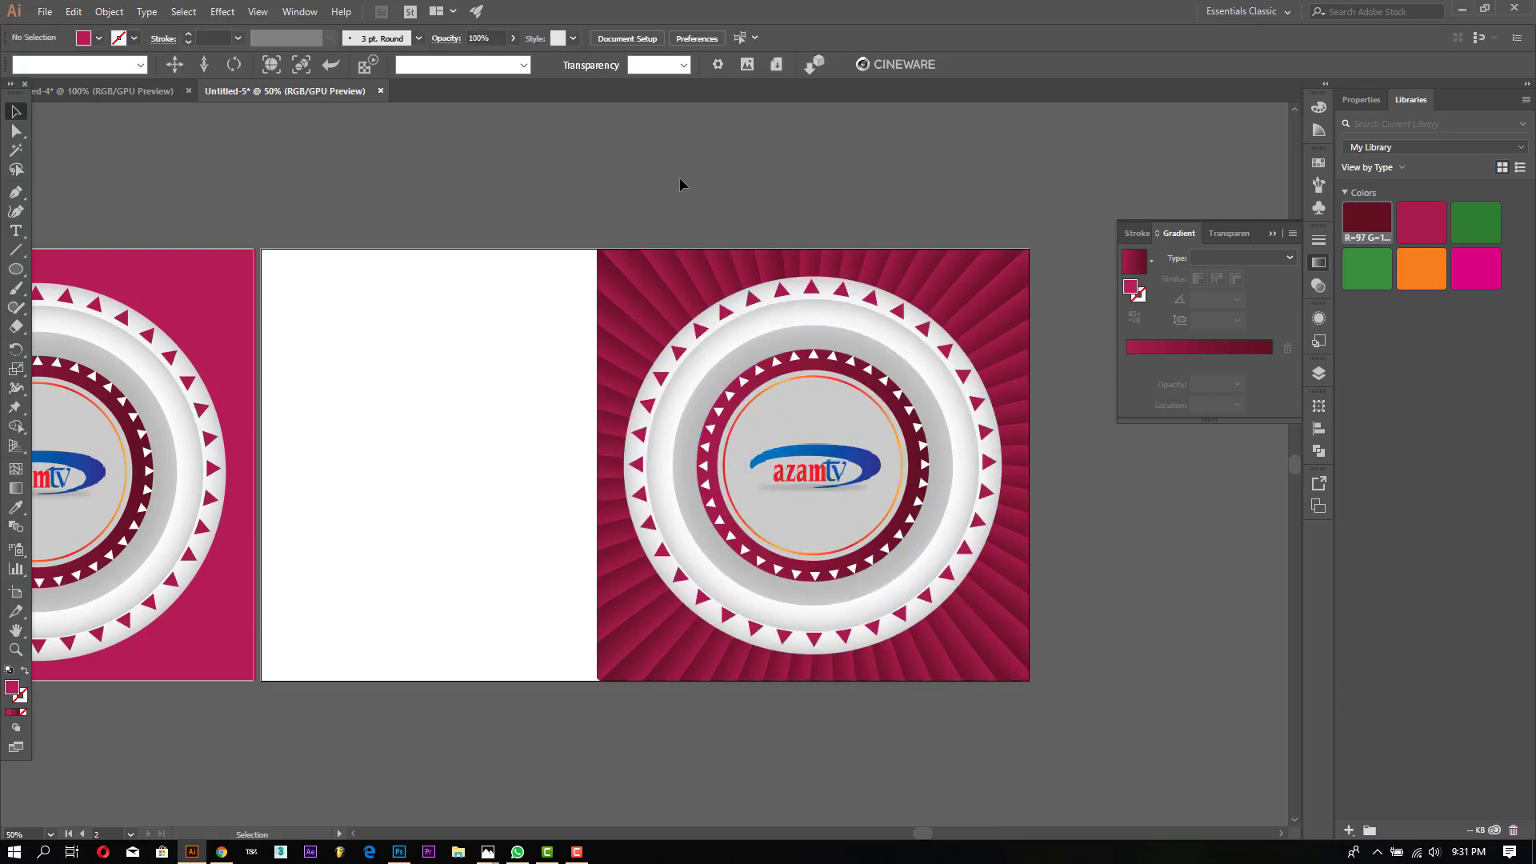